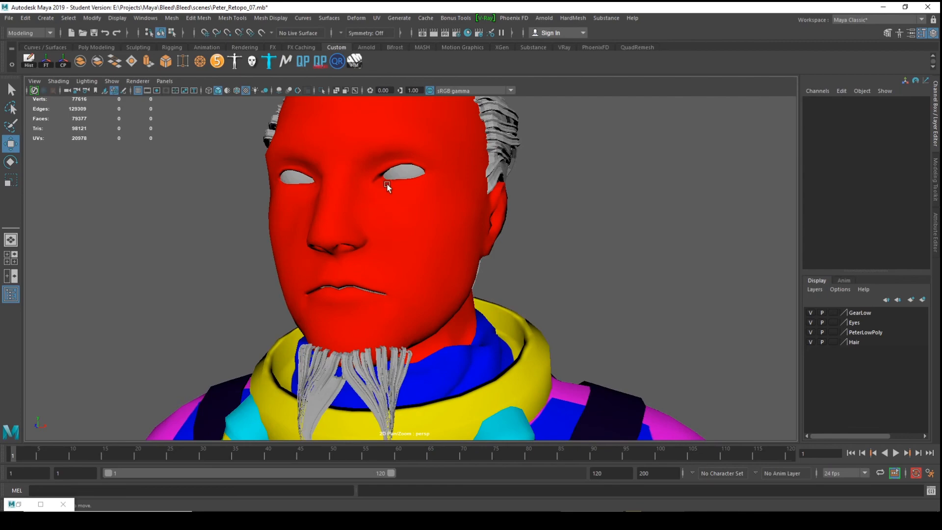
# - Examine the character's existing eye mesh up close and from the front
pyautogui.click(399, 174)
pyautogui.scroll(4, 439, 211)
pyautogui.keyDown('alt'); pyautogui.moveTo(439, 210); pyautogui.dragTo(472, 321, button='middle'); pyautogui.keyUp('alt')
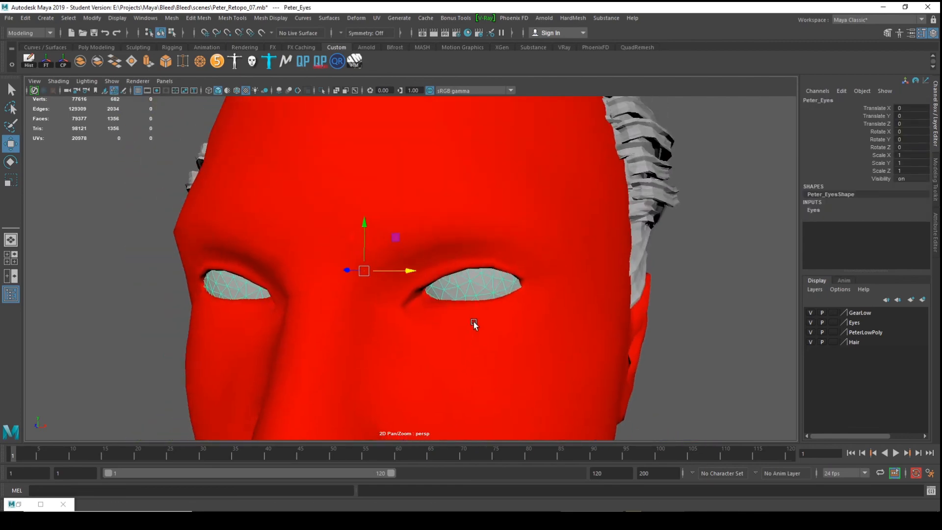
pyautogui.keyDown('alt'); pyautogui.moveTo(471, 322); pyautogui.dragTo(538, 341, button='right'); pyautogui.keyUp('alt')
pyautogui.keyDown('alt'); pyautogui.moveTo(537, 341); pyautogui.dragTo(493, 305, button='middle'); pyautogui.keyUp('alt')
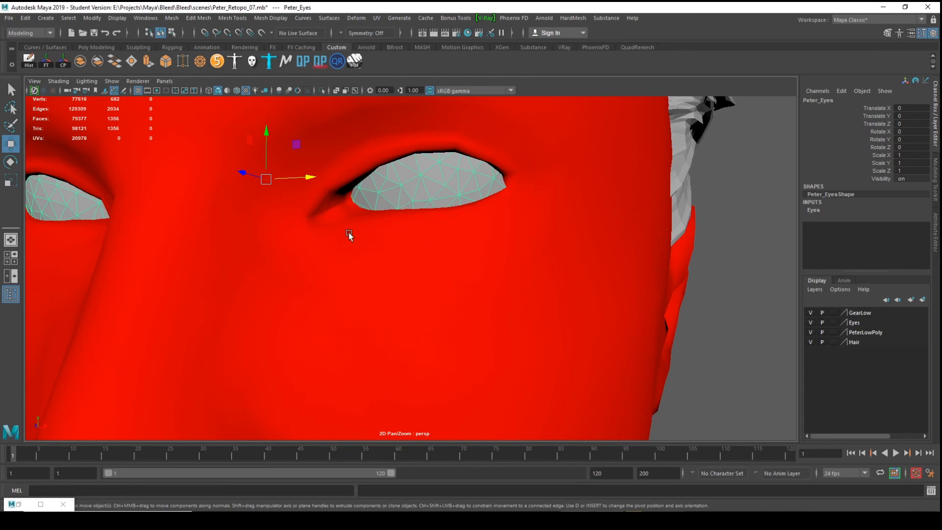
pyautogui.keyDown('alt'); pyautogui.moveTo(726, 308); pyautogui.dragTo(620, 286, button='right'); pyautogui.keyUp('alt')
pyautogui.click(622, 311)
pyautogui.keyDown('alt'); pyautogui.moveTo(621, 312); pyautogui.dragTo(643, 317); pyautogui.keyUp('alt')
pyautogui.keyDown('alt'); pyautogui.moveTo(642, 318); pyautogui.dragTo(476, 279, button='right'); pyautogui.keyUp('alt')
pyautogui.keyDown('alt'); pyautogui.moveTo(418, 264); pyautogui.dragTo(458, 262); pyautogui.keyUp('alt')
pyautogui.keyDown('alt'); pyautogui.moveTo(477, 238); pyautogui.dragTo(491, 240, button='right'); pyautogui.keyUp('alt')
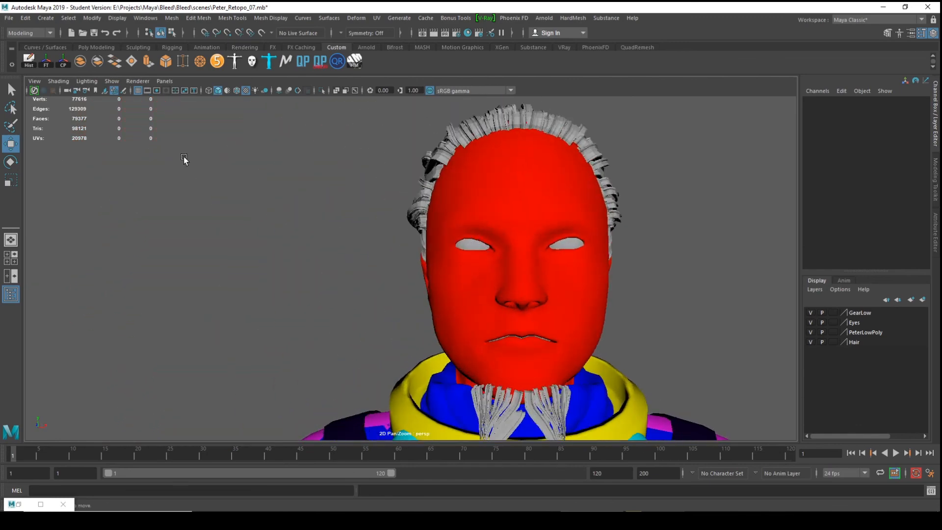
# - Create a polygon sphere and raise it to the character's torso, at a Translate Y of about 117.2
pyautogui.click(88, 48)
pyautogui.click(28, 65)
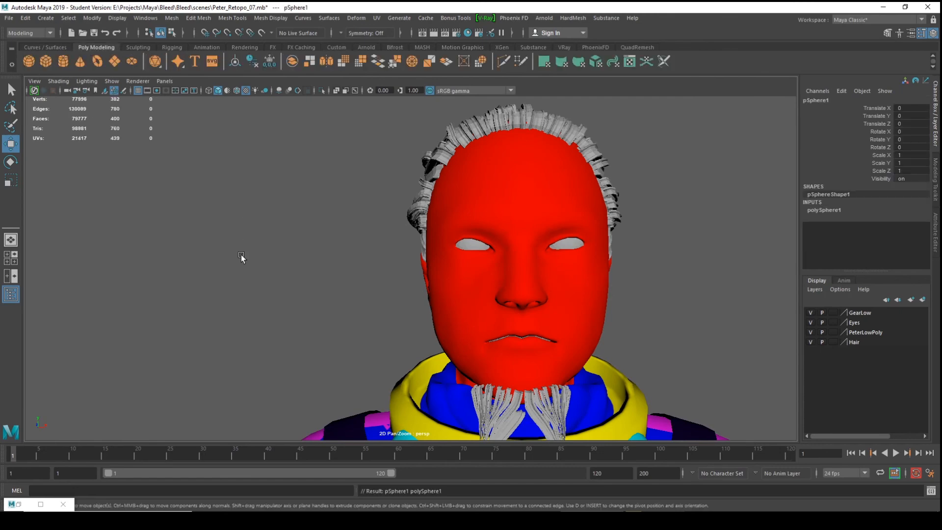
pyautogui.keyDown('alt'); pyautogui.moveTo(241, 254); pyautogui.dragTo(201, 364, button='right'); pyautogui.keyUp('alt')
pyautogui.keyDown('alt'); pyautogui.moveTo(201, 364); pyautogui.dragTo(225, 273, button='middle'); pyautogui.keyUp('alt')
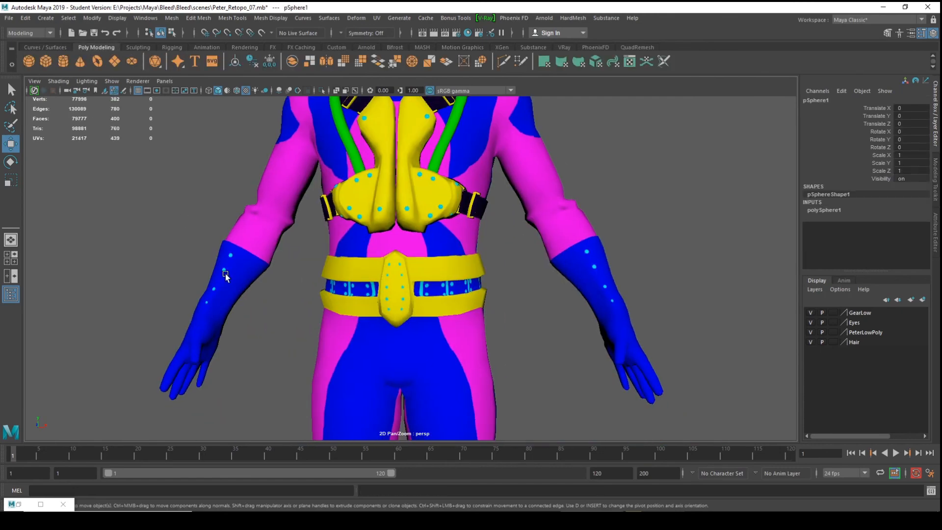
pyautogui.keyDown('alt'); pyautogui.moveTo(225, 273); pyautogui.dragTo(357, 372, button='right'); pyautogui.keyUp('alt')
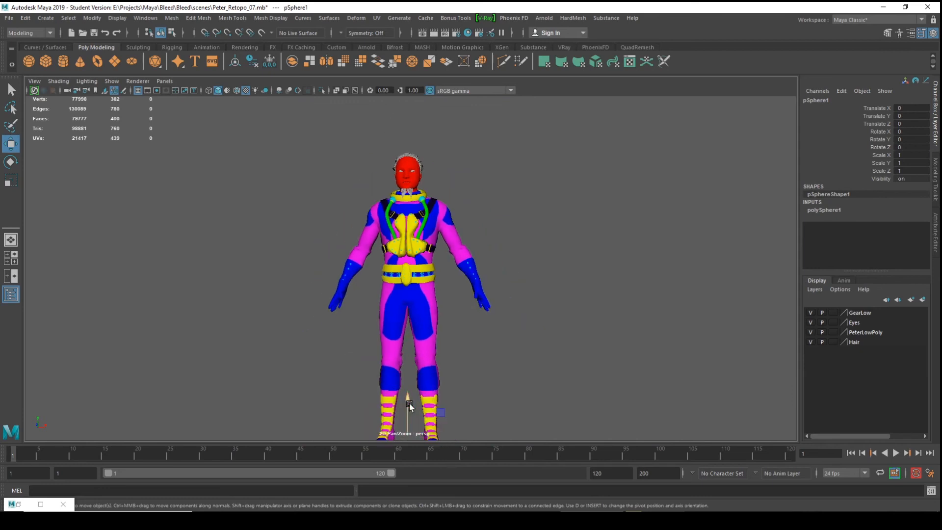
pyautogui.moveTo(409, 403); pyautogui.dragTo(387, 220)
# - Scale the sphere up uniformly to about 28 so it extends beyond the torso
pyautogui.keyDown('alt'); pyautogui.moveTo(328, 204); pyautogui.dragTo(579, 328, button='right'); pyautogui.keyUp('alt')
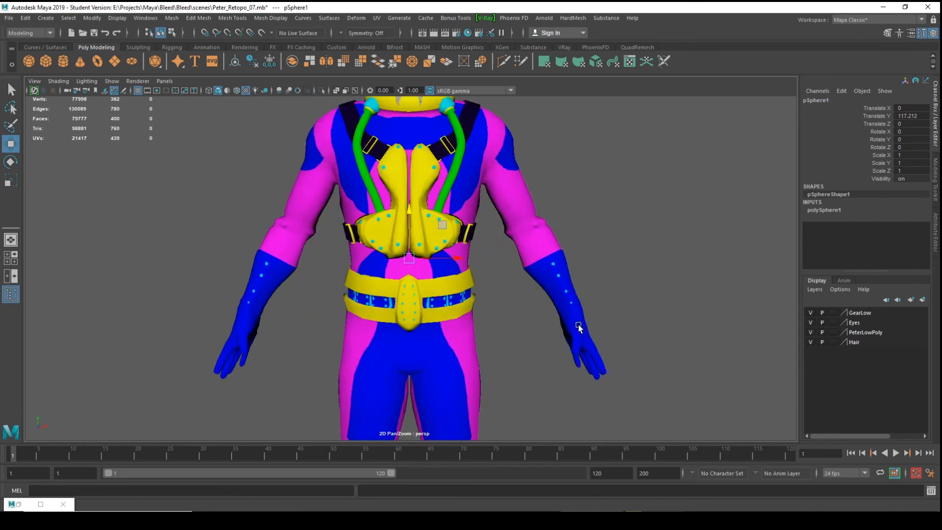
pyautogui.press('r')
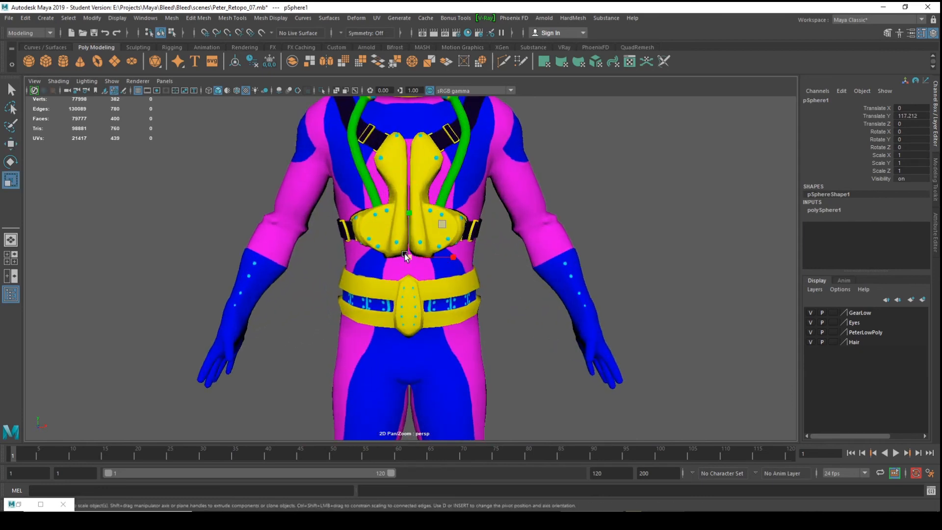
pyautogui.moveTo(404, 253); pyautogui.dragTo(537, 256)
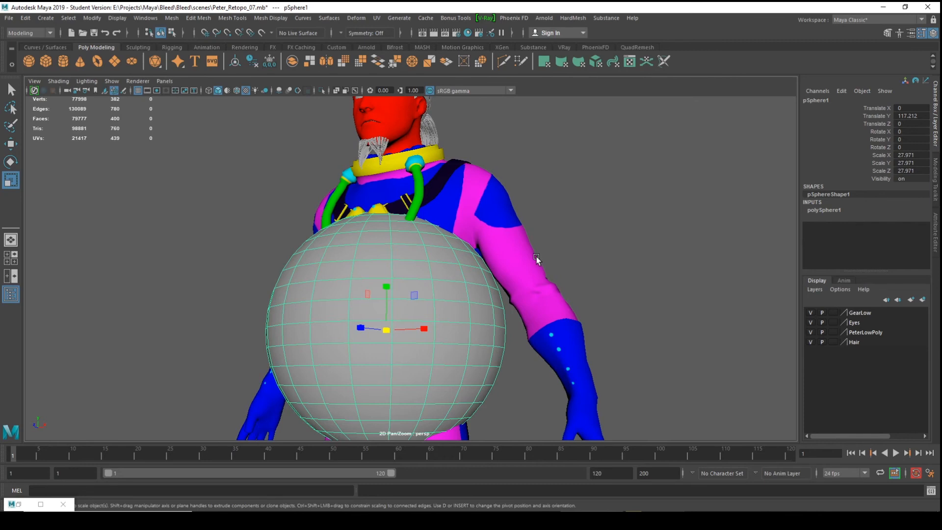
# - Rotate the sphere 90 degrees about X so its pole faces forward
pyautogui.press('e')
pyautogui.press('w')
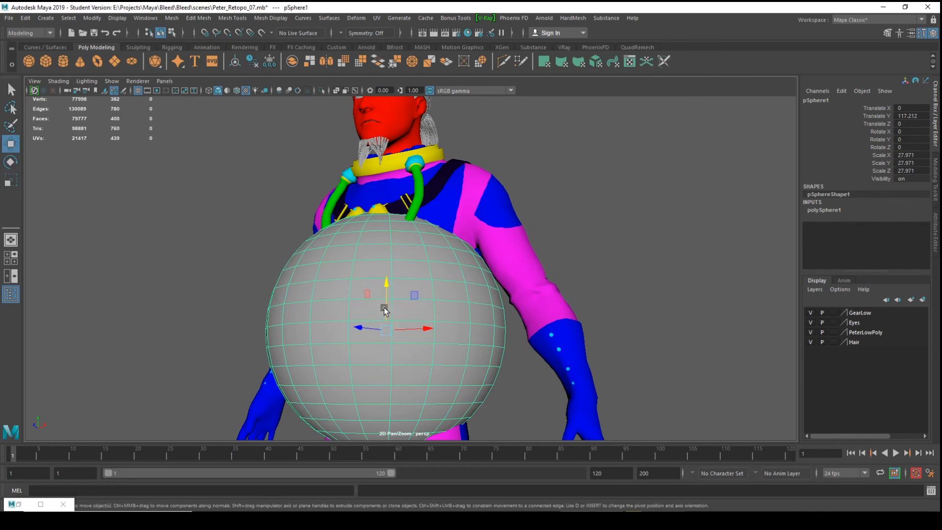
pyautogui.press('e')
pyautogui.moveTo(369, 307); pyautogui.dragTo(361, 396)
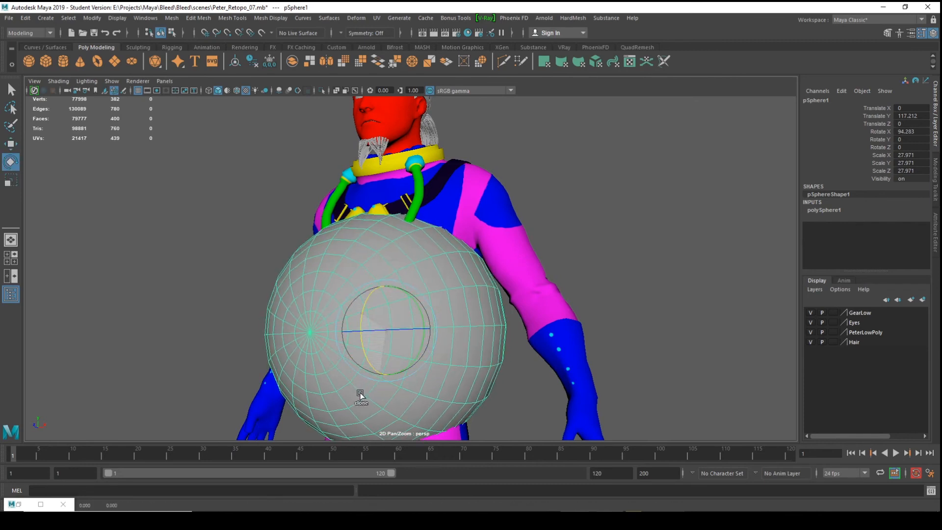
pyautogui.doubleClick(909, 132)
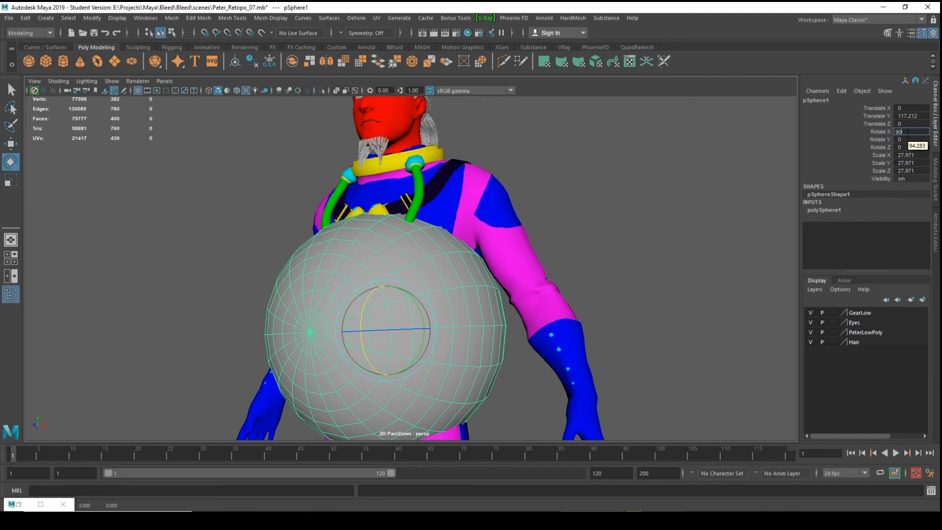
pyautogui.write('90')
pyautogui.press('Return')
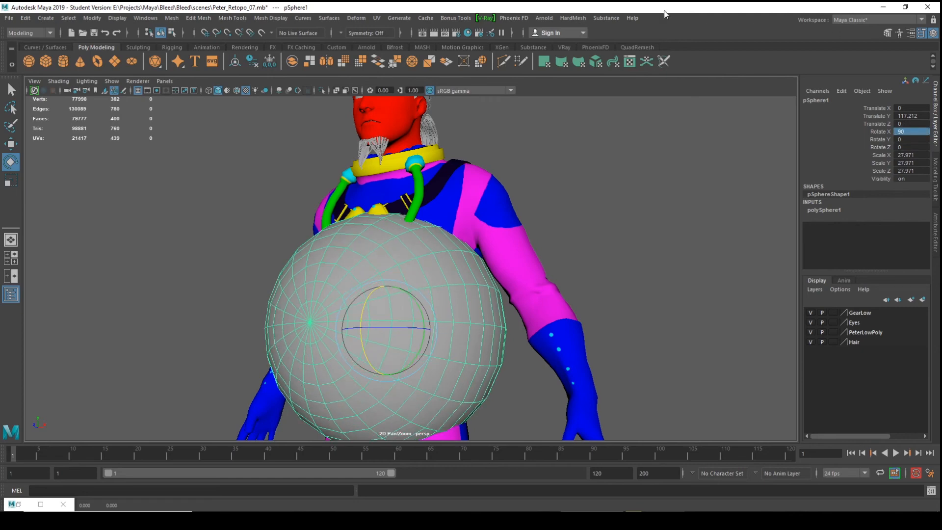
# - Delete the 16 diagonal edges converging on the sphere's front pole, keeping only the vertical and horizontal ones
pyautogui.keyDown('alt'); pyautogui.moveTo(328, 247); pyautogui.dragTo(363, 238); pyautogui.keyUp('alt')
pyautogui.keyDown('alt'); pyautogui.moveTo(497, 311); pyautogui.dragTo(471, 278, button='middle'); pyautogui.keyUp('alt')
pyautogui.keyDown('alt'); pyautogui.moveTo(471, 278); pyautogui.dragTo(476, 357, button='right'); pyautogui.keyUp('alt')
pyautogui.keyDown('alt'); pyautogui.moveTo(476, 357); pyautogui.dragTo(480, 306, button='middle'); pyautogui.keyUp('alt')
pyautogui.scroll(-2, 480, 309)
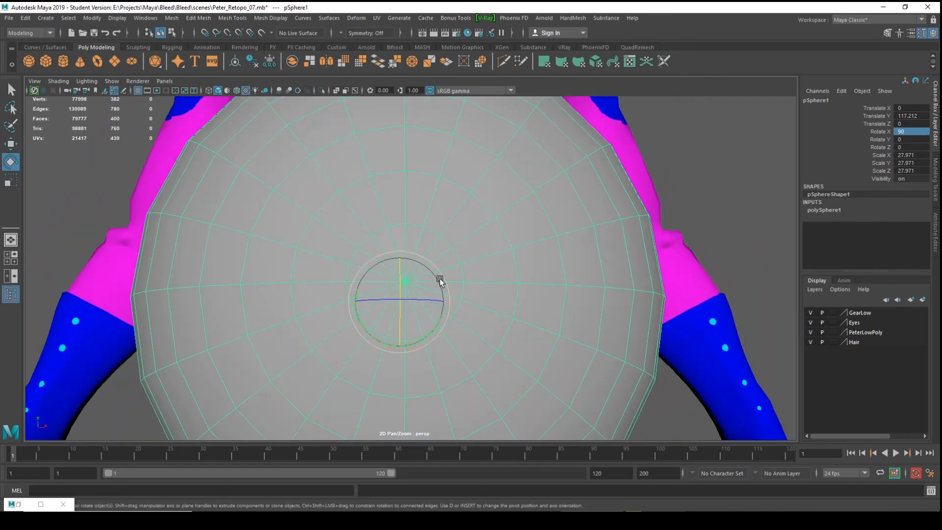
pyautogui.scroll(3, 435, 272)
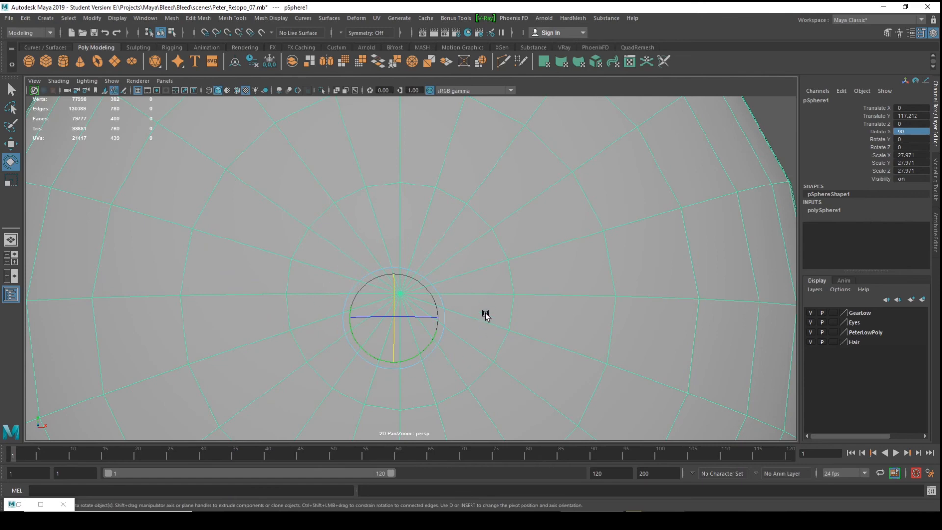
pyautogui.moveTo(482, 251); pyautogui.dragTo(476, 220, button='right')
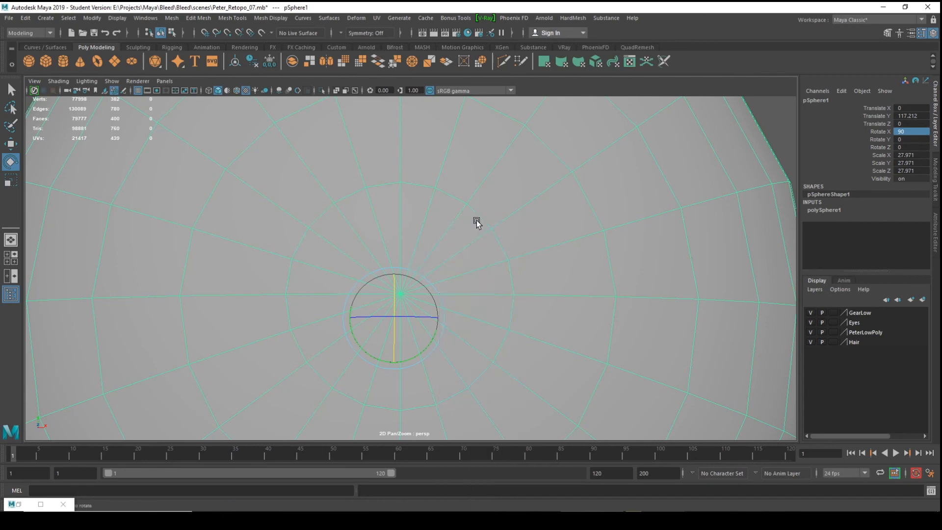
pyautogui.click(424, 224)
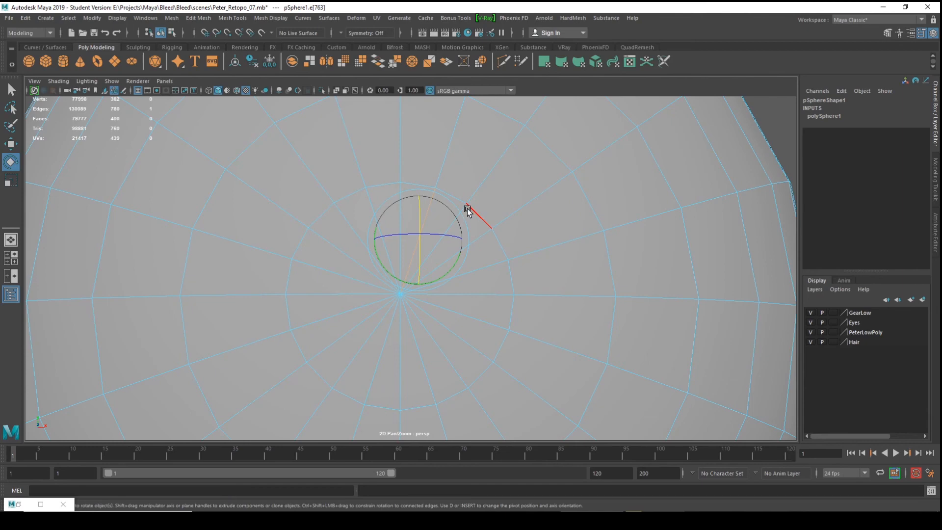
pyautogui.press('q')
pyautogui.keyDown('shift'); pyautogui.click(452, 220); pyautogui.keyUp('shift')
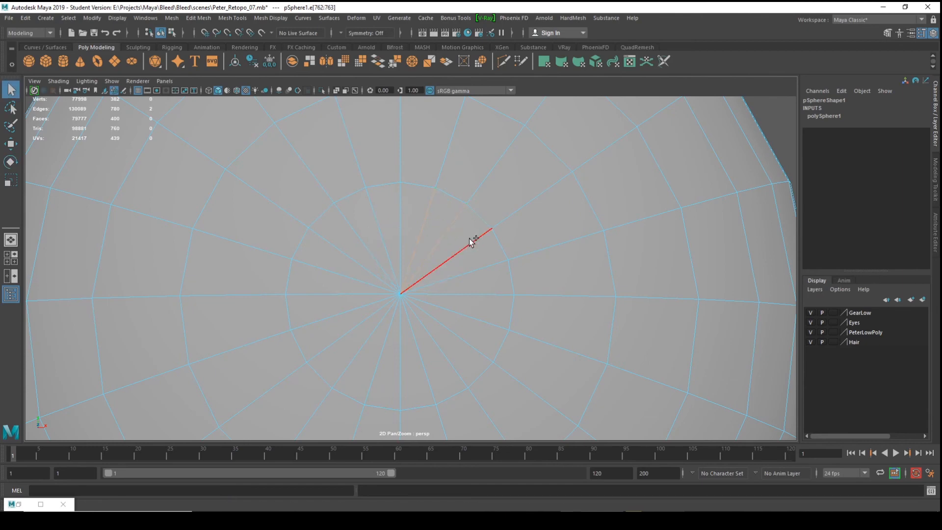
pyautogui.keyDown('shift'); pyautogui.click(469, 239); pyautogui.keyUp('shift')
pyautogui.keyDown('shift'); pyautogui.click(479, 288); pyautogui.keyUp('shift')
pyautogui.keyDown('shift'); pyautogui.click(473, 317); pyautogui.keyUp('shift')
pyautogui.keyDown('shift'); pyautogui.click(466, 339); pyautogui.keyUp('shift')
pyautogui.keyDown('shift'); pyautogui.click(451, 356); pyautogui.keyUp('shift')
pyautogui.keyDown('shift'); pyautogui.click(438, 366); pyautogui.keyUp('shift')
pyautogui.keyDown('shift'); pyautogui.click(343, 249); pyautogui.keyUp('shift')
pyautogui.keyDown('shift'); pyautogui.click(337, 268); pyautogui.keyUp('shift')
pyautogui.keyDown('shift'); pyautogui.click(339, 313); pyautogui.keyUp('shift')
pyautogui.keyDown('shift'); pyautogui.click(349, 330); pyautogui.keyUp('shift')
pyautogui.keyDown('shift'); pyautogui.click(356, 343); pyautogui.keyUp('shift')
pyautogui.keyDown('shift'); pyautogui.click(372, 352); pyautogui.keyUp('shift')
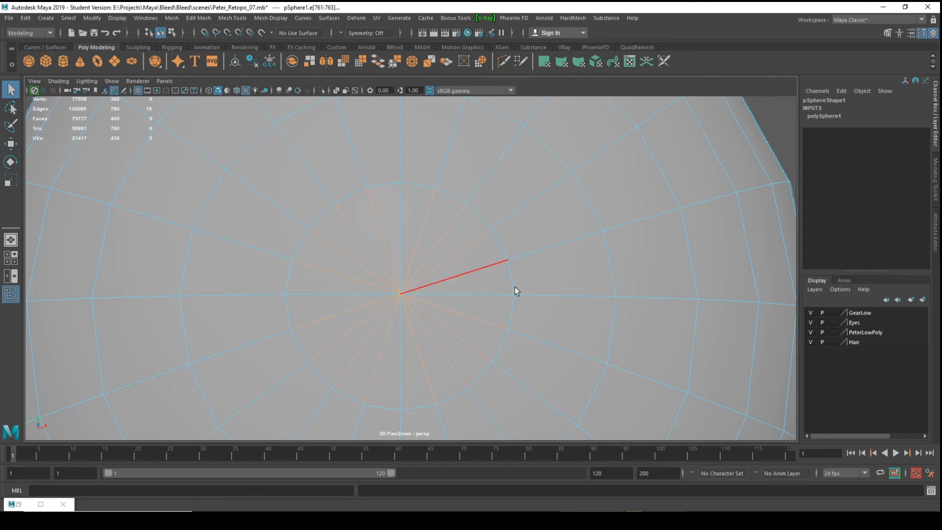
pyautogui.keyDown('shift'); pyautogui.click(470, 270); pyautogui.keyUp('shift')
pyautogui.keyDown('shift'); pyautogui.rightClick(420, 245); pyautogui.keyUp('shift')
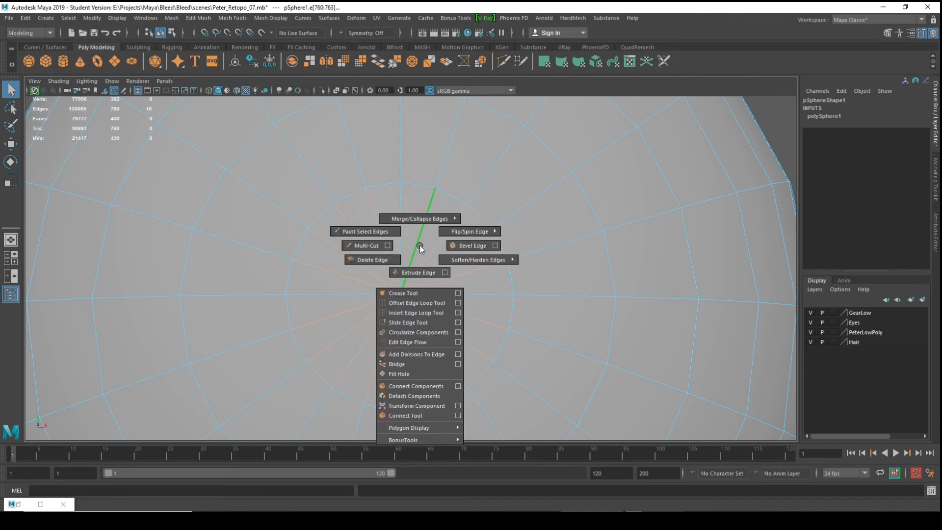
pyautogui.keyDown('shift'); pyautogui.moveTo(419, 245); pyautogui.dragTo(343, 250, button='right'); pyautogui.keyUp('shift')
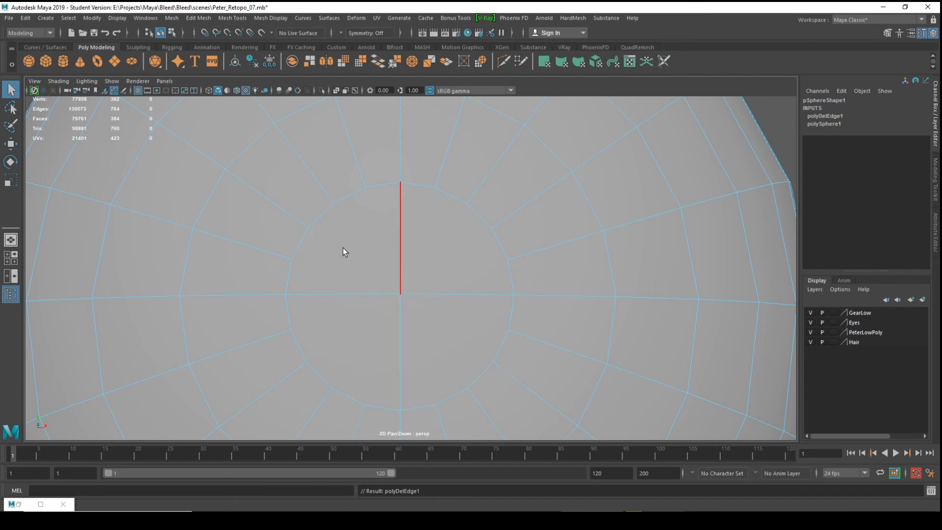
# - Cut two vertical edges across the pole cap with Multi-Cut, one on each side of the centre line
pyautogui.click(434, 188)
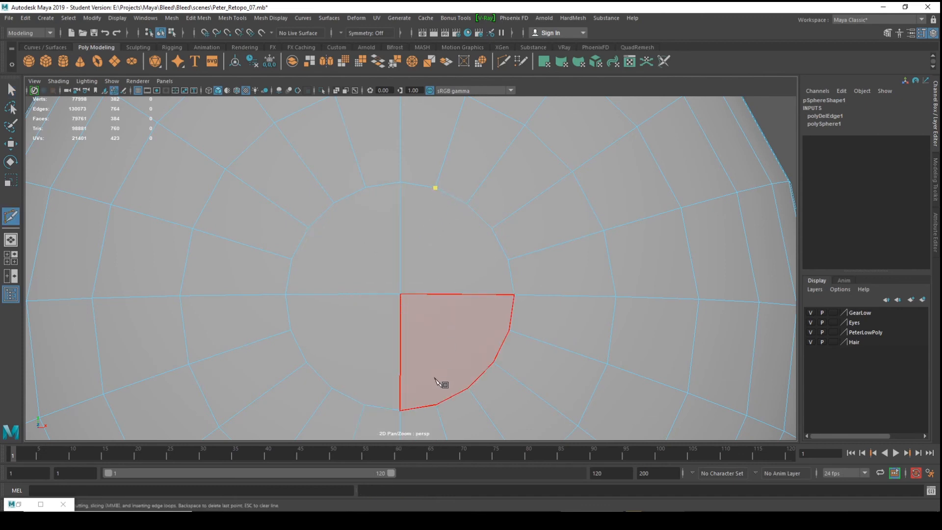
pyautogui.click(434, 405)
pyautogui.press('Return')
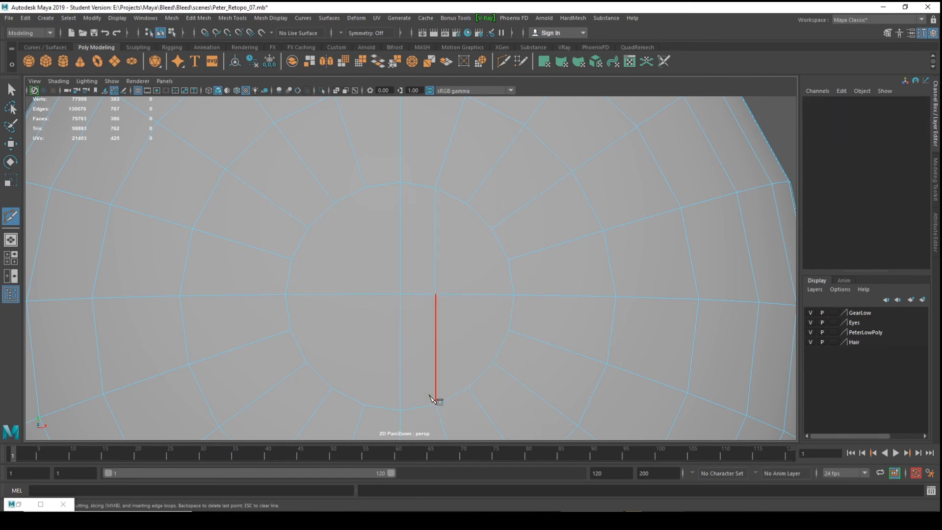
pyautogui.click(367, 187)
pyautogui.click(364, 405)
pyautogui.press('Return')
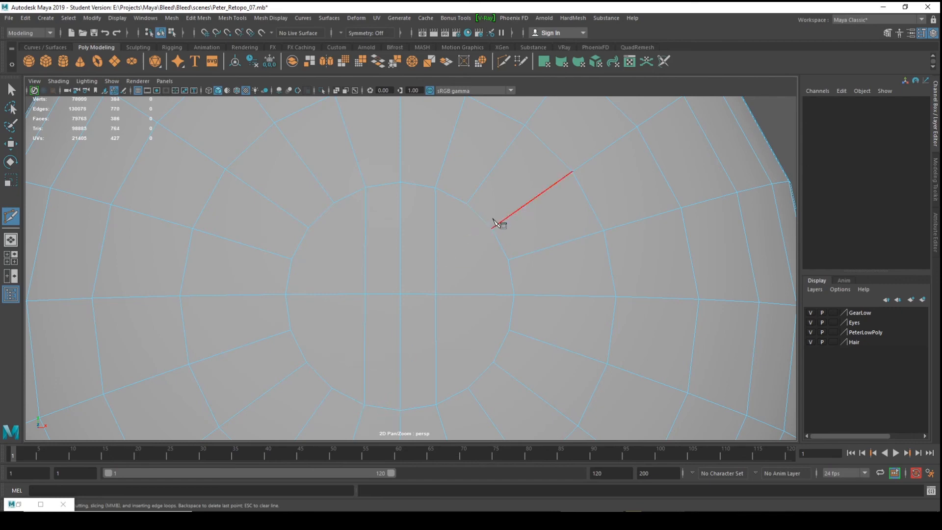
# - Cut two horizontal edges across the pole cap, one in its upper part and one in its lower part
pyautogui.click(491, 228)
pyautogui.click(309, 228)
pyautogui.press('Return')
pyautogui.click(493, 362)
pyautogui.click(308, 369)
pyautogui.press('Return')
# - Cut two more horizontal edges closer to the cap's centre line, then return the sphere to object mode
pyautogui.click(287, 332)
pyautogui.press('Return')
pyautogui.click(292, 259)
pyautogui.press('Return')
pyautogui.click(400, 259)
pyautogui.press('Escape')
pyautogui.rightClick(390, 221)
pyautogui.click(437, 206)
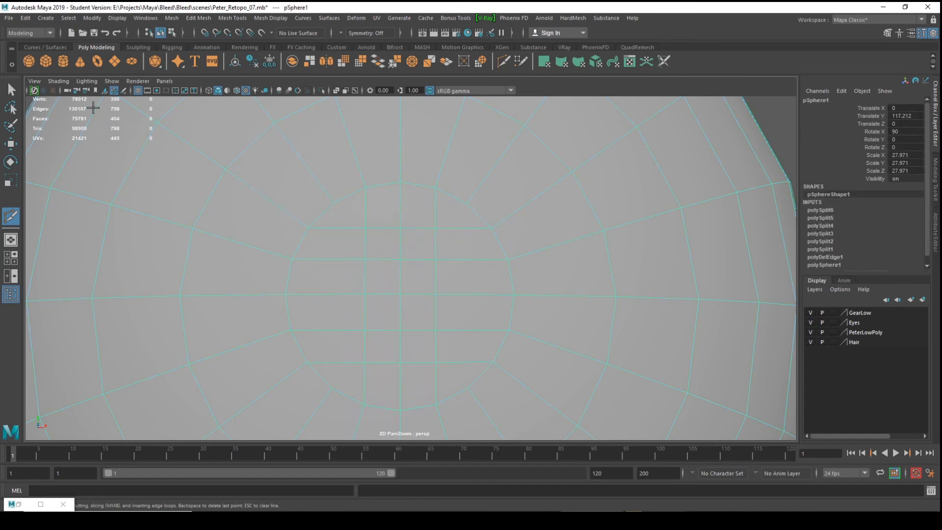
# - Circularize the 12 vertices on the outer border of the grid inside the pole cap
pyautogui.rightClick(382, 234)
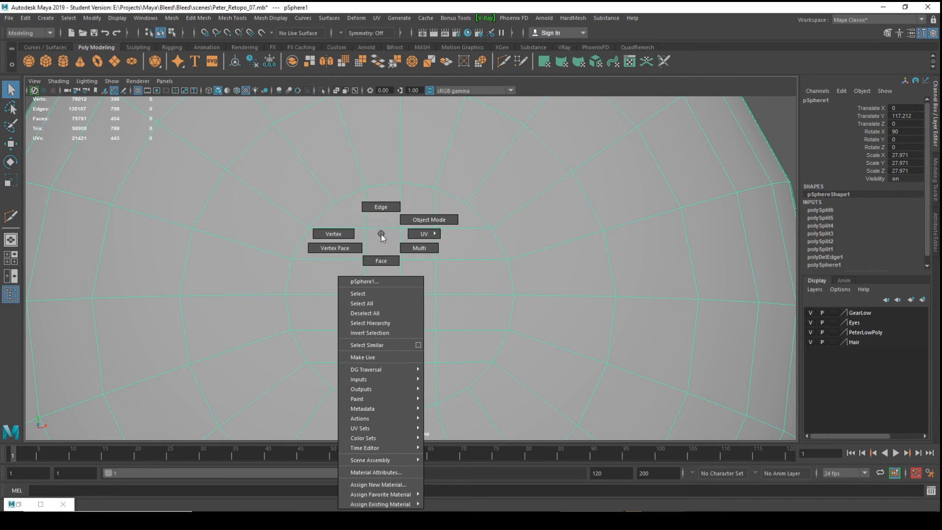
pyautogui.click(336, 234)
pyautogui.click(400, 228)
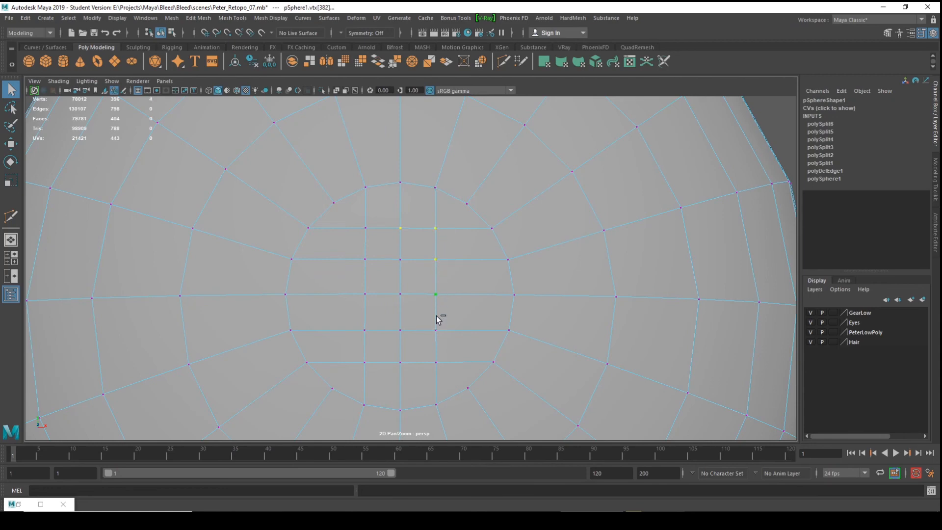
pyautogui.keyDown('shift'); pyautogui.click(399, 363); pyautogui.keyUp('shift')
pyautogui.keyDown('shift'); pyautogui.click(365, 362); pyautogui.keyUp('shift')
pyautogui.keyDown('shift'); pyautogui.click(366, 330); pyautogui.keyUp('shift')
pyautogui.keyDown('shift'); pyautogui.click(365, 295); pyautogui.keyUp('shift')
pyautogui.keyDown('shift'); pyautogui.click(365, 259); pyautogui.keyUp('shift')
pyautogui.keyDown('shift'); pyautogui.rightClick(369, 232); pyautogui.keyUp('shift')
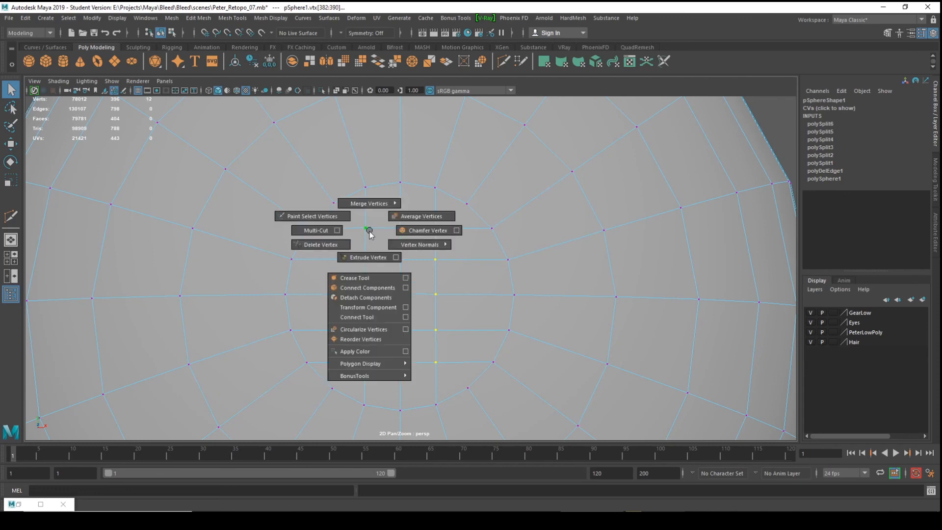
pyautogui.click(377, 333)
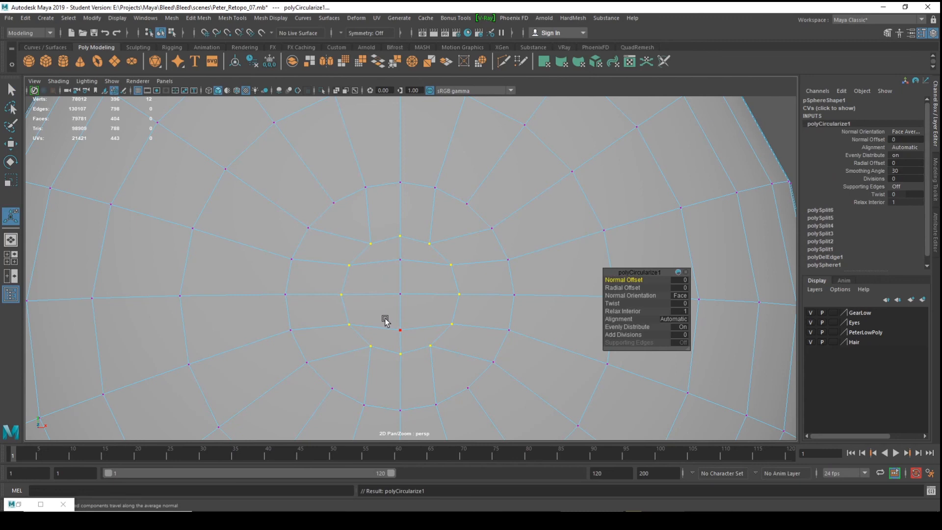
# - Scale the circularized vertex ring outward toward the edge of the pole cap
pyautogui.press('r')
pyautogui.moveTo(401, 301); pyautogui.dragTo(431, 287)
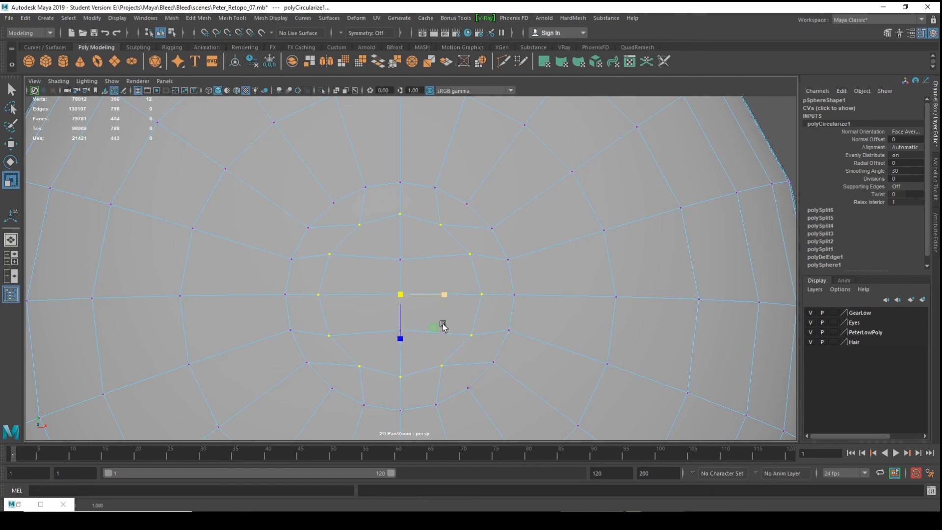
pyautogui.keyDown('alt'); pyautogui.moveTo(367, 360); pyautogui.dragTo(372, 312); pyautogui.keyUp('alt')
pyautogui.scroll(5, 372, 312)
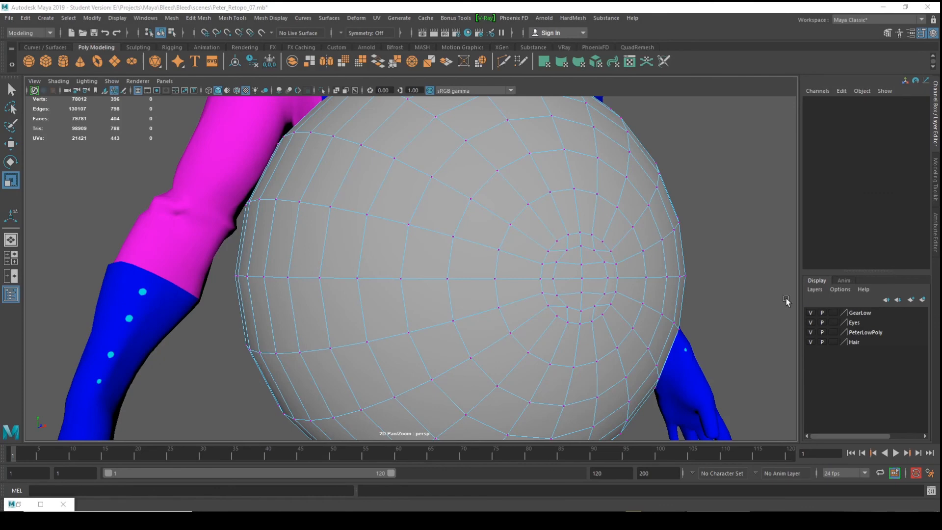
# - Try to move the pole cap's centre vertex along the eye's forward axis, using soft selection with a falloff over the inner grid
pyautogui.keyDown('alt'); pyautogui.moveTo(607, 291); pyautogui.dragTo(642, 294); pyautogui.keyUp('alt')
pyautogui.keyDown('alt'); pyautogui.moveTo(643, 293); pyautogui.dragTo(673, 301, button='right'); pyautogui.keyUp('alt')
pyautogui.keyDown('alt'); pyautogui.moveTo(673, 302); pyautogui.dragTo(502, 304, button='middle'); pyautogui.keyUp('alt')
pyautogui.moveTo(503, 304)
pyautogui.keyDown('alt'); pyautogui.mouseDown()
pyautogui.moveTo(557, 317)
pyautogui.moveTo(511, 317)
pyautogui.mouseUp(); pyautogui.keyUp('alt')
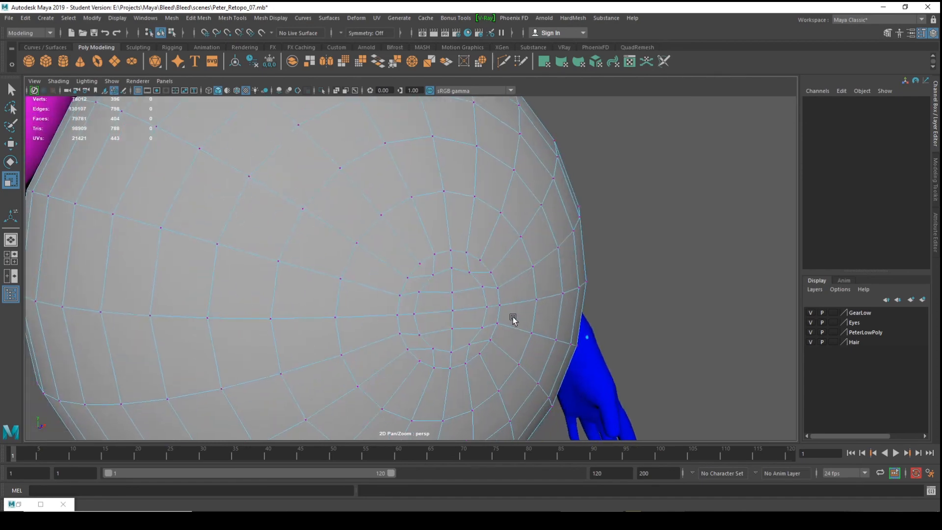
pyautogui.click(455, 305)
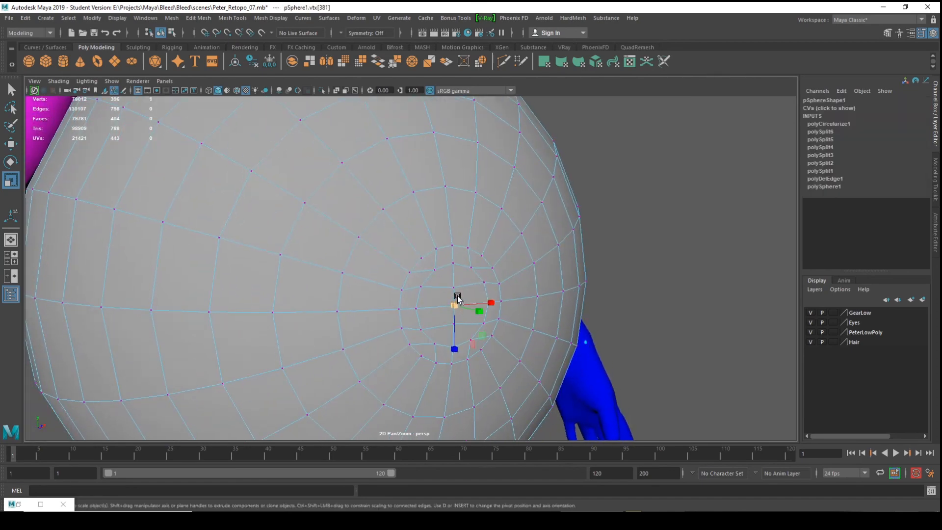
pyautogui.press('w')
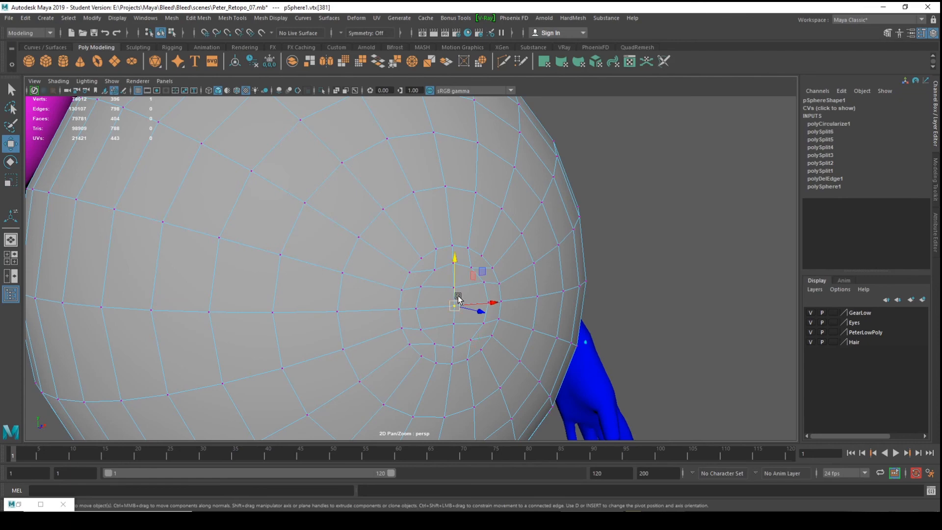
pyautogui.press('b')
pyautogui.moveTo(459, 299); pyautogui.dragTo(521, 301)
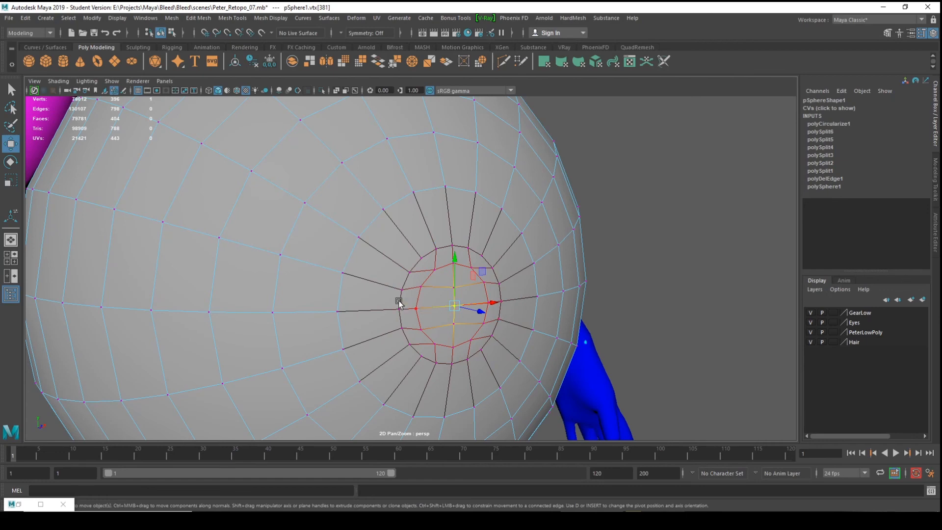
pyautogui.keyDown('alt'); pyautogui.moveTo(397, 299); pyautogui.dragTo(476, 281); pyautogui.keyUp('alt')
pyautogui.keyDown('alt'); pyautogui.moveTo(477, 281); pyautogui.dragTo(462, 242, button='middle'); pyautogui.keyUp('alt')
pyautogui.scroll(2, 462, 242)
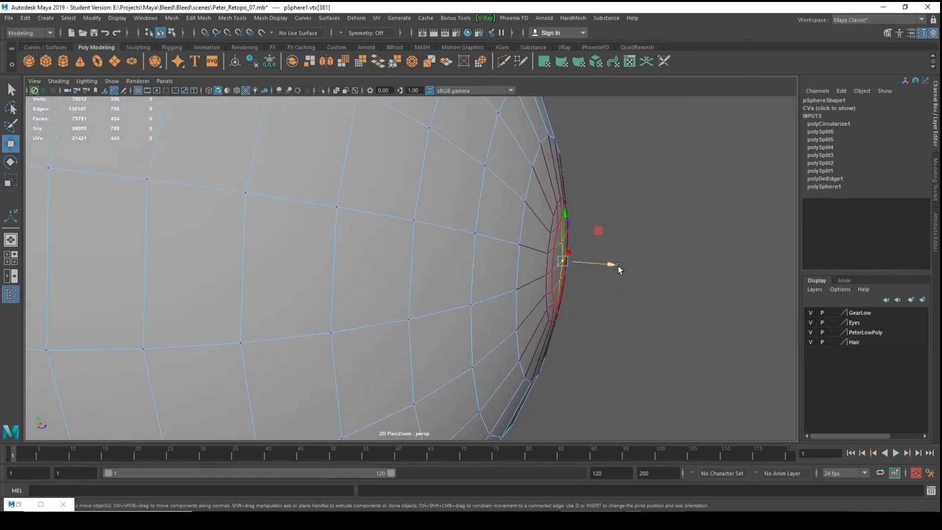
pyautogui.moveTo(613, 264)
pyautogui.mouseDown()
pyautogui.moveTo(623, 264)
pyautogui.moveTo(572, 280)
pyautogui.moveTo(610, 280)
pyautogui.mouseUp()
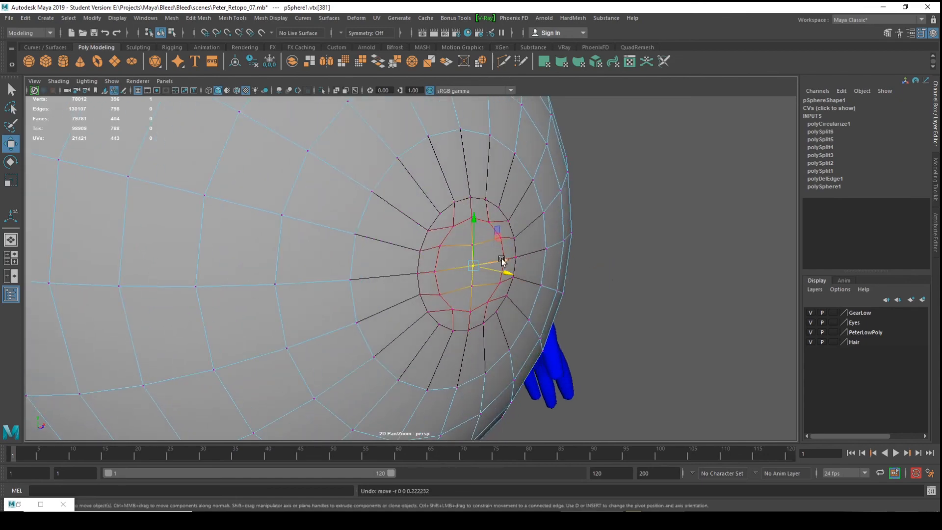
# - Widen the soft selection falloff around the cap's centre vertex past the cap border, and turn soft selection off
pyautogui.moveTo(473, 234); pyautogui.dragTo(540, 219)
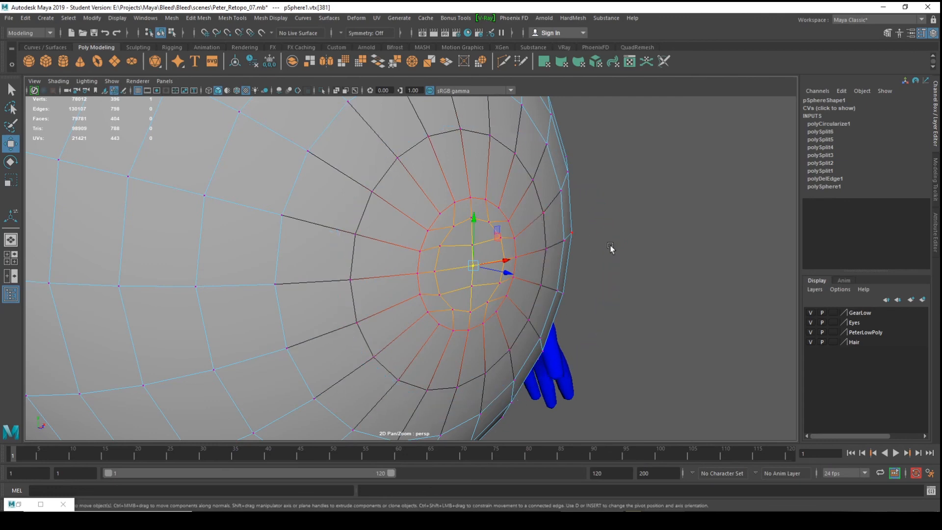
pyautogui.moveTo(611, 248)
pyautogui.keyDown('alt'); pyautogui.mouseDown()
pyautogui.moveTo(699, 272)
pyautogui.moveTo(654, 288)
pyautogui.moveTo(618, 254)
pyautogui.mouseUp(); pyautogui.keyUp('alt')
pyautogui.keyDown('alt'); pyautogui.moveTo(691, 271); pyautogui.dragTo(740, 299); pyautogui.keyUp('alt')
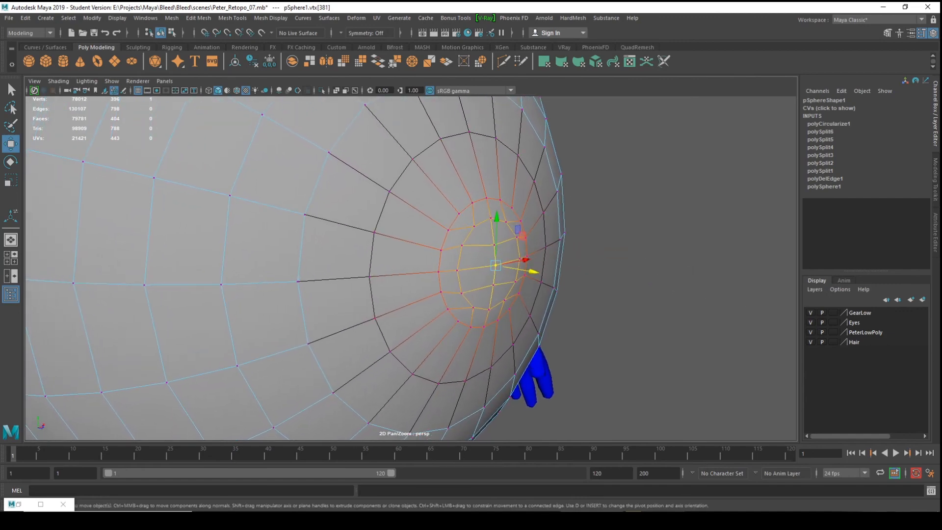
pyautogui.keyDown('alt'); pyautogui.moveTo(630, 251); pyautogui.dragTo(619, 267); pyautogui.keyUp('alt')
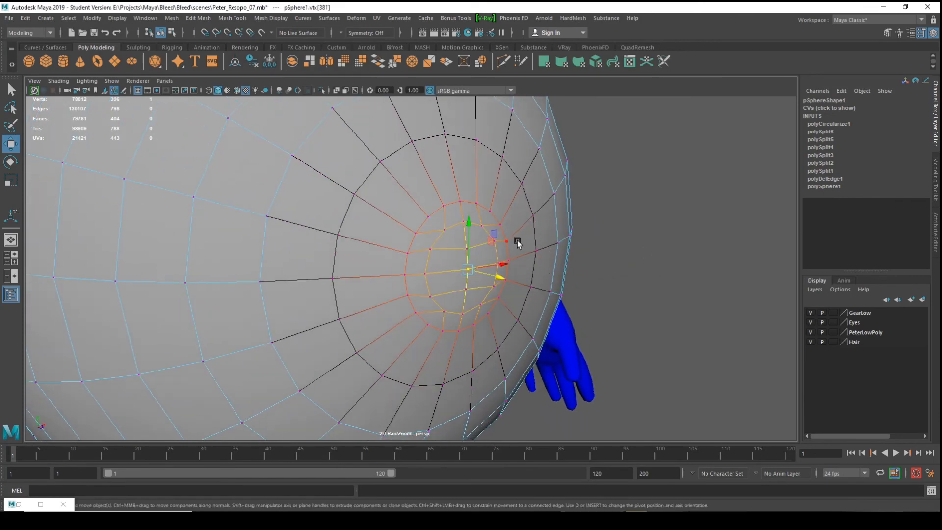
pyautogui.press('b')
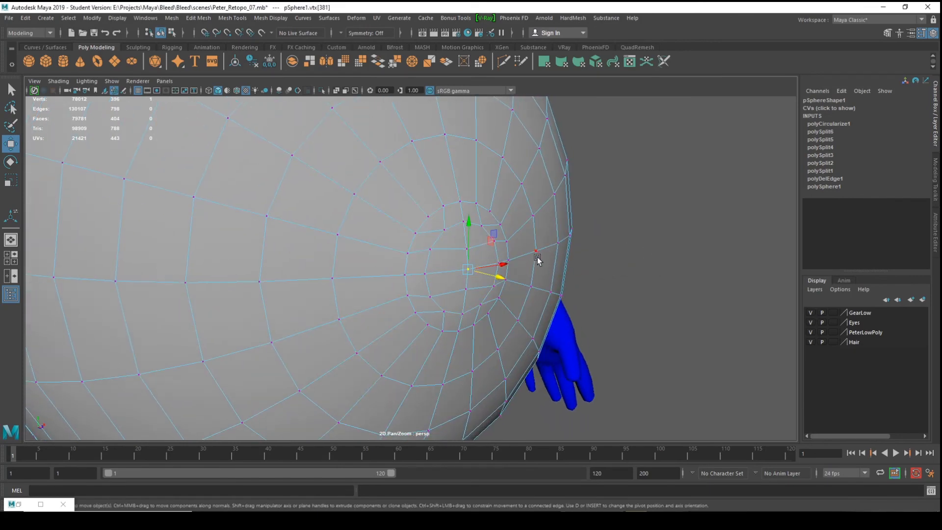
# - Select all vertices of the pole cap grid and average them with 10 iterations
pyautogui.keyDown('alt'); pyautogui.moveTo(536, 261); pyautogui.dragTo(591, 261); pyautogui.keyUp('alt')
pyautogui.keyDown('alt'); pyautogui.moveTo(590, 260); pyautogui.dragTo(540, 252, button='middle'); pyautogui.keyUp('alt')
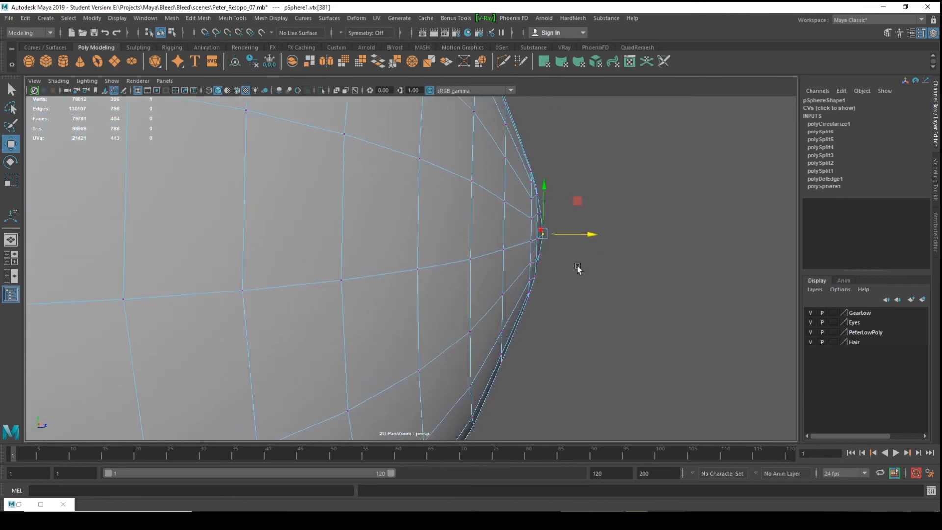
pyautogui.keyDown('alt'); pyautogui.moveTo(576, 161); pyautogui.dragTo(577, 157, button='middle'); pyautogui.keyUp('alt')
pyautogui.moveTo(593, 135); pyautogui.dragTo(523, 348)
pyautogui.keyDown('alt'); pyautogui.moveTo(581, 328); pyautogui.dragTo(423, 268); pyautogui.keyUp('alt')
pyautogui.keyDown('shift'); pyautogui.moveTo(434, 264); pyautogui.dragTo(484, 247, button='right'); pyautogui.keyUp('shift')
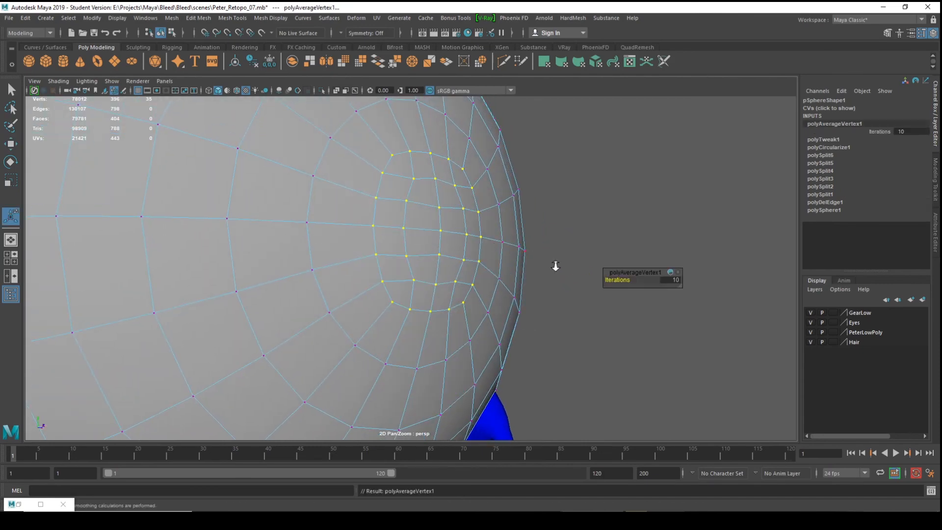
pyautogui.moveTo(553, 267)
pyautogui.keyDown('alt'); pyautogui.mouseDown()
pyautogui.moveTo(552, 277)
pyautogui.moveTo(503, 280)
pyautogui.moveTo(560, 269)
pyautogui.moveTo(553, 276)
pyautogui.mouseUp(); pyautogui.keyUp('alt')
pyautogui.click(443, 249)
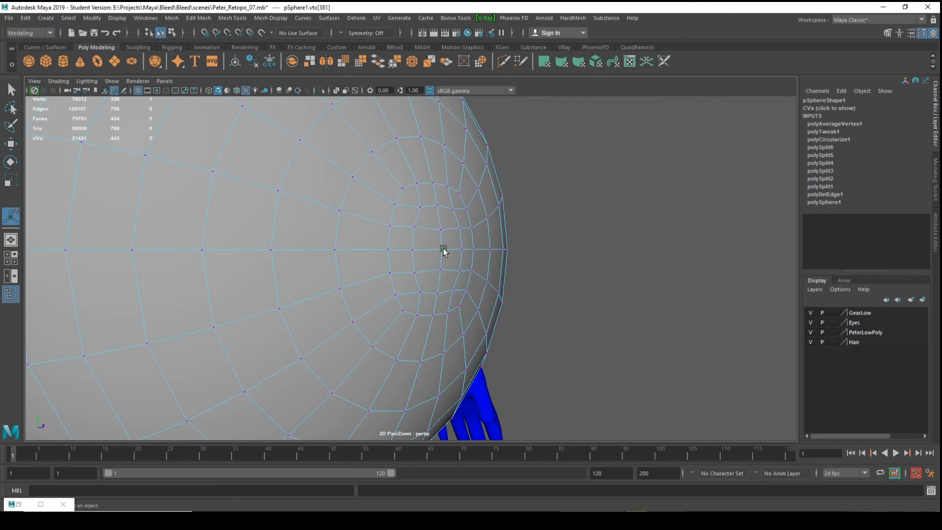
pyautogui.press('b')
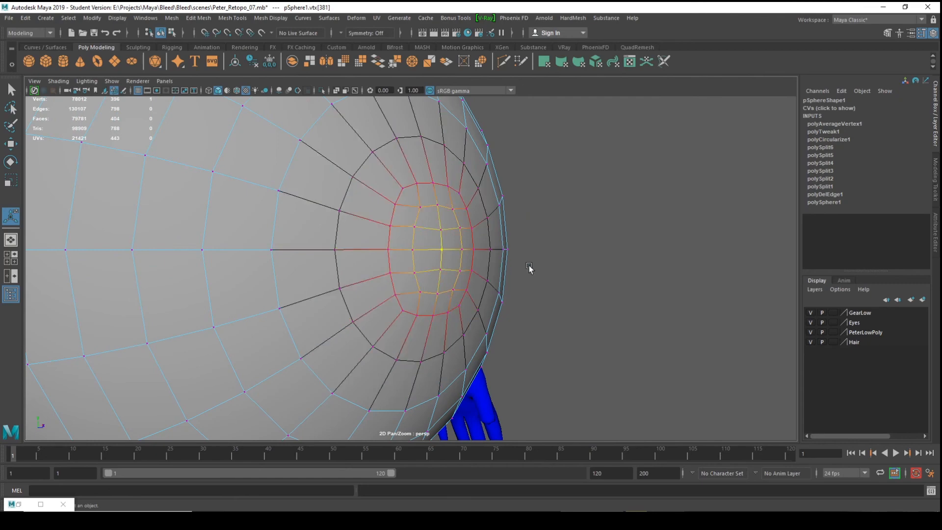
pyautogui.keyDown('alt'); pyautogui.moveTo(529, 269); pyautogui.dragTo(469, 226); pyautogui.keyUp('alt')
pyautogui.press('w')
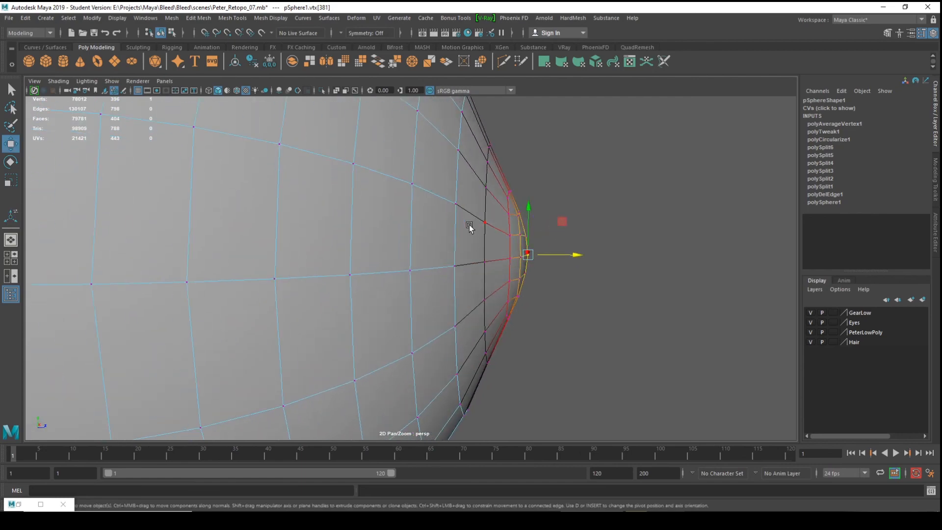
# - Adjust the depth of the edge loop just outside the cap along the eye's forward axis, without soft selection
pyautogui.moveTo(485, 243); pyautogui.dragTo(485, 216, button='right')
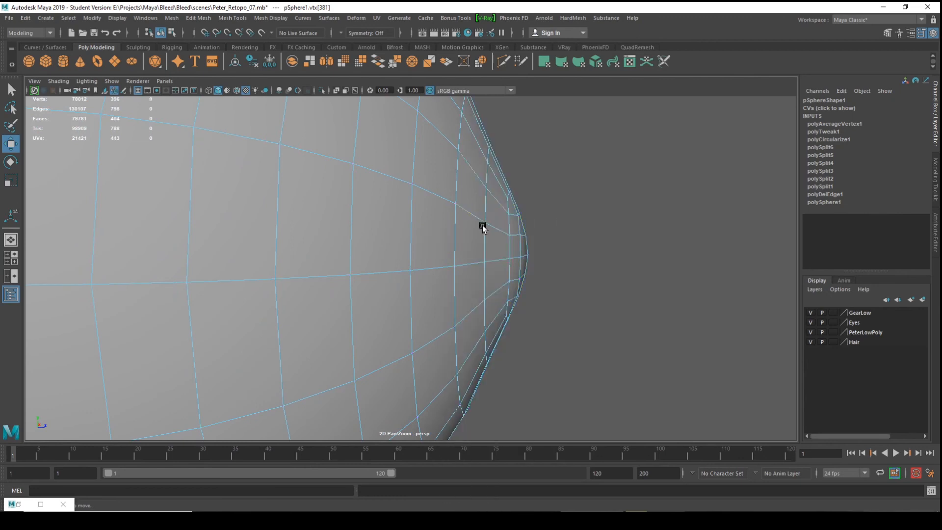
pyautogui.doubleClick(484, 250)
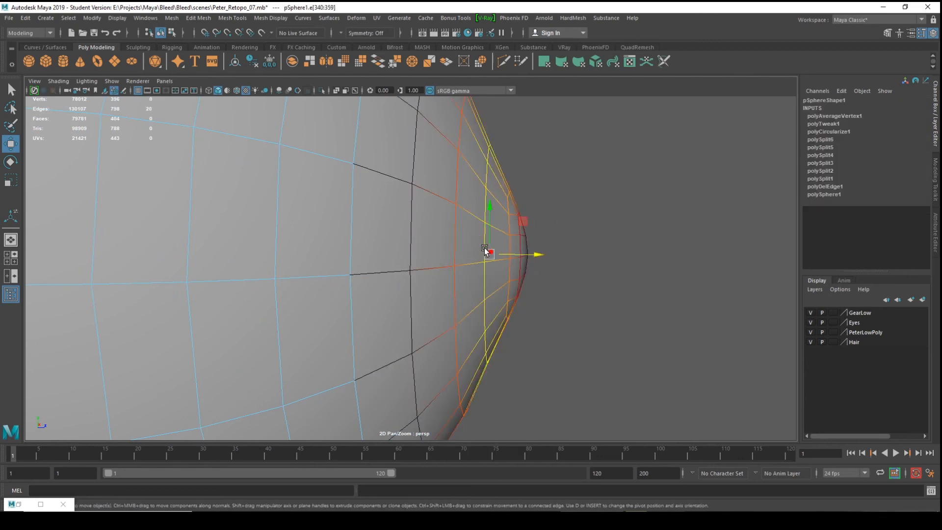
pyautogui.press('b')
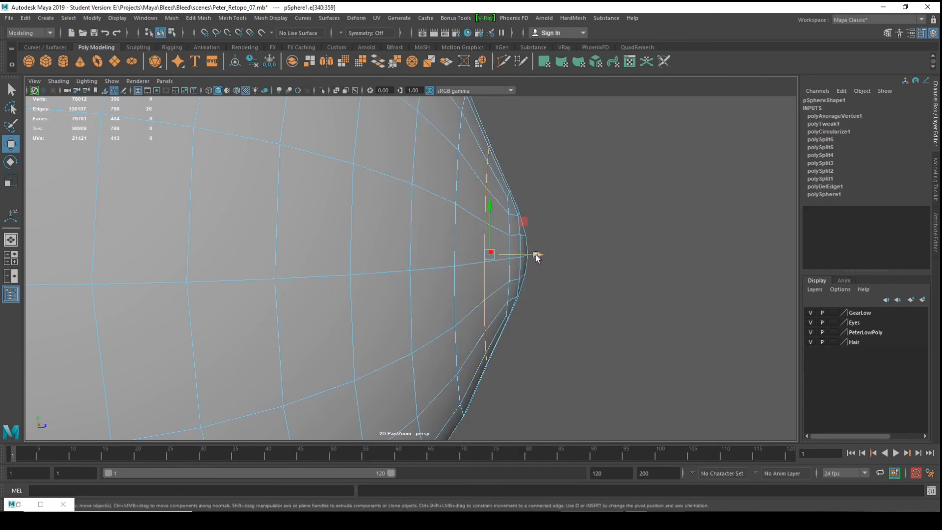
pyautogui.moveTo(537, 256); pyautogui.dragTo(538, 255)
# - Circularize the complete 20-edge loop that borders the pole cap grid
pyautogui.keyDown('alt'); pyautogui.moveTo(551, 287); pyautogui.dragTo(487, 282); pyautogui.keyUp('alt')
pyautogui.doubleClick(402, 188)
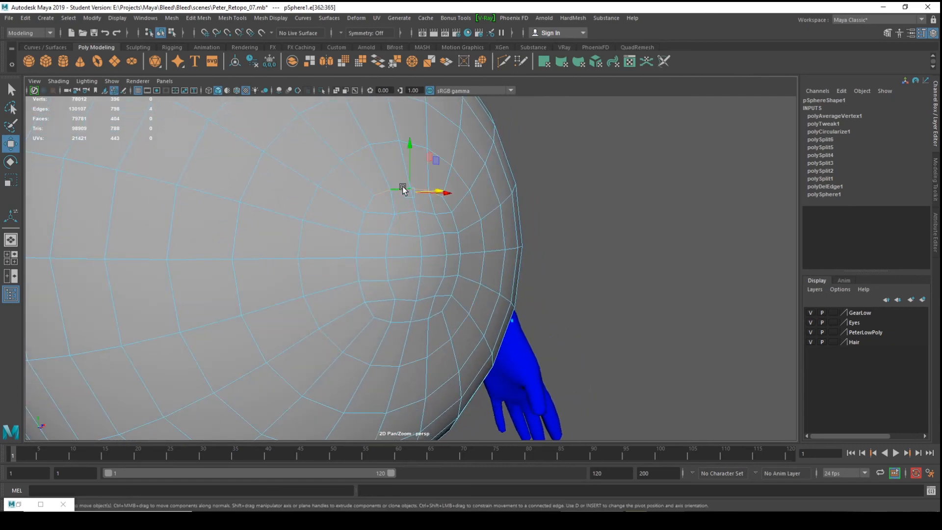
pyautogui.doubleClick(372, 205)
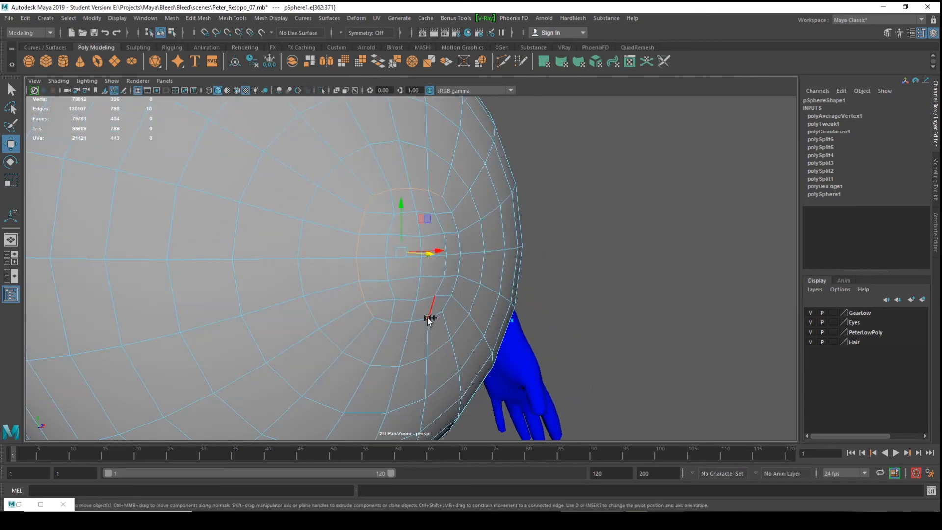
pyautogui.keyDown('shift'); pyautogui.doubleClick(449, 301); pyautogui.keyUp('shift')
pyautogui.keyDown('shift'); pyautogui.rightClick(448, 302); pyautogui.keyUp('shift')
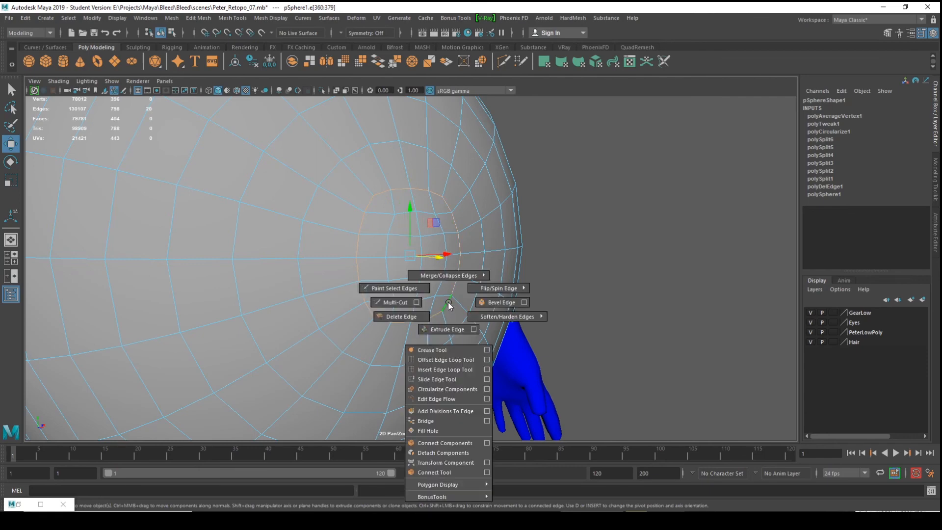
pyautogui.click(441, 388)
# - Circularize the 12-edge ring inside the pole cap grid
pyautogui.keyDown('alt'); pyautogui.moveTo(458, 347); pyautogui.dragTo(447, 269); pyautogui.keyUp('alt')
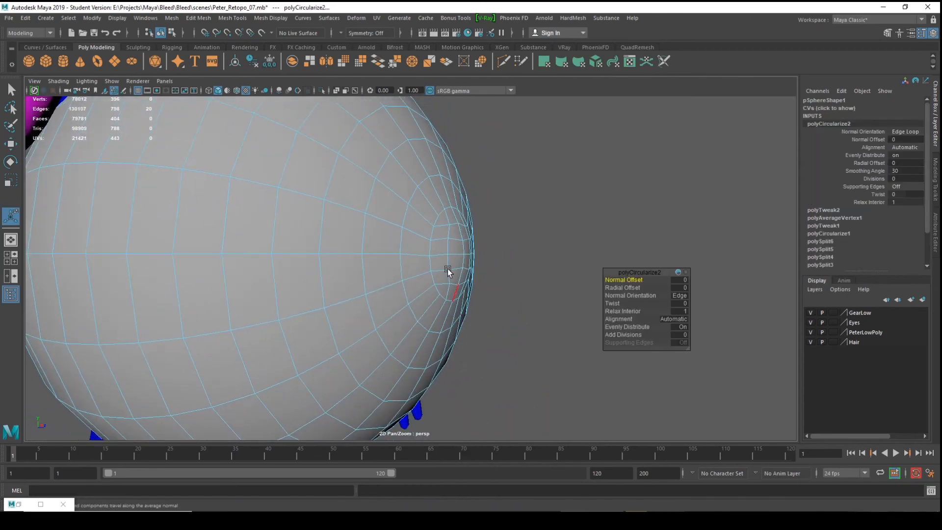
pyautogui.doubleClick(458, 223)
pyautogui.keyDown('alt'); pyautogui.moveTo(470, 230); pyautogui.dragTo(468, 253); pyautogui.keyUp('alt')
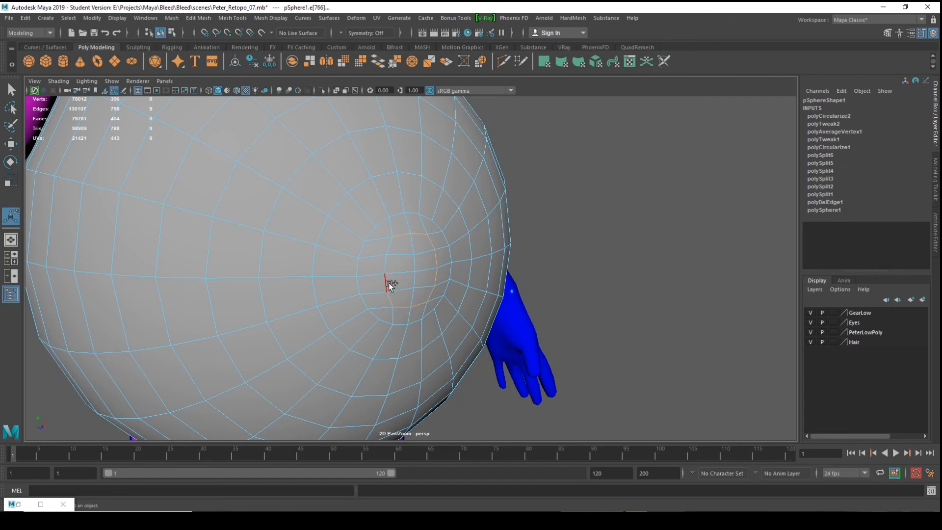
pyautogui.keyDown('shift'); pyautogui.click(390, 247); pyautogui.keyUp('shift')
pyautogui.keyDown('shift'); pyautogui.moveTo(390, 247); pyautogui.dragTo(396, 336, button='right'); pyautogui.keyUp('shift')
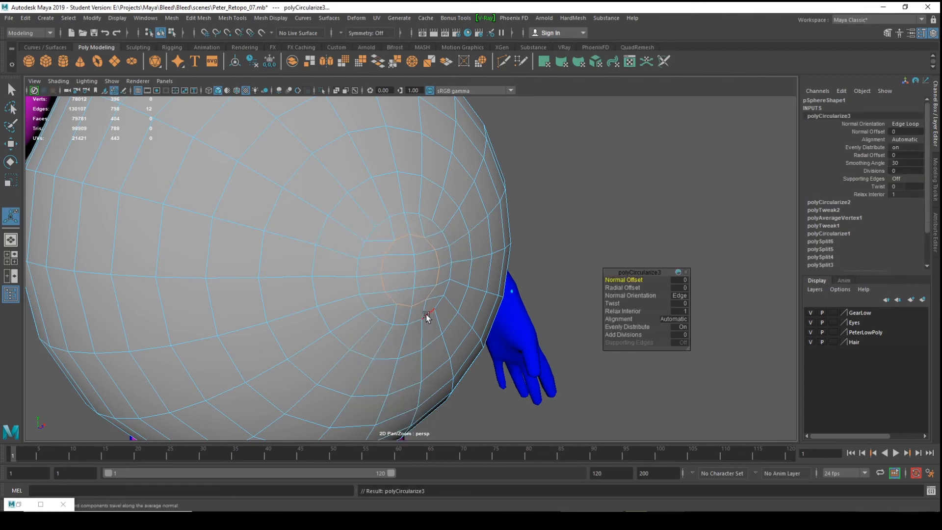
# - Adjust the depth of the circularized 12-edge inner ring along the eye's forward axis
pyautogui.keyDown('alt'); pyautogui.moveTo(426, 314); pyautogui.dragTo(486, 305); pyautogui.keyUp('alt')
pyautogui.press('w')
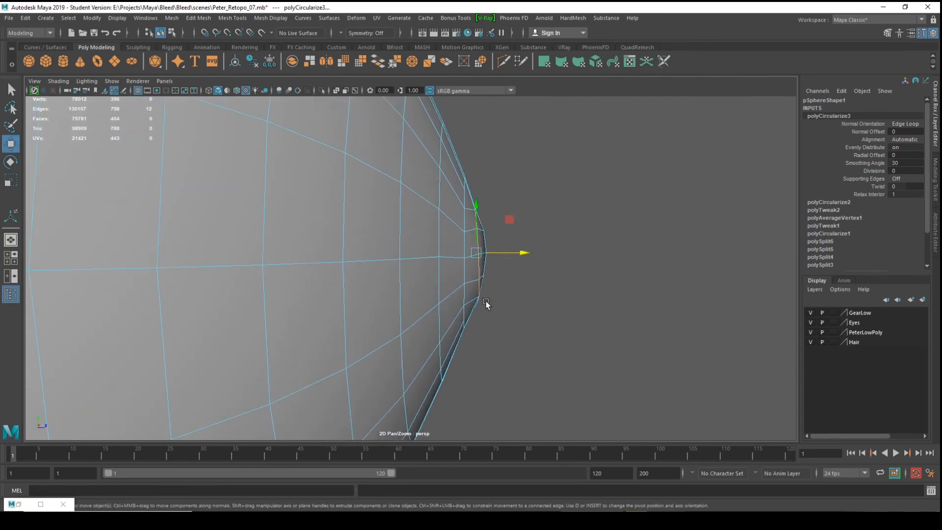
pyautogui.moveTo(512, 261); pyautogui.dragTo(486, 262)
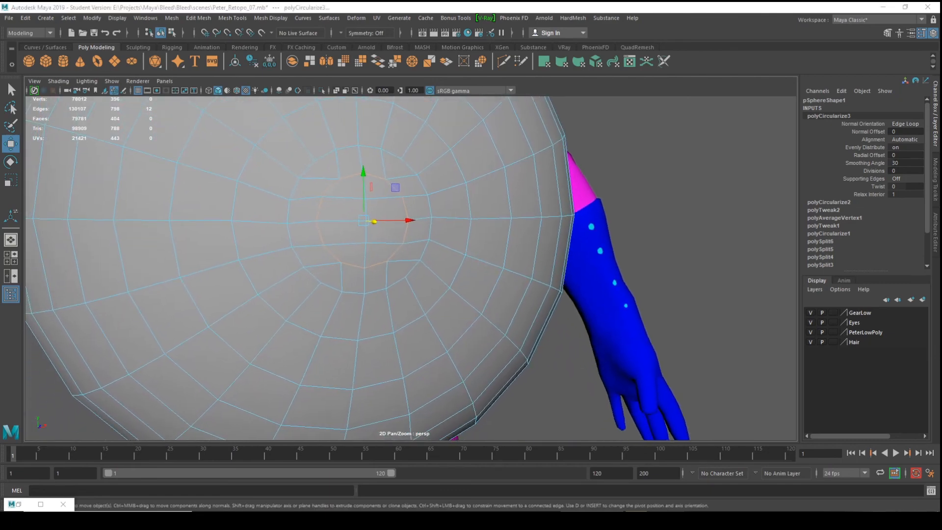
# - Soft-select the cap's centre vertex with a wide falloff and pull the front of the eyeball outward along the forward axis
pyautogui.press('b')
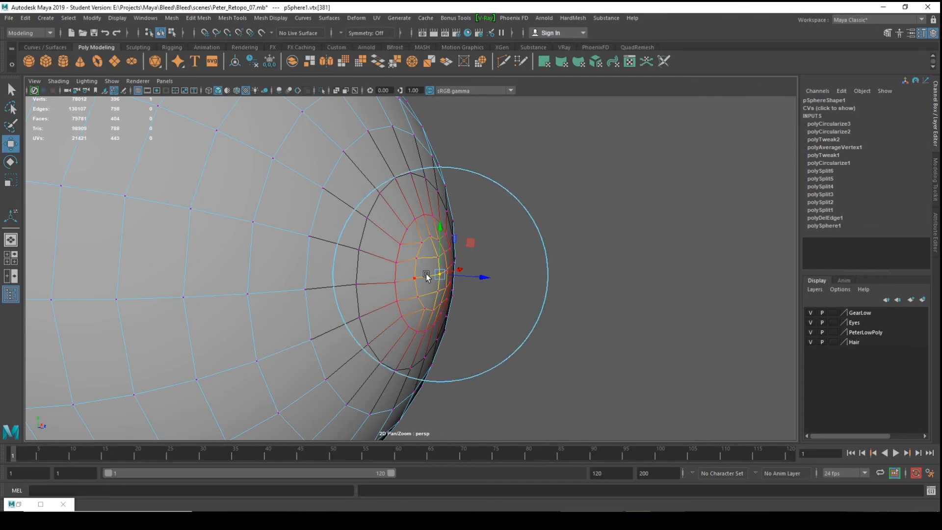
pyautogui.moveTo(426, 272); pyautogui.dragTo(485, 280)
pyautogui.keyDown('alt'); pyautogui.moveTo(616, 305); pyautogui.dragTo(495, 318); pyautogui.keyUp('alt')
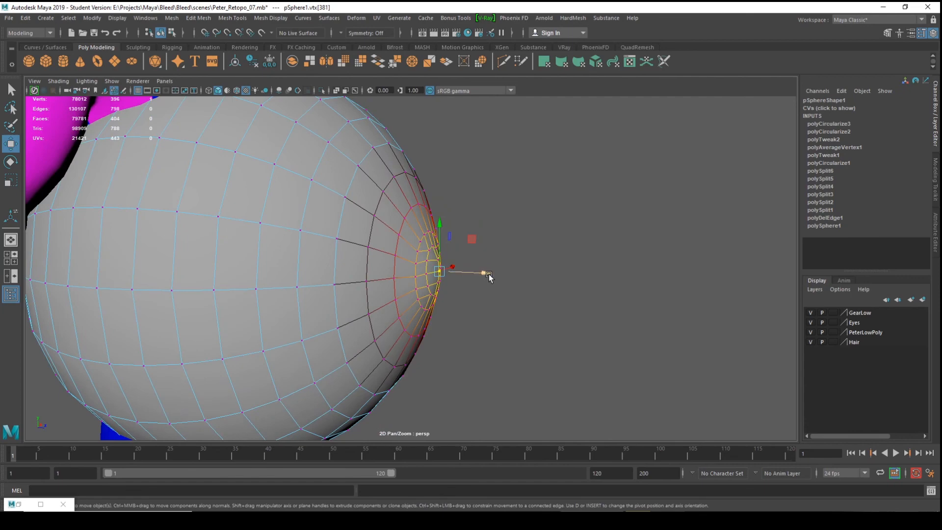
pyautogui.moveTo(488, 274); pyautogui.dragTo(456, 344)
pyautogui.moveTo(510, 269); pyautogui.dragTo(513, 270)
# - Move the 20-vertex ring just outside the cap slightly outward with soft selection, and turn soft selection off
pyautogui.moveTo(451, 197); pyautogui.dragTo(437, 400)
pyautogui.moveTo(493, 268); pyautogui.dragTo(497, 272)
pyautogui.keyDown('alt'); pyautogui.moveTo(516, 305); pyautogui.dragTo(412, 284, button='right'); pyautogui.keyUp('alt')
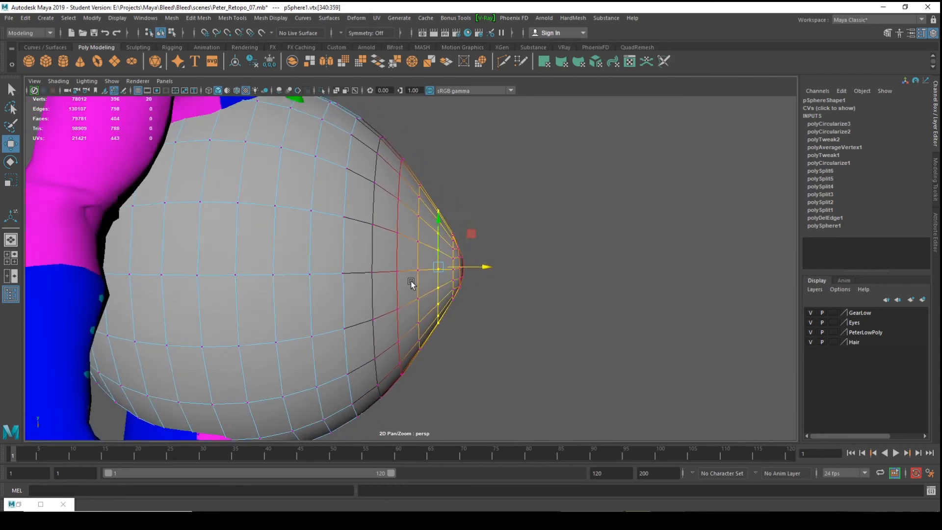
pyautogui.keyDown('alt'); pyautogui.moveTo(412, 284); pyautogui.dragTo(440, 297); pyautogui.keyUp('alt')
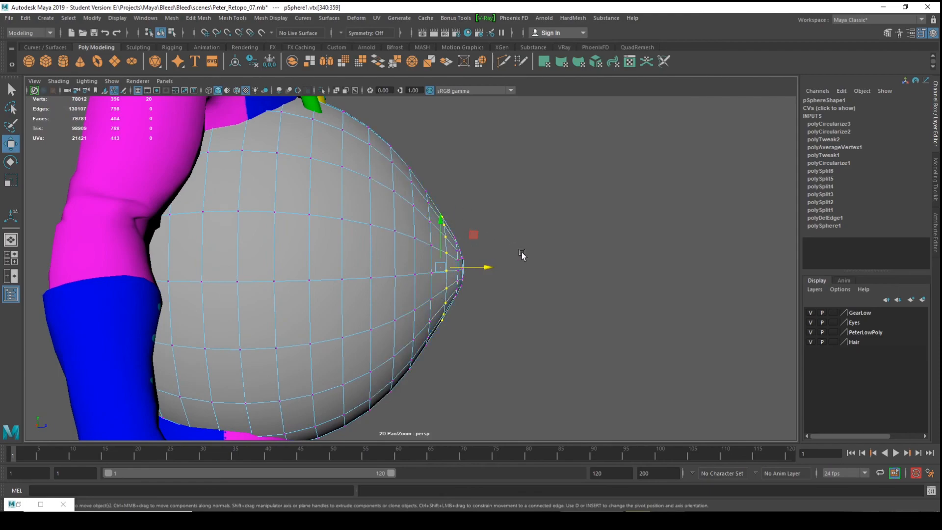
pyautogui.keyDown('alt'); pyautogui.moveTo(521, 256); pyautogui.dragTo(450, 278); pyautogui.keyUp('alt')
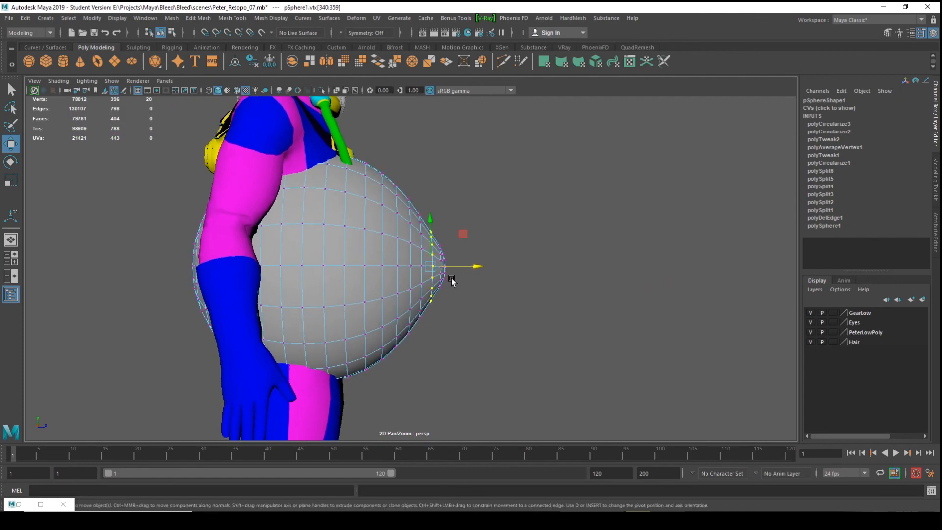
# - Try to move the innermost cap vertices along the eye's forward axis, and undo the attempt
pyautogui.scroll(5, 455, 270)
pyautogui.moveTo(490, 226); pyautogui.dragTo(463, 334)
pyautogui.scroll(8, 463, 334)
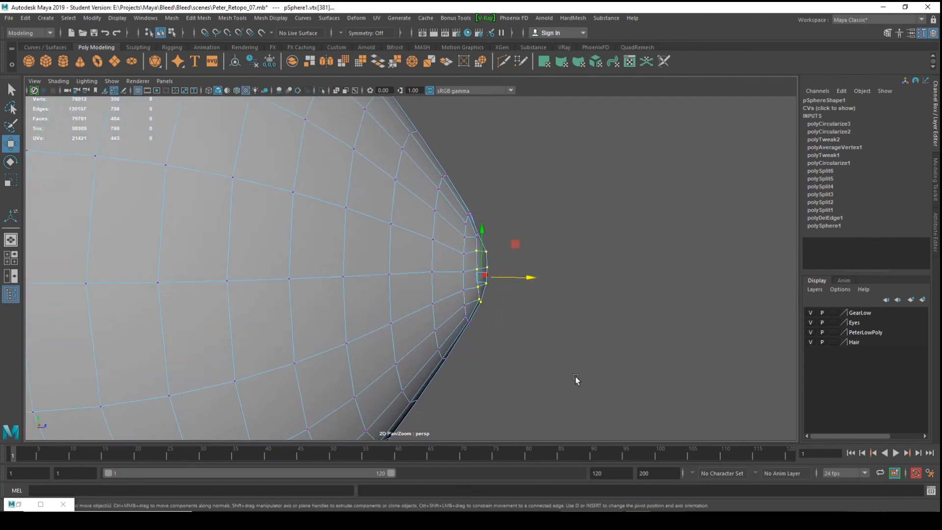
pyautogui.keyDown('alt'); pyautogui.moveTo(546, 333); pyautogui.dragTo(479, 352, button='middle'); pyautogui.keyUp('alt')
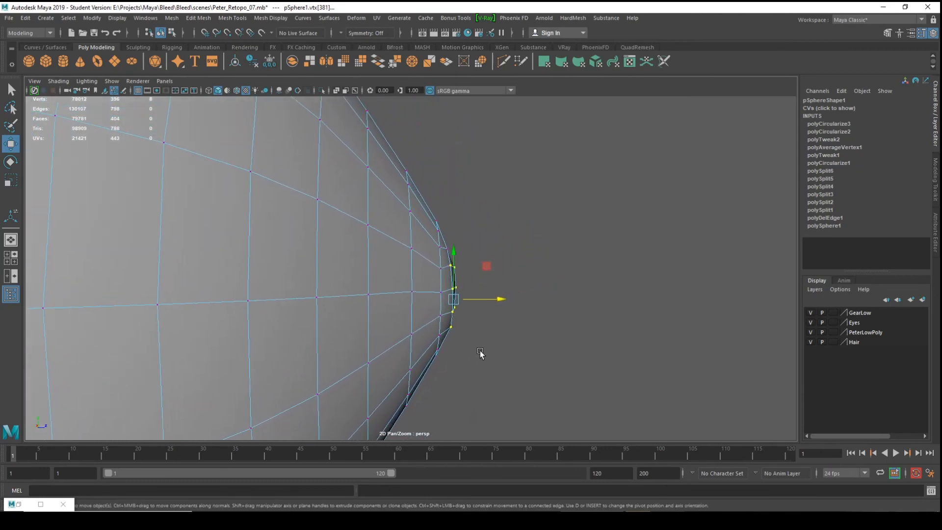
pyautogui.moveTo(470, 206); pyautogui.dragTo(452, 359)
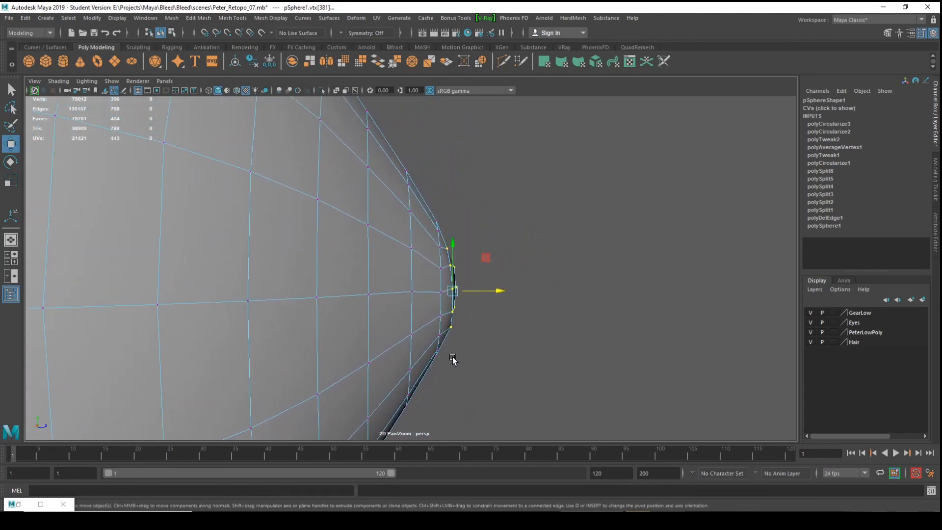
pyautogui.moveTo(500, 293); pyautogui.dragTo(493, 330)
pyautogui.hotkey('ctrl', 'z')
pyautogui.hotkey('ctrl', 'z')
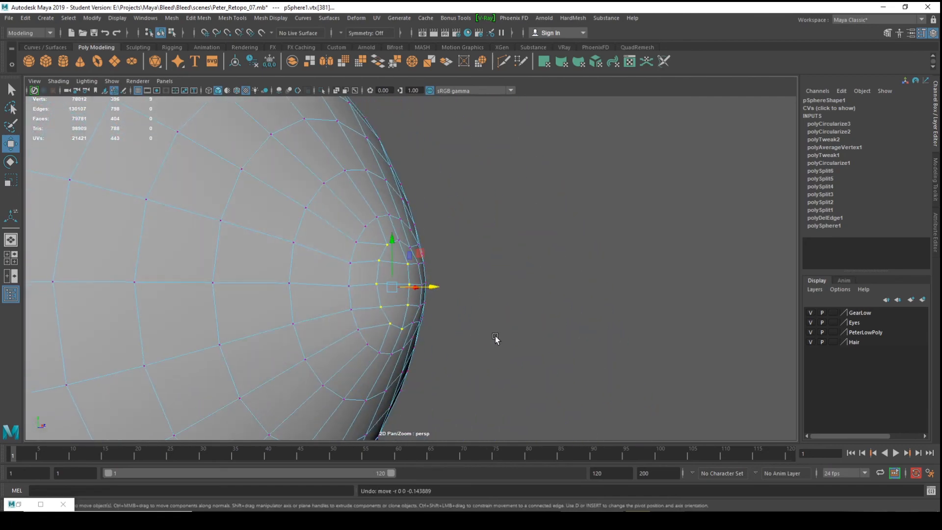
# - Select the innermost cap vertices together with the small ring around them, and nudge them along the eye's forward axis
pyautogui.hotkey('ctrl', 'z')
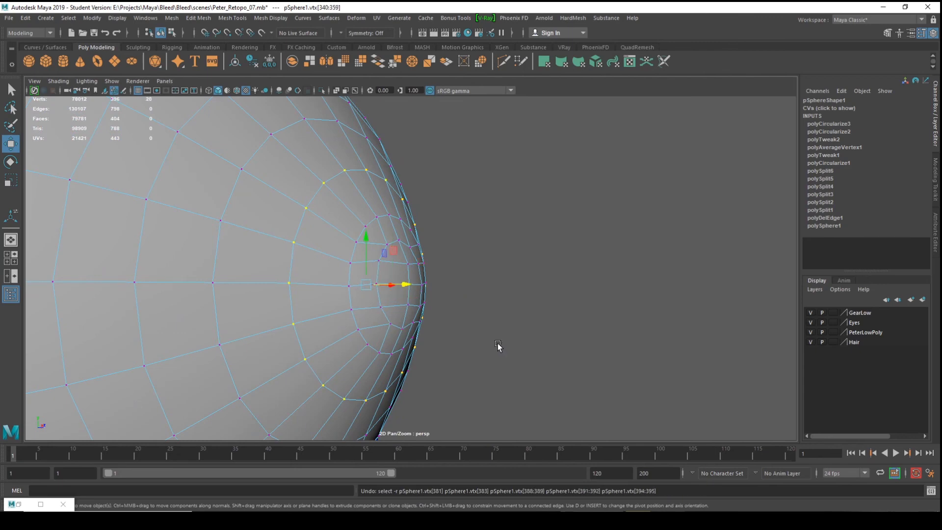
pyautogui.keyDown('alt'); pyautogui.moveTo(498, 345); pyautogui.dragTo(494, 368); pyautogui.keyUp('alt')
pyautogui.moveTo(390, 168); pyautogui.dragTo(337, 390)
pyautogui.keyDown('alt'); pyautogui.moveTo(395, 278); pyautogui.dragTo(350, 315); pyautogui.keyUp('alt')
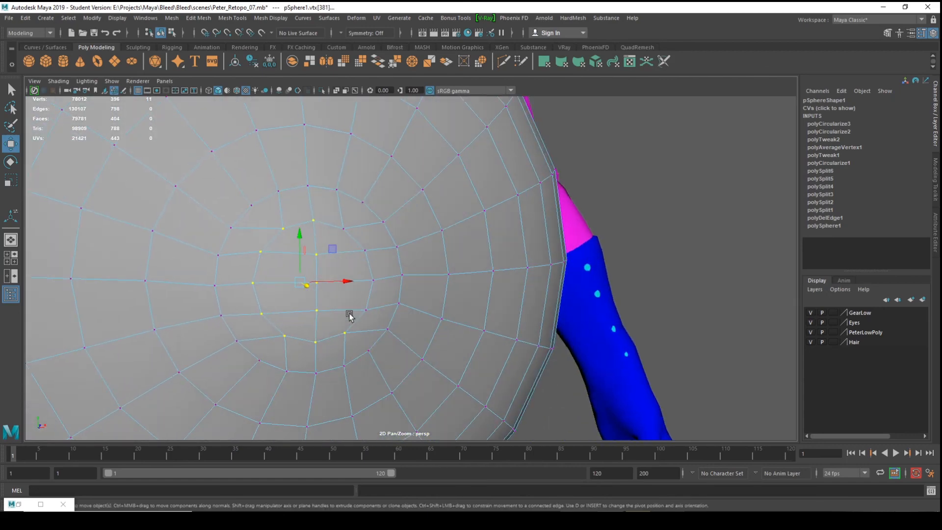
pyautogui.keyDown('shift'); pyautogui.click(371, 253); pyautogui.keyUp('shift')
pyautogui.keyDown('shift'); pyautogui.click(377, 282); pyautogui.keyUp('shift')
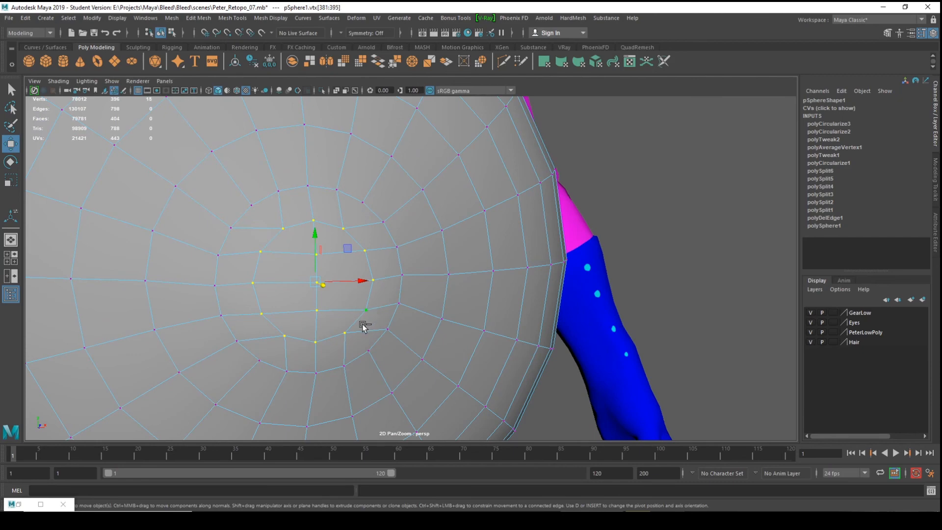
pyautogui.keyDown('alt'); pyautogui.moveTo(415, 299); pyautogui.dragTo(517, 304); pyautogui.keyUp('alt')
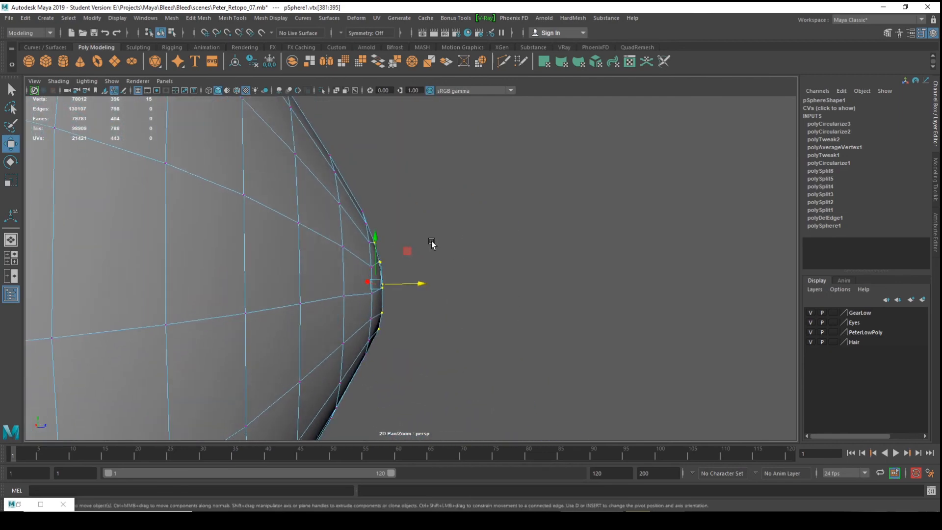
pyautogui.keyDown('shift'); pyautogui.moveTo(357, 401); pyautogui.dragTo(358, 409); pyautogui.keyUp('shift')
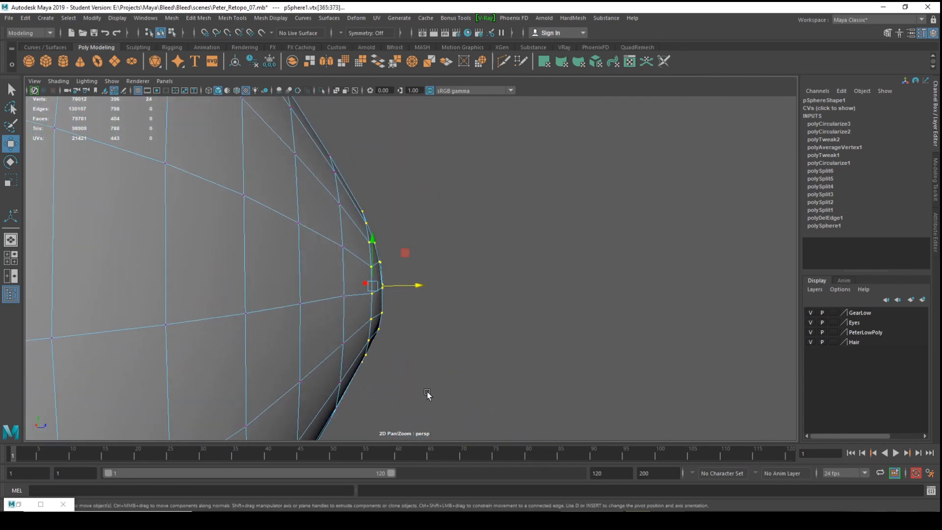
pyautogui.keyDown('alt'); pyautogui.moveTo(429, 393); pyautogui.dragTo(578, 337); pyautogui.keyUp('alt')
pyautogui.keyDown('alt'); pyautogui.moveTo(579, 336); pyautogui.dragTo(473, 320, button='right'); pyautogui.keyUp('alt')
pyautogui.keyDown('alt'); pyautogui.moveTo(529, 322); pyautogui.dragTo(496, 330); pyautogui.keyUp('alt')
pyautogui.scroll(5, 478, 294)
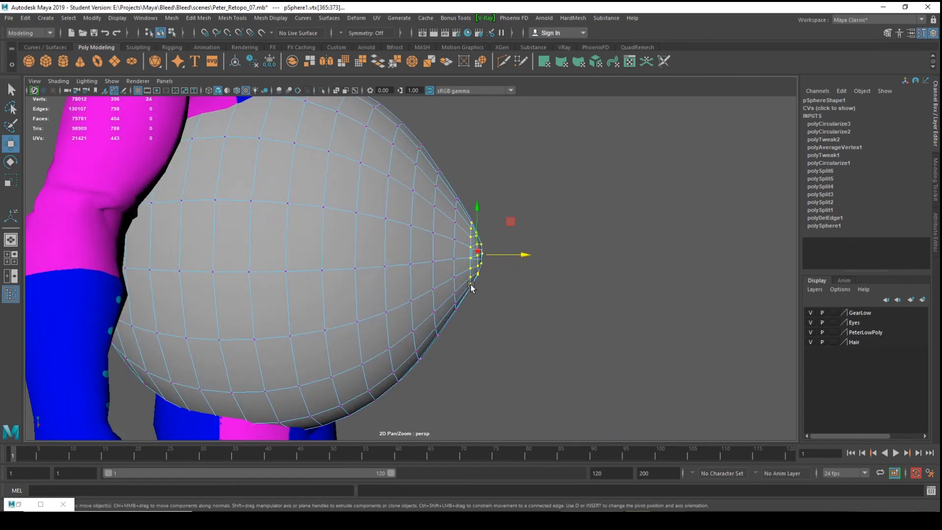
pyautogui.scroll(-1, 496, 293)
pyautogui.moveTo(512, 256); pyautogui.dragTo(512, 256)
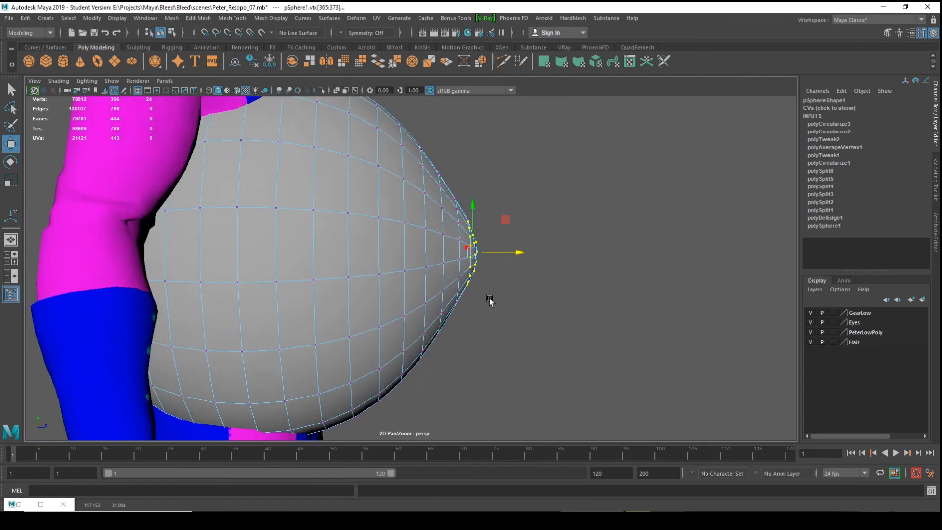
# - Soft-select the 20-vertex ring outside the cap, nudge it slightly along the forward axis, and turn soft selection off
pyautogui.keyDown('alt'); pyautogui.moveTo(489, 300); pyautogui.dragTo(482, 287); pyautogui.keyUp('alt')
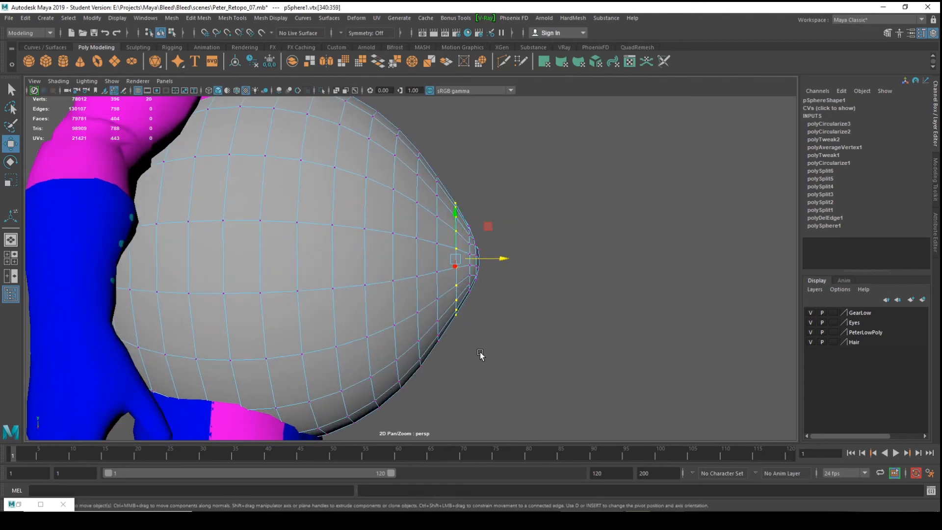
pyautogui.moveTo(480, 355)
pyautogui.keyDown('alt'); pyautogui.mouseDown()
pyautogui.moveTo(320, 352)
pyautogui.moveTo(466, 361)
pyautogui.mouseUp(); pyautogui.keyUp('alt')
pyautogui.press('b')
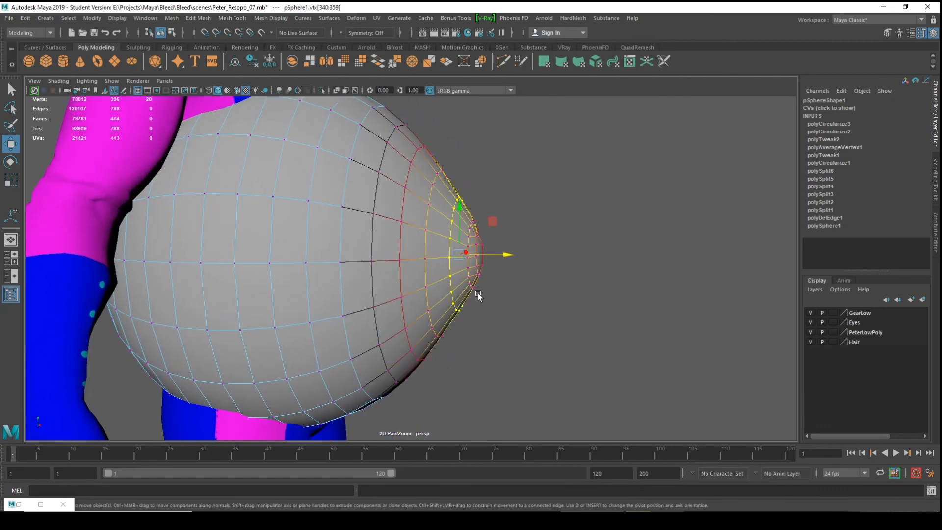
pyautogui.keyDown('alt'); pyautogui.moveTo(480, 296); pyautogui.dragTo(446, 269); pyautogui.keyUp('alt')
pyautogui.moveTo(500, 256); pyautogui.dragTo(501, 256)
pyautogui.keyDown('alt'); pyautogui.moveTo(509, 300); pyautogui.dragTo(525, 327); pyautogui.keyUp('alt')
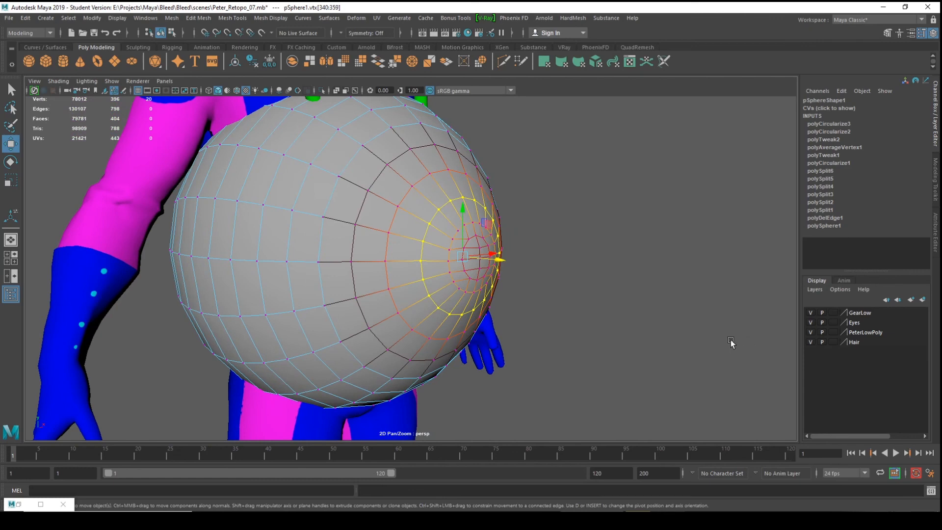
pyautogui.press('b')
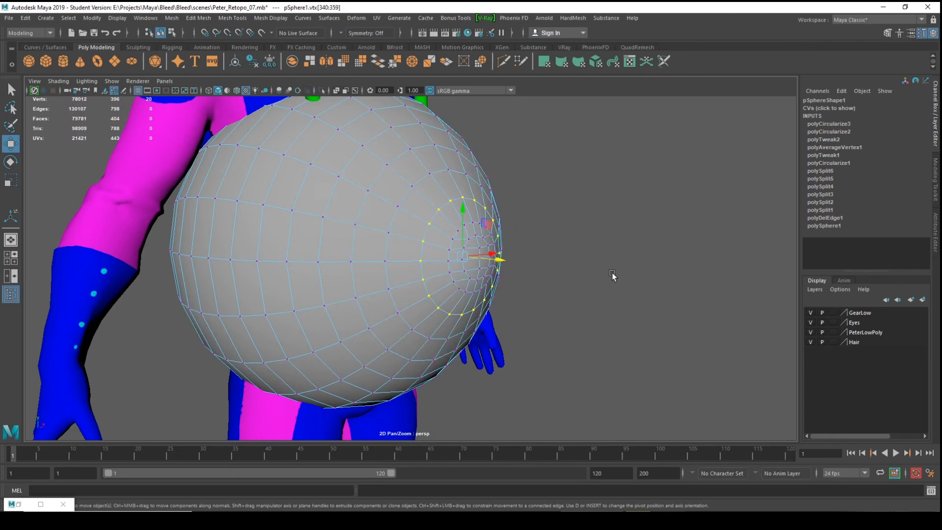
# - Clear the vertex selection and hide the GearLow, Eyes, PeterLowPoly and Hair display layers
pyautogui.click(612, 277)
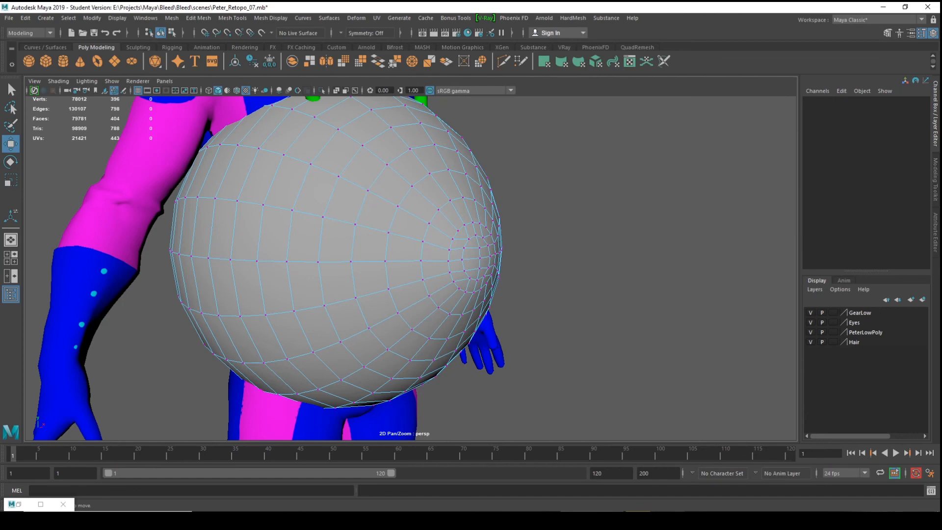
pyautogui.scroll(-3, 765, 252)
pyautogui.keyDown('alt'); pyautogui.moveTo(637, 279); pyautogui.dragTo(609, 263); pyautogui.keyUp('alt')
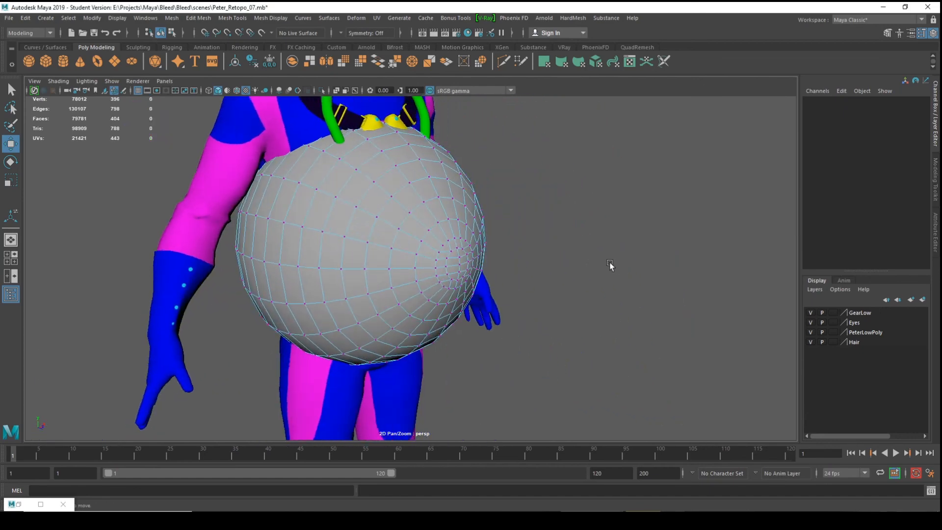
pyautogui.keyDown('alt'); pyautogui.moveTo(609, 262); pyautogui.dragTo(619, 333, button='middle'); pyautogui.keyUp('alt')
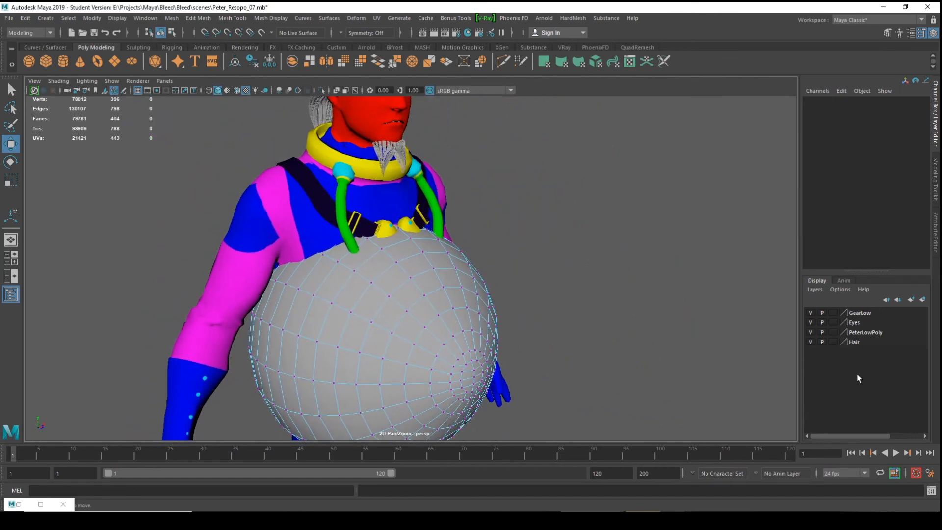
pyautogui.click(810, 312)
pyautogui.click(810, 322)
pyautogui.click(810, 332)
pyautogui.click(810, 345)
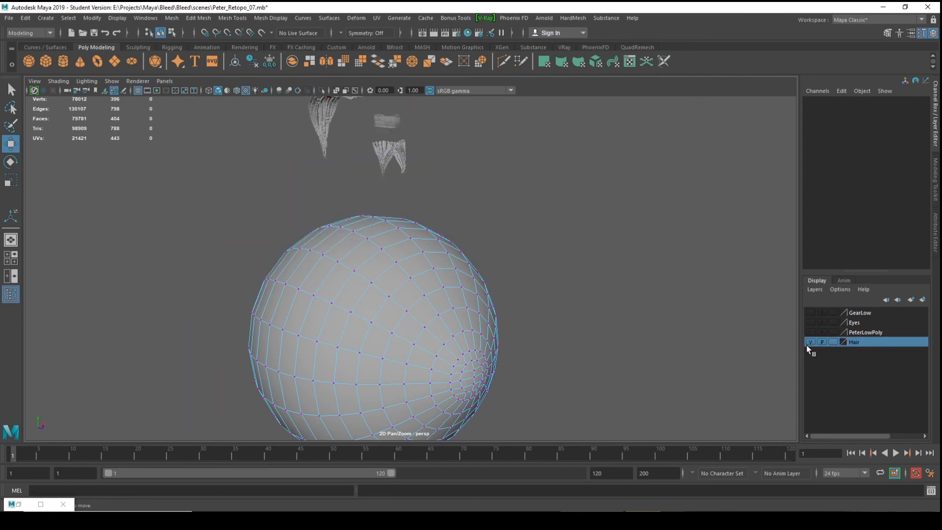
# - Select the leftover ponytail and teeth meshes and add them to the hidden Hair display layer
pyautogui.keyDown('alt'); pyautogui.moveTo(667, 327); pyautogui.dragTo(581, 255); pyautogui.keyUp('alt')
pyautogui.moveTo(489, 135); pyautogui.dragTo(254, 254)
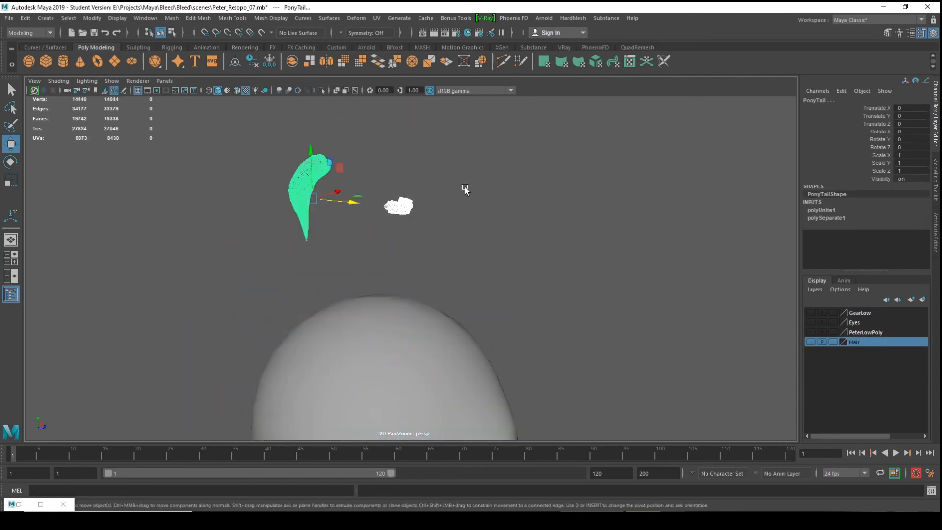
pyautogui.keyDown('alt'); pyautogui.moveTo(464, 192); pyautogui.dragTo(565, 211); pyautogui.keyUp('alt')
pyautogui.keyDown('alt'); pyautogui.moveTo(566, 211); pyautogui.dragTo(584, 206, button='right'); pyautogui.keyUp('alt')
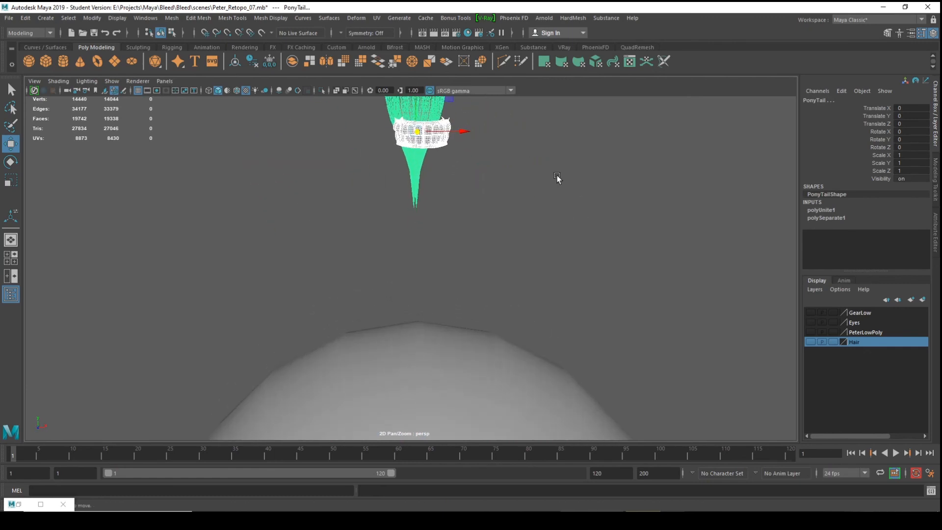
pyautogui.click(557, 179)
pyautogui.keyDown('alt'); pyautogui.moveTo(558, 180); pyautogui.dragTo(563, 277, button='middle'); pyautogui.keyUp('alt')
pyautogui.keyDown('alt'); pyautogui.moveTo(563, 278); pyautogui.dragTo(620, 264, button='right'); pyautogui.keyUp('alt')
pyautogui.click(469, 221)
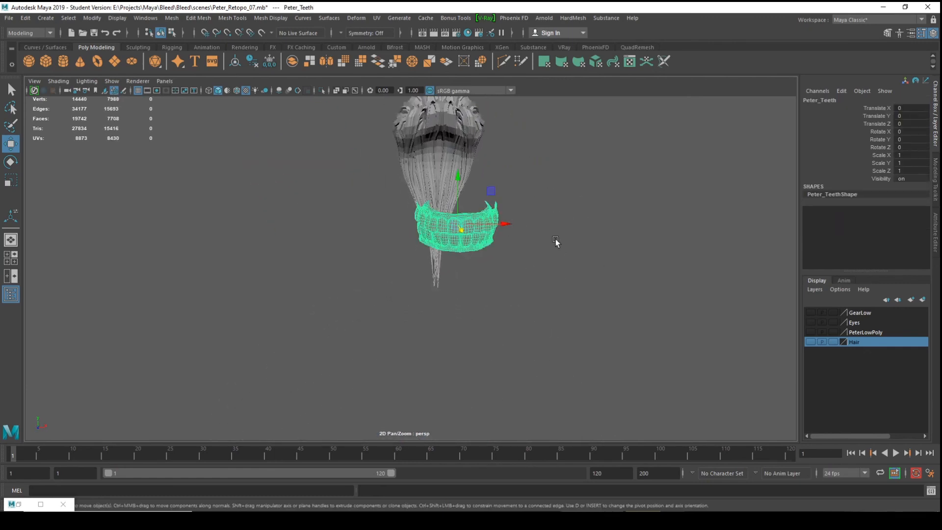
pyautogui.keyDown('alt'); pyautogui.moveTo(557, 242); pyautogui.dragTo(628, 238); pyautogui.keyUp('alt')
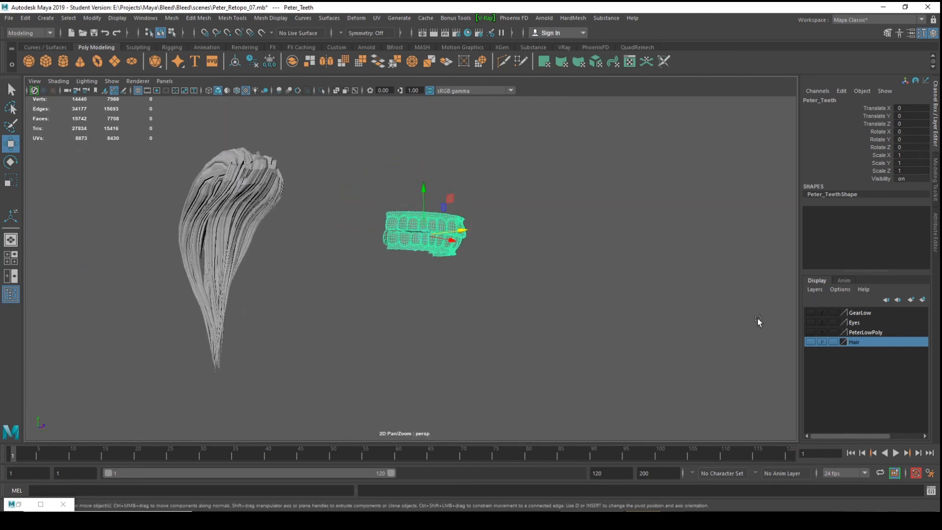
pyautogui.click(275, 185)
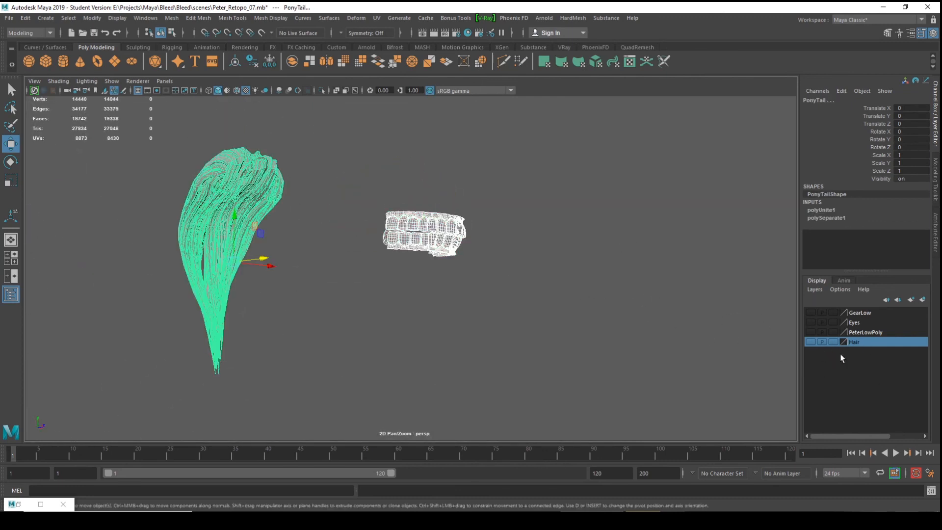
pyautogui.rightClick(857, 343)
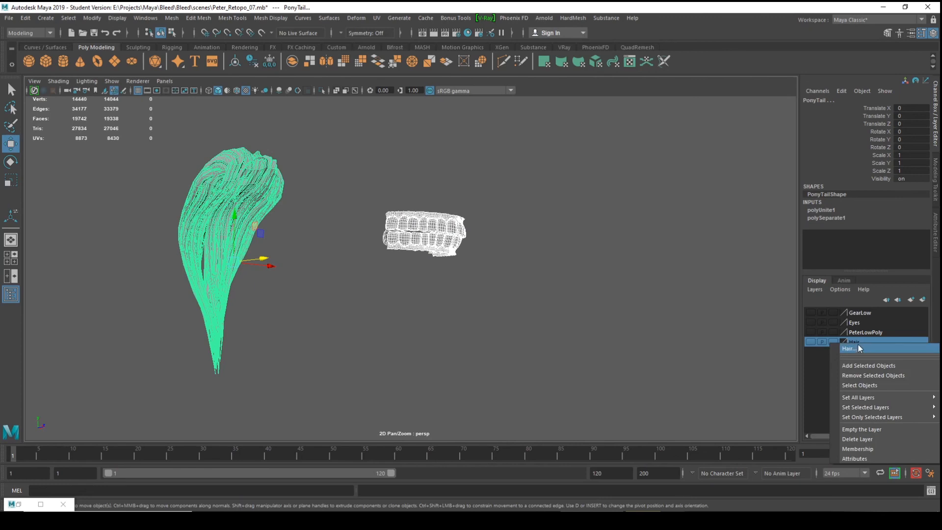
pyautogui.click(877, 366)
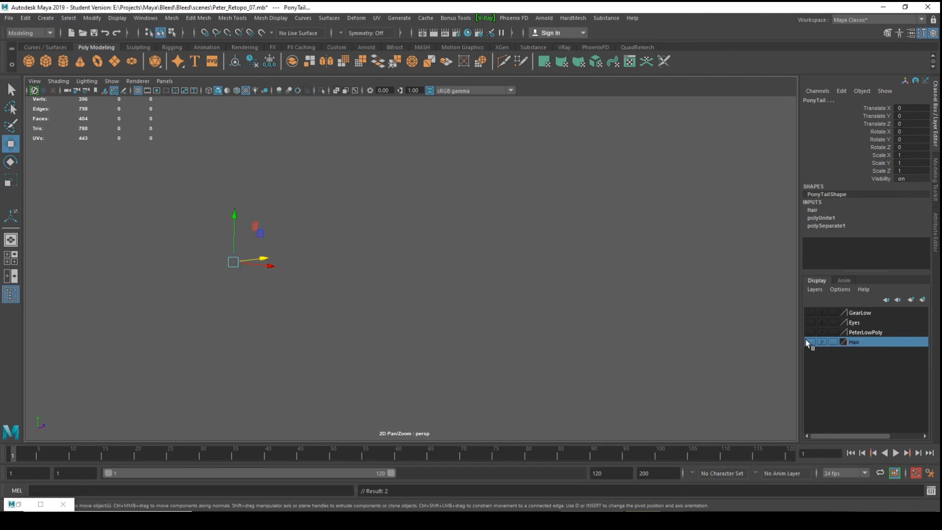
# - Duplicate the eyeball and move the copy forward along Z by about 26.7 units
pyautogui.scroll(-4, 585, 283)
pyautogui.keyDown('alt'); pyautogui.moveTo(585, 283); pyautogui.dragTo(607, 158, button='middle'); pyautogui.keyUp('alt')
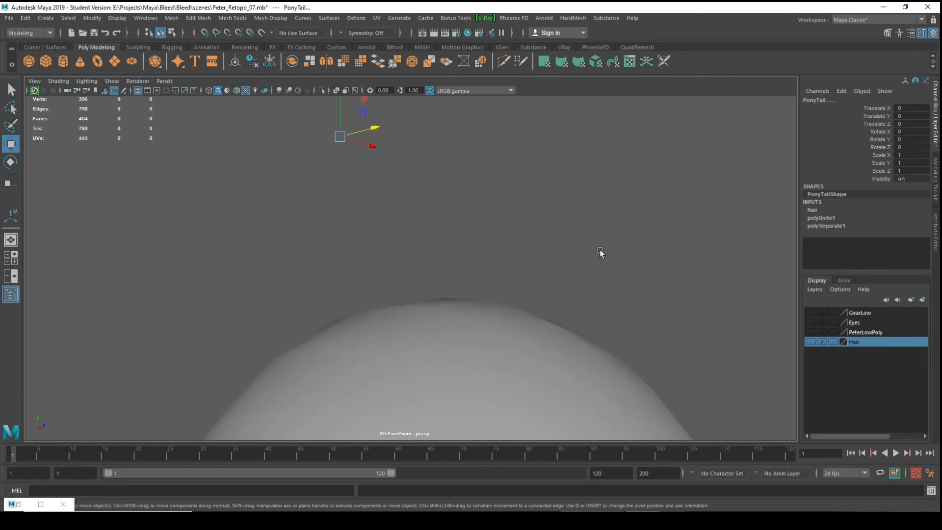
pyautogui.keyDown('alt'); pyautogui.moveTo(637, 317); pyautogui.dragTo(650, 216, button='middle'); pyautogui.keyUp('alt')
pyautogui.scroll(-3, 392, 273)
pyautogui.keyDown('alt'); pyautogui.moveTo(392, 273); pyautogui.dragTo(425, 204, button='middle'); pyautogui.keyUp('alt')
pyautogui.click(428, 219)
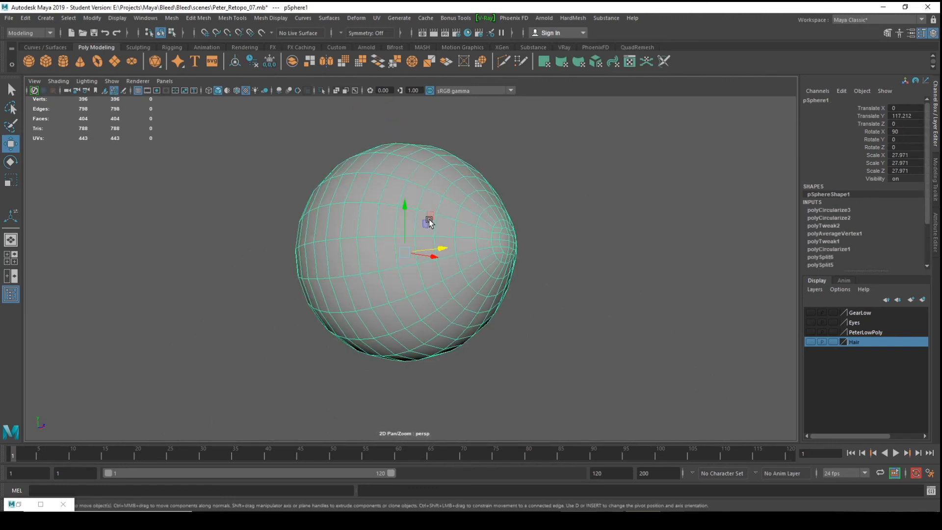
pyautogui.scroll(2, 411, 240)
pyautogui.keyDown('alt'); pyautogui.moveTo(411, 240); pyautogui.dragTo(444, 244); pyautogui.keyUp('alt')
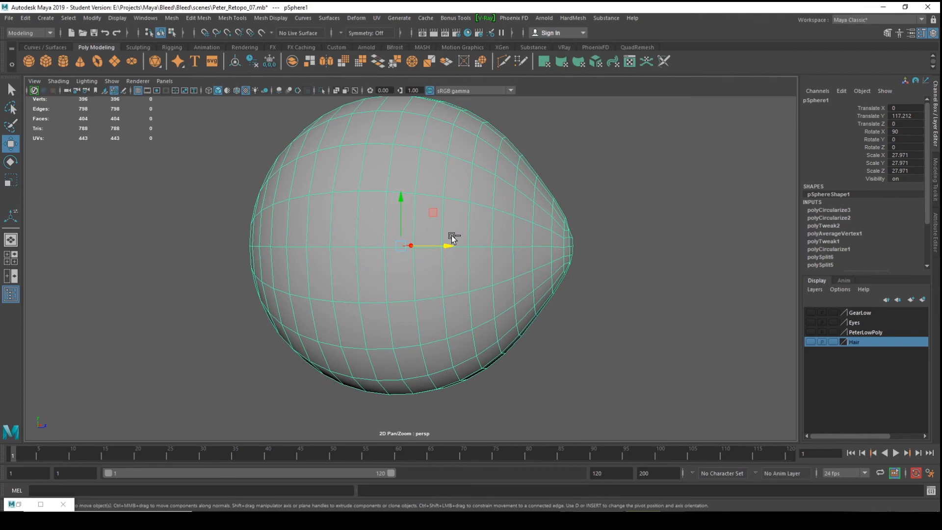
pyautogui.hotkey('ctrl', 'd')
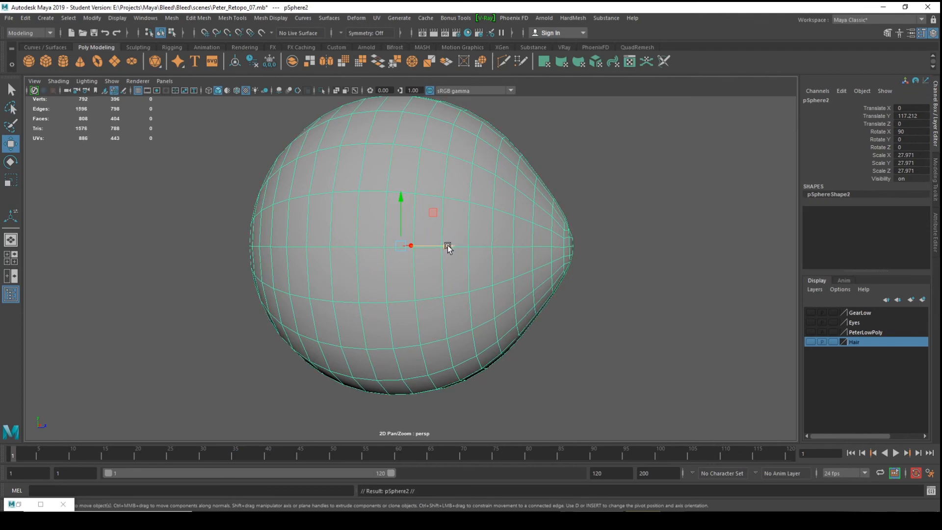
pyautogui.moveTo(447, 250); pyautogui.dragTo(597, 256)
# - Delete a 20-face loop near the front of the duplicate and all faces behind it, keeping only the front cap
pyautogui.scroll(5, 441, 266)
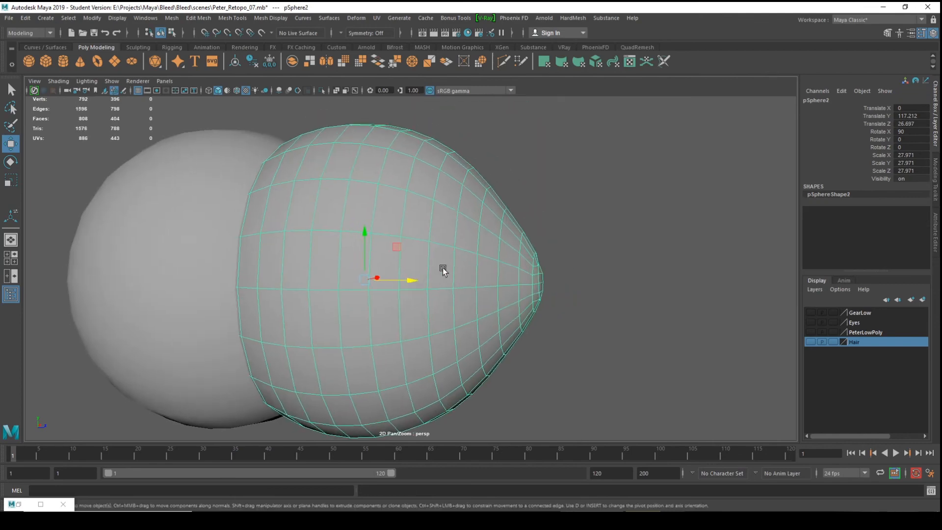
pyautogui.keyDown('alt'); pyautogui.moveTo(503, 288); pyautogui.dragTo(499, 277); pyautogui.keyUp('alt')
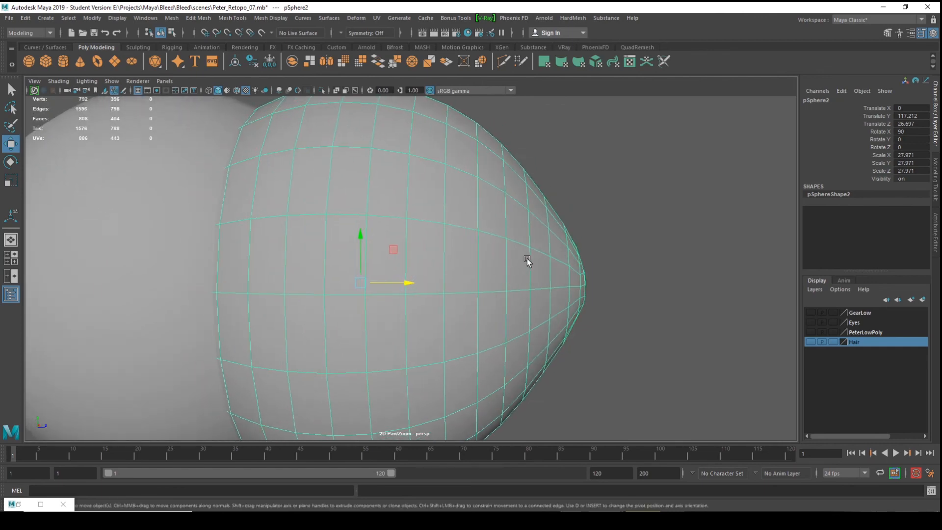
pyautogui.keyDown('alt'); pyautogui.moveTo(534, 257); pyautogui.dragTo(473, 255, button='middle'); pyautogui.keyUp('alt')
pyautogui.scroll(2, 474, 254)
pyautogui.rightClick(487, 241)
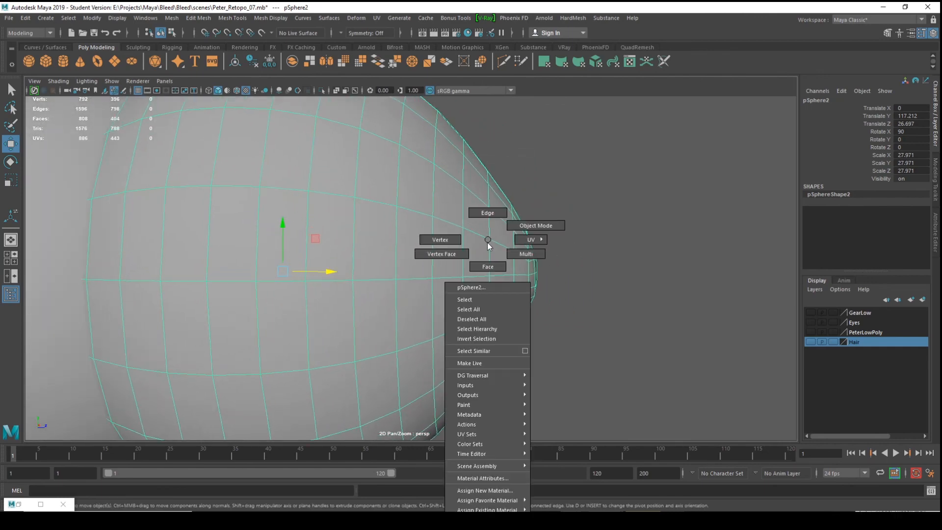
pyautogui.click(488, 266)
pyautogui.click(472, 273)
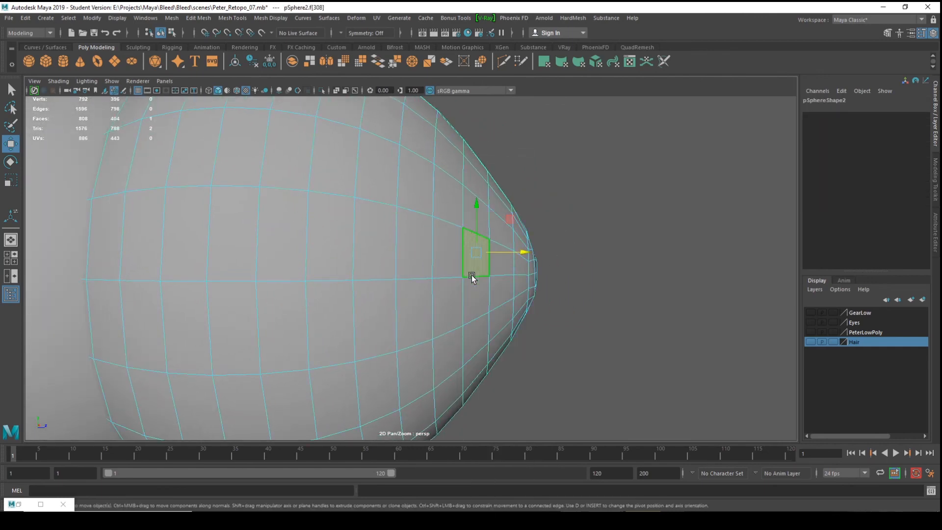
pyautogui.keyDown('shift'); pyautogui.doubleClick(472, 294); pyautogui.keyUp('shift')
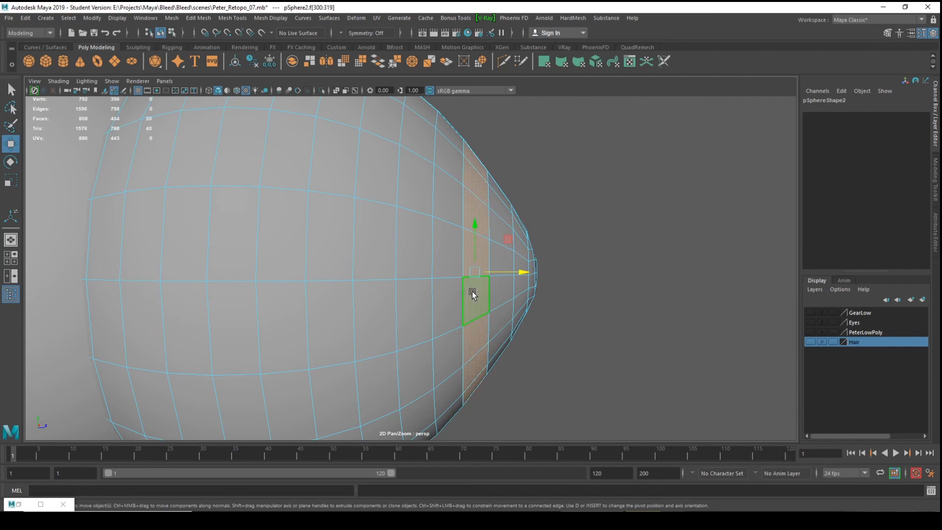
pyautogui.click(616, 230)
pyautogui.click(474, 248)
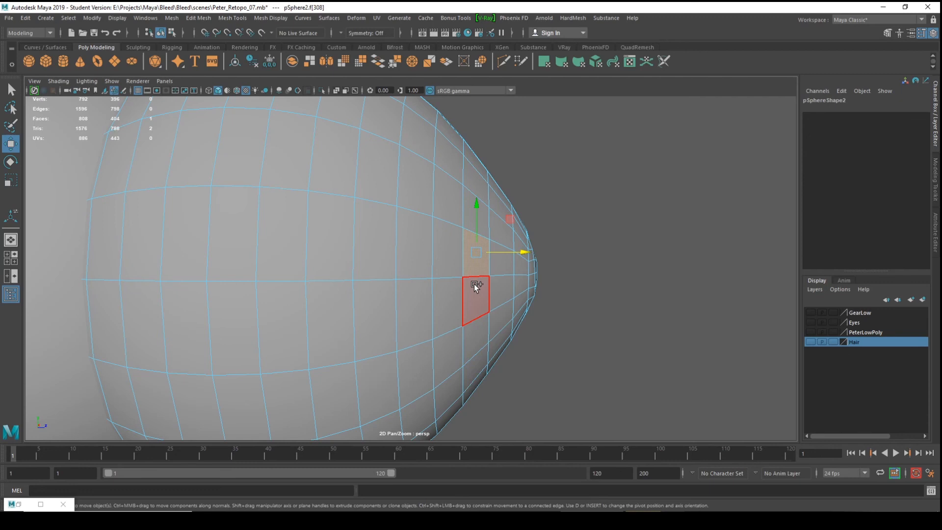
pyautogui.keyDown('shift'); pyautogui.doubleClick(468, 208); pyautogui.keyUp('shift')
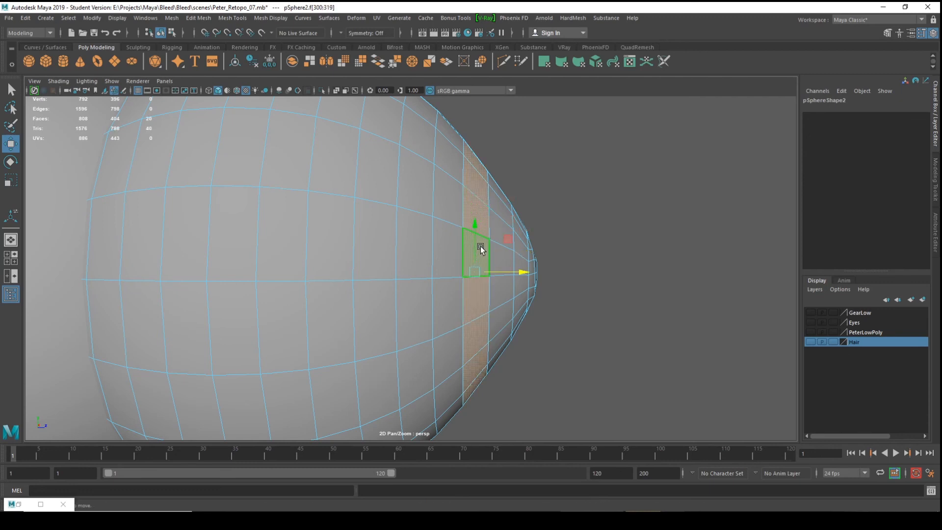
pyautogui.press('Delete')
pyautogui.doubleClick(409, 230)
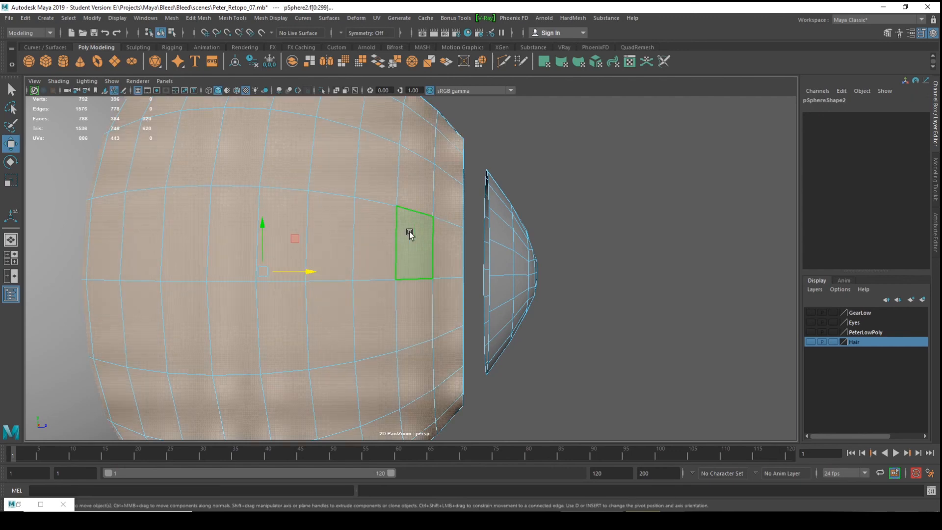
pyautogui.press('Delete')
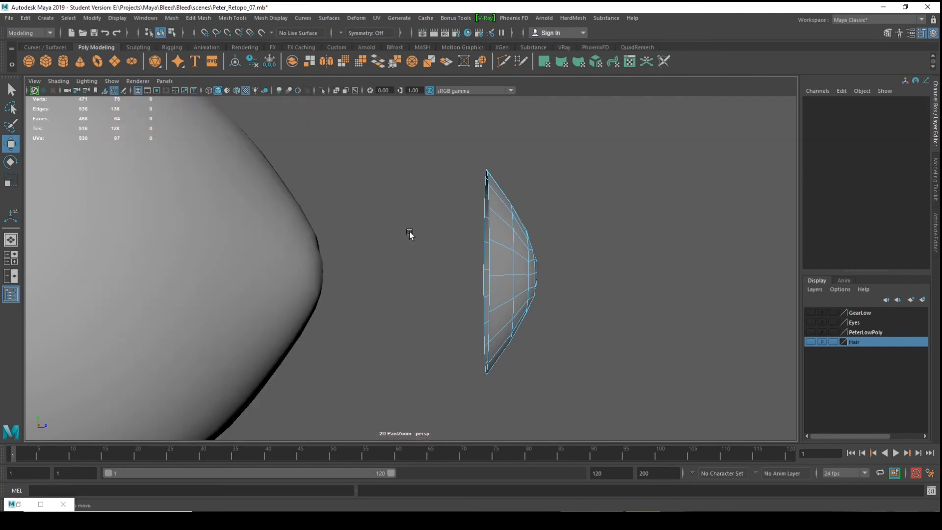
# - Return the front cap to object mode and center its pivot on its own geometry
pyautogui.moveTo(497, 232); pyautogui.dragTo(527, 224, button='right')
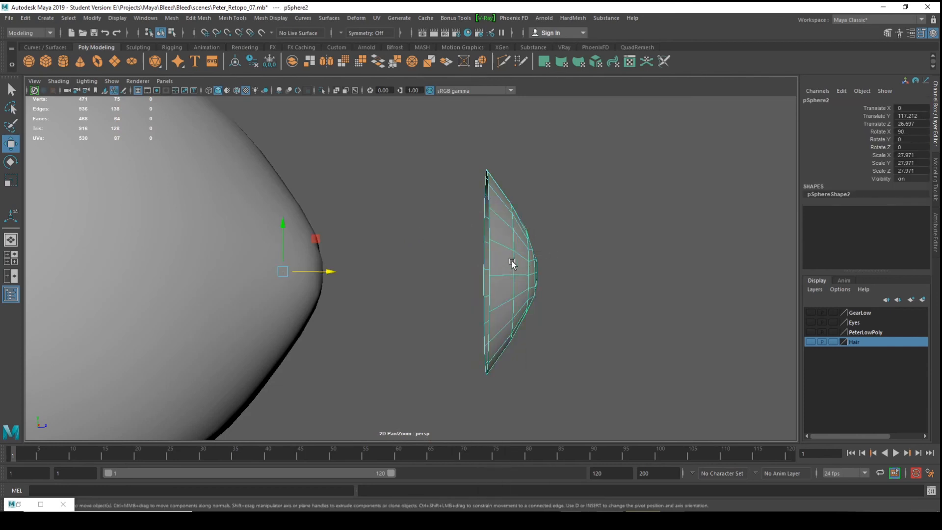
pyautogui.moveTo(511, 261)
pyautogui.keyDown('alt'); pyautogui.mouseDown()
pyautogui.moveTo(551, 261)
pyautogui.moveTo(521, 257)
pyautogui.mouseUp(); pyautogui.keyUp('alt')
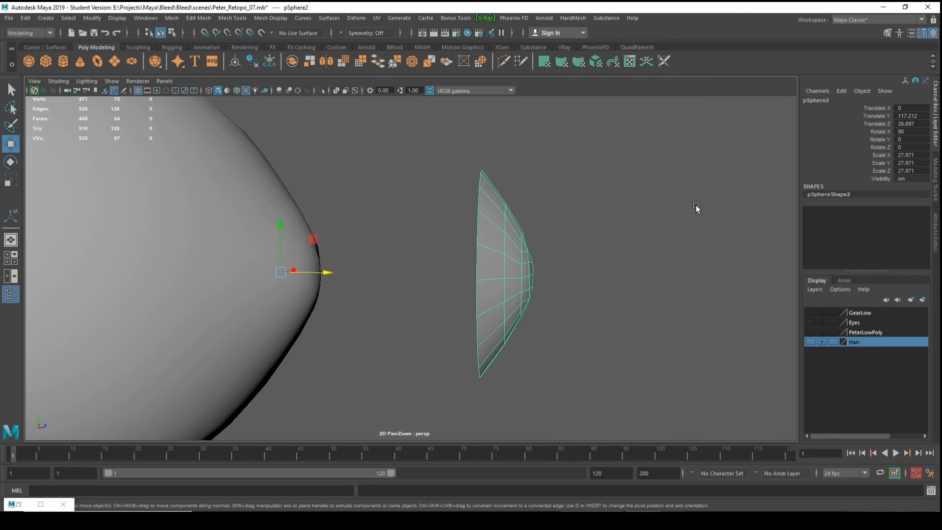
pyautogui.press('e')
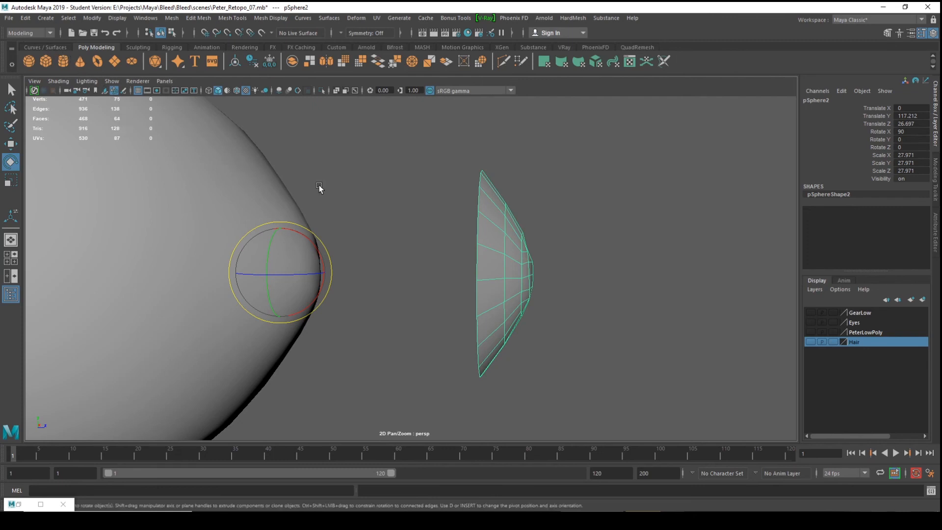
pyautogui.press('w')
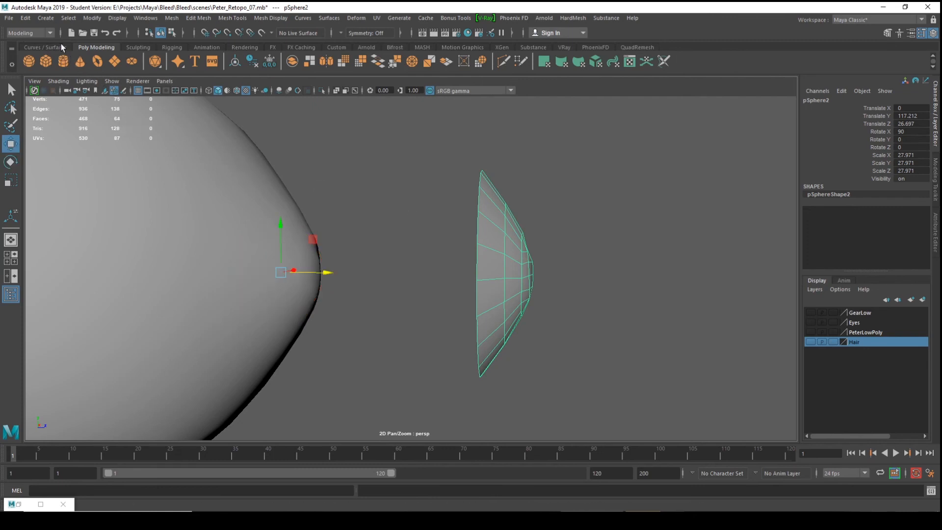
pyautogui.click(332, 47)
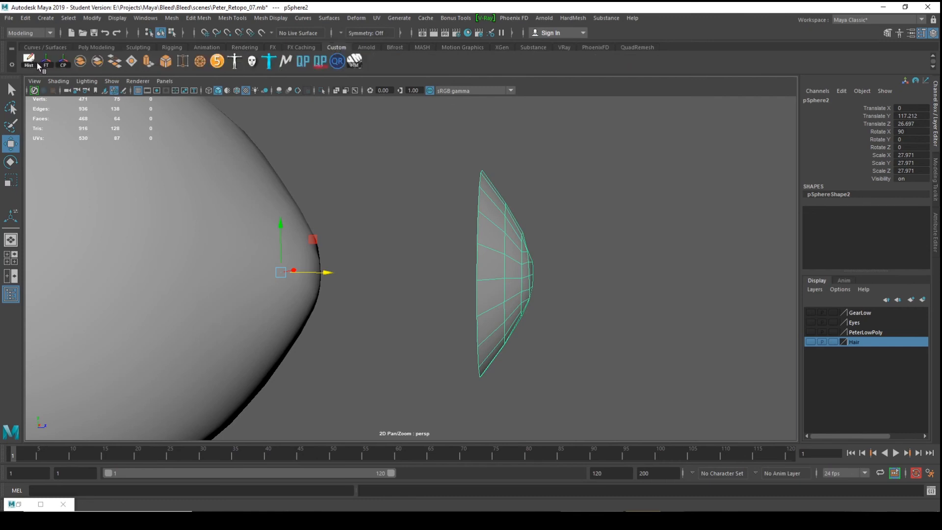
pyautogui.click(63, 63)
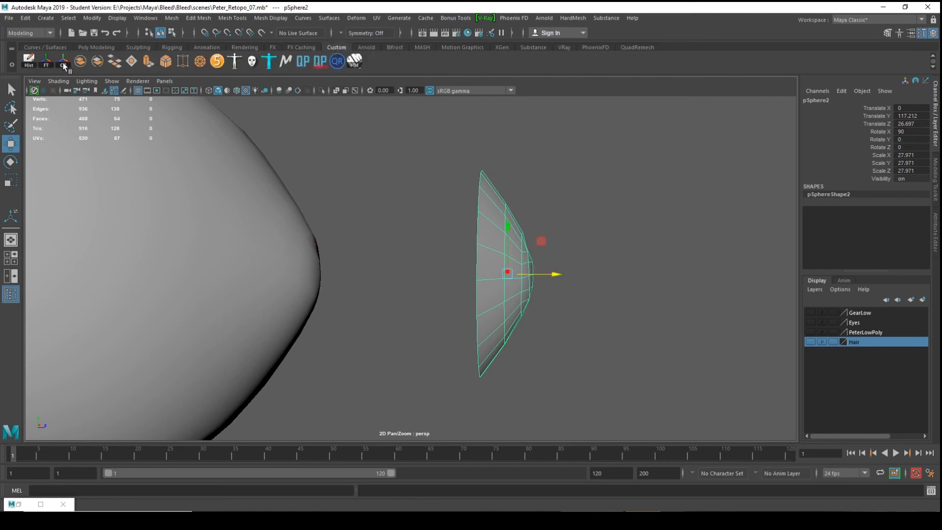
# - Delete the construction history of the main eyeball and center its pivot
pyautogui.click(131, 183)
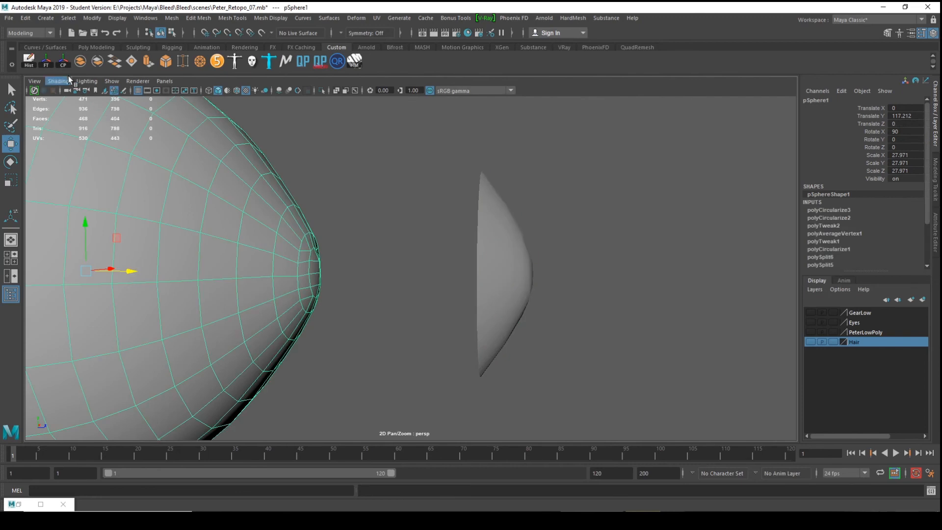
pyautogui.click(28, 61)
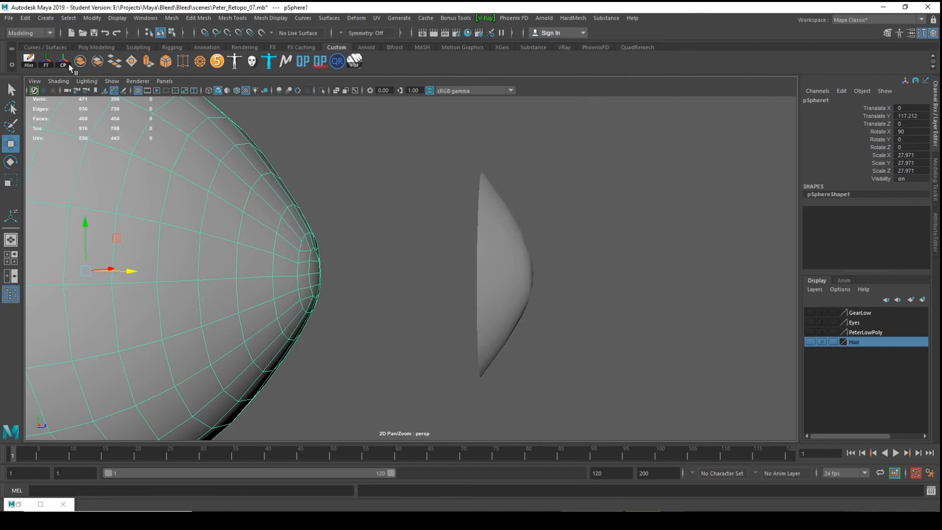
pyautogui.click(63, 61)
# - Set the front cap's Translate Z to 0 so it sits back on the eyeball
pyautogui.click(481, 231)
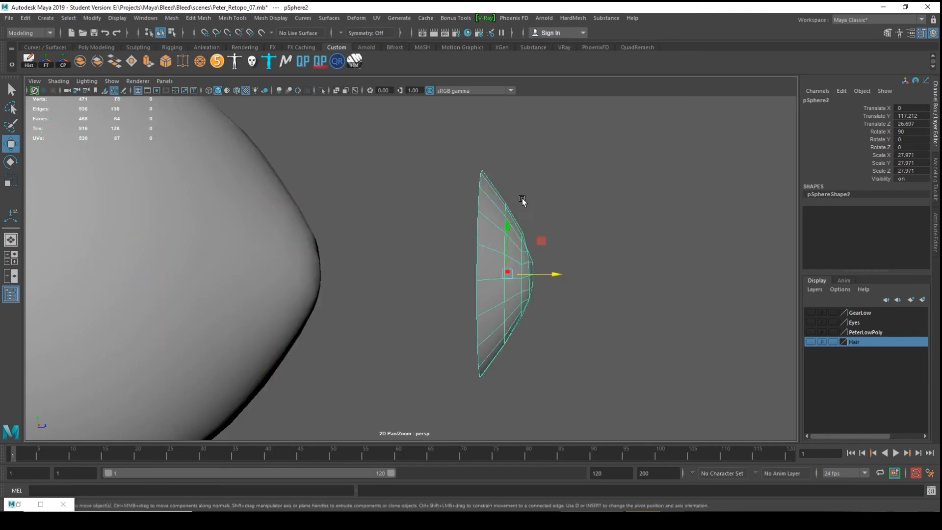
pyautogui.doubleClick(923, 124)
pyautogui.write('0')
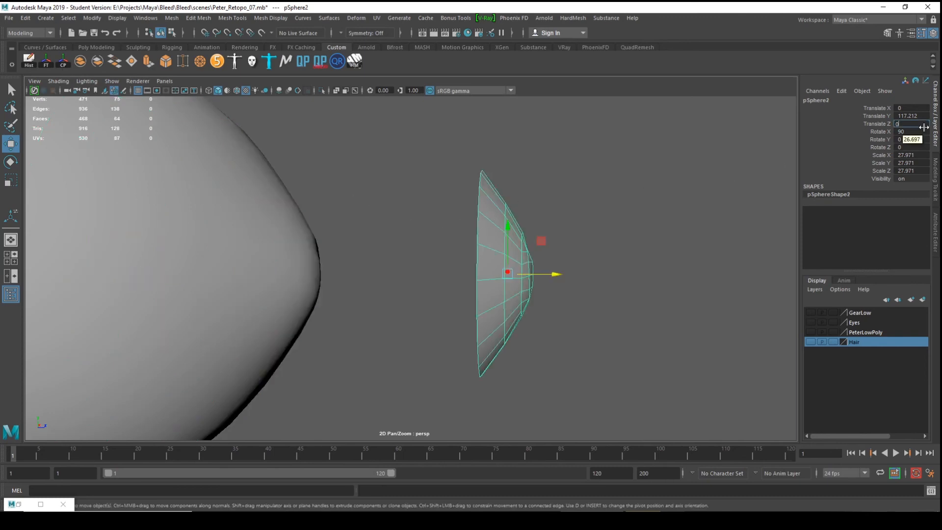
pyautogui.press('Return')
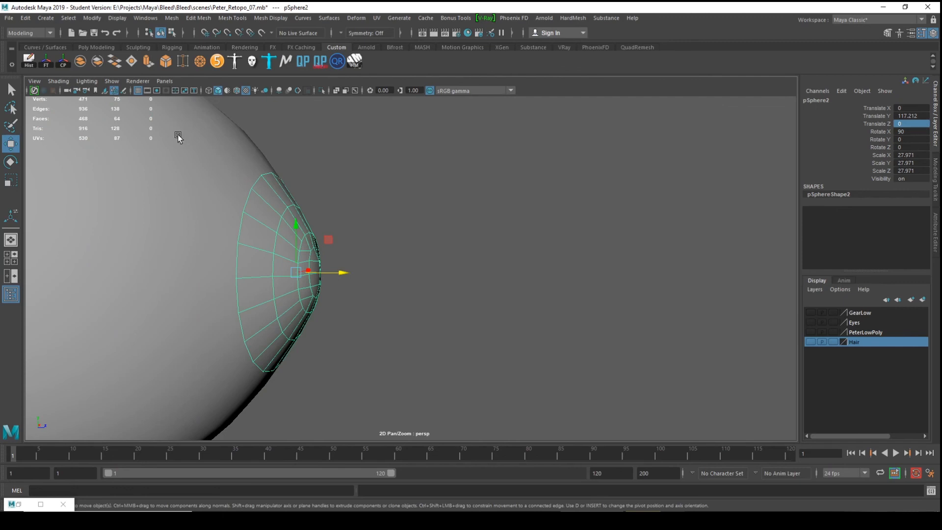
# - Freeze the transformations of both the eyeball and the front cap
pyautogui.click(101, 194)
pyautogui.click(47, 62)
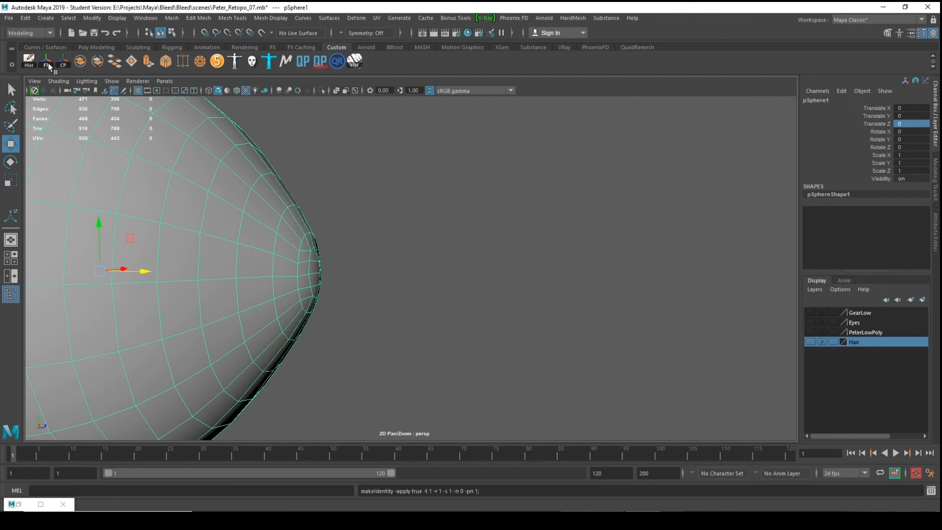
pyautogui.click(296, 273)
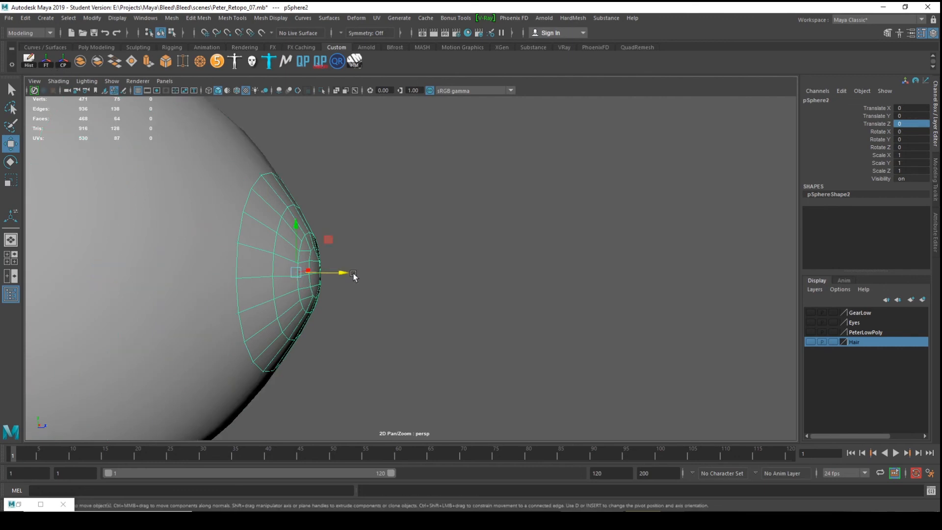
# - Move the front cap forward along Z by about 12.48 units and set its Rotate X to 180
pyautogui.moveTo(353, 276); pyautogui.dragTo(348, 160)
pyautogui.press('e')
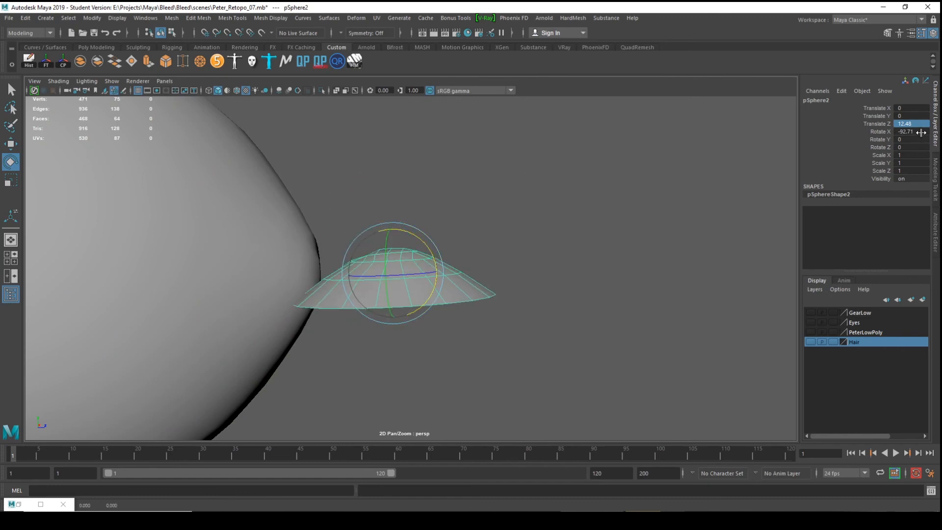
pyautogui.doubleClick(920, 131)
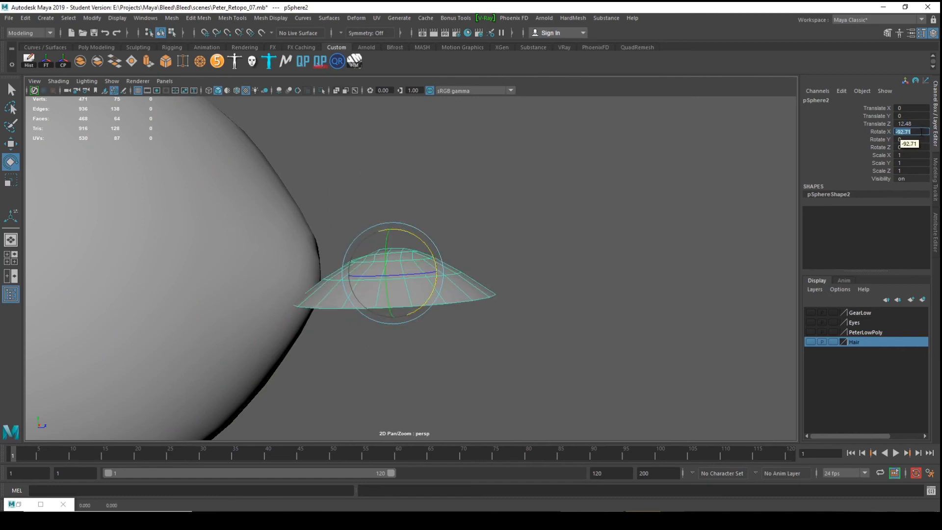
pyautogui.write('180')
pyautogui.press('Return')
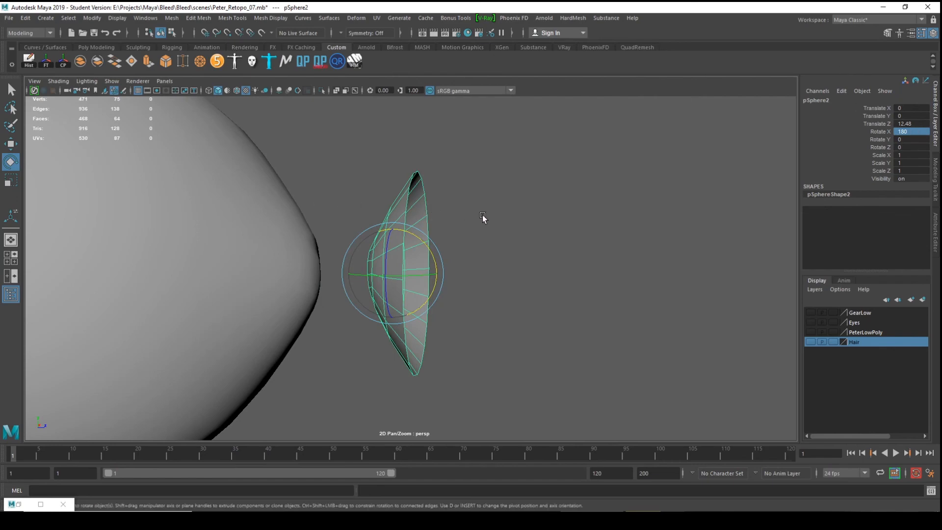
# - Turn off two-sided lighting in the viewport to check which way the cap's faces point
pyautogui.keyDown('alt'); pyautogui.moveTo(490, 233); pyautogui.dragTo(378, 231); pyautogui.keyUp('alt')
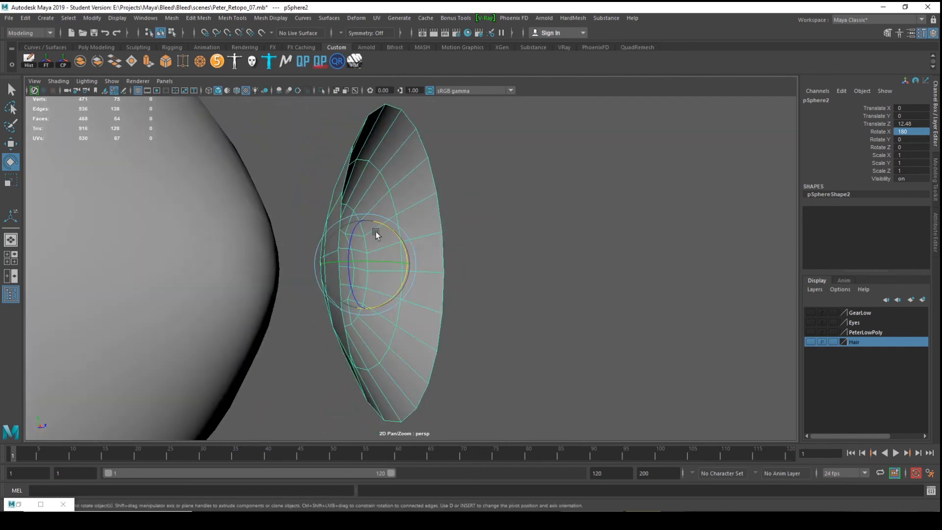
pyautogui.click(57, 81)
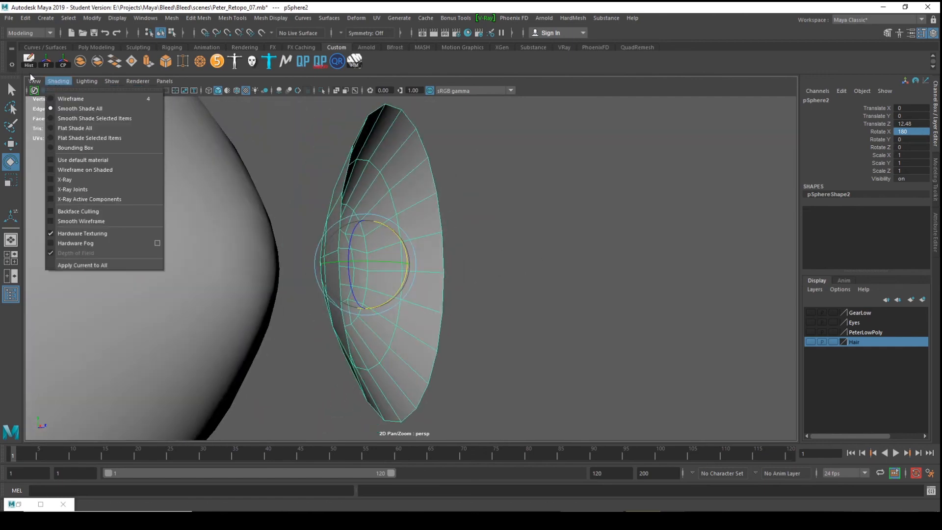
pyautogui.click(32, 81)
pyautogui.click(33, 81)
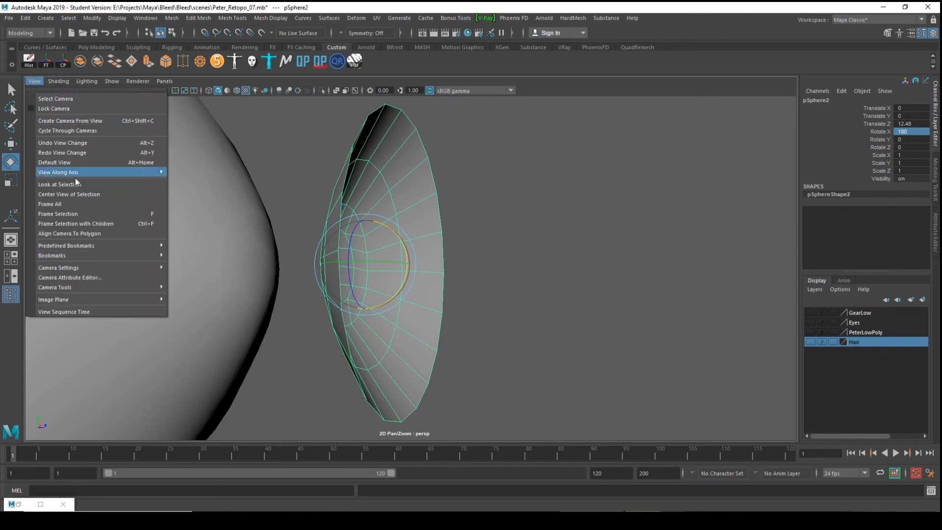
pyautogui.click(86, 81)
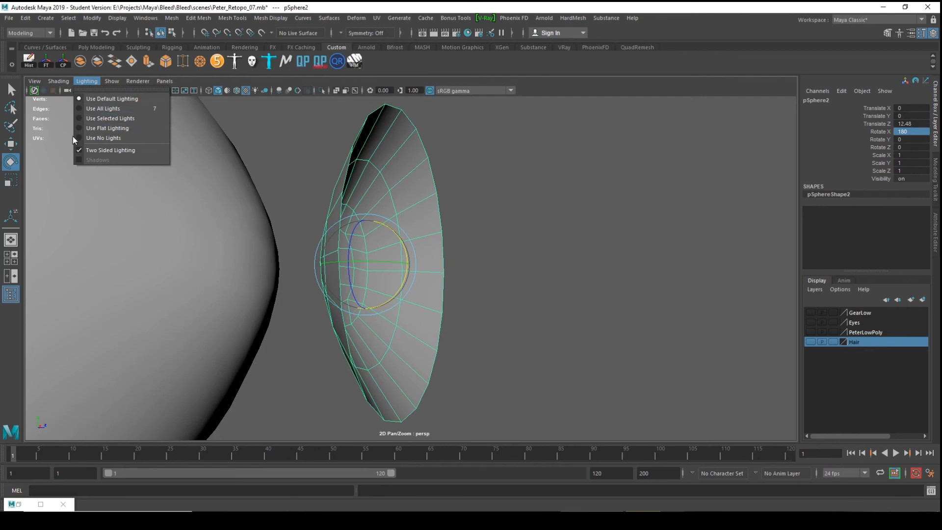
pyautogui.click(78, 151)
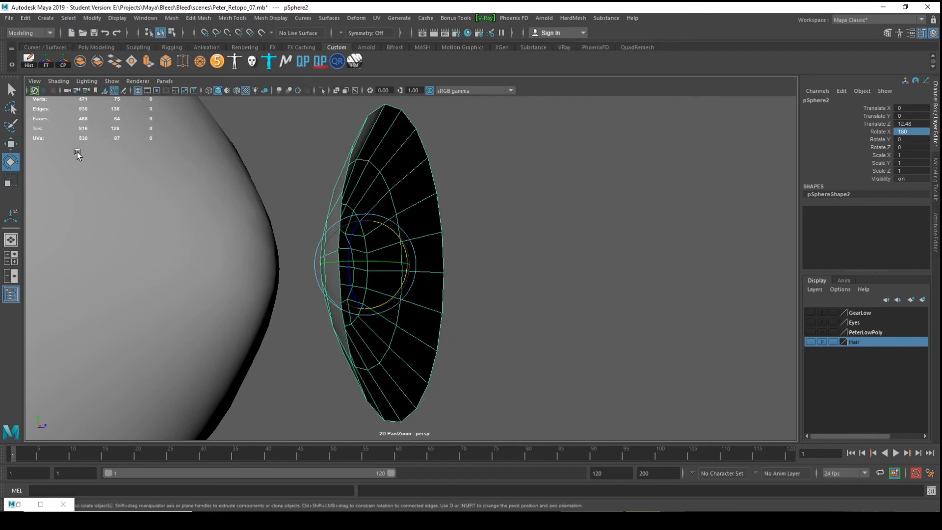
# - Select all faces of the flipped cap and reverse their normals, then return to object mode and clear the selection
pyautogui.keyDown('alt'); pyautogui.moveTo(487, 237); pyautogui.dragTo(380, 178); pyautogui.keyUp('alt')
pyautogui.rightClick(380, 176)
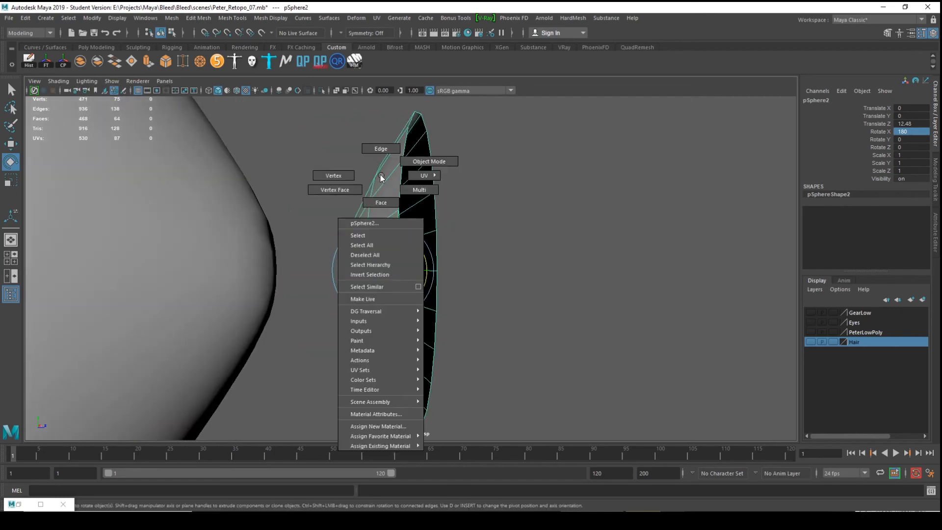
pyautogui.keyDown('alt'); pyautogui.moveTo(486, 196); pyautogui.dragTo(603, 227); pyautogui.keyUp('alt')
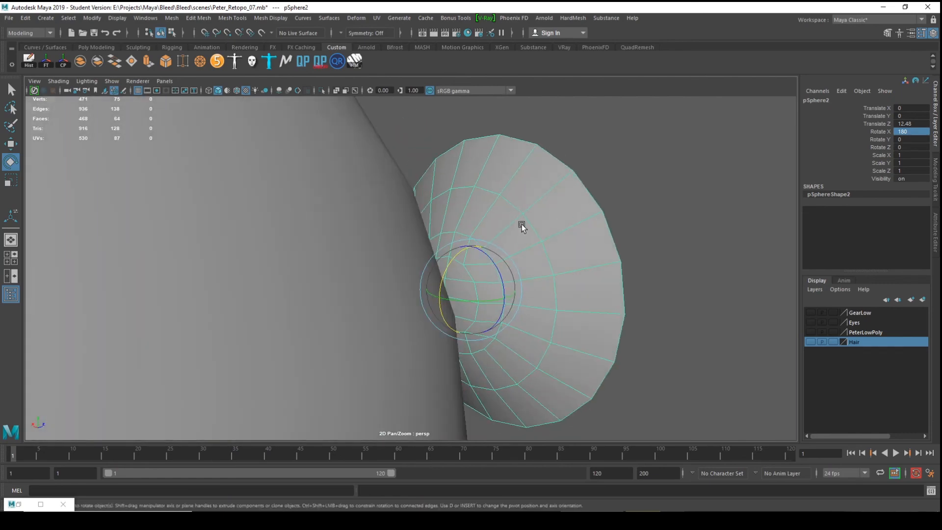
pyautogui.keyDown('alt'); pyautogui.moveTo(667, 258); pyautogui.dragTo(638, 231); pyautogui.keyUp('alt')
pyautogui.keyDown('alt'); pyautogui.moveTo(426, 253); pyautogui.dragTo(471, 243); pyautogui.keyUp('alt')
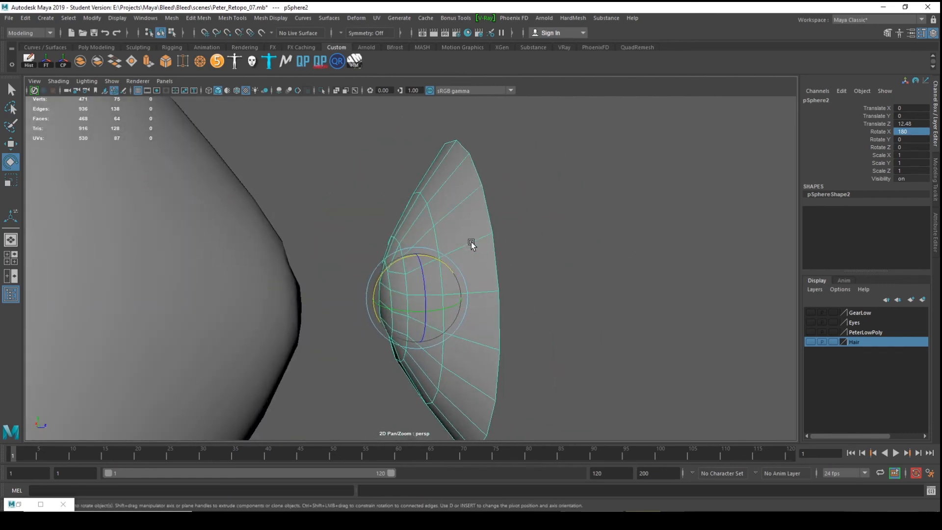
pyautogui.rightClick(459, 206)
pyautogui.rightClick(460, 205)
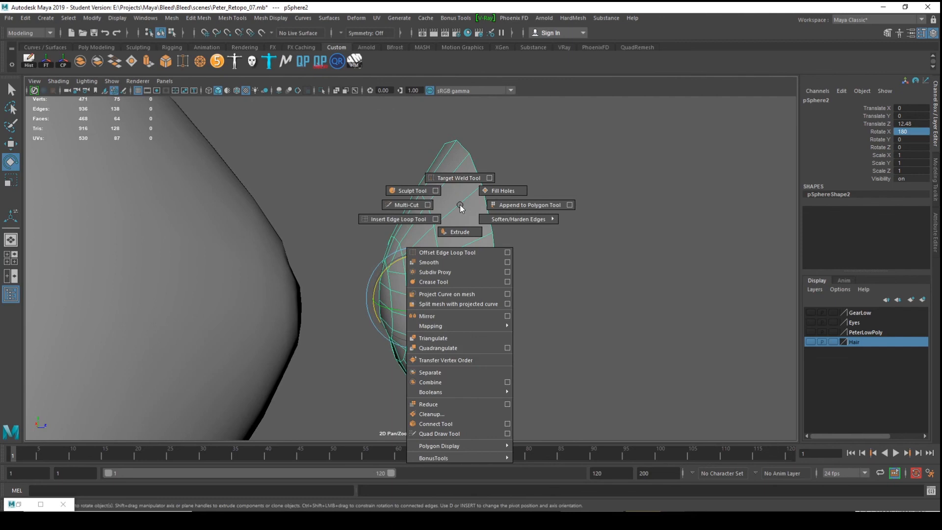
pyautogui.rightClick(459, 205)
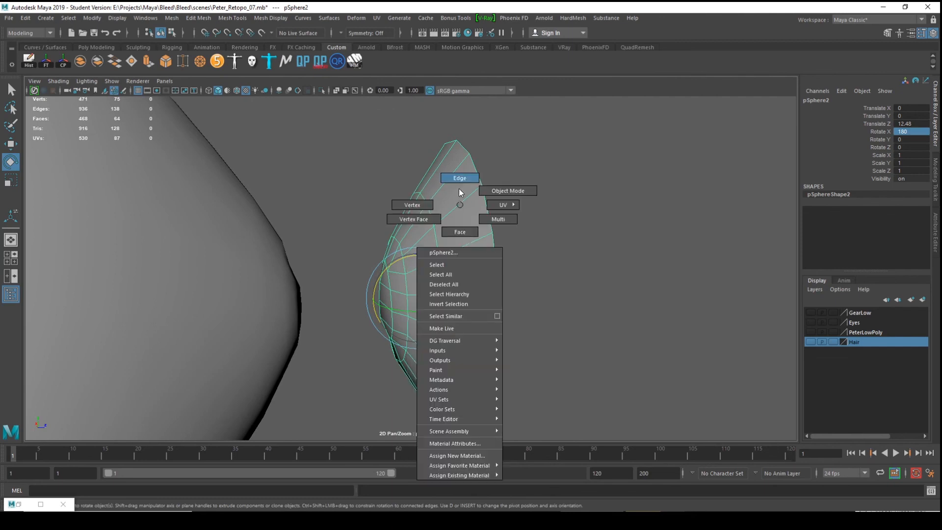
pyautogui.click(465, 230)
pyautogui.doubleClick(452, 209)
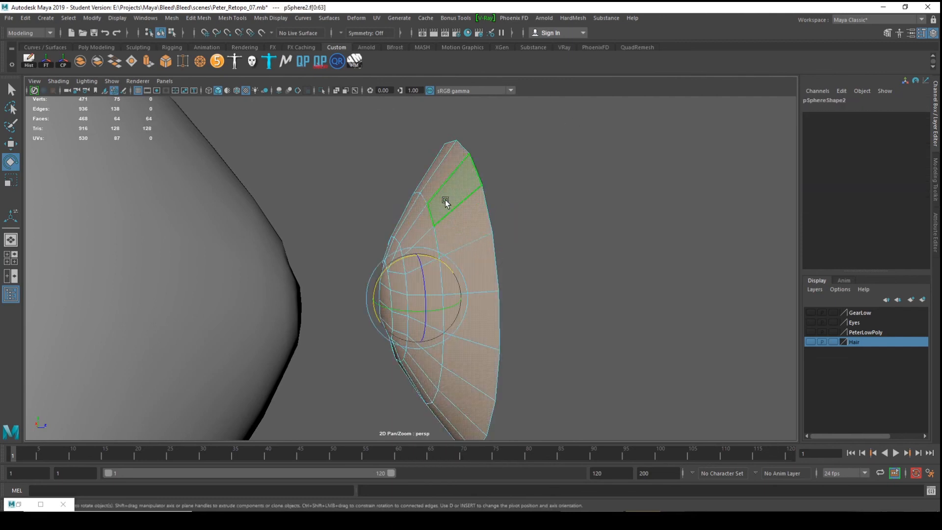
pyautogui.keyDown('shift'); pyautogui.rightClick(444, 197); pyautogui.keyUp('shift')
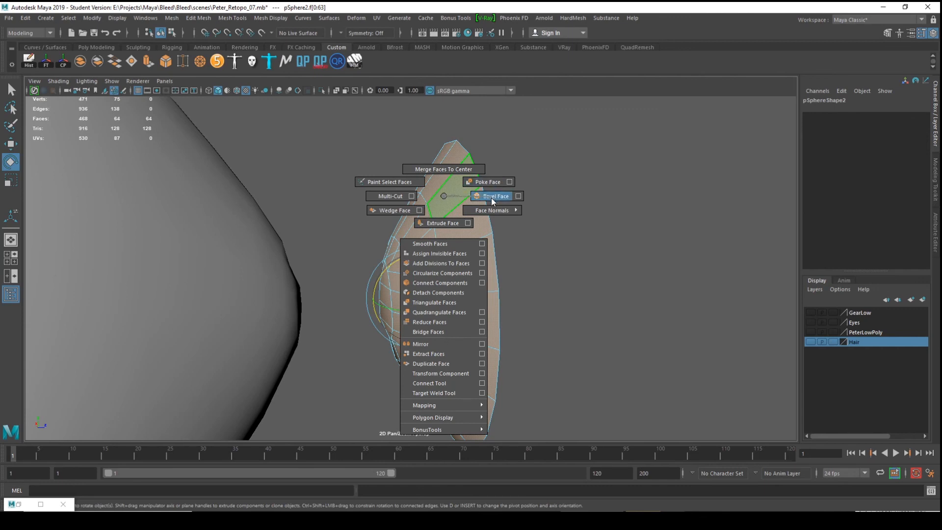
pyautogui.keyDown('shift'); pyautogui.moveTo(492, 201); pyautogui.dragTo(444, 196, button='right'); pyautogui.keyUp('shift')
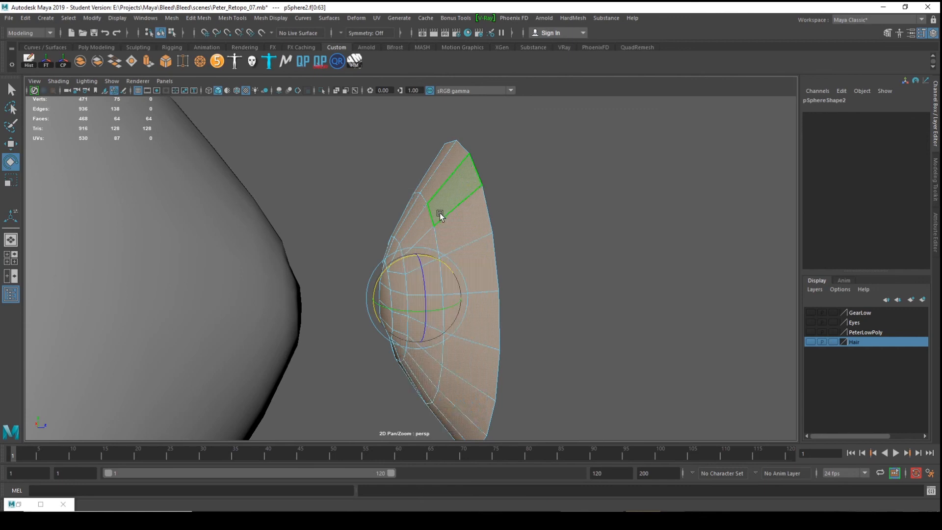
pyautogui.click(275, 19)
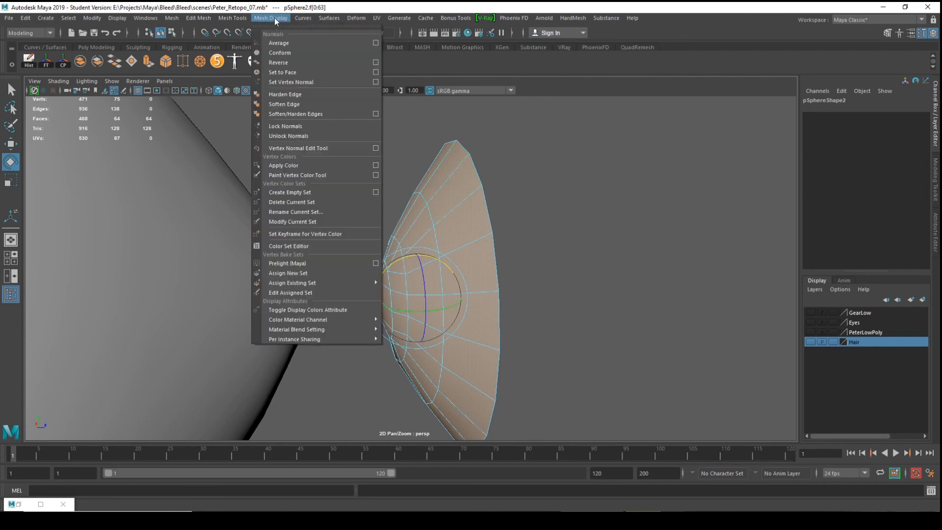
pyautogui.click(287, 59)
pyautogui.click(514, 230)
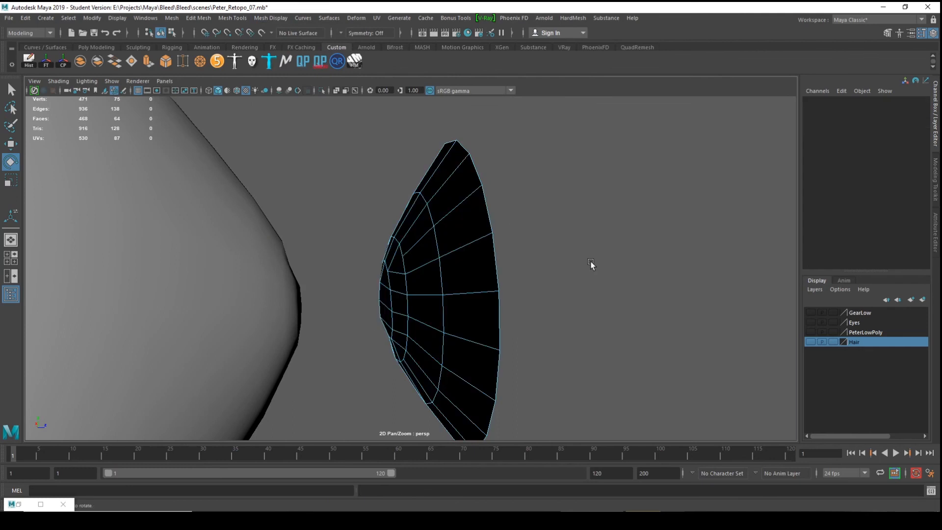
pyautogui.moveTo(454, 242); pyautogui.dragTo(492, 236, button='right')
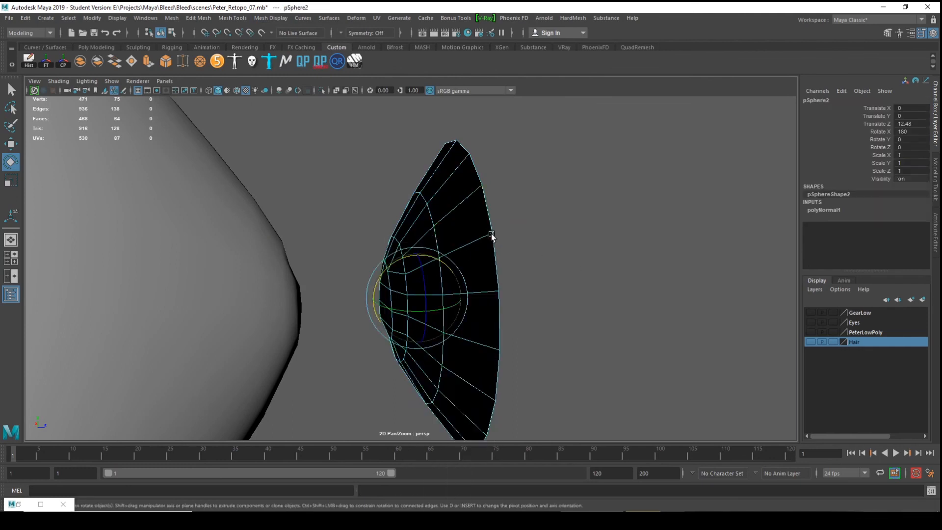
pyautogui.click(574, 253)
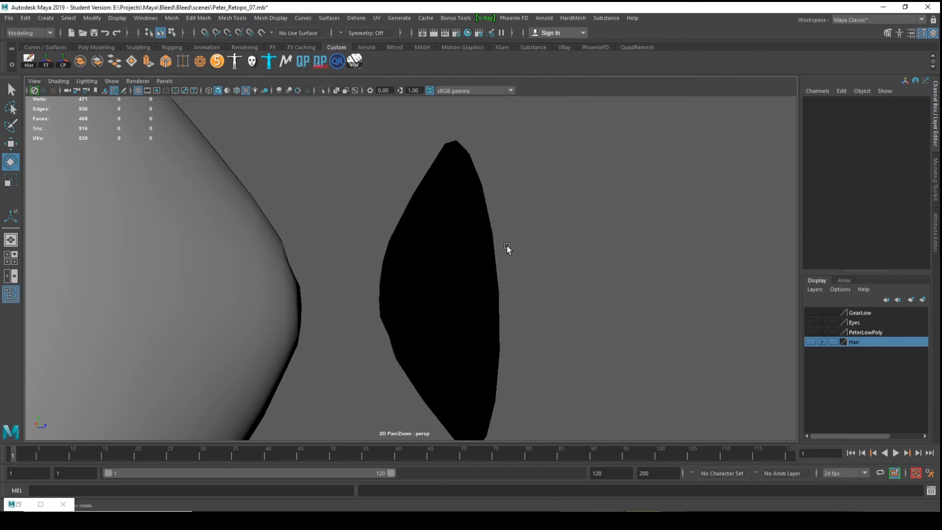
# - Move the flipped cap back along Z into the front of the eyeball, to a Translate Z of about -6.07
pyautogui.keyDown('alt'); pyautogui.moveTo(507, 250); pyautogui.dragTo(395, 240); pyautogui.keyUp('alt')
pyautogui.click(397, 239)
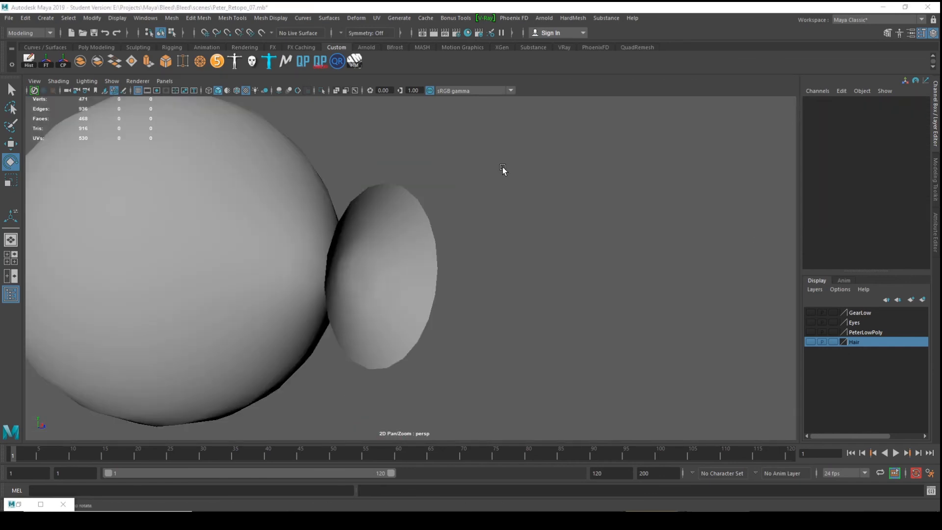
pyautogui.keyDown('alt'); pyautogui.moveTo(445, 258); pyautogui.dragTo(554, 276); pyautogui.keyUp('alt')
pyautogui.click(429, 265)
pyautogui.press('w')
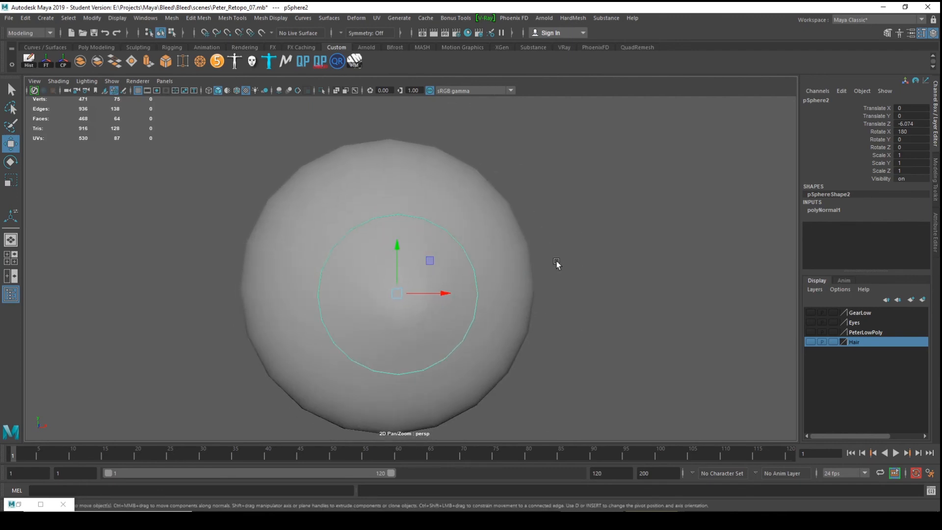
# - Switch to the front orthographic view and display it in wireframe, framed on the front cap of the eyeball
pyautogui.press('space')
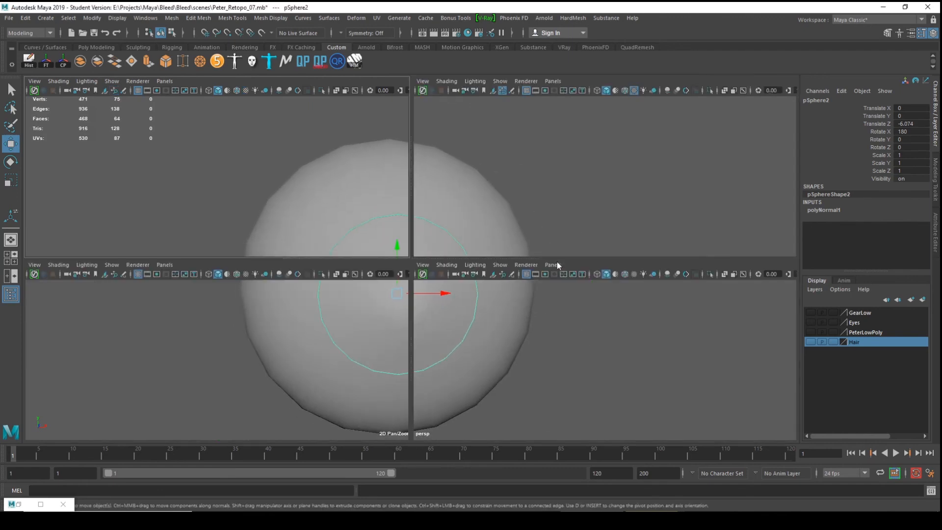
pyautogui.scroll(-4, 250, 310)
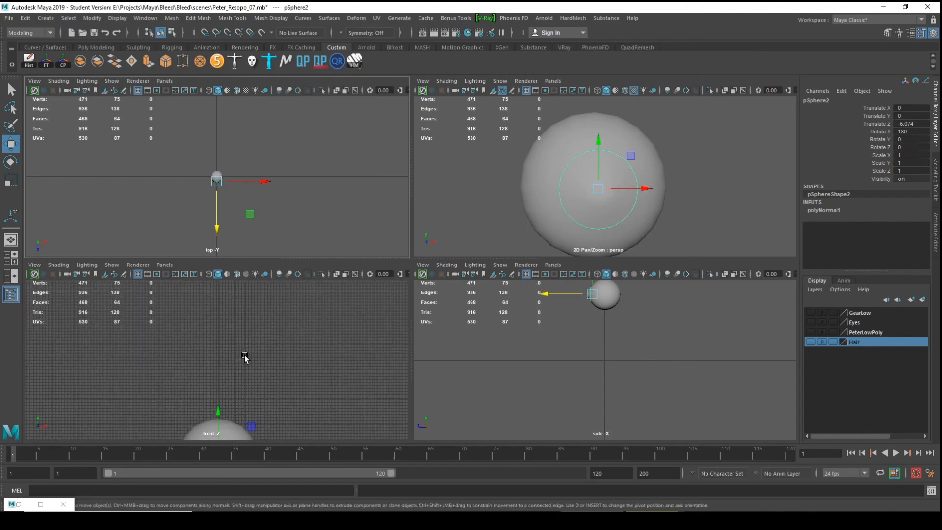
pyautogui.press('space')
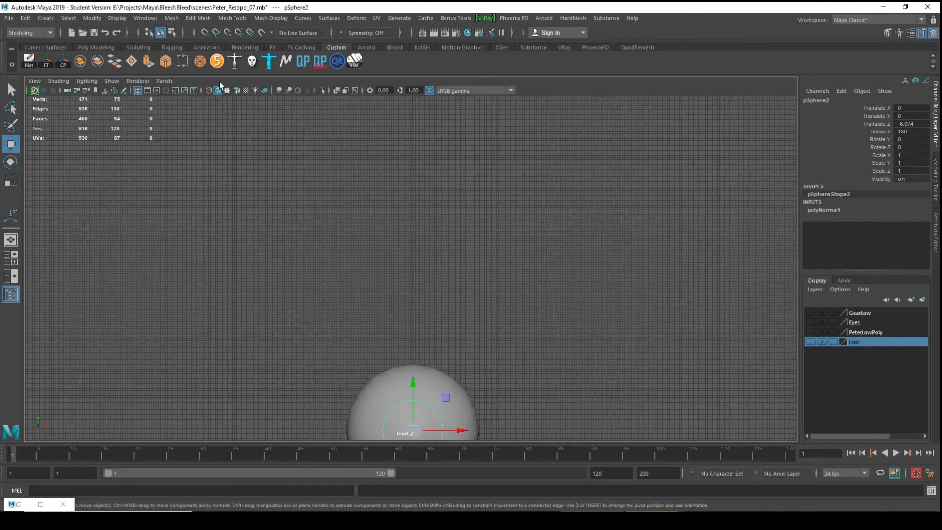
pyautogui.click(236, 91)
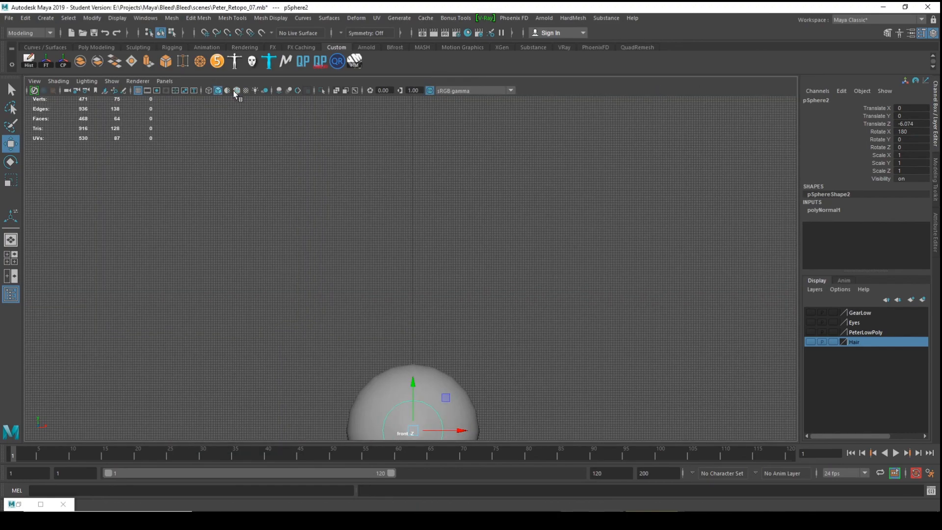
pyautogui.click(218, 91)
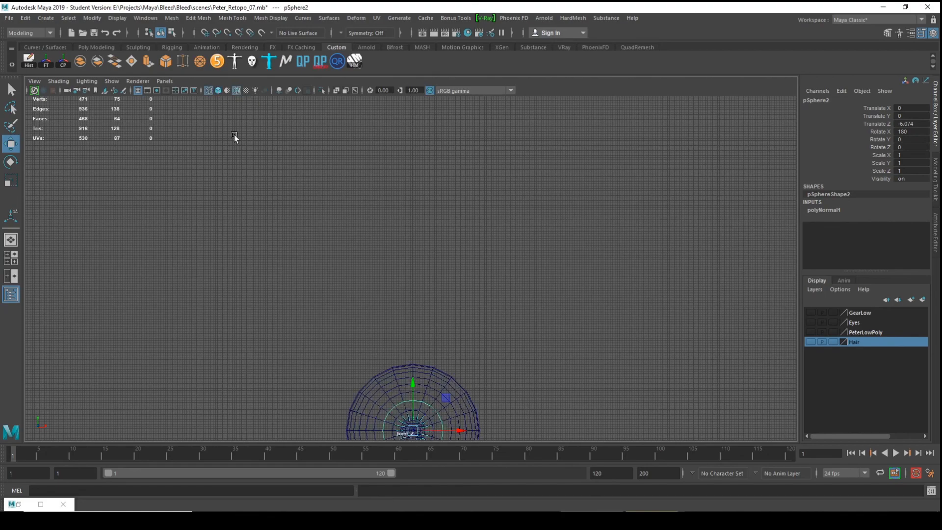
pyautogui.keyDown('alt'); pyautogui.moveTo(364, 264); pyautogui.dragTo(353, 163, button='middle'); pyautogui.keyUp('alt')
pyautogui.keyDown('alt'); pyautogui.moveTo(353, 163); pyautogui.dragTo(687, 393, button='right'); pyautogui.keyUp('alt')
pyautogui.keyDown('alt'); pyautogui.moveTo(535, 332); pyautogui.dragTo(536, 171, button='middle'); pyautogui.keyUp('alt')
pyautogui.keyDown('alt'); pyautogui.moveTo(536, 171); pyautogui.dragTo(738, 367, button='right'); pyautogui.keyUp('alt')
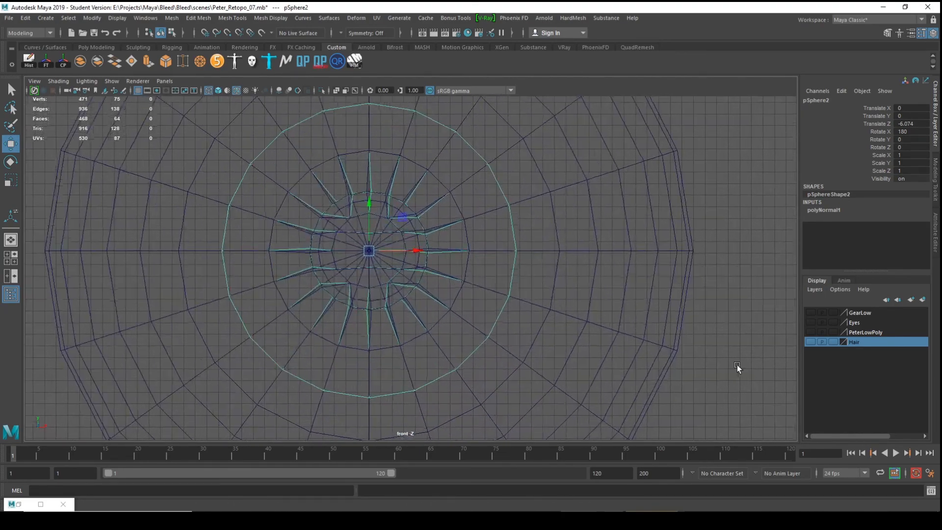
pyautogui.keyDown('alt'); pyautogui.moveTo(517, 248); pyautogui.dragTo(540, 286, button='middle'); pyautogui.keyUp('alt')
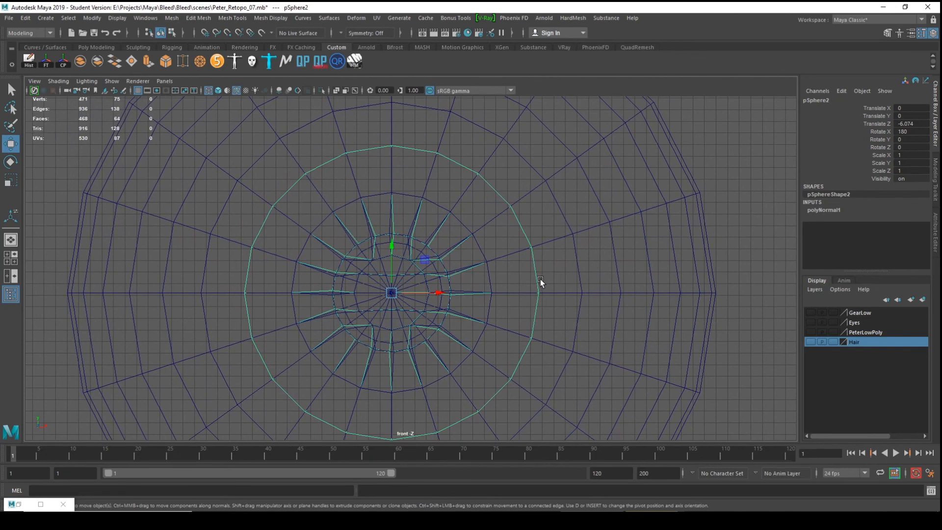
# - Scale the flipped cap down uniformly to about 0.708, matching it to an edge ring near the front of the eyeball
pyautogui.press('r')
pyautogui.moveTo(392, 294); pyautogui.dragTo(326, 317)
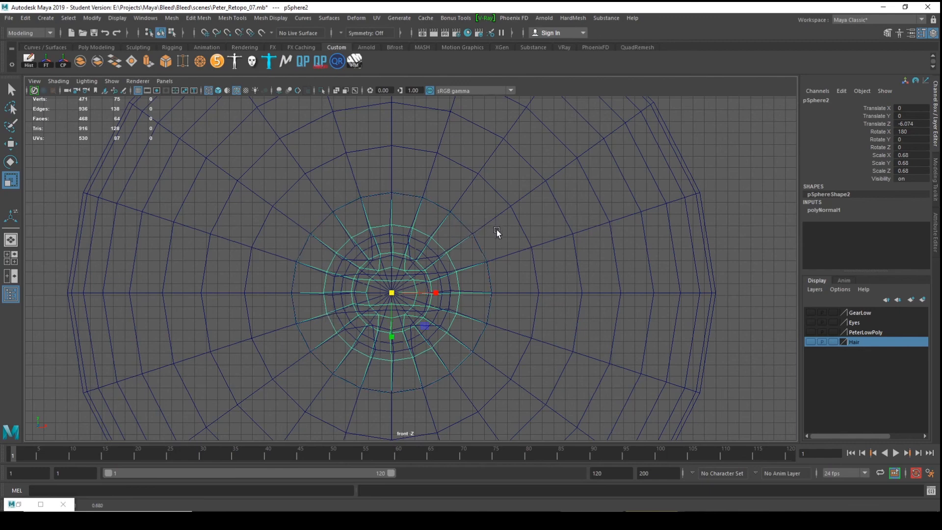
pyautogui.scroll(-8, 458, 230)
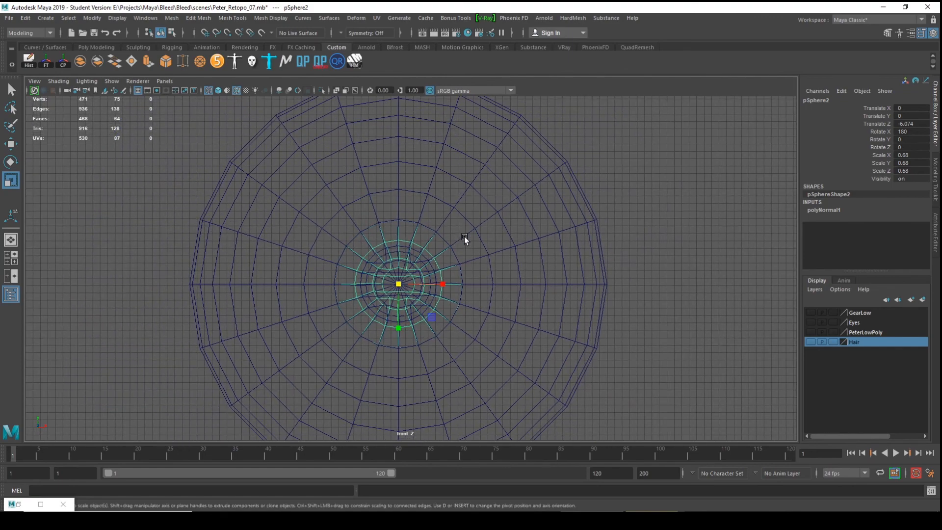
pyautogui.scroll(3, 464, 237)
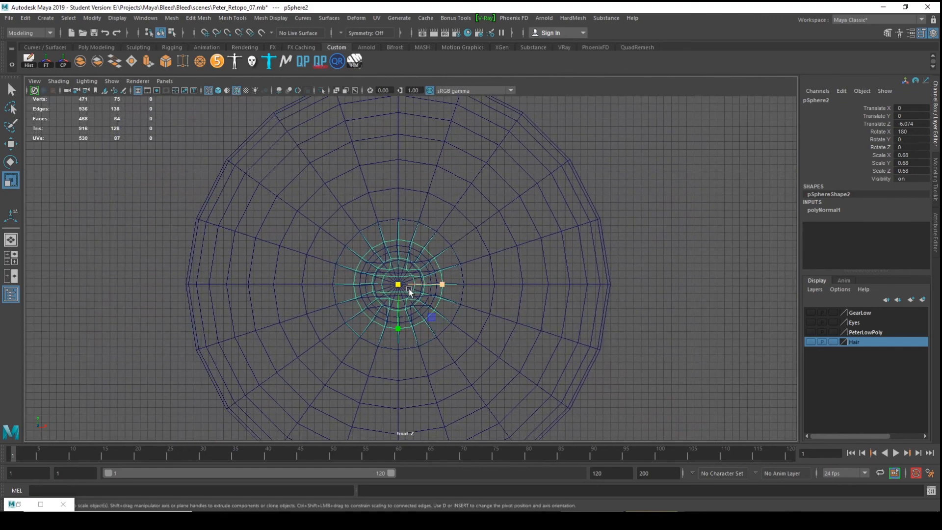
pyautogui.moveTo(397, 292)
pyautogui.mouseDown()
pyautogui.moveTo(448, 282)
pyautogui.moveTo(400, 287)
pyautogui.mouseUp()
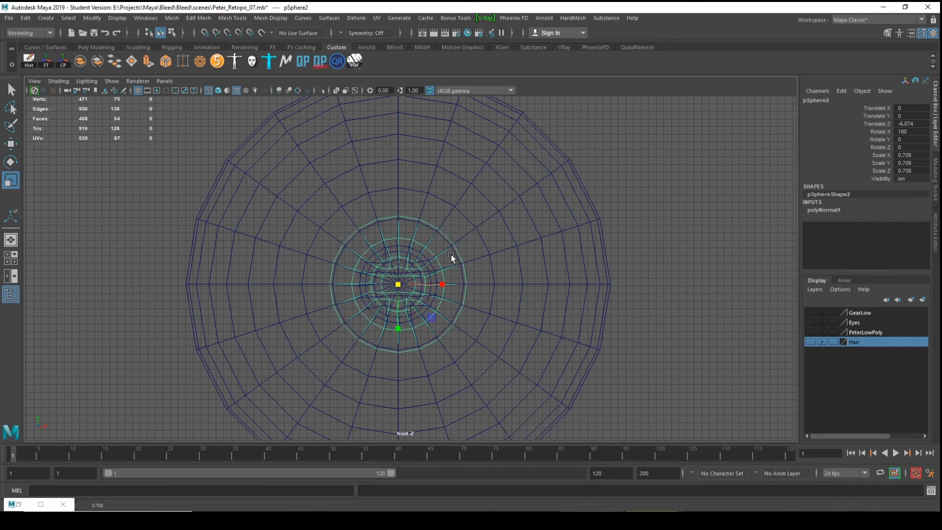
# - Return to the perspective view and display the eyeball in wireframe from the side
pyautogui.press('space')
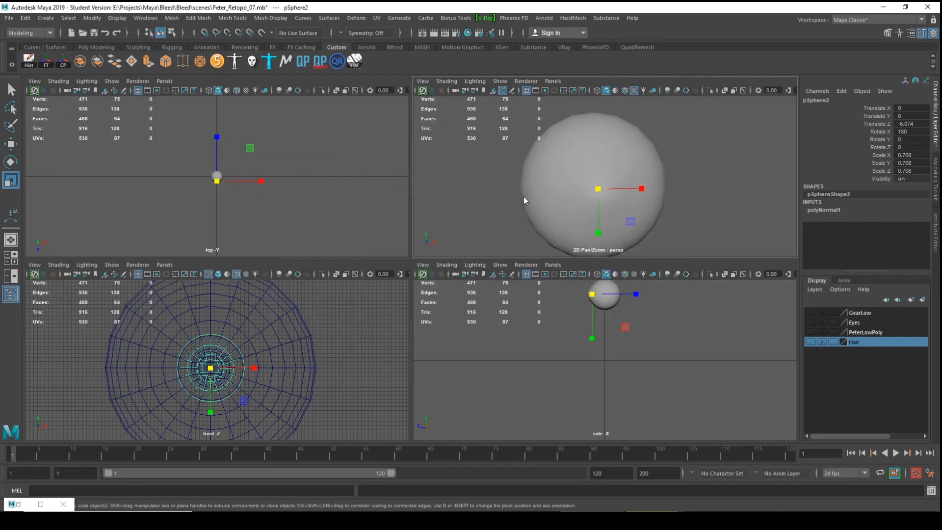
pyautogui.press('space')
pyautogui.scroll(5, 491, 224)
pyautogui.keyDown('alt'); pyautogui.moveTo(537, 225); pyautogui.dragTo(542, 226, button='right'); pyautogui.keyUp('alt')
pyautogui.keyDown('alt'); pyautogui.moveTo(453, 256); pyautogui.dragTo(548, 167, button='middle'); pyautogui.keyUp('alt')
pyautogui.keyDown('alt'); pyautogui.moveTo(548, 187); pyautogui.dragTo(561, 211, button='right'); pyautogui.keyUp('alt')
pyautogui.keyDown('alt'); pyautogui.moveTo(561, 211); pyautogui.dragTo(567, 302, button='middle'); pyautogui.keyUp('alt')
pyautogui.keyDown('alt'); pyautogui.moveTo(263, 138); pyautogui.dragTo(269, 138, button='right'); pyautogui.keyUp('alt')
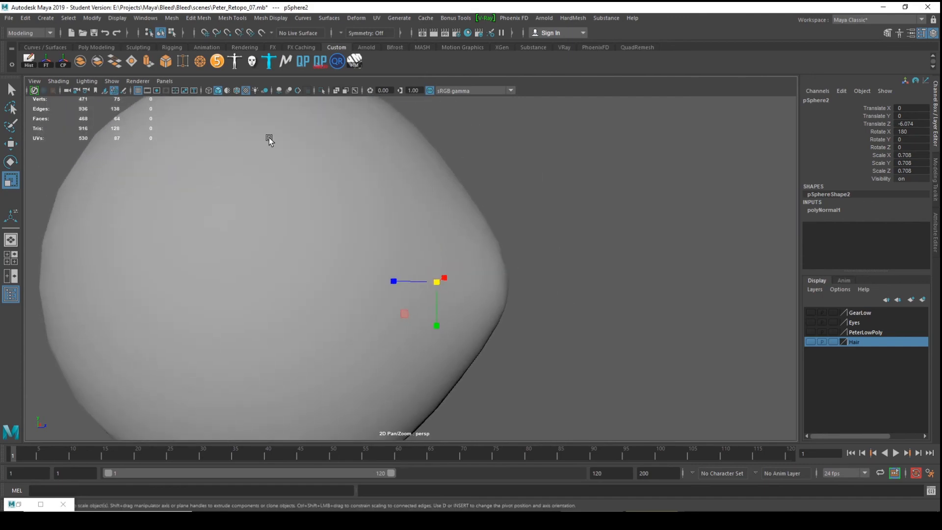
pyautogui.click(237, 90)
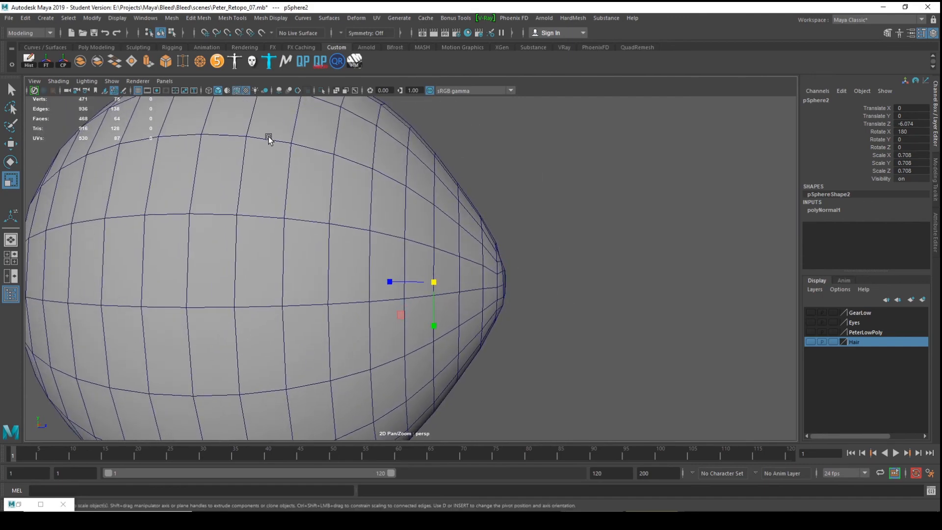
pyautogui.click(209, 90)
# - Move the scaled cap forward along Z to a Translate Z of about -2.77, inside the front bulge
pyautogui.keyDown('alt'); pyautogui.moveTo(268, 176); pyautogui.dragTo(240, 161, button='middle'); pyautogui.keyUp('alt')
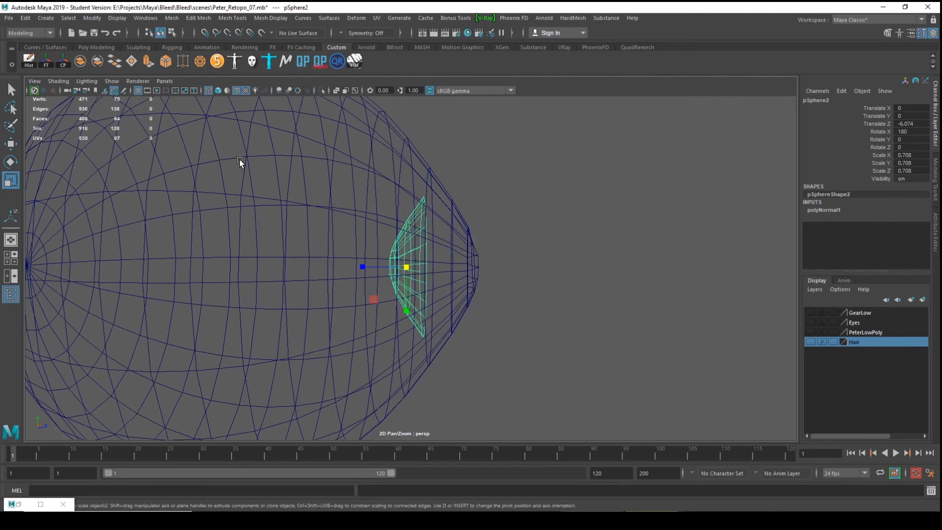
pyautogui.press('w')
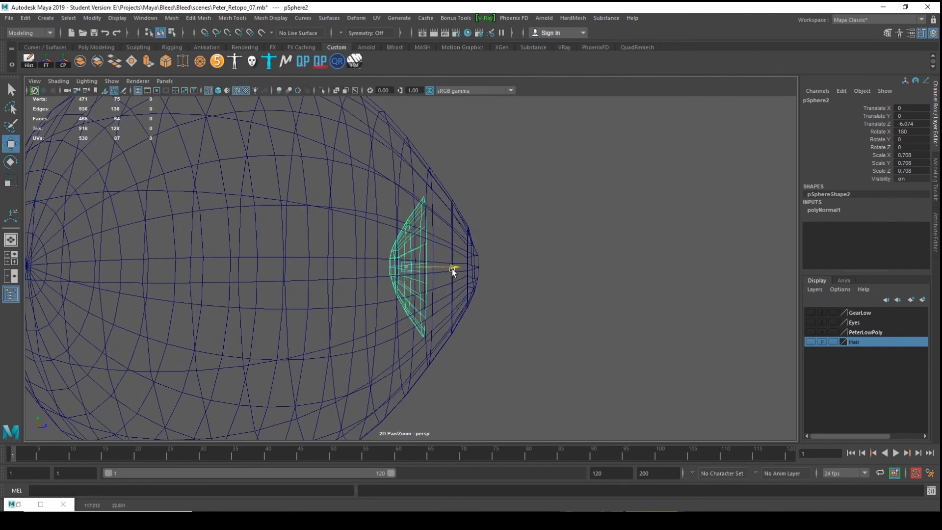
pyautogui.moveTo(452, 269)
pyautogui.mouseDown()
pyautogui.moveTo(521, 279)
pyautogui.moveTo(470, 279)
pyautogui.moveTo(532, 279)
pyautogui.moveTo(496, 267)
pyautogui.moveTo(443, 272)
pyautogui.moveTo(475, 268)
pyautogui.moveTo(452, 263)
pyautogui.mouseUp()
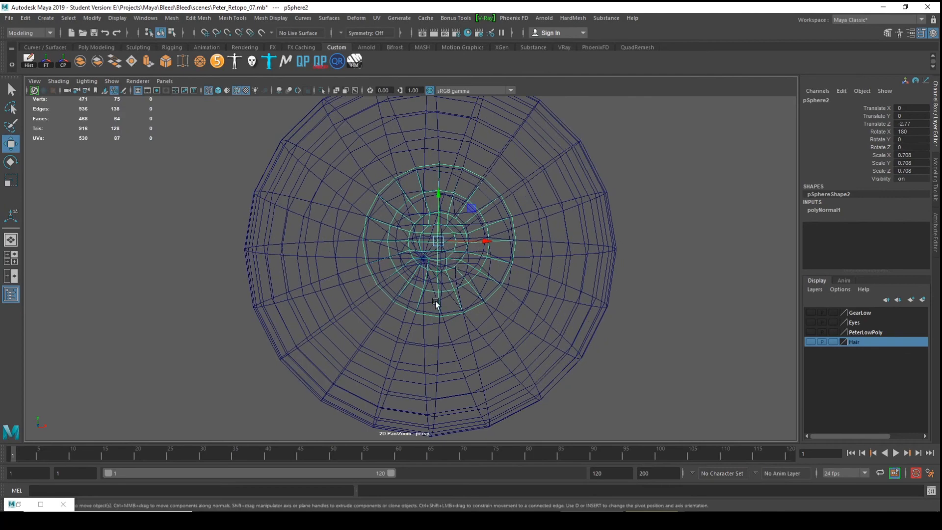
# - Apply a planar UV projection along Z to the front cap
pyautogui.keyDown('alt'); pyautogui.moveTo(469, 297); pyautogui.dragTo(467, 216); pyautogui.keyUp('alt')
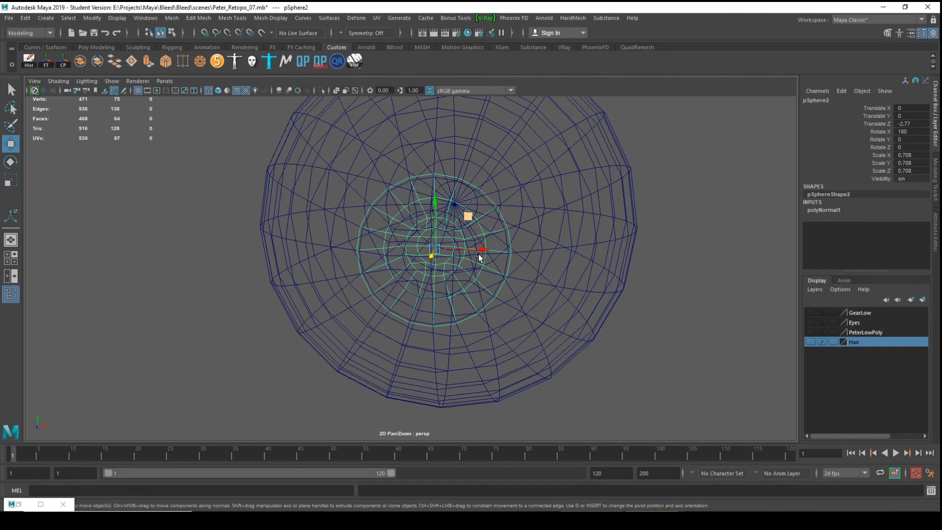
pyautogui.keyDown('shift'); pyautogui.rightClick(436, 267); pyautogui.keyUp('shift')
pyautogui.moveTo(425, 387)
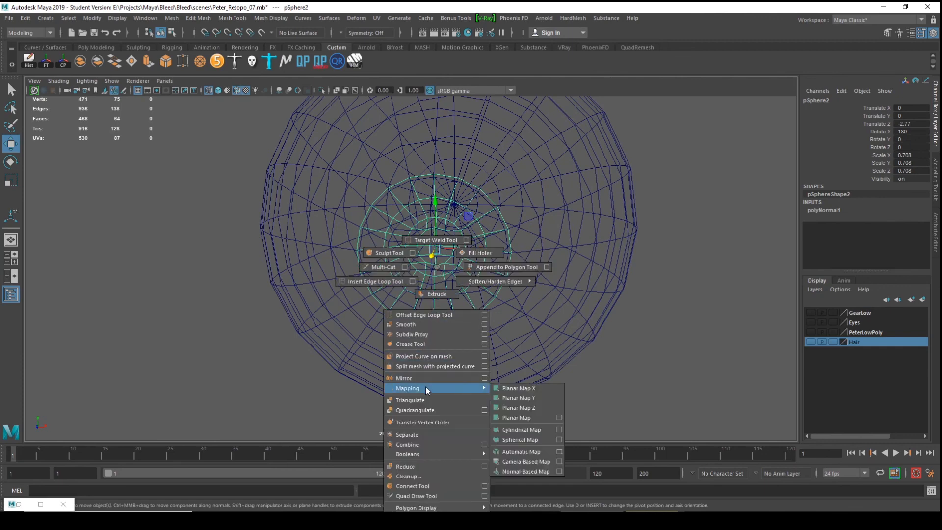
pyautogui.click(534, 408)
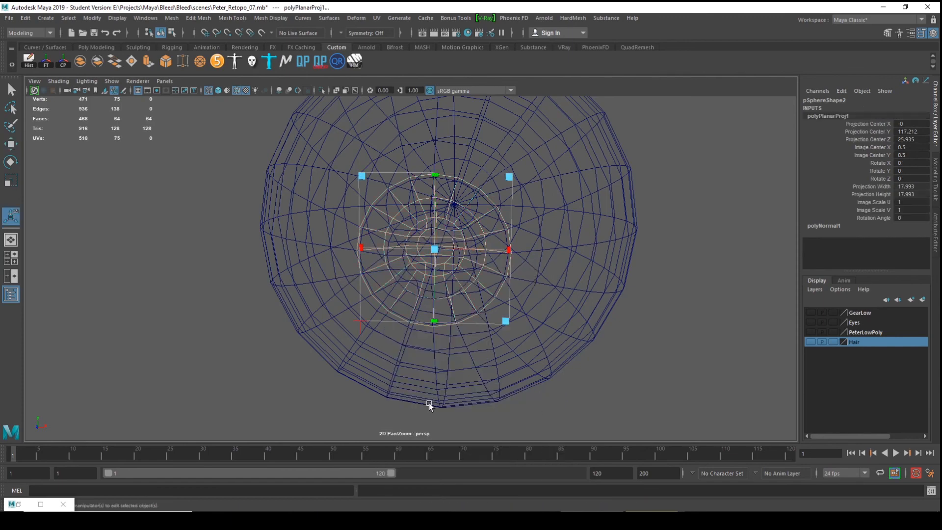
# - Open the UV Editor and scale the cap's UV shell down slightly so it sits inside the 0–1 tile
pyautogui.click(21, 506)
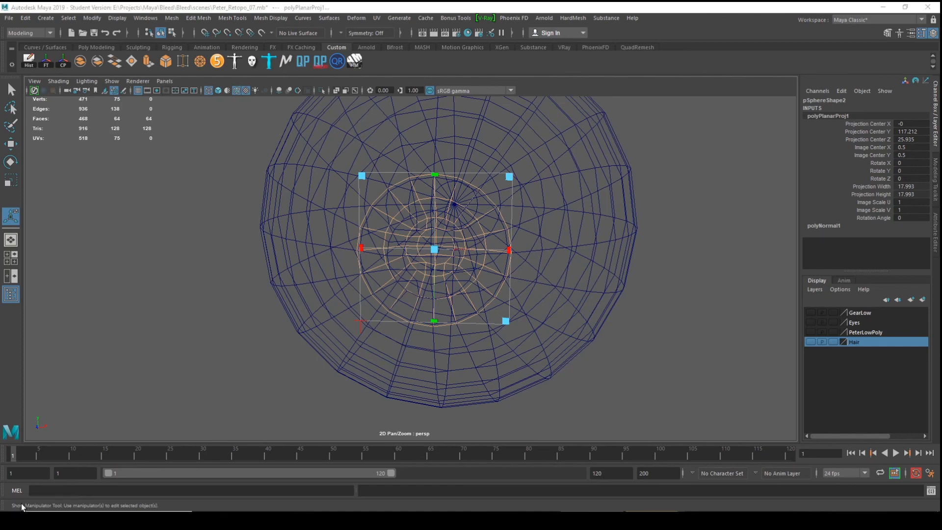
pyautogui.moveTo(623, 529); pyautogui.dragTo(291, 82)
pyautogui.keyDown('alt'); pyautogui.moveTo(399, 148); pyautogui.dragTo(441, 114, button='middle'); pyautogui.keyUp('alt')
pyautogui.keyDown('alt'); pyautogui.moveTo(368, 179); pyautogui.dragTo(418, 255, button='right'); pyautogui.keyUp('alt')
pyautogui.press('r')
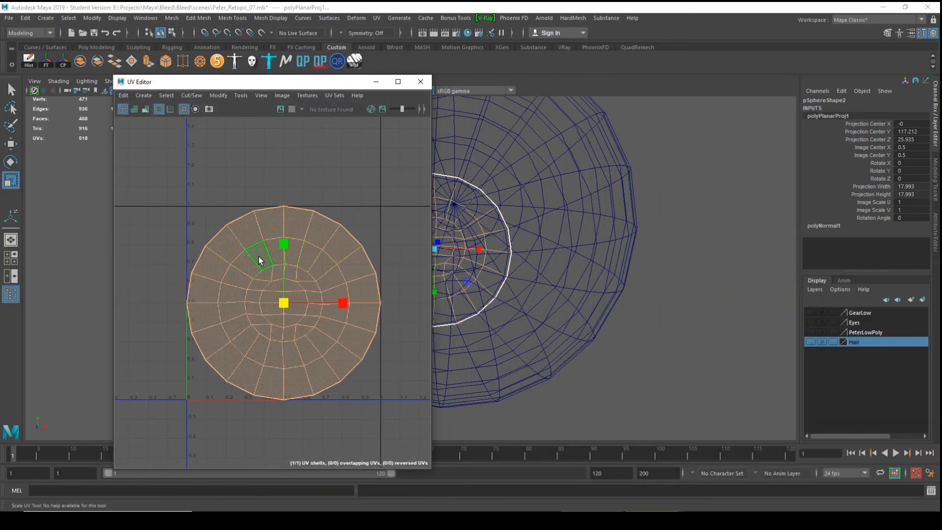
pyautogui.moveTo(281, 299); pyautogui.dragTo(278, 307)
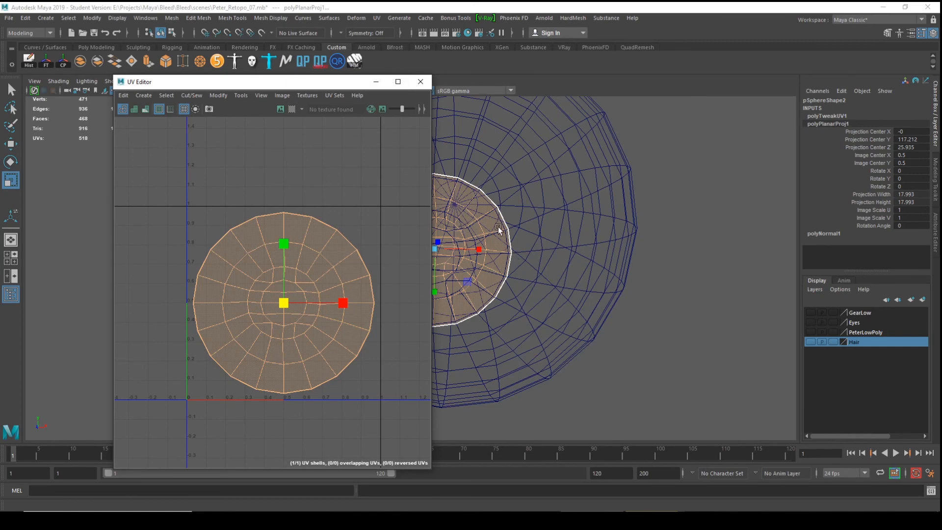
# - Return the cap to object mode, select the main eyeball sphere, and minimise the UV Editor
pyautogui.moveTo(500, 230); pyautogui.dragTo(543, 215, button='right')
pyautogui.click(543, 211)
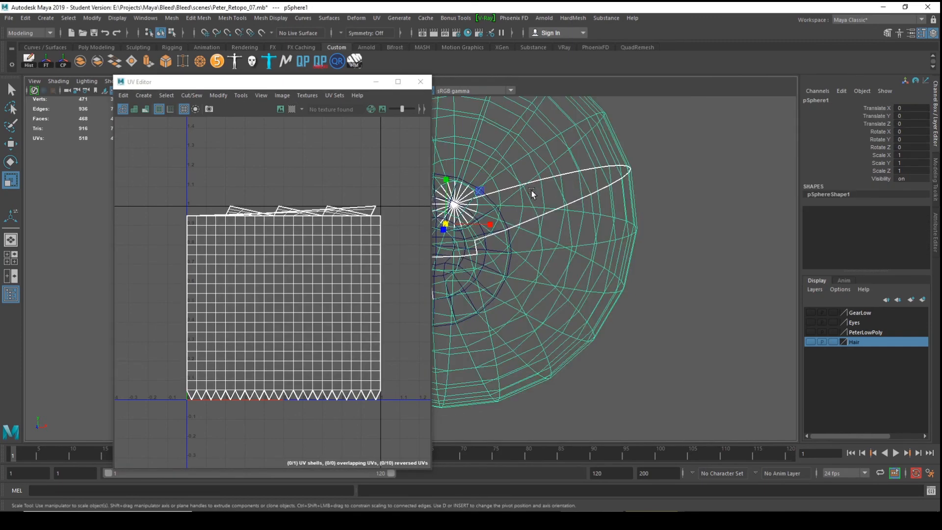
pyautogui.click(370, 81)
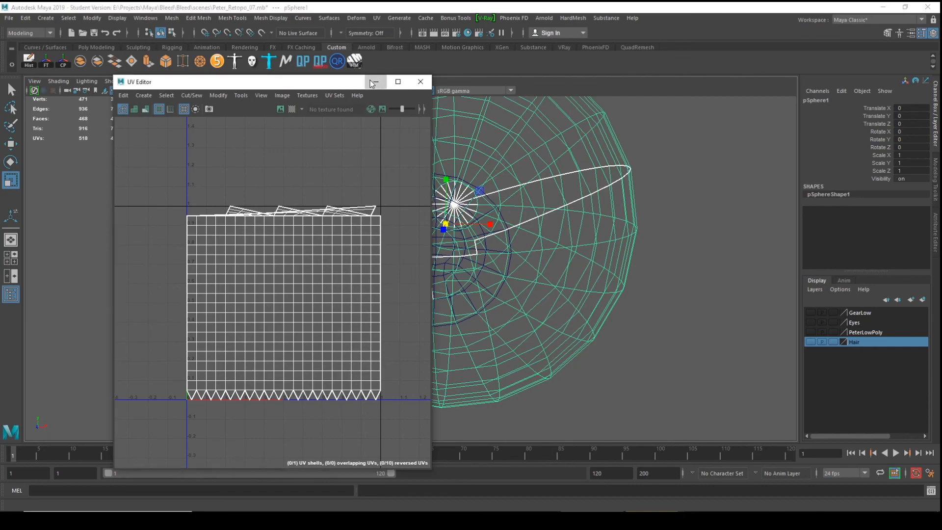
# - Select the vertical loop of faces towards the back of the eyeball and delete it, separating the rear part
pyautogui.keyDown('alt'); pyautogui.moveTo(436, 150); pyautogui.dragTo(514, 161); pyautogui.keyUp('alt')
pyautogui.keyDown('alt'); pyautogui.moveTo(514, 162); pyautogui.dragTo(630, 230, button='middle'); pyautogui.keyUp('alt')
pyautogui.keyDown('alt'); pyautogui.moveTo(630, 230); pyautogui.dragTo(393, 224, button='right'); pyautogui.keyUp('alt')
pyautogui.keyDown('alt'); pyautogui.moveTo(392, 225); pyautogui.dragTo(443, 211, button='middle'); pyautogui.keyUp('alt')
pyautogui.rightClick(409, 192)
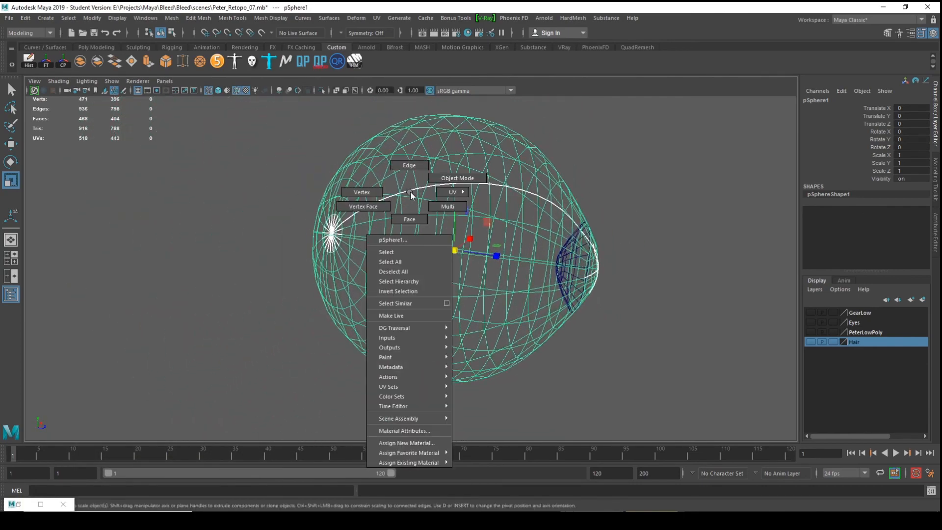
pyautogui.click(408, 220)
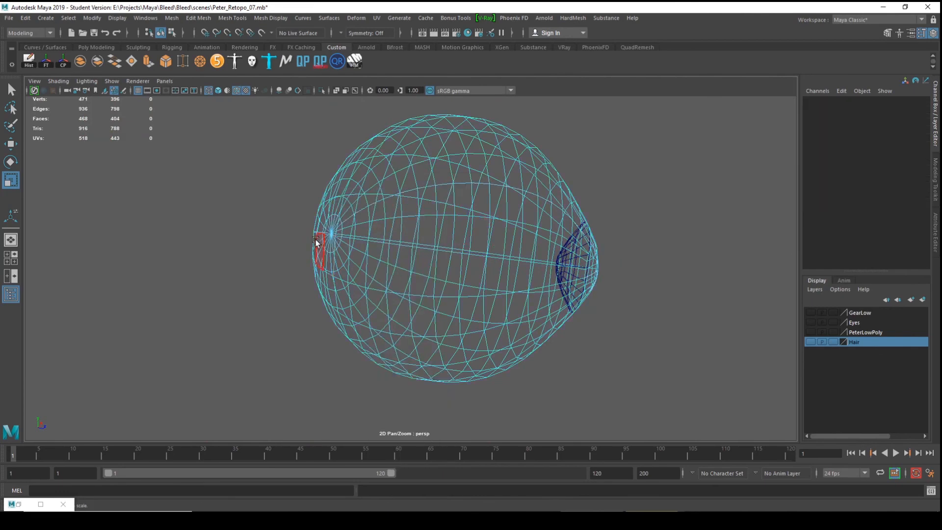
pyautogui.keyDown('alt'); pyautogui.moveTo(316, 239); pyautogui.dragTo(347, 218); pyautogui.keyUp('alt')
pyautogui.click(358, 210)
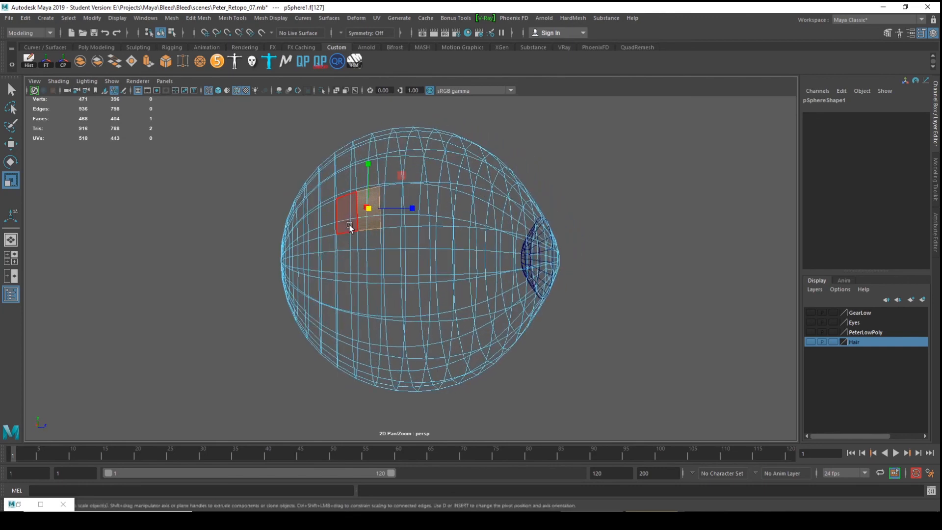
pyautogui.doubleClick(347, 254)
pyautogui.press('Delete')
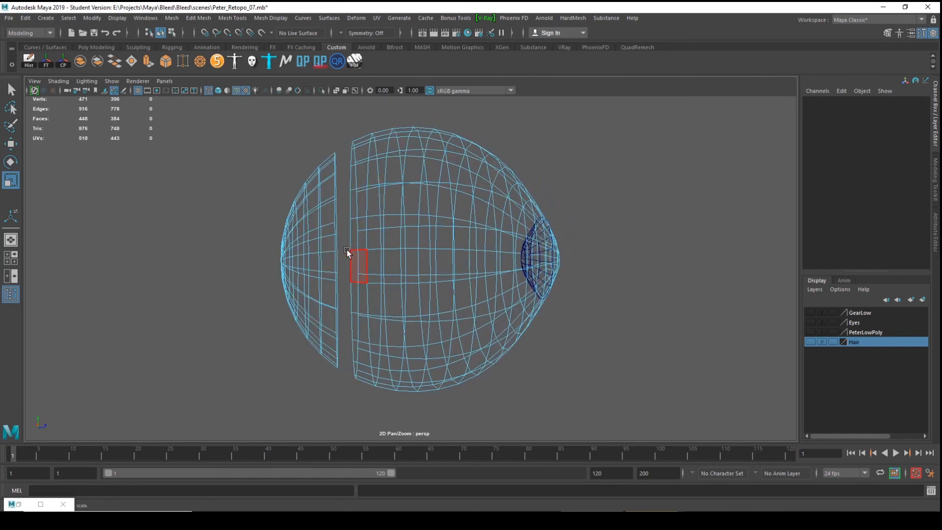
# - Delete the detached rear shell of the eyeball and return to object mode
pyautogui.doubleClick(317, 228)
pyautogui.press('Delete')
pyautogui.moveTo(422, 202); pyautogui.dragTo(464, 188, button='right')
# - Apply a planar UV projection along Z to the remaining eyeball mesh
pyautogui.keyDown('alt'); pyautogui.moveTo(594, 221); pyautogui.dragTo(500, 204); pyautogui.keyUp('alt')
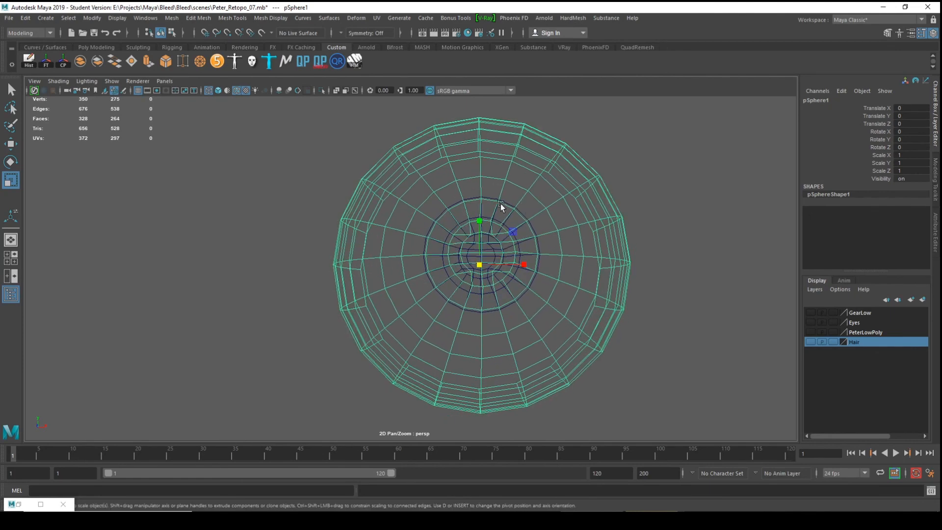
pyautogui.keyDown('shift'); pyautogui.rightClick(500, 173); pyautogui.keyUp('shift')
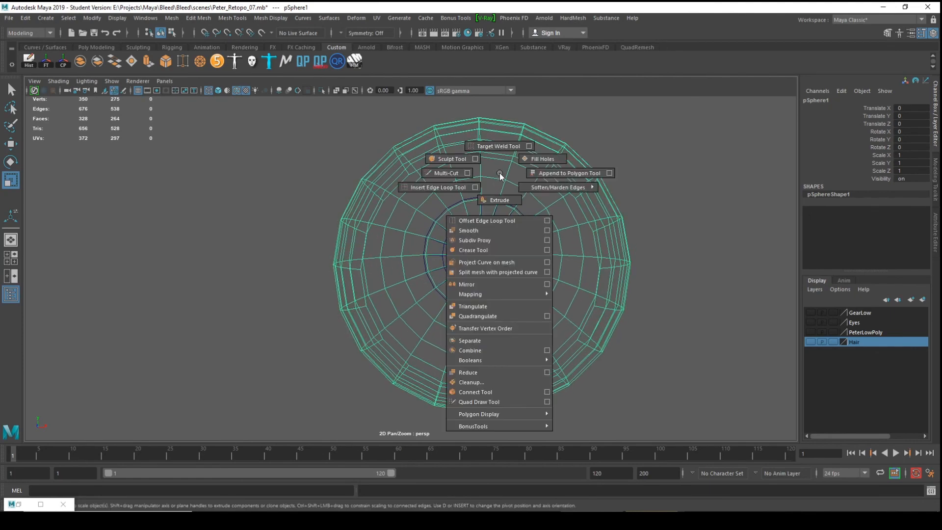
pyautogui.moveTo(494, 293)
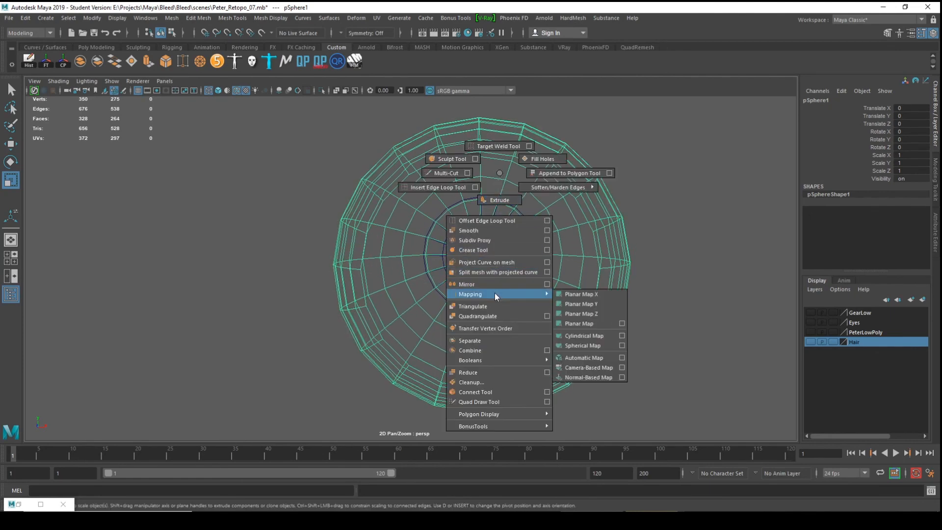
pyautogui.click(599, 313)
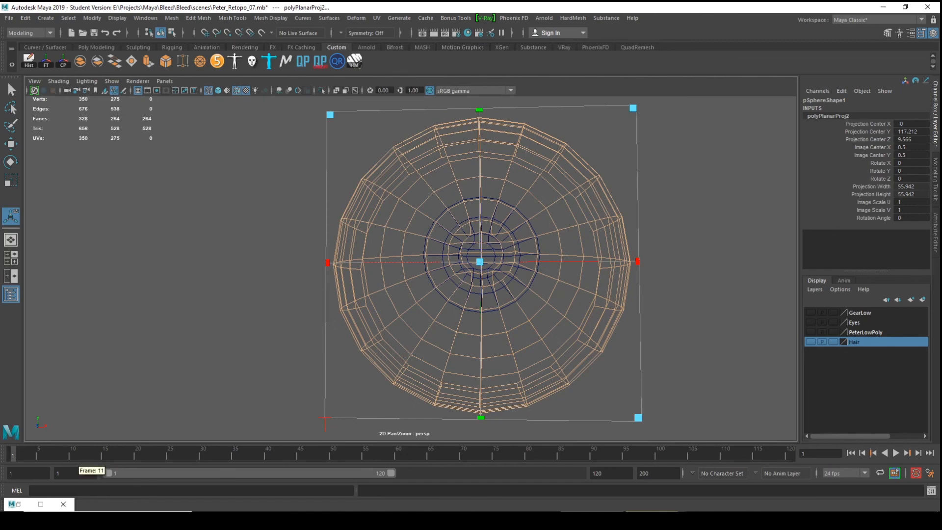
pyautogui.keyDown('alt'); pyautogui.moveTo(314, 260); pyautogui.dragTo(353, 256); pyautogui.keyUp('alt')
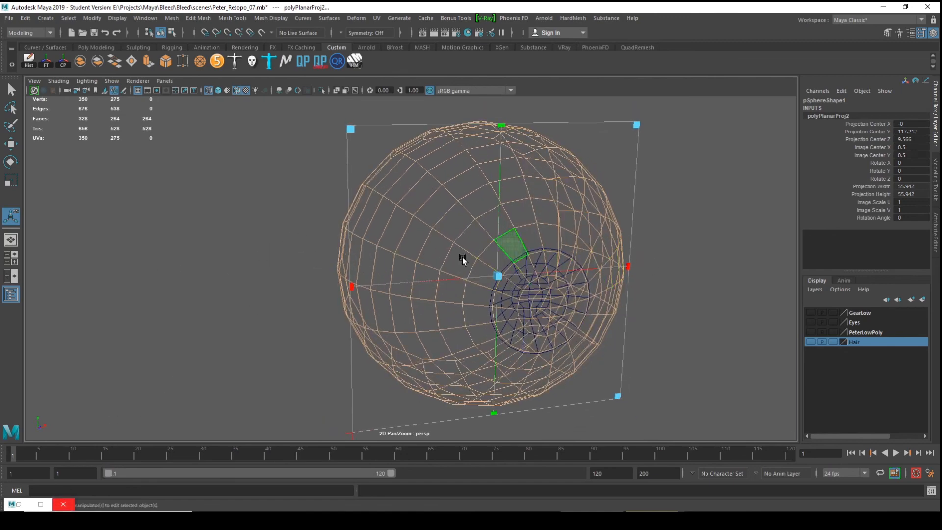
pyautogui.keyDown('alt'); pyautogui.moveTo(268, 276); pyautogui.dragTo(216, 259); pyautogui.keyUp('alt')
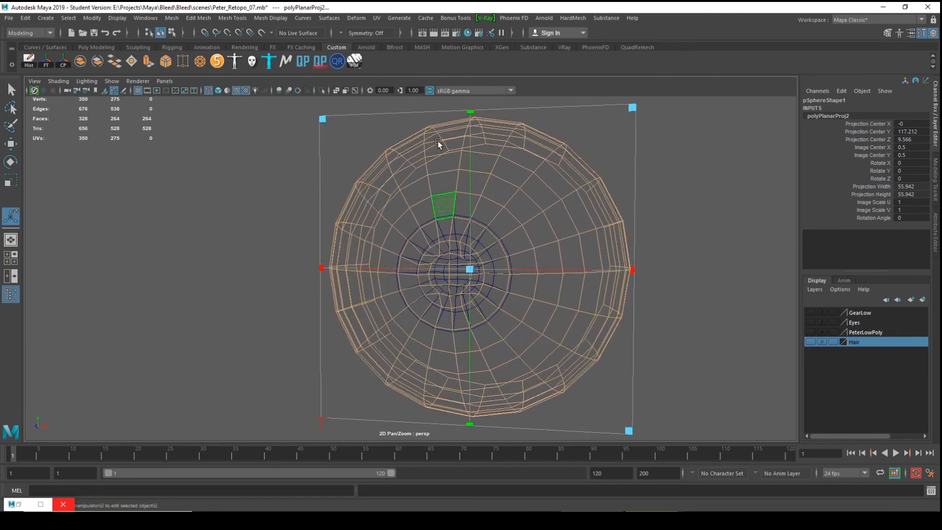
# - Select all UVs of the eyeball mesh in the UV Editor and unfold them
pyautogui.keyDown('alt'); pyautogui.moveTo(277, 264); pyautogui.dragTo(368, 330); pyautogui.keyUp('alt')
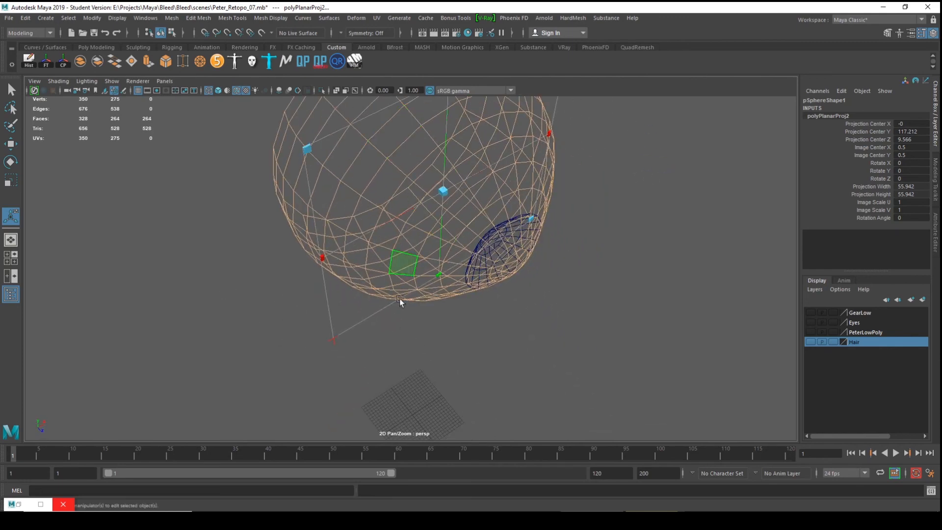
pyautogui.click(18, 504)
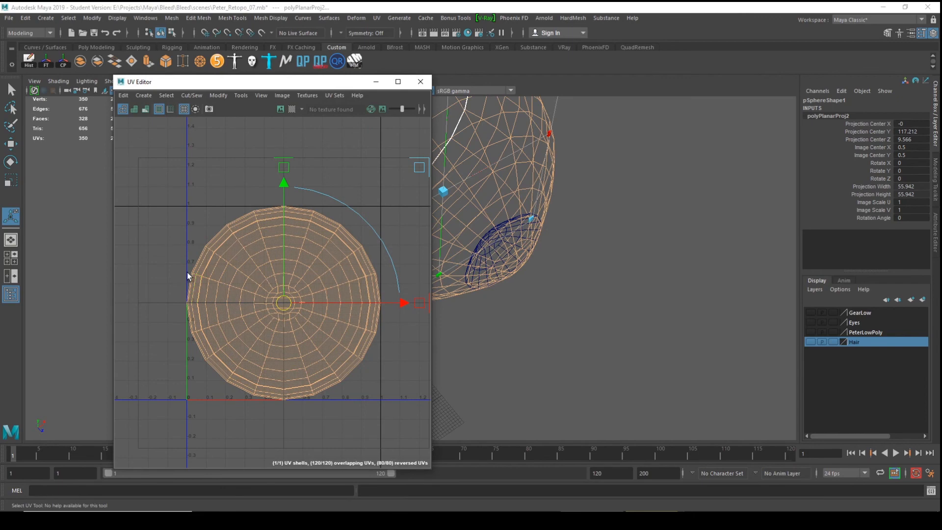
pyautogui.moveTo(336, 272); pyautogui.dragTo(376, 265, button='right')
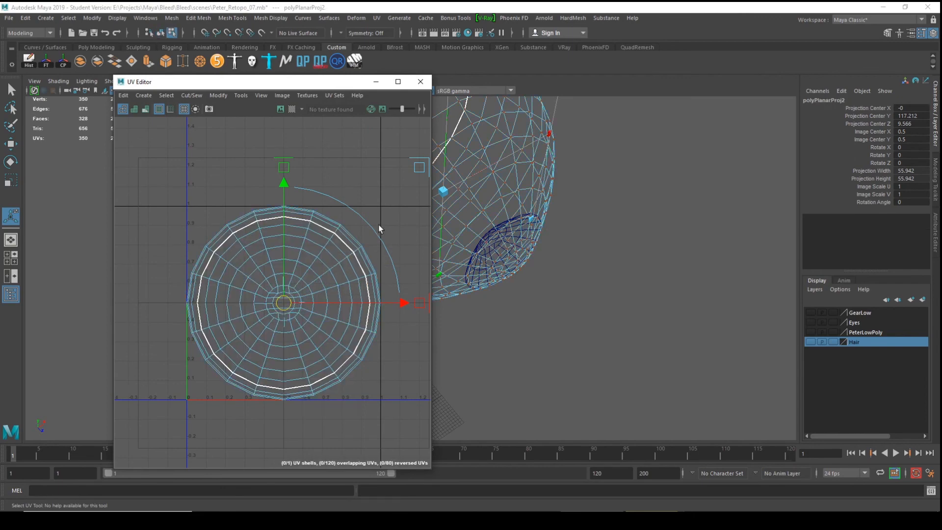
pyautogui.moveTo(403, 169); pyautogui.dragTo(149, 444)
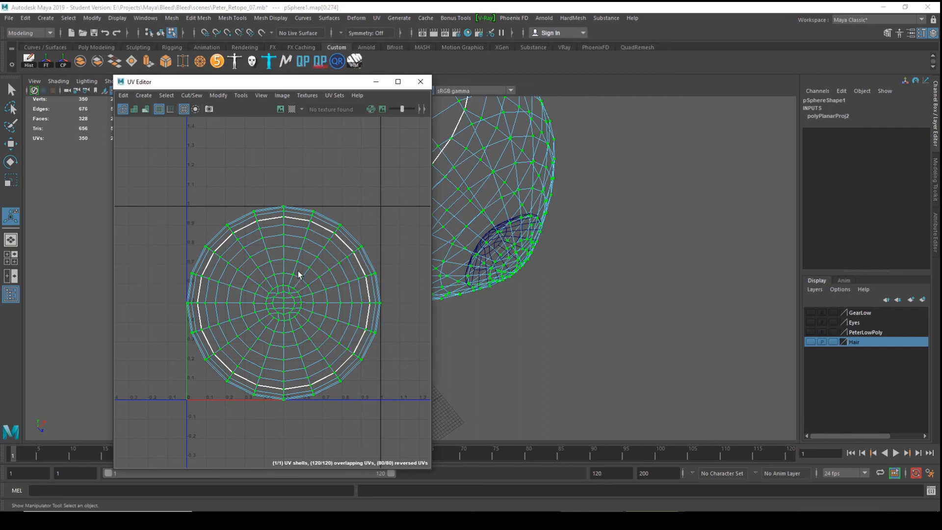
pyautogui.click(317, 161)
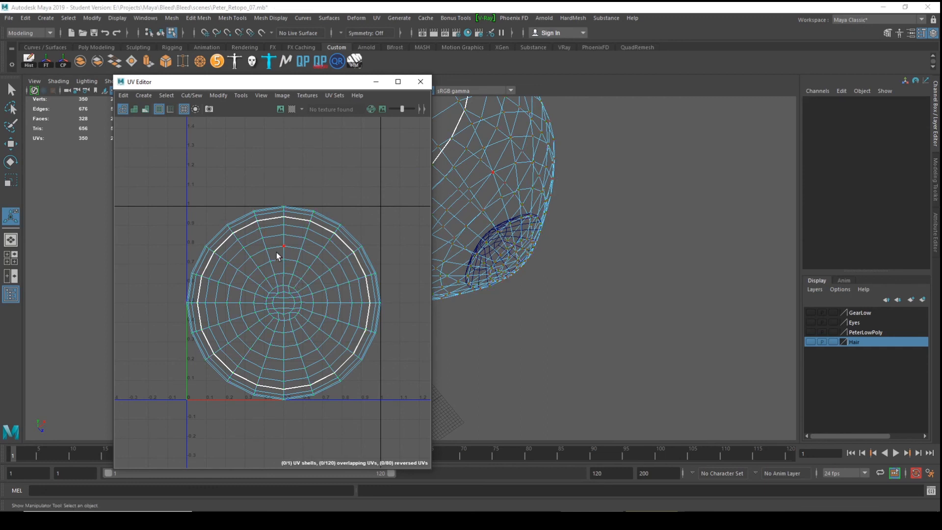
pyautogui.rightClick(276, 257)
pyautogui.moveTo(313, 257); pyautogui.dragTo(317, 257, button='right')
pyautogui.moveTo(394, 138); pyautogui.dragTo(152, 449)
pyautogui.keyDown('shift'); pyautogui.rightClick(292, 298); pyautogui.keyUp('shift')
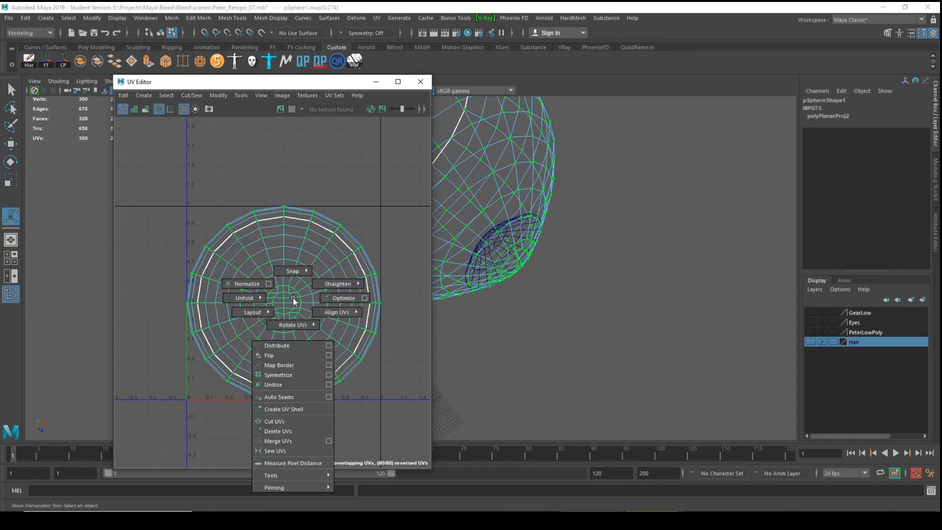
pyautogui.keyDown('shift'); pyautogui.moveTo(289, 300); pyautogui.dragTo(192, 300, button='right'); pyautogui.keyUp('shift')
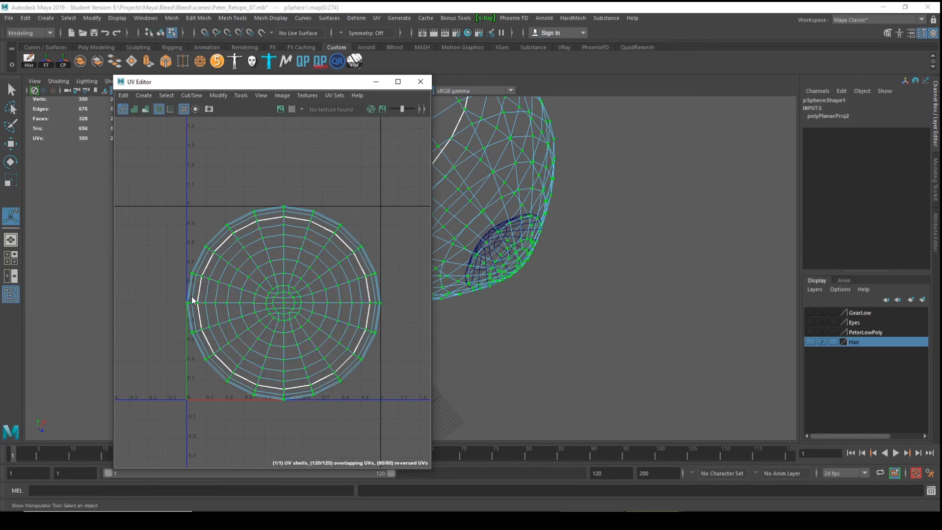
# - Scale the unfolded eyeball UV shell down uniformly until it fits inside the 0–1 UV tile
pyautogui.press('r')
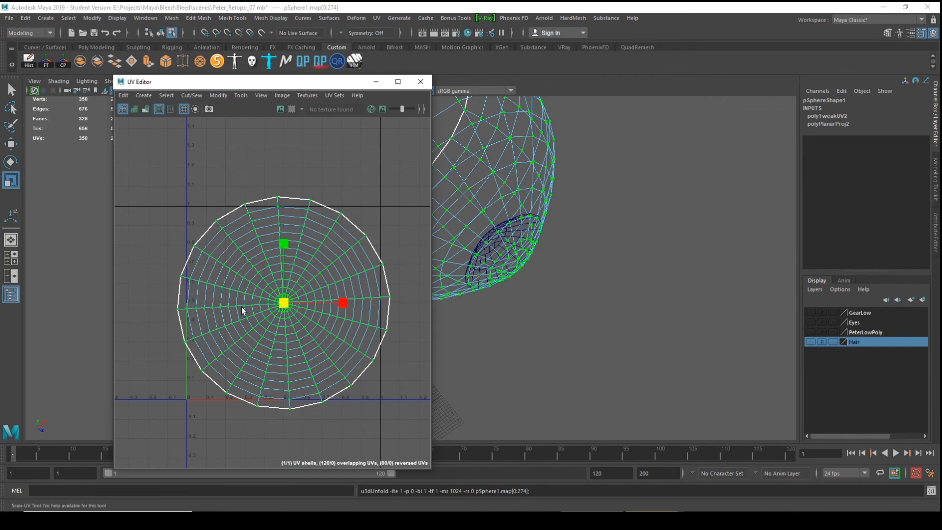
pyautogui.moveTo(287, 302)
pyautogui.mouseDown()
pyautogui.moveTo(274, 301)
pyautogui.moveTo(282, 301)
pyautogui.mouseUp()
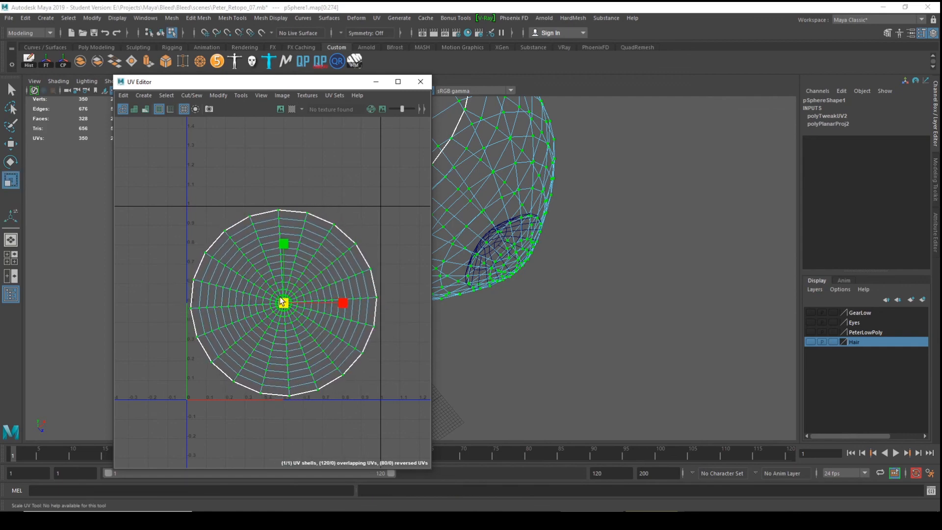
pyautogui.click(351, 204)
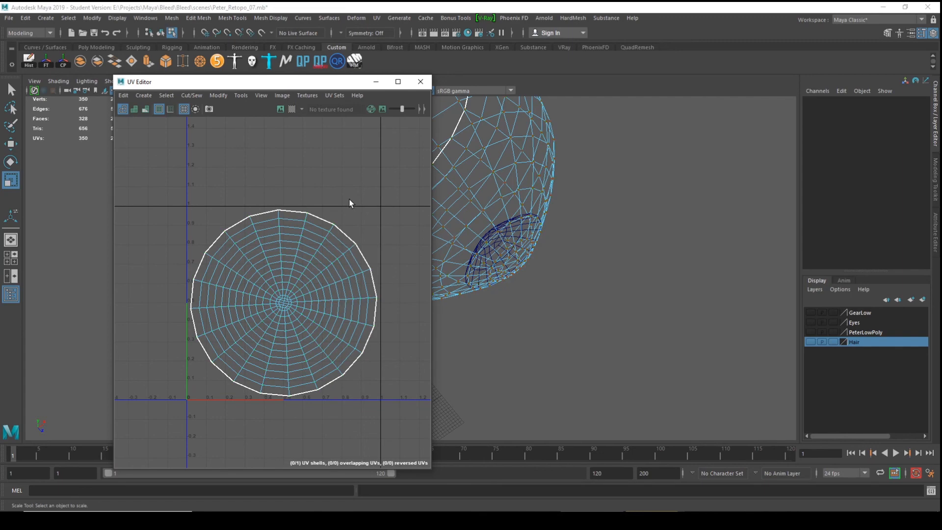
# - Minimise the UV Editor, return the main eyeball sphere to object mode, and rename it EyeBall
pyautogui.click(375, 81)
pyautogui.moveTo(449, 177); pyautogui.dragTo(494, 163, button='right')
pyautogui.click(613, 206)
pyautogui.click(478, 203)
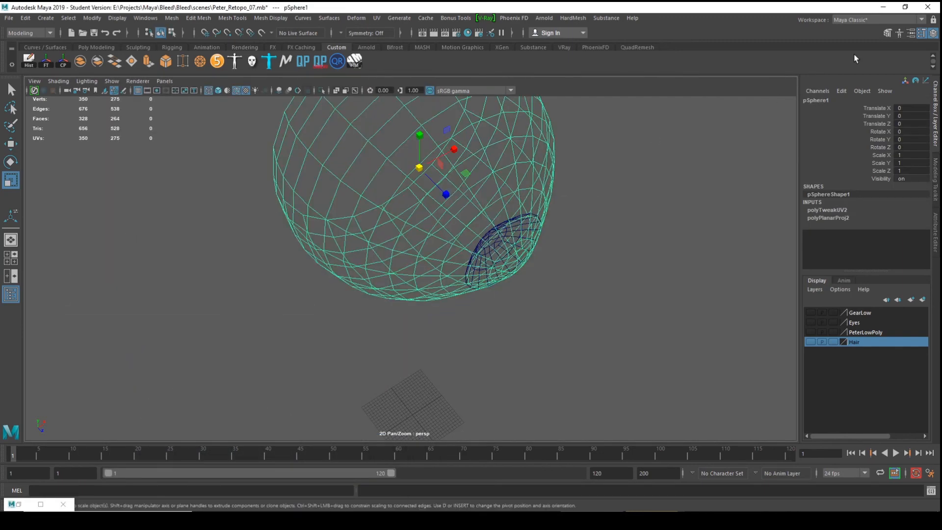
pyautogui.doubleClick(831, 101)
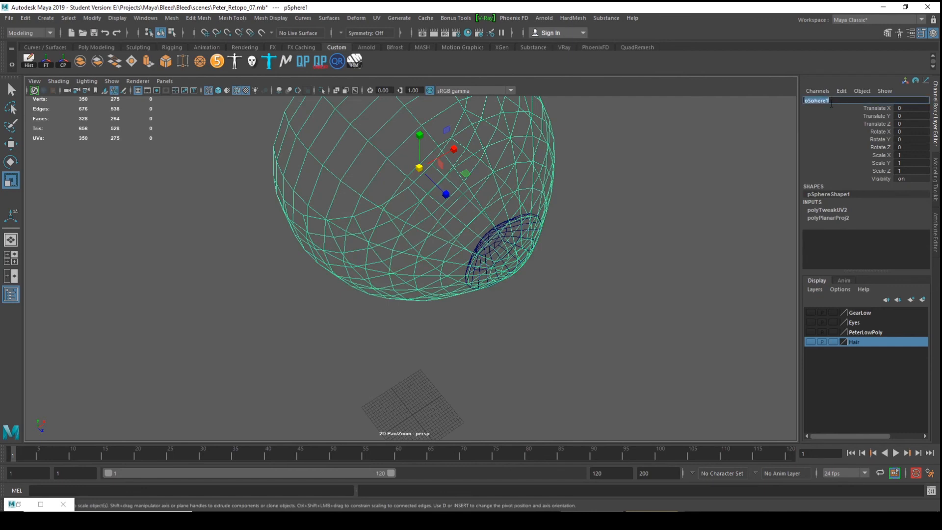
pyautogui.write('EyeBall')
pyautogui.press('Return')
# - Select the small concave cap at the front of the eyeball and rename it Iris
pyautogui.keyDown('alt'); pyautogui.moveTo(430, 252); pyautogui.dragTo(378, 255); pyautogui.keyUp('alt')
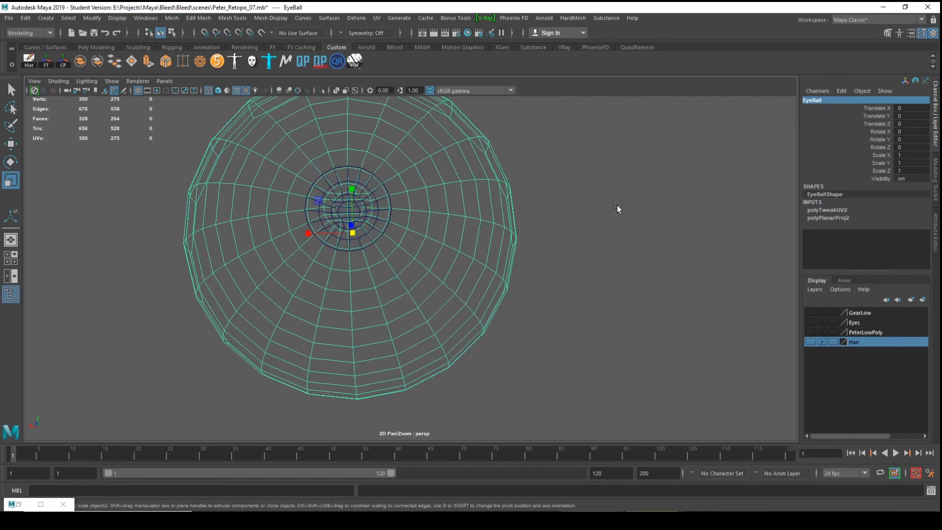
pyautogui.click(618, 206)
pyautogui.click(354, 209)
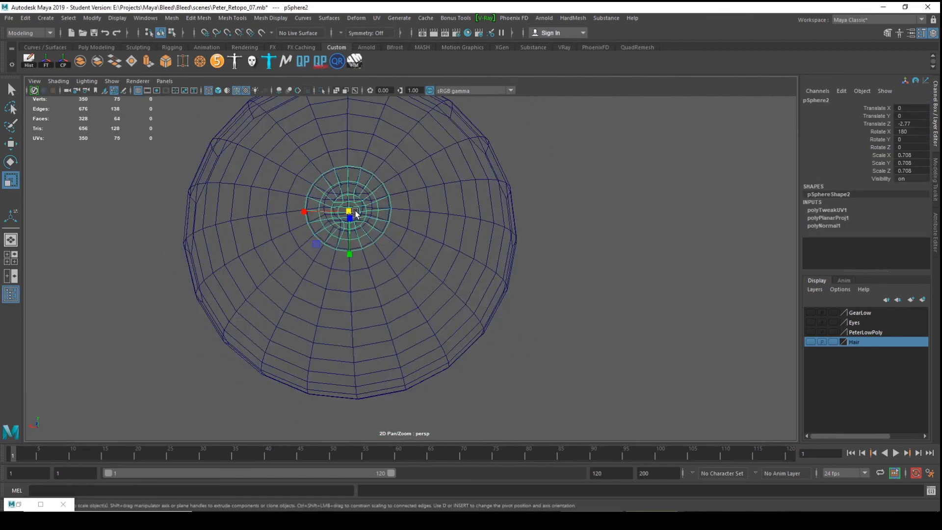
pyautogui.doubleClick(833, 100)
pyautogui.press('BackSpace')
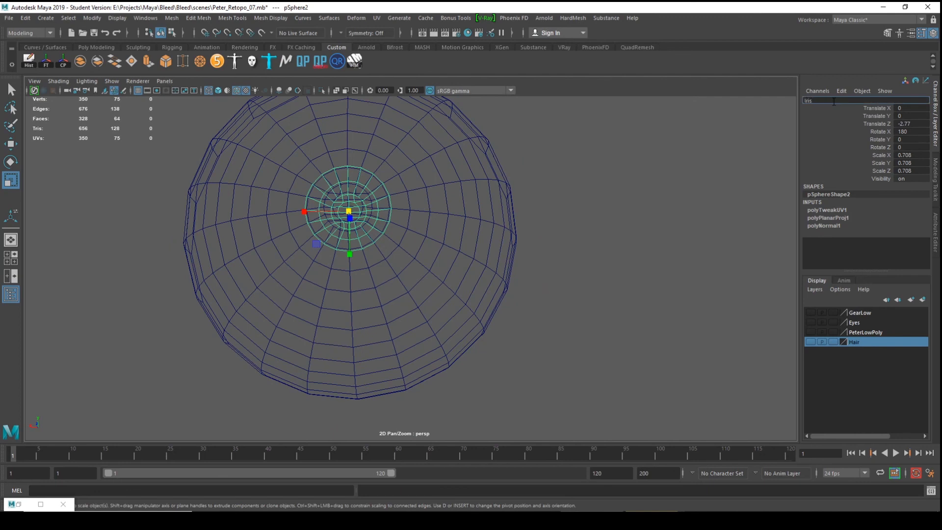
pyautogui.write('Iris')
pyautogui.press('Return')
# - Delete the Iris mesh's construction history and freeze its transformations
pyautogui.keyDown('alt'); pyautogui.moveTo(613, 212); pyautogui.dragTo(116, 116); pyautogui.keyUp('alt')
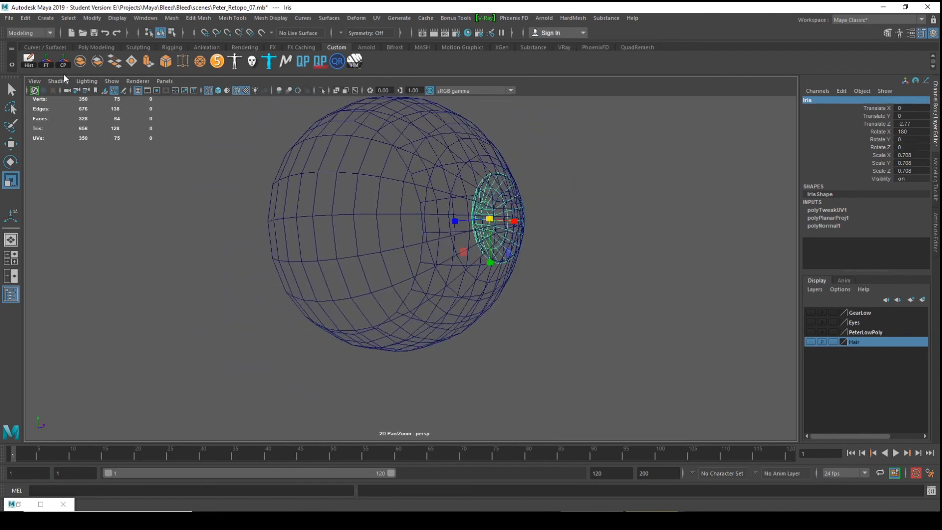
pyautogui.click(28, 61)
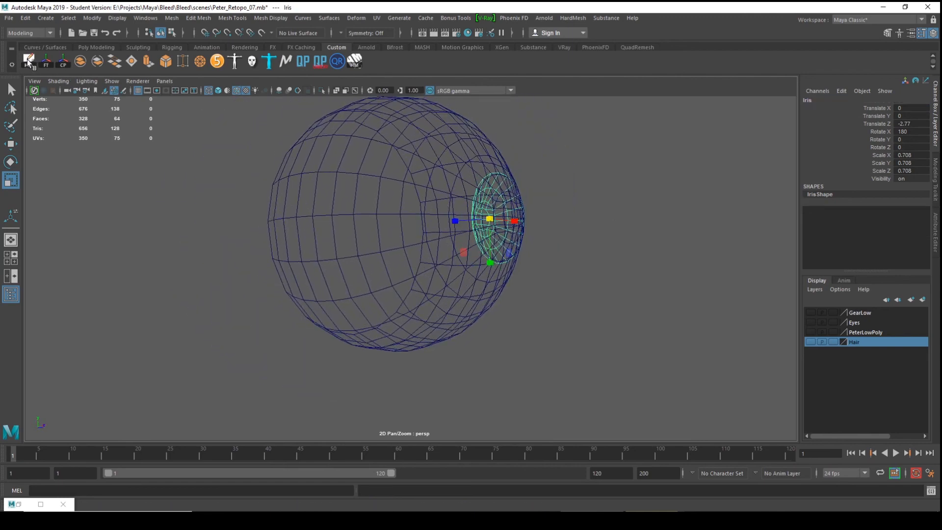
pyautogui.click(46, 61)
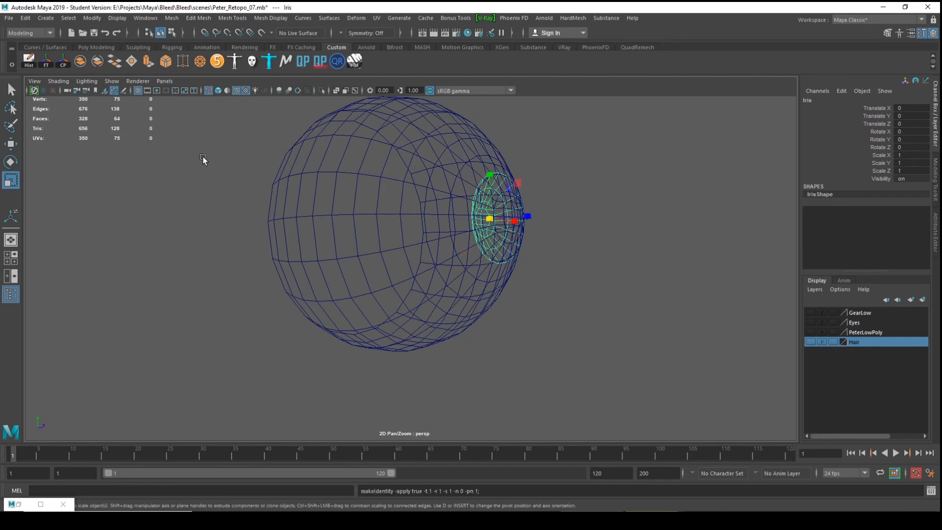
# - Select the EyeBall mesh and delete its construction history
pyautogui.click(380, 207)
pyautogui.click(310, 256)
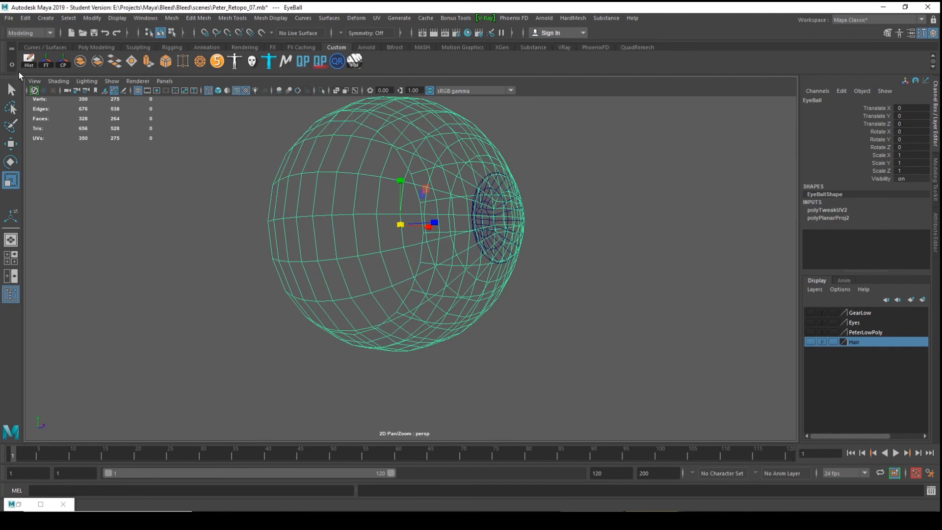
pyautogui.click(28, 63)
# - Group the EyeBall and Iris meshes together and name the group Eye_L_Grp
pyautogui.keyDown('alt'); pyautogui.moveTo(504, 242); pyautogui.dragTo(533, 239); pyautogui.keyUp('alt')
pyautogui.moveTo(584, 167); pyautogui.dragTo(347, 315)
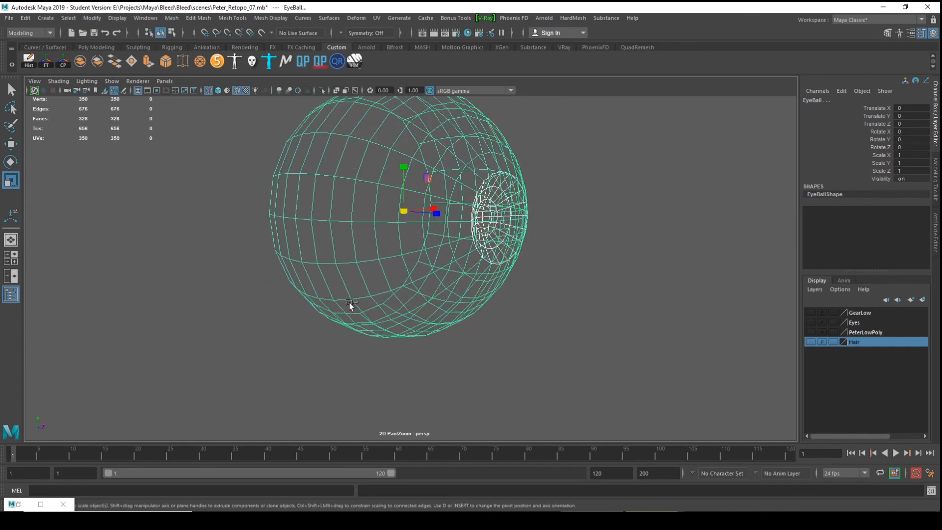
pyautogui.hotkey('ctrl', 'g')
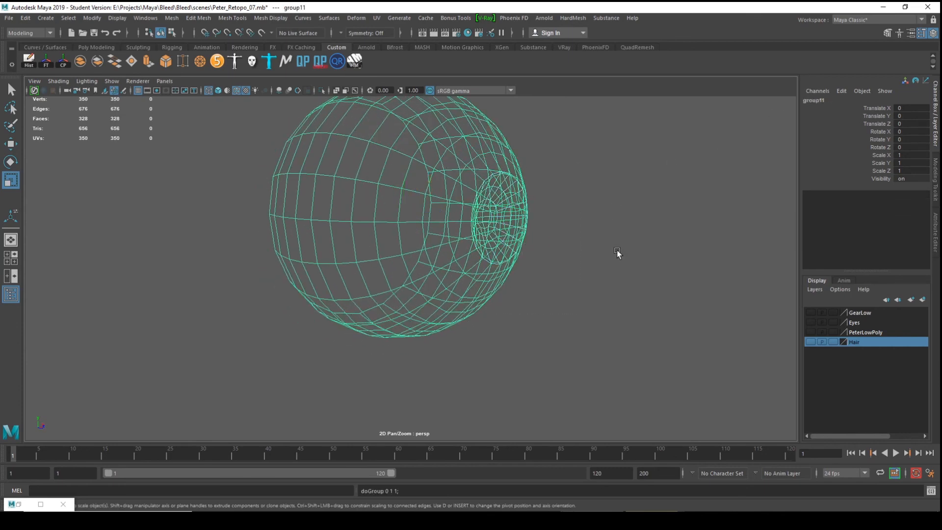
pyautogui.scroll(-5, 626, 262)
pyautogui.doubleClick(813, 100)
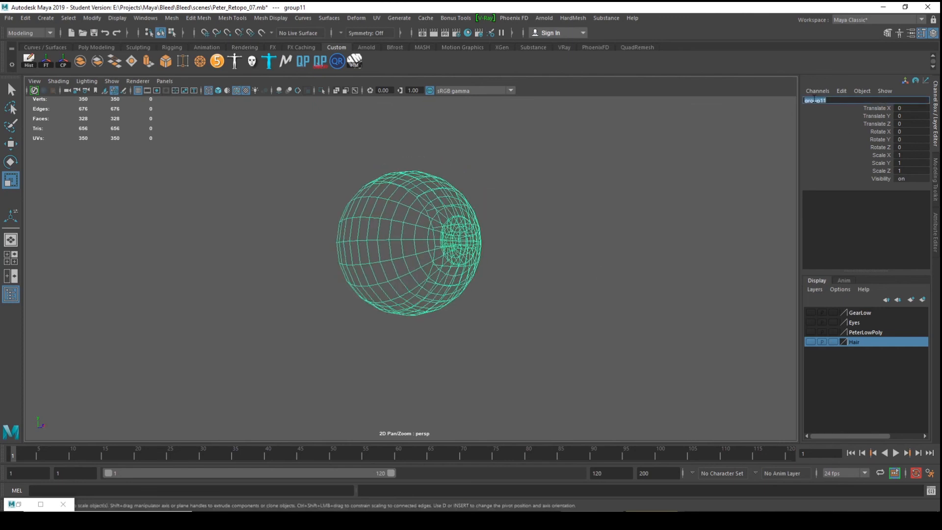
pyautogui.write('Eye_L_Grp')
pyautogui.press('Return')
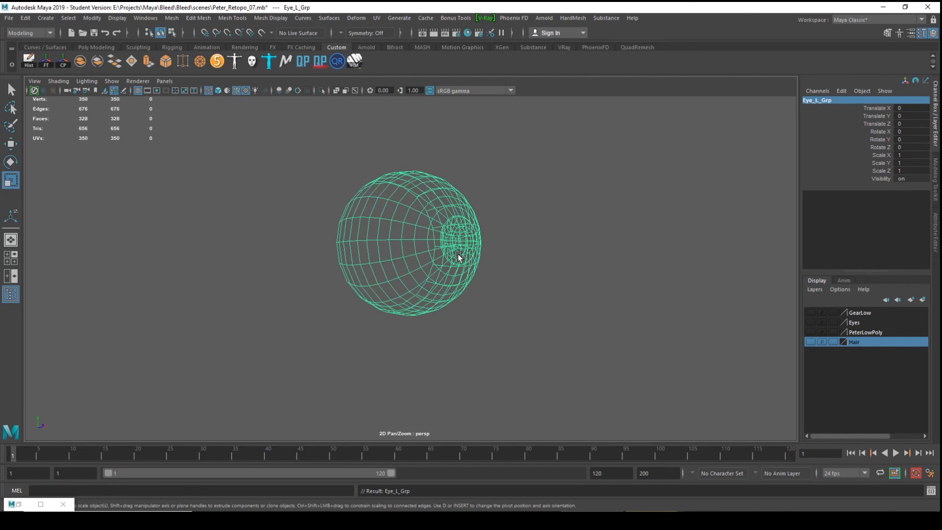
# - Centre the pivot of Eye_L_Grp and delete its construction history
pyautogui.press('w')
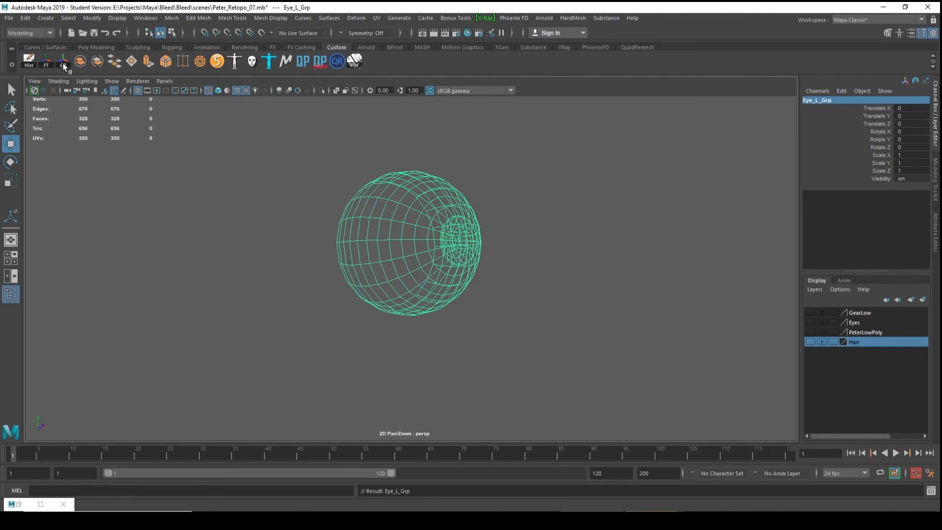
pyautogui.click(30, 64)
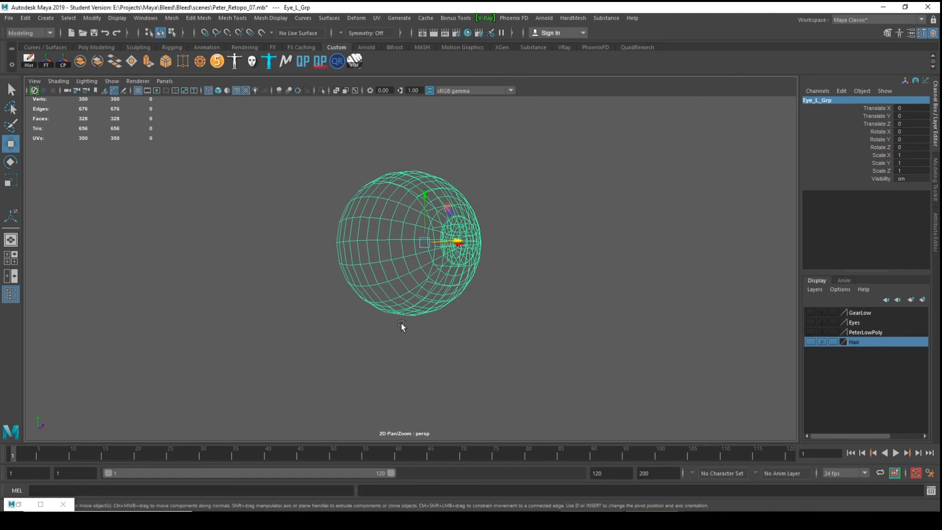
# - Show the Eyes layer and separate the combined Peter_Eyes mesh into two individual eyes
pyautogui.click(810, 323)
pyautogui.keyDown('alt'); pyautogui.moveTo(537, 199); pyautogui.dragTo(483, 270); pyautogui.keyUp('alt')
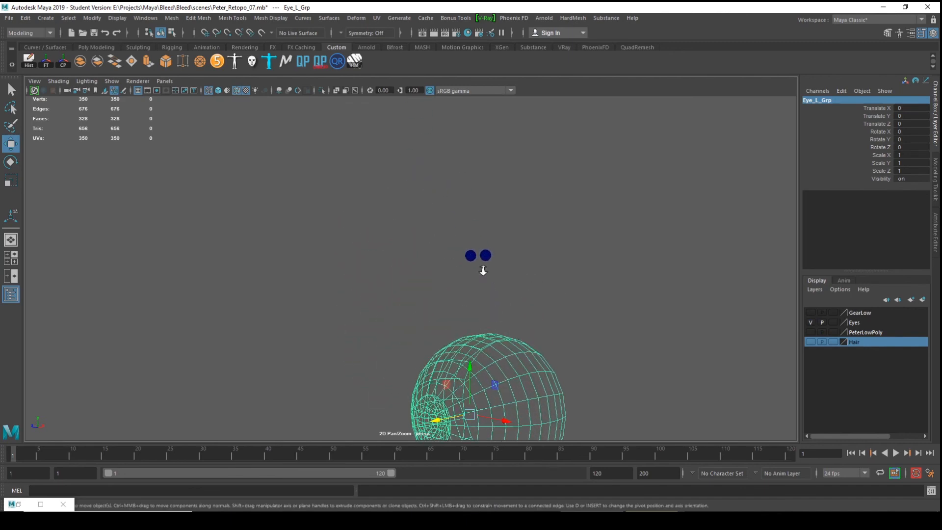
pyautogui.keyDown('alt'); pyautogui.moveTo(483, 270); pyautogui.dragTo(683, 334, button='right'); pyautogui.keyUp('alt')
pyautogui.keyDown('alt'); pyautogui.moveTo(683, 335); pyautogui.dragTo(420, 335); pyautogui.keyUp('alt')
pyautogui.keyDown('alt'); pyautogui.moveTo(420, 335); pyautogui.dragTo(502, 335, button='right'); pyautogui.keyUp('alt')
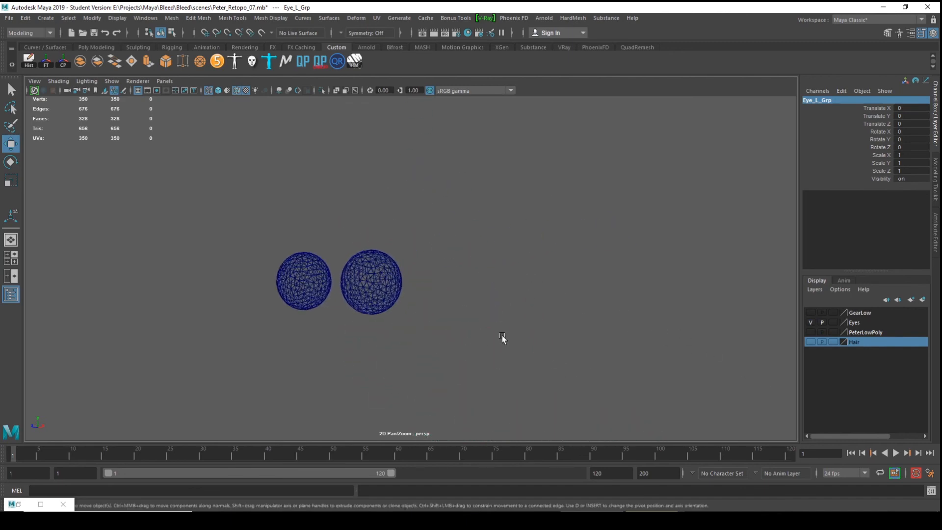
pyautogui.click(383, 275)
pyautogui.keyDown('alt'); pyautogui.moveTo(432, 314); pyautogui.dragTo(487, 319); pyautogui.keyUp('alt')
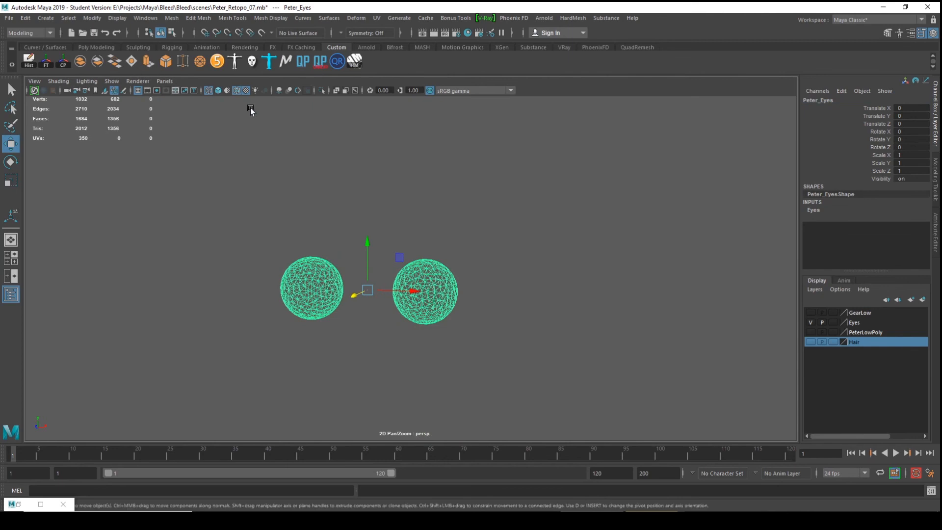
pyautogui.click(80, 61)
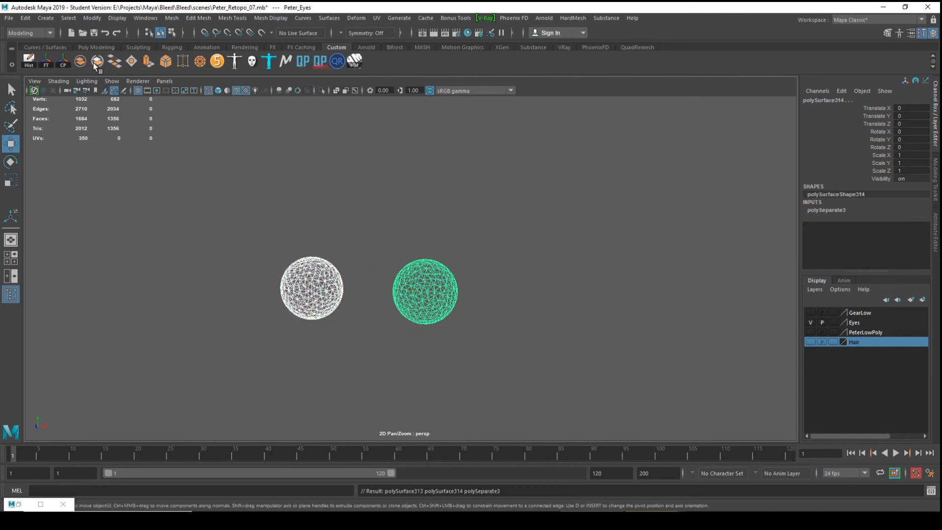
# - Delete the separated eye on the negative X side and centre the pivot of the remaining eye
pyautogui.click(252, 206)
pyautogui.moveTo(319, 256); pyautogui.dragTo(221, 375)
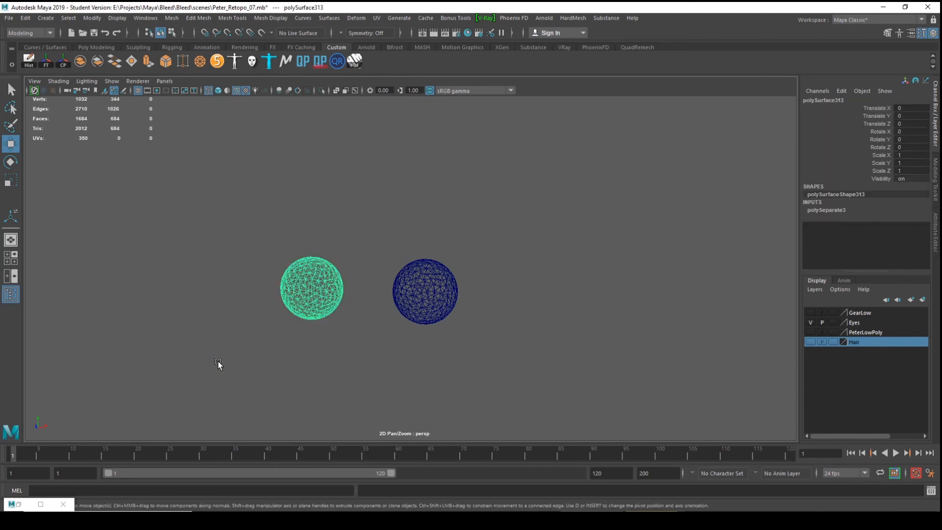
pyautogui.press('Delete')
pyautogui.click(430, 277)
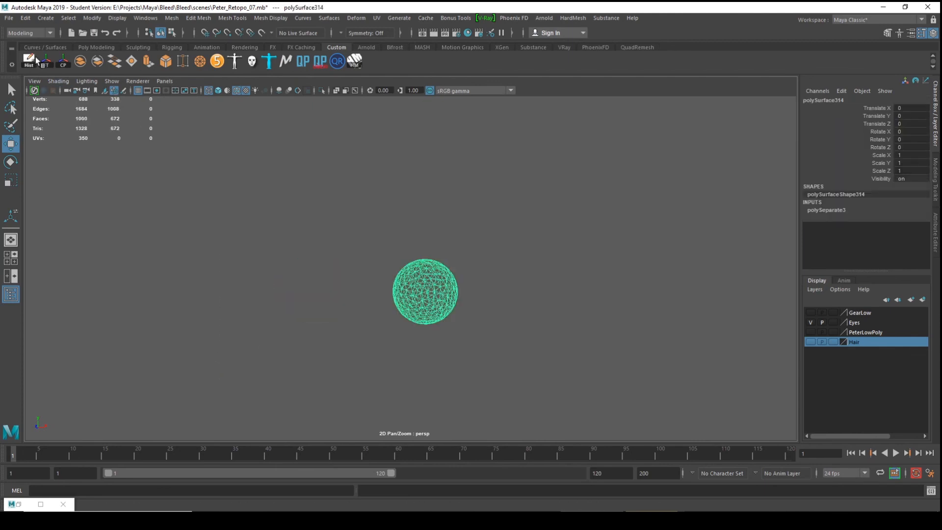
pyautogui.click(65, 64)
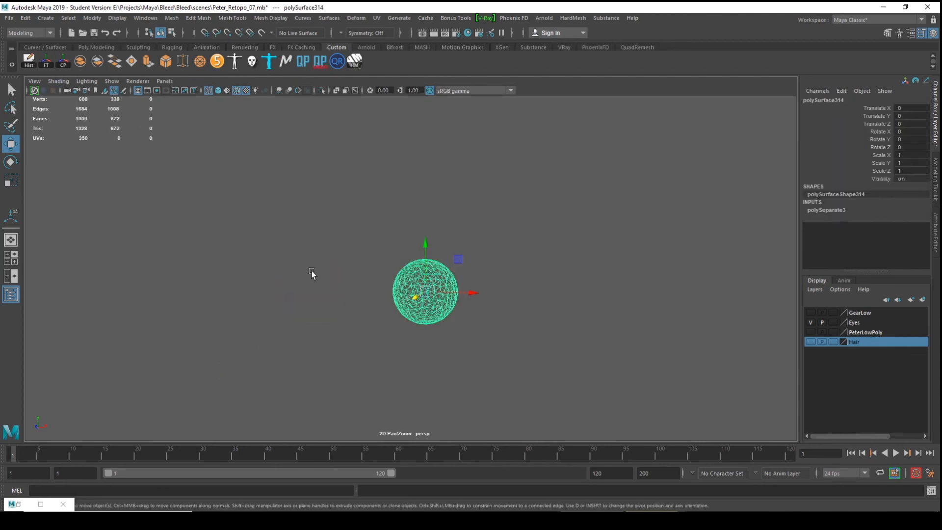
# - Match all transforms of Eye_L_Grp to the remaining original eye mesh
pyautogui.scroll(-5, 334, 228)
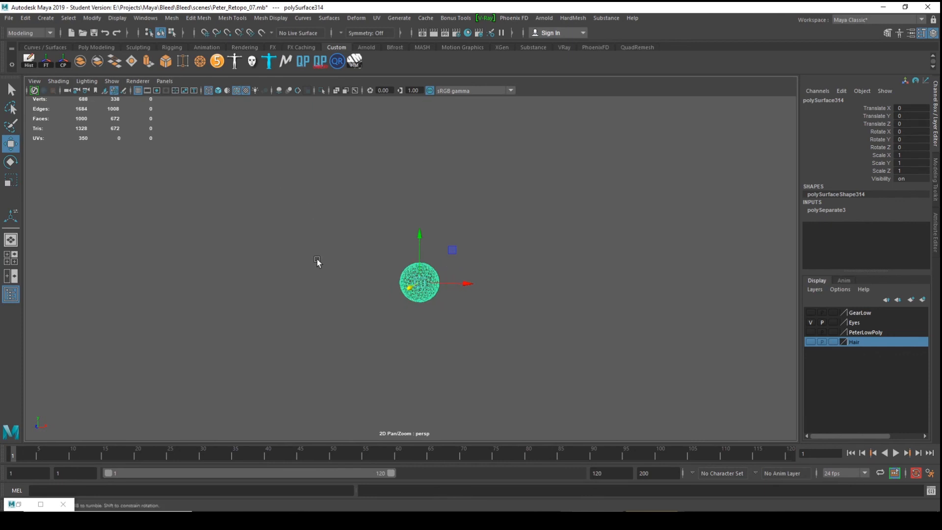
pyautogui.keyDown('alt'); pyautogui.moveTo(317, 259); pyautogui.dragTo(402, 281); pyautogui.keyUp('alt')
pyautogui.keyDown('alt'); pyautogui.moveTo(401, 282); pyautogui.dragTo(320, 169, button='middle'); pyautogui.keyUp('alt')
pyautogui.scroll(-5, 442, 335)
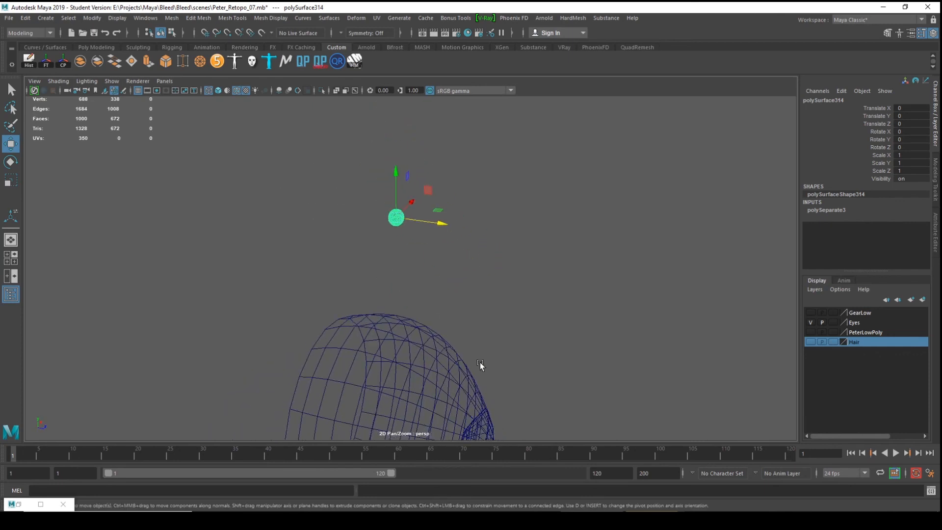
pyautogui.click(459, 372)
pyautogui.press('Up')
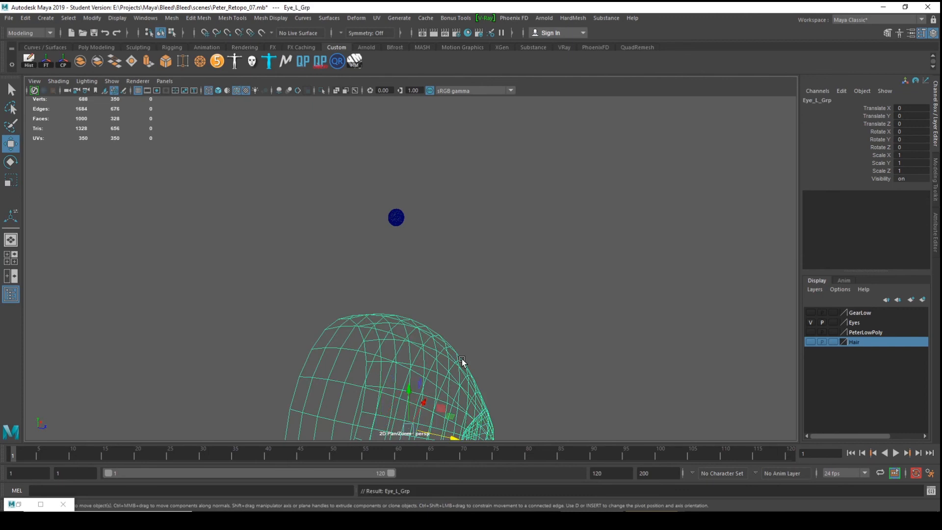
pyautogui.click(396, 217)
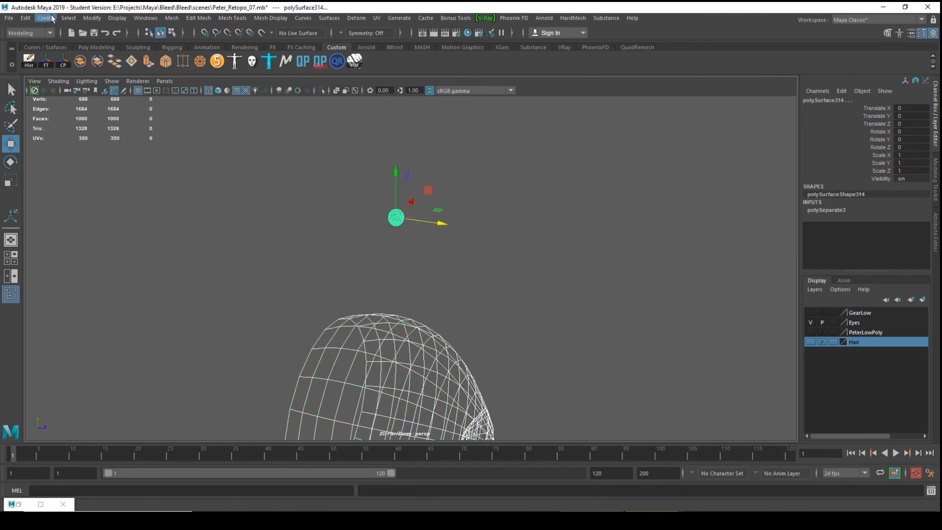
pyautogui.click(89, 19)
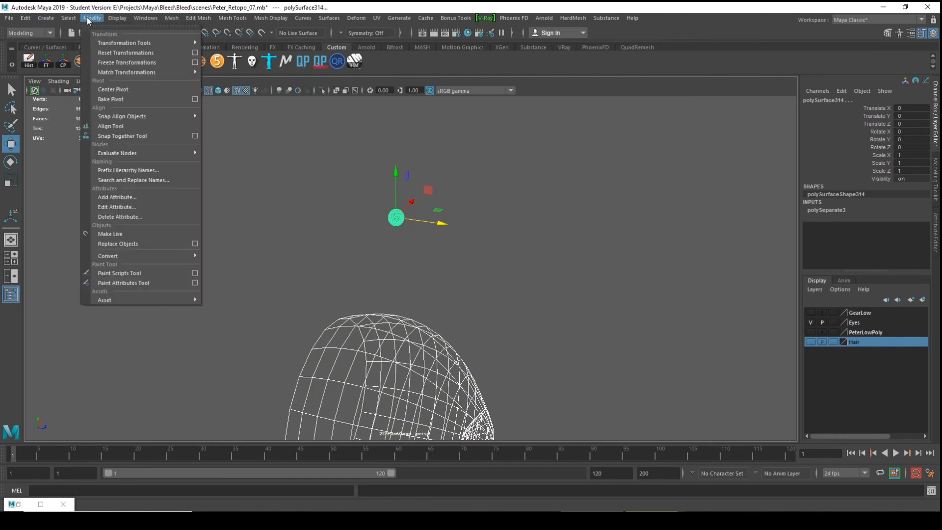
pyautogui.moveTo(129, 44)
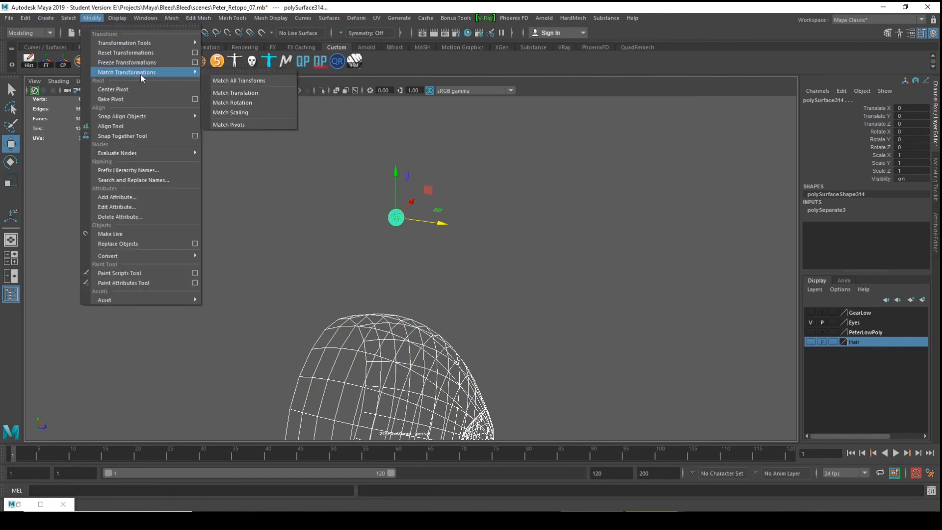
pyautogui.click(244, 79)
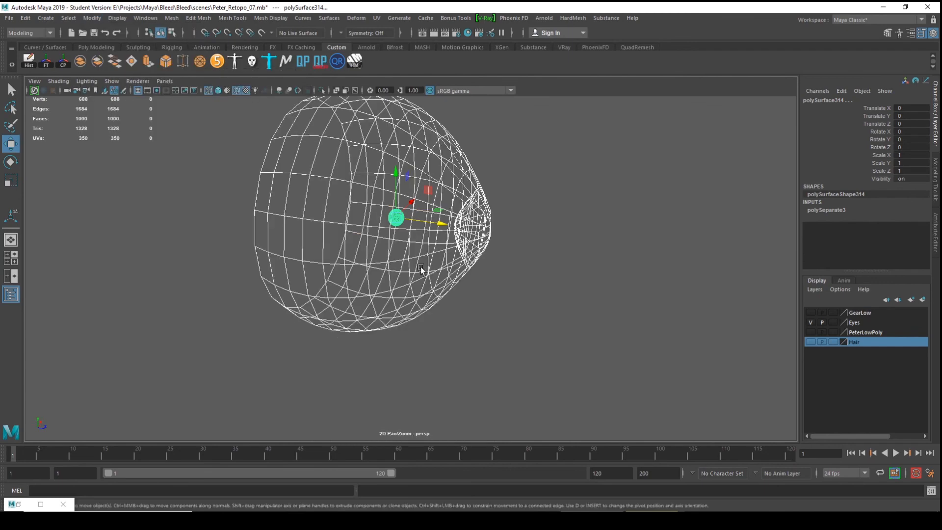
# - Scale Eye_L_Grp down uniformly to about 0.226 around the original eye
pyautogui.keyDown('alt'); pyautogui.moveTo(420, 266); pyautogui.dragTo(216, 280); pyautogui.keyUp('alt')
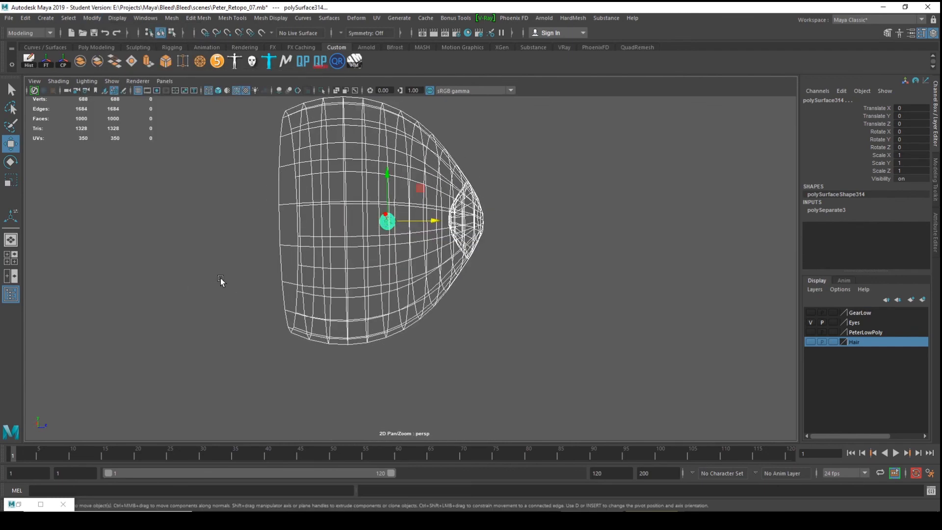
pyautogui.click(474, 256)
pyautogui.moveTo(513, 191); pyautogui.dragTo(466, 259)
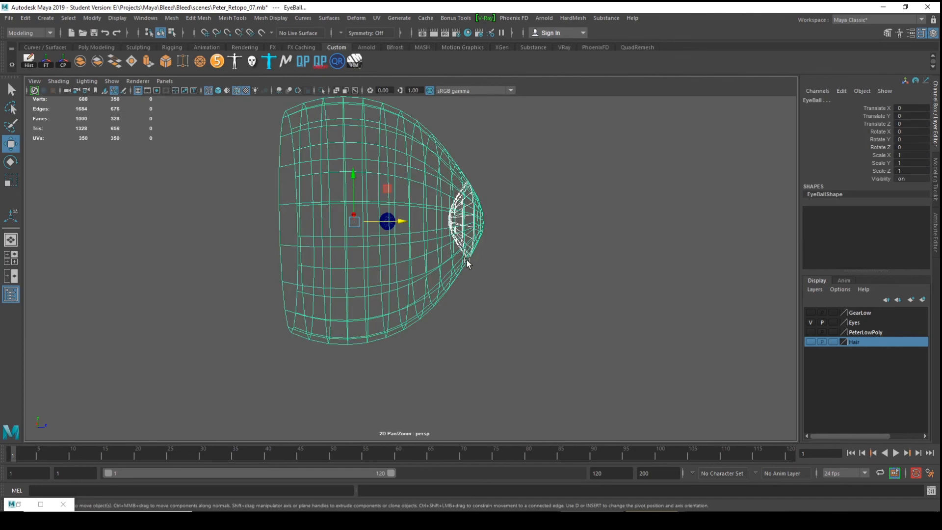
pyautogui.press('Up')
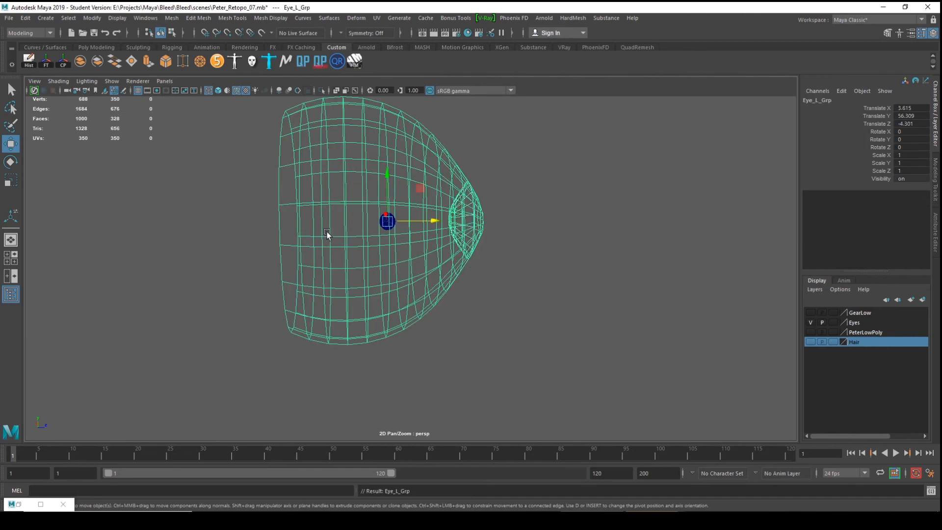
pyautogui.press('r')
pyautogui.moveTo(387, 221); pyautogui.dragTo(236, 219)
pyautogui.scroll(3, 457, 332)
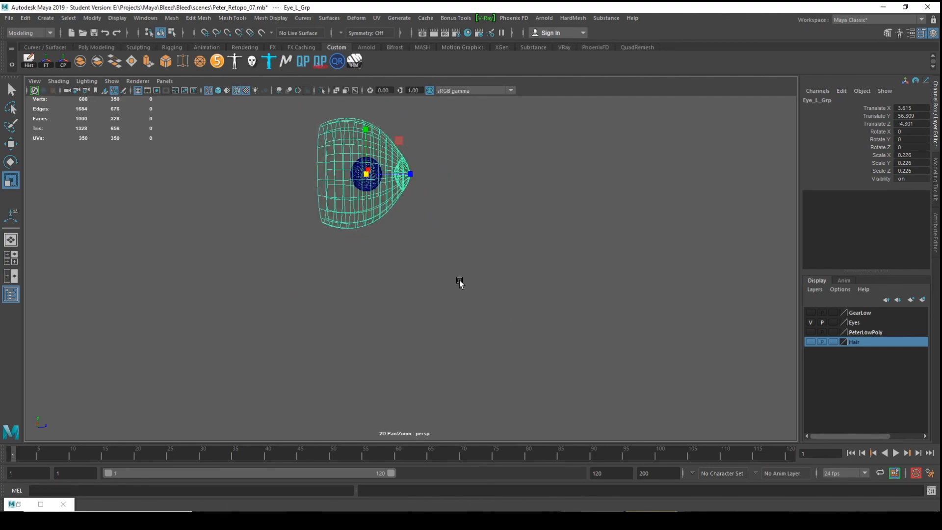
# - Shrink Eye_L_Grp uniformly to a scale of about 0.066 so it approximates the original eye's size
pyautogui.keyDown('alt'); pyautogui.moveTo(459, 280); pyautogui.dragTo(493, 296); pyautogui.keyUp('alt')
pyautogui.scroll(3, 490, 297)
pyautogui.keyDown('alt'); pyautogui.moveTo(466, 301); pyautogui.dragTo(475, 375, button='middle'); pyautogui.keyUp('alt')
pyautogui.keyDown('alt'); pyautogui.moveTo(475, 375); pyautogui.dragTo(662, 472, button='right'); pyautogui.keyUp('alt')
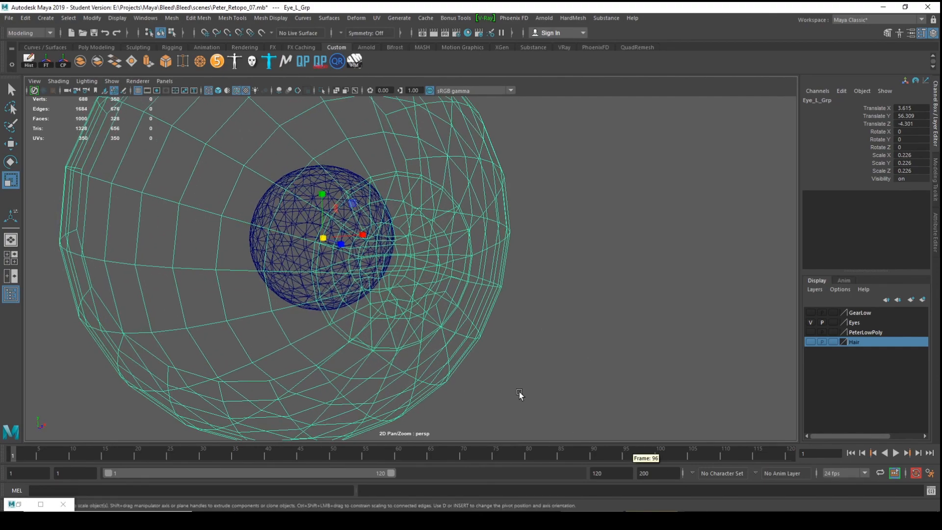
pyautogui.keyDown('alt'); pyautogui.moveTo(519, 391); pyautogui.dragTo(586, 369); pyautogui.keyUp('alt')
pyautogui.keyDown('alt'); pyautogui.moveTo(488, 341); pyautogui.dragTo(583, 325, button='middle'); pyautogui.keyUp('alt')
pyautogui.keyDown('alt'); pyautogui.moveTo(583, 322); pyautogui.dragTo(623, 348, button='right'); pyautogui.keyUp('alt')
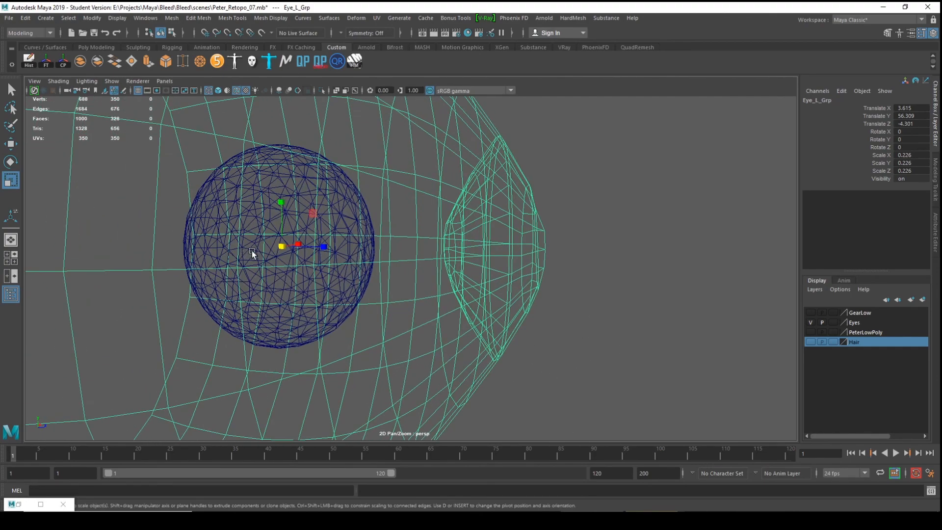
pyautogui.moveTo(281, 246); pyautogui.dragTo(17, 276)
pyautogui.keyDown('alt'); pyautogui.moveTo(332, 296); pyautogui.dragTo(360, 300); pyautogui.keyUp('alt')
pyautogui.keyDown('alt'); pyautogui.moveTo(360, 300); pyautogui.dragTo(459, 309, button='middle'); pyautogui.keyUp('alt')
pyautogui.moveTo(331, 246); pyautogui.dragTo(219, 267)
pyautogui.keyDown('alt'); pyautogui.moveTo(264, 282); pyautogui.dragTo(256, 288, button='middle'); pyautogui.keyUp('alt')
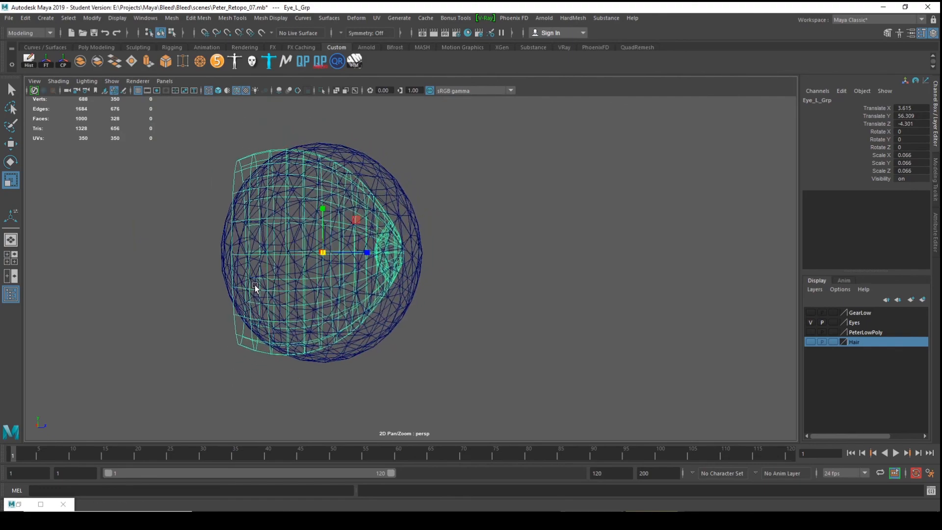
# - Move Eye_L_Grp forward to a Translate Z of about -3.654 and enlarge it uniformly to a scale of about 0.07
pyautogui.keyDown('alt'); pyautogui.moveTo(256, 288); pyautogui.dragTo(345, 304, button='right'); pyautogui.keyUp('alt')
pyautogui.press('w')
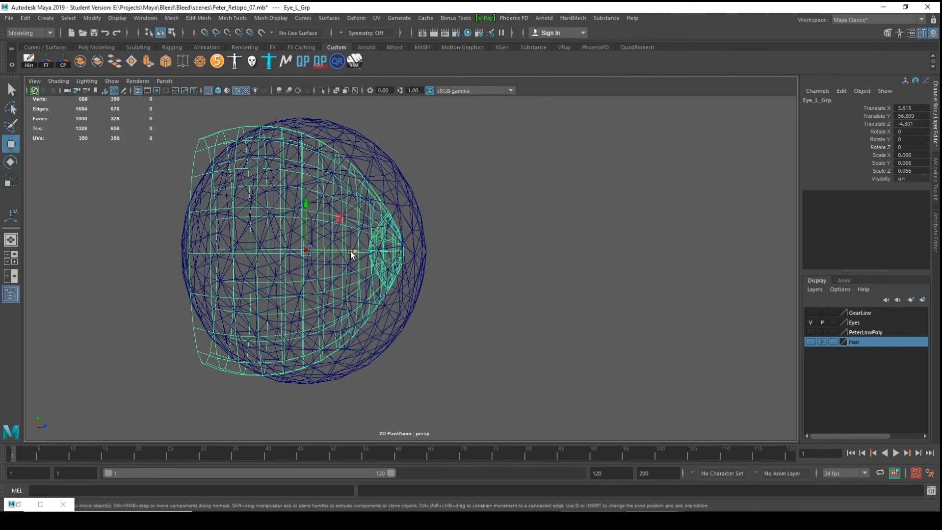
pyautogui.moveTo(351, 252); pyautogui.dragTo(385, 250)
pyautogui.keyDown('alt'); pyautogui.moveTo(254, 295); pyautogui.dragTo(343, 310); pyautogui.keyUp('alt')
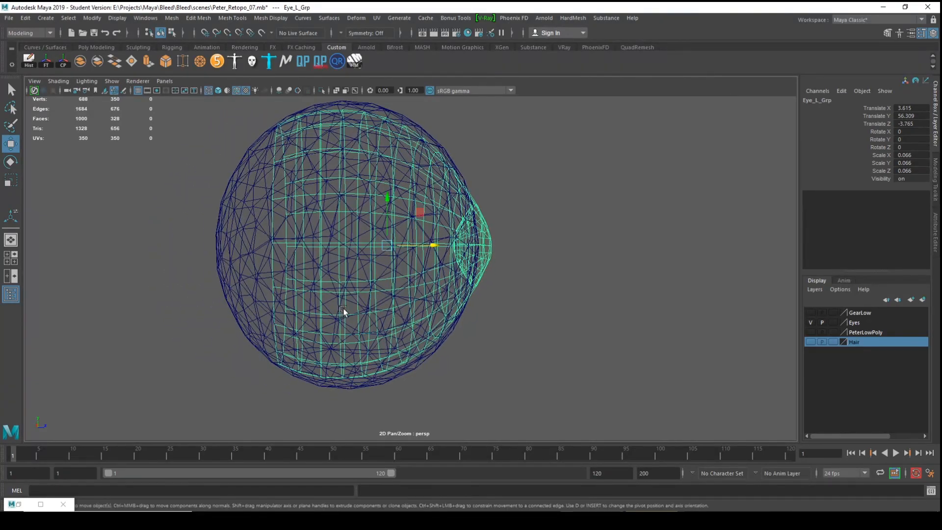
pyautogui.moveTo(429, 247); pyautogui.dragTo(431, 248)
pyautogui.keyDown('alt'); pyautogui.moveTo(383, 269); pyautogui.dragTo(416, 272); pyautogui.keyUp('alt')
pyautogui.press('r')
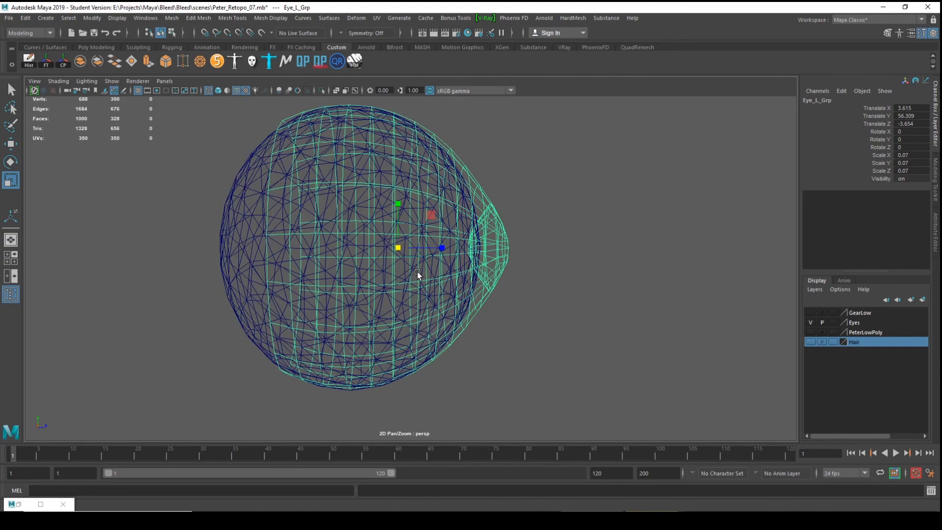
# - Refine the fit of Eye_L_Grp over the original eye with a uniform scale of about 0.068 and Translate Z of about -3.625
pyautogui.press('w')
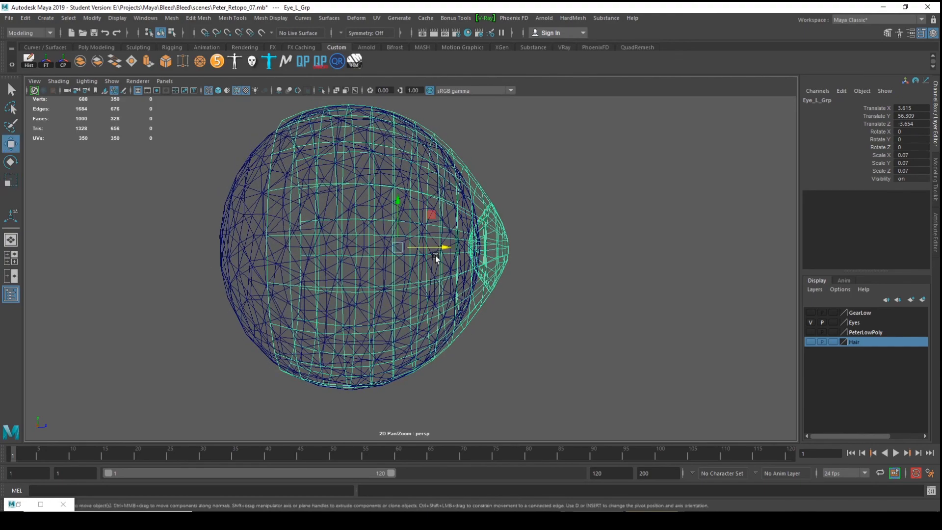
pyautogui.click(434, 253)
pyautogui.hotkey('ctrl', 'z')
pyautogui.moveTo(445, 247); pyautogui.dragTo(441, 248)
pyautogui.press('e')
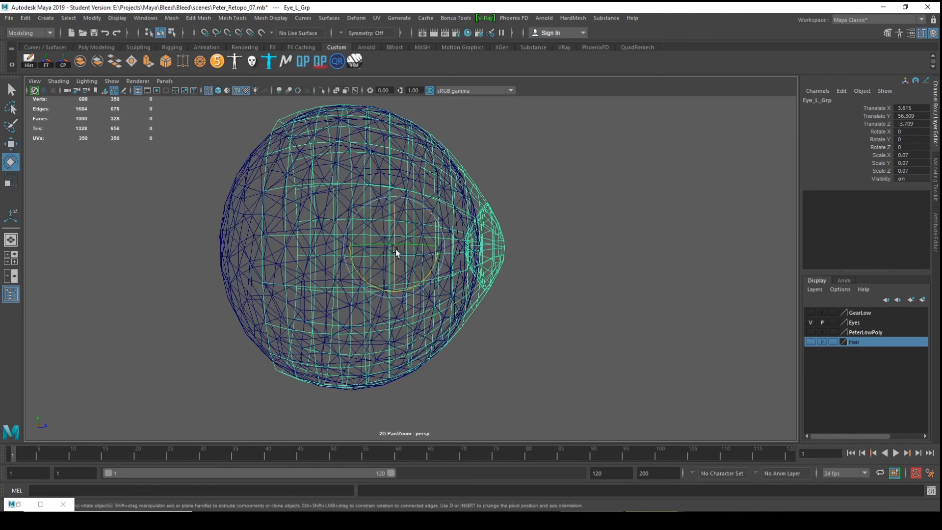
pyautogui.press('r')
pyautogui.moveTo(394, 247); pyautogui.dragTo(390, 254)
pyautogui.keyDown('alt'); pyautogui.moveTo(348, 274); pyautogui.dragTo(377, 264); pyautogui.keyUp('alt')
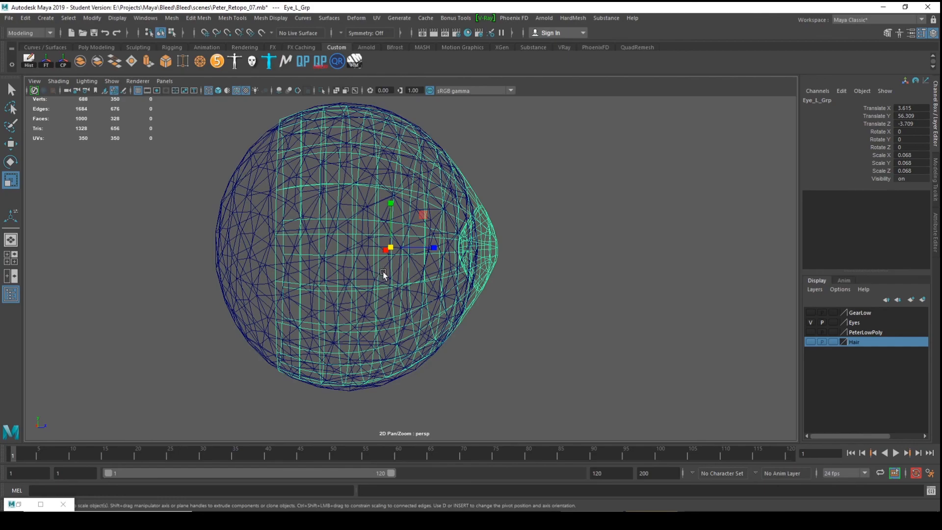
pyautogui.press('w')
pyautogui.moveTo(428, 246); pyautogui.dragTo(551, 317)
pyautogui.click(551, 316)
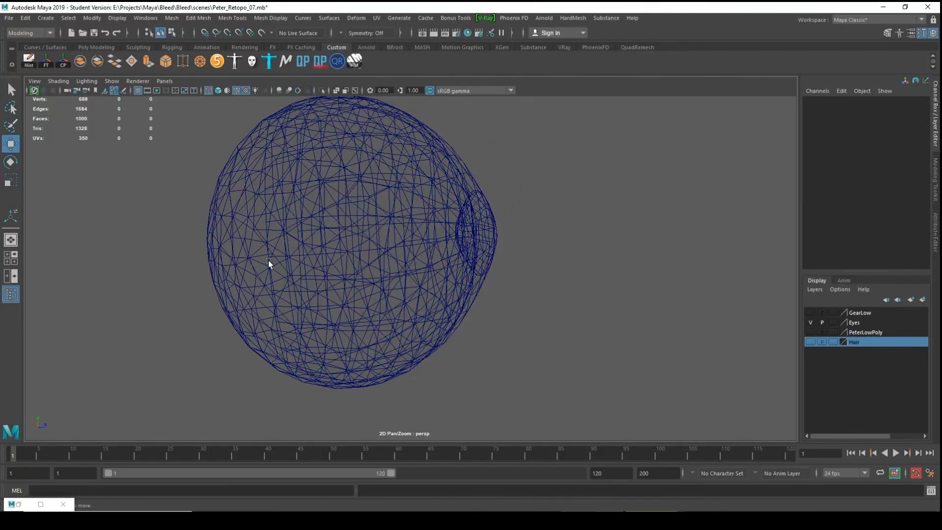
# - Delete the original reference eye, keeping only the new EyeBall and Iris meshes
pyautogui.click(231, 257)
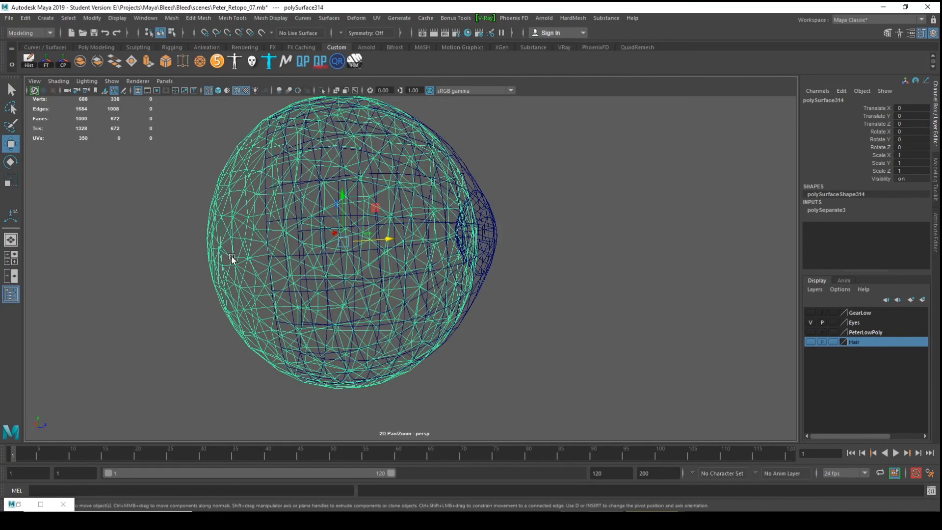
pyautogui.press('Delete')
pyautogui.moveTo(513, 188); pyautogui.dragTo(434, 245)
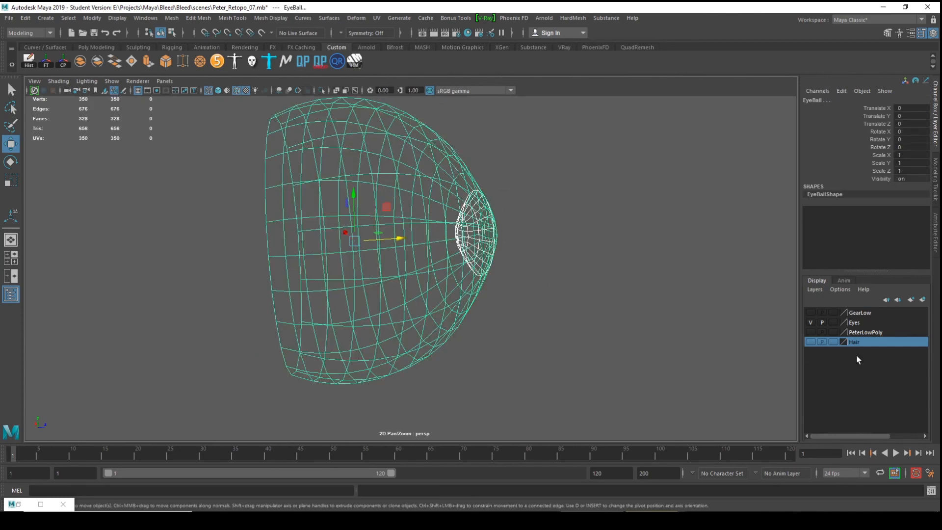
# - Show the PeterLowPoly, Hair and GearLow layers and display the model smooth shaded
pyautogui.click(811, 331)
pyautogui.click(811, 341)
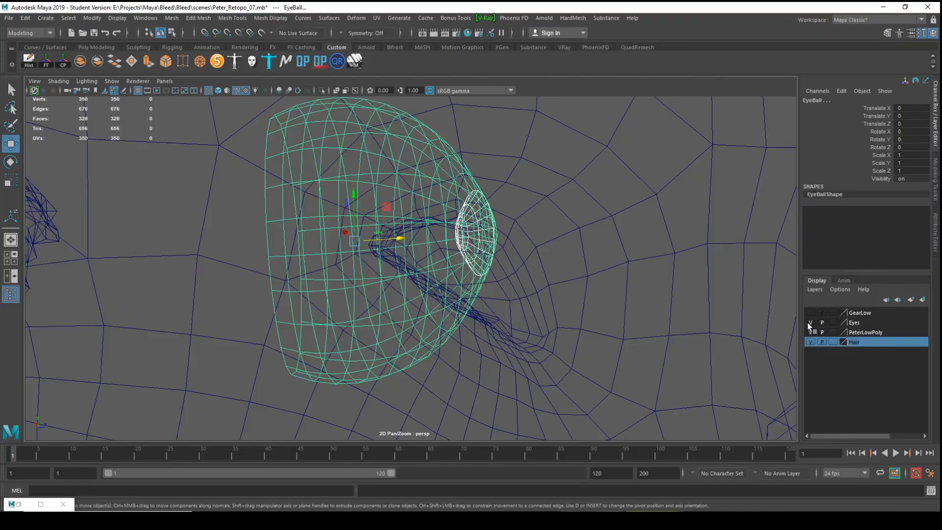
pyautogui.click(811, 313)
pyautogui.scroll(-1, 566, 318)
pyautogui.keyDown('alt'); pyautogui.moveTo(566, 320); pyautogui.dragTo(602, 320); pyautogui.keyUp('alt')
pyautogui.click(601, 321)
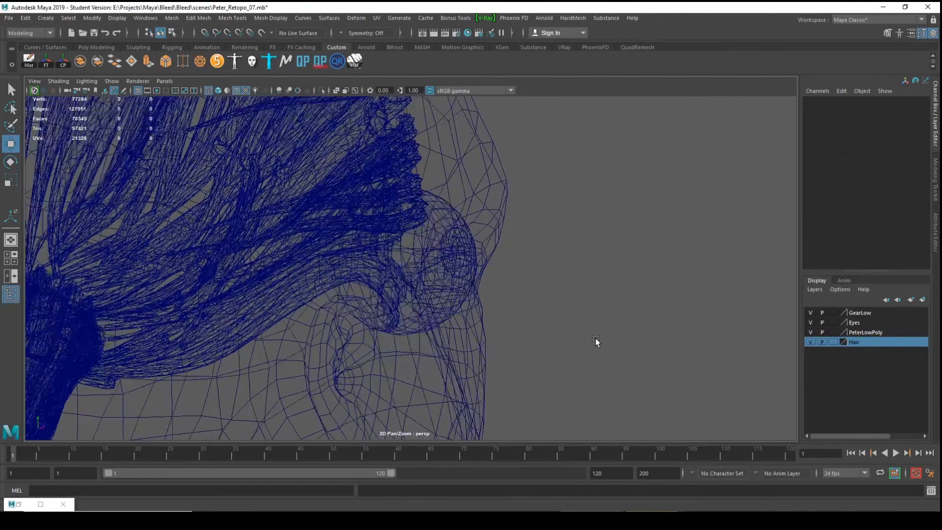
pyautogui.click(218, 90)
pyautogui.moveTo(319, 134)
pyautogui.keyDown('alt'); pyautogui.mouseDown()
pyautogui.moveTo(576, 260)
pyautogui.moveTo(556, 269)
pyautogui.moveTo(544, 216)
pyautogui.moveTo(559, 229)
pyautogui.moveTo(519, 249)
pyautogui.moveTo(227, 275)
pyautogui.moveTo(295, 243)
pyautogui.moveTo(412, 237)
pyautogui.mouseUp(); pyautogui.keyUp('alt')
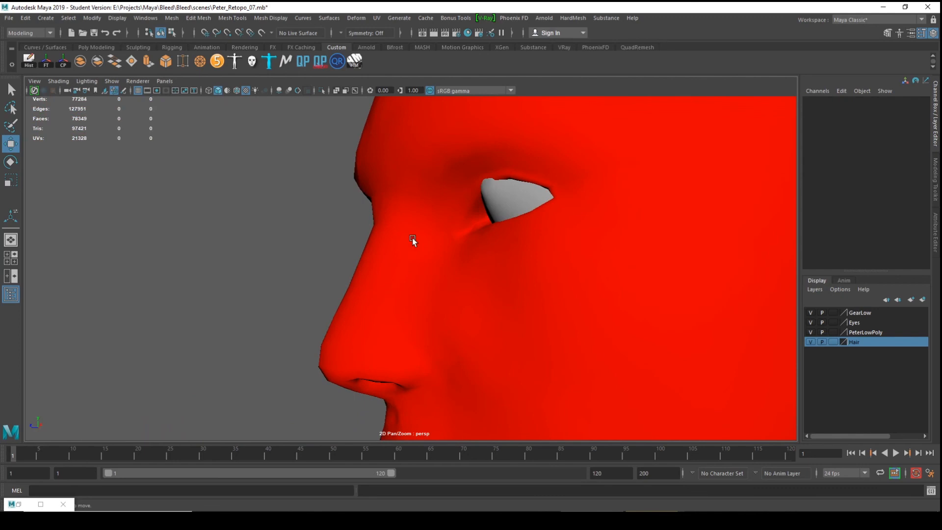
# - Lower Eye_L_Grp in the eye socket to a Translate Y of about 55.903
pyautogui.click(518, 200)
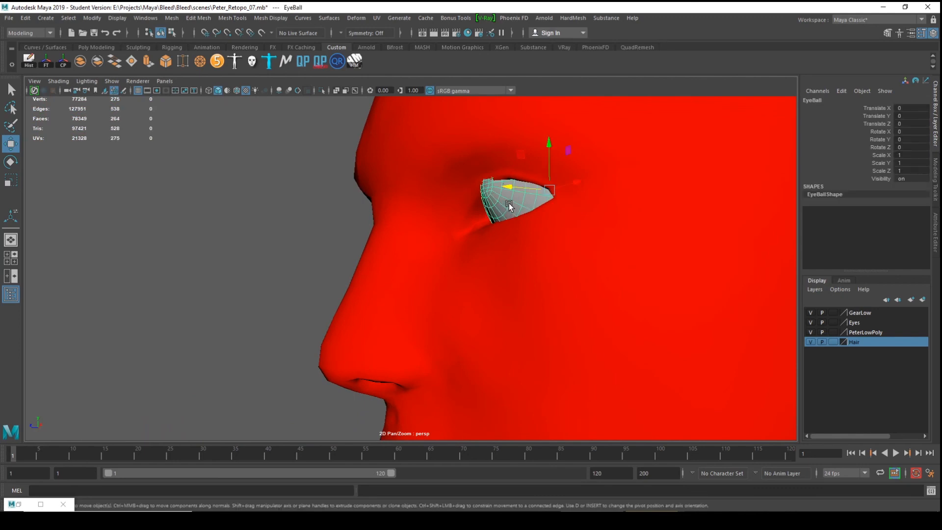
pyautogui.press('Up')
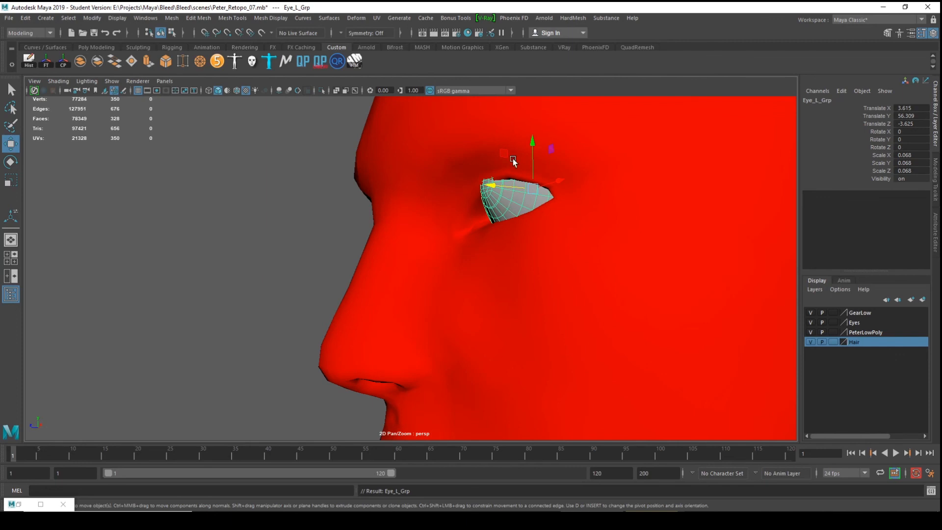
pyautogui.moveTo(532, 141); pyautogui.dragTo(533, 158)
pyautogui.keyDown('alt'); pyautogui.moveTo(227, 325); pyautogui.dragTo(353, 305); pyautogui.keyUp('alt')
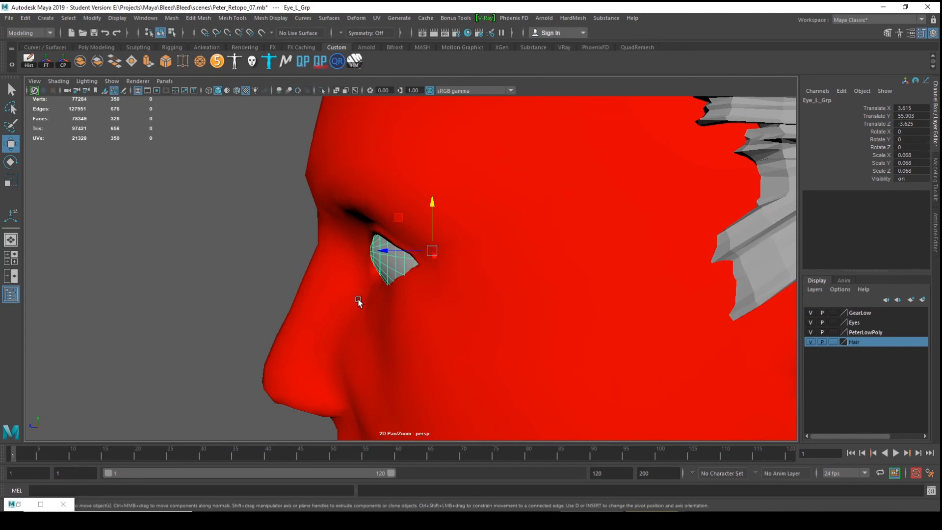
# - Flatten Eye_L_Grp along Z to a scale of about 0.052 and freeze its transformations
pyautogui.press('r')
pyautogui.moveTo(384, 250); pyautogui.dragTo(399, 340)
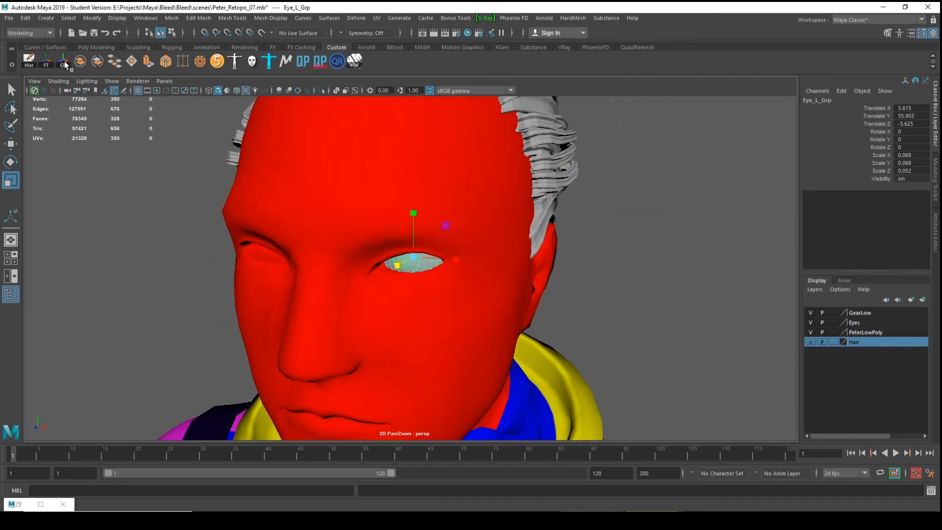
pyautogui.click(47, 63)
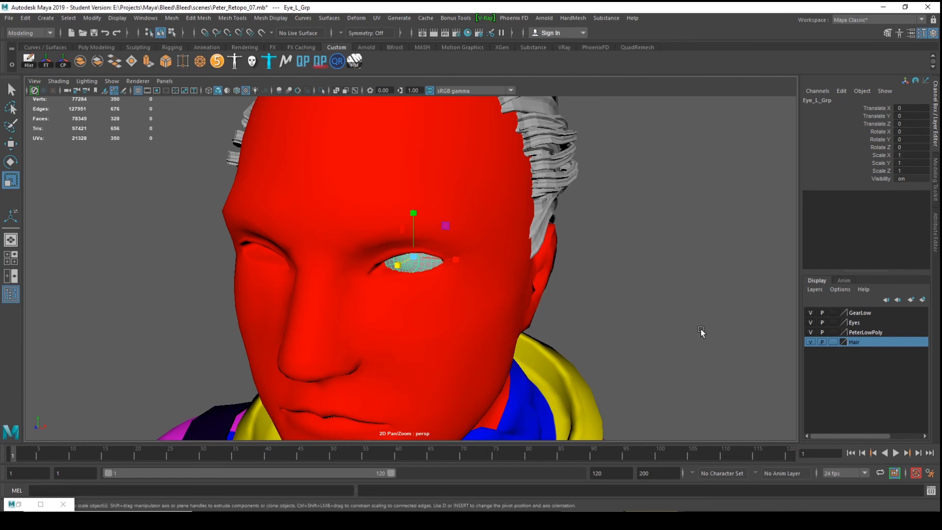
pyautogui.click(672, 340)
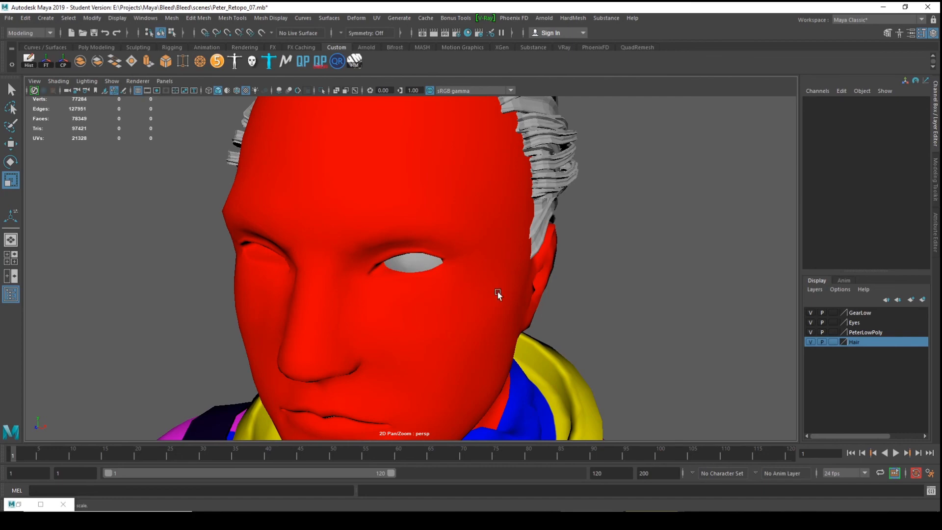
pyautogui.keyDown('alt'); pyautogui.moveTo(497, 291); pyautogui.dragTo(529, 311); pyautogui.keyUp('alt')
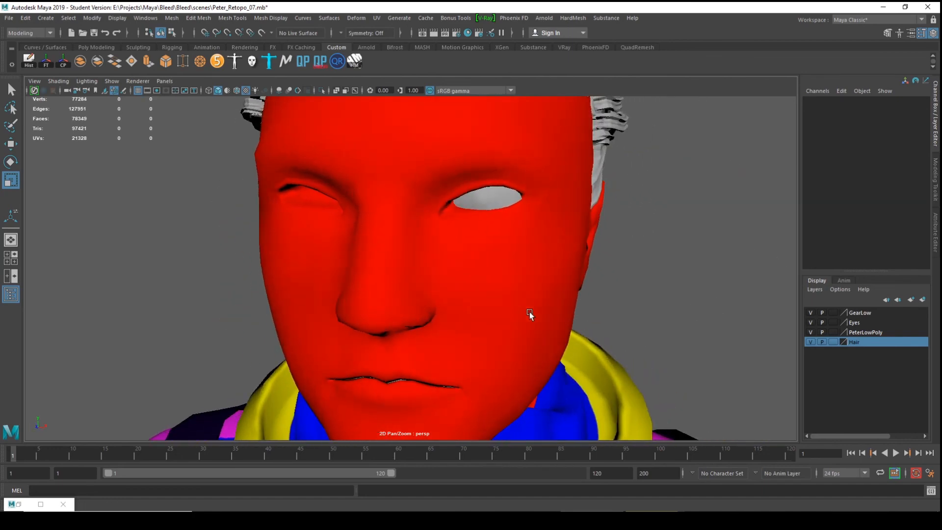
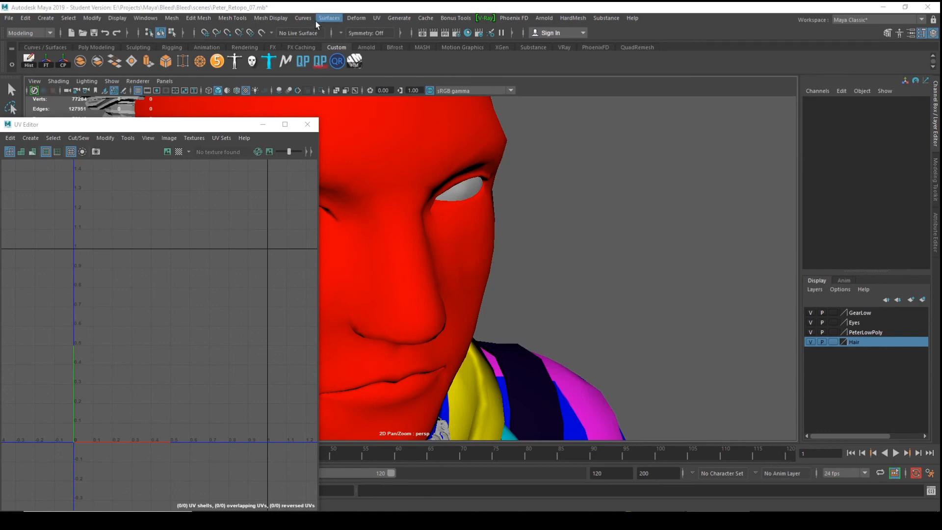
# - Open the Hypershade and clear all shading nodes from the Untitled_1 graph
pyautogui.click(468, 33)
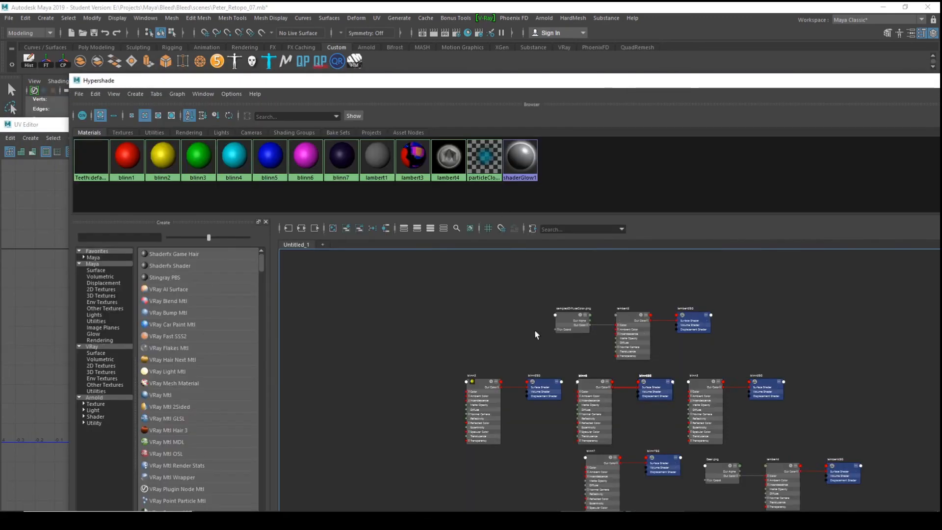
pyautogui.click(333, 229)
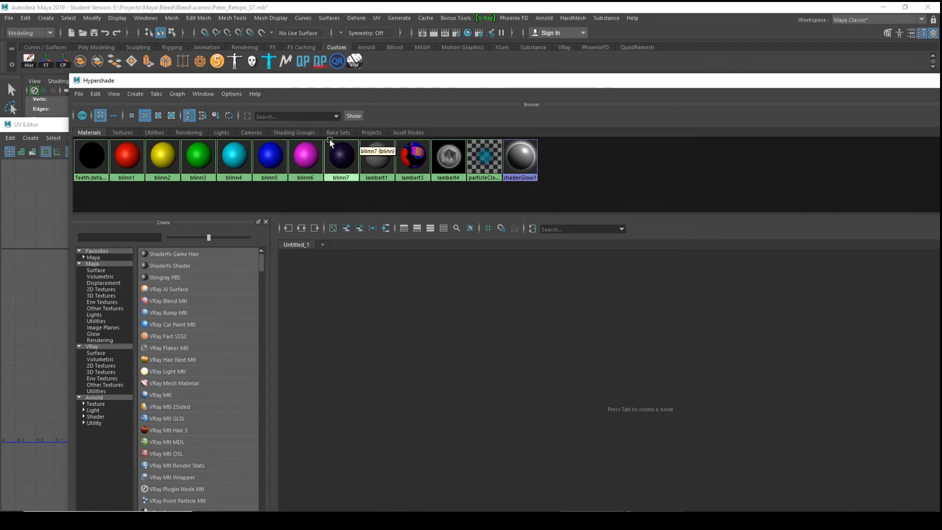
# - Delete the seven coloured materials blinn1 through blinn7 and the black Teeth material from the scene
pyautogui.click(352, 159)
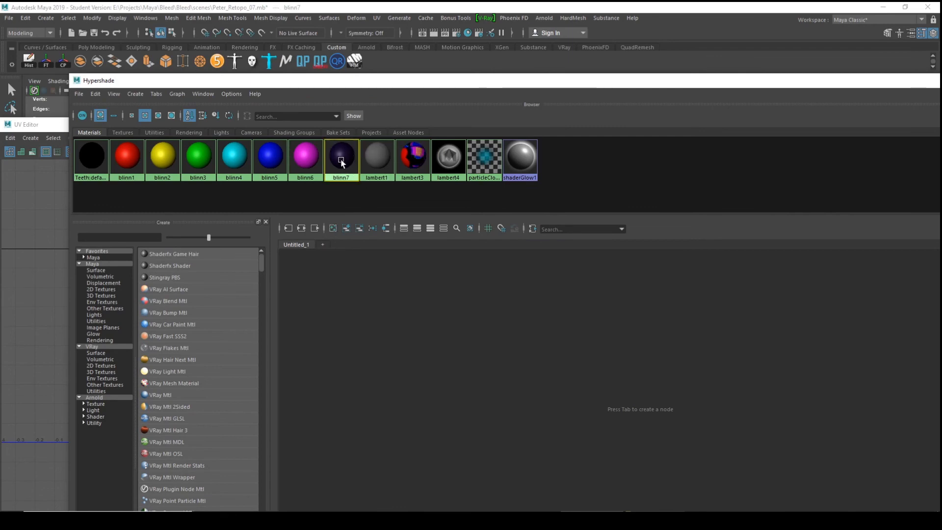
pyautogui.press('Delete')
pyautogui.click(300, 158)
pyautogui.press('Delete')
pyautogui.click(270, 158)
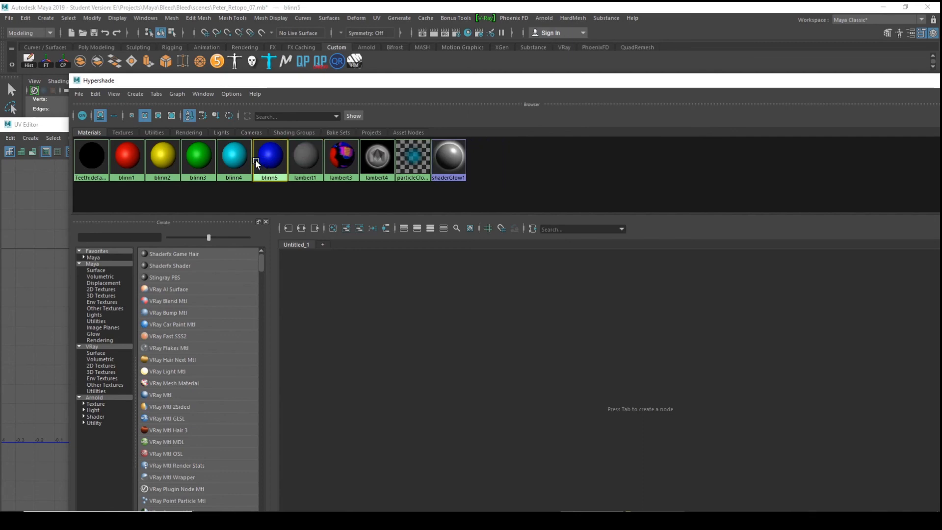
pyautogui.press('Delete')
pyautogui.press('Delete')
pyautogui.click(199, 158)
pyautogui.press('Delete')
pyautogui.click(162, 158)
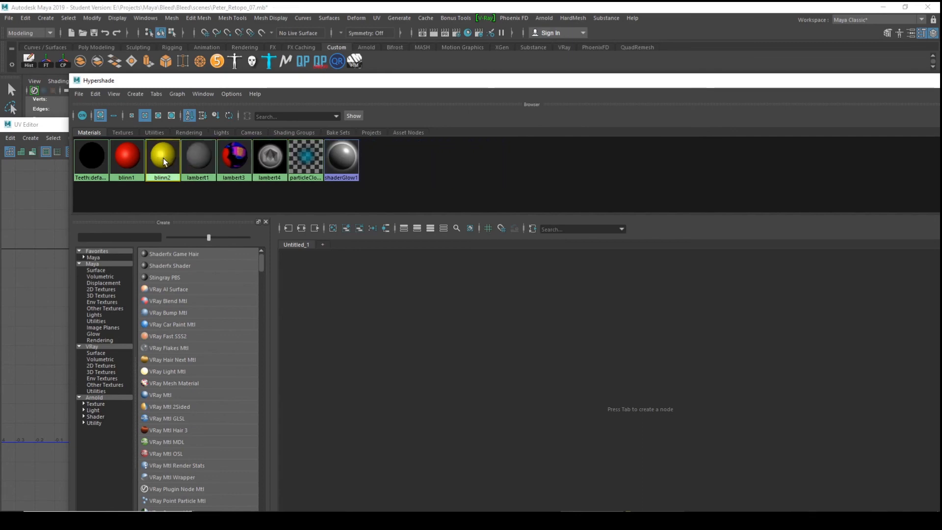
pyautogui.press('Delete')
pyautogui.click(131, 157)
pyautogui.press('Delete')
pyautogui.click(91, 159)
pyautogui.press('Delete')
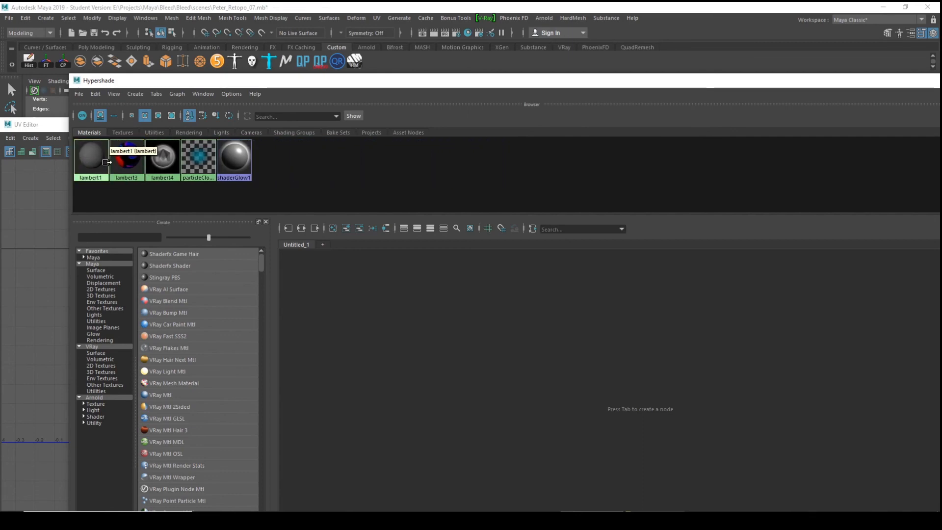
# - Select the lambert3 material among the remaining scene materials
pyautogui.click(95, 164)
pyautogui.click(130, 160)
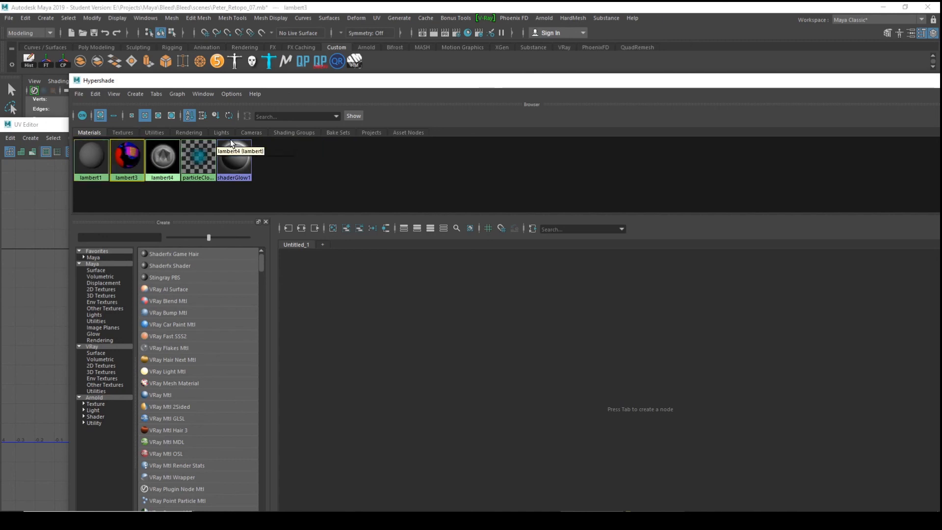
# - Select the objects that use the lambert3 material to identify what it is assigned to
pyautogui.moveTo(478, 89); pyautogui.dragTo(476, 305)
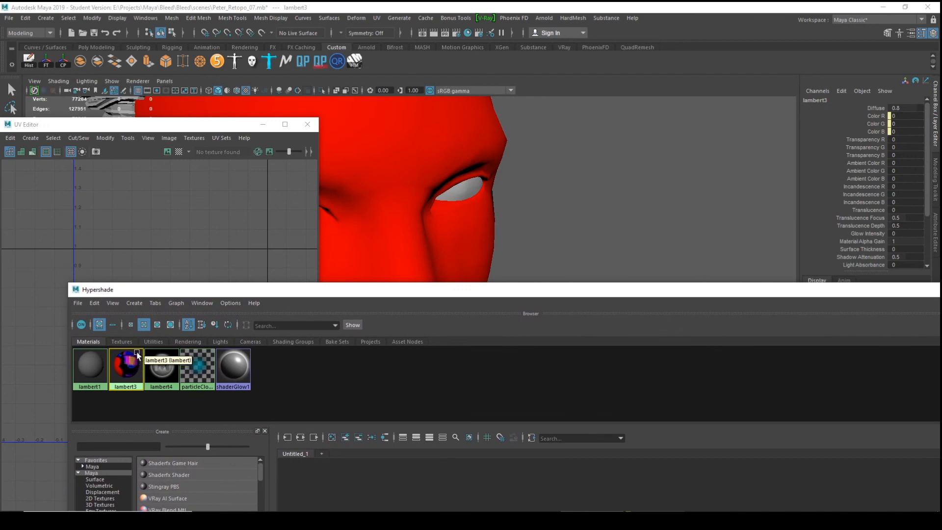
pyautogui.rightClick(128, 364)
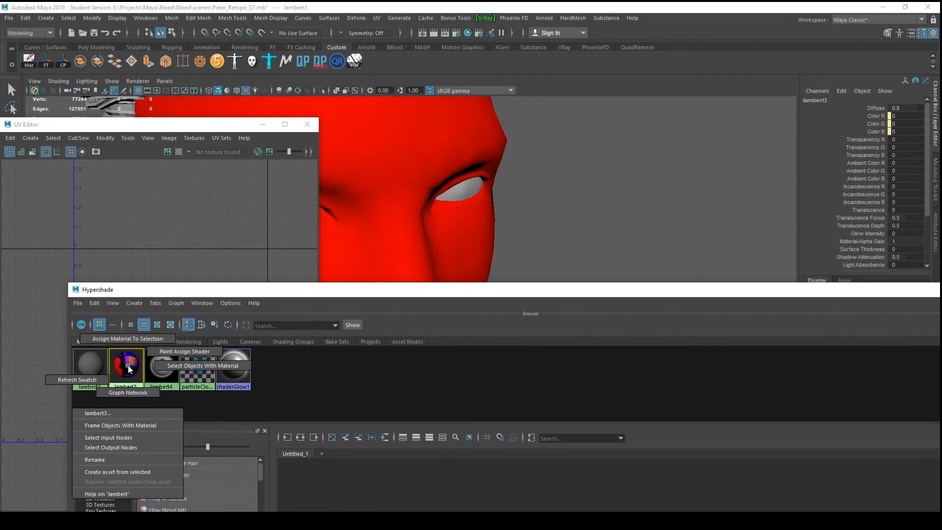
pyautogui.click(197, 365)
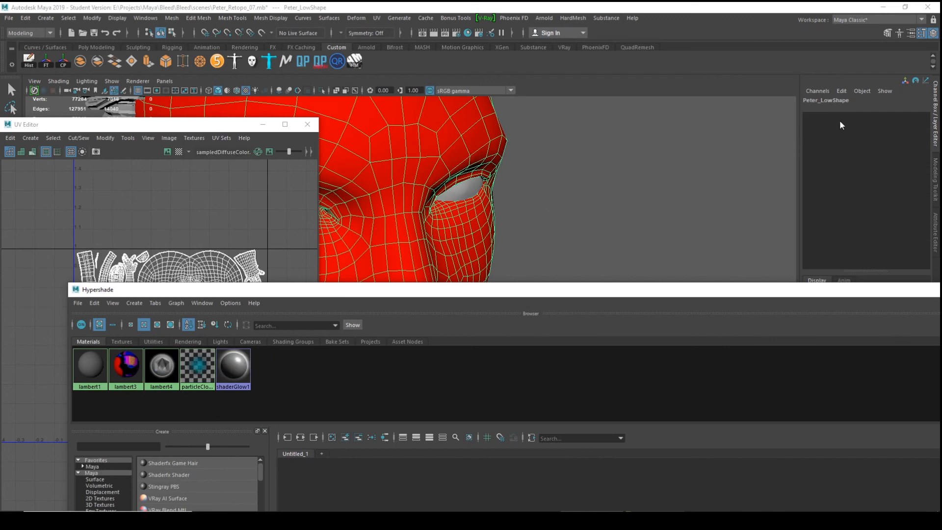
# - Rename the lambert3 material as Suit_Mt
pyautogui.click(130, 372)
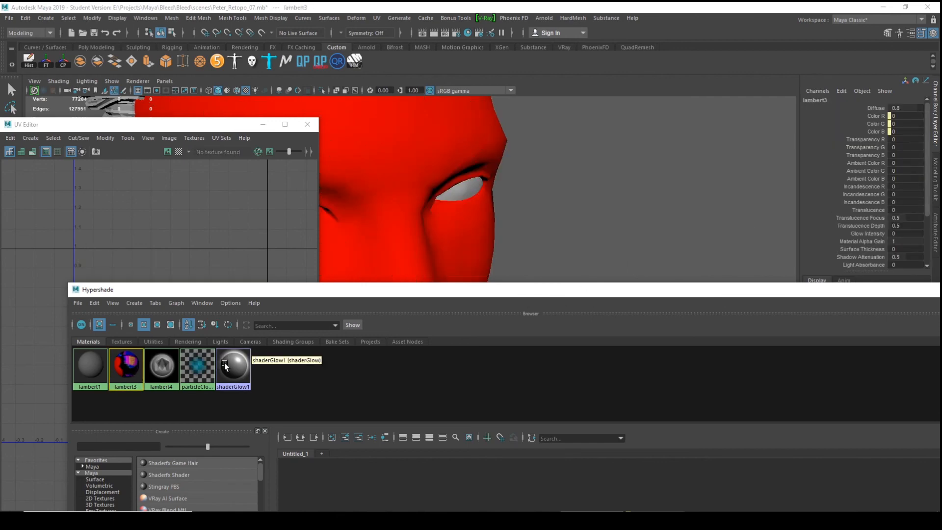
pyautogui.click(817, 98)
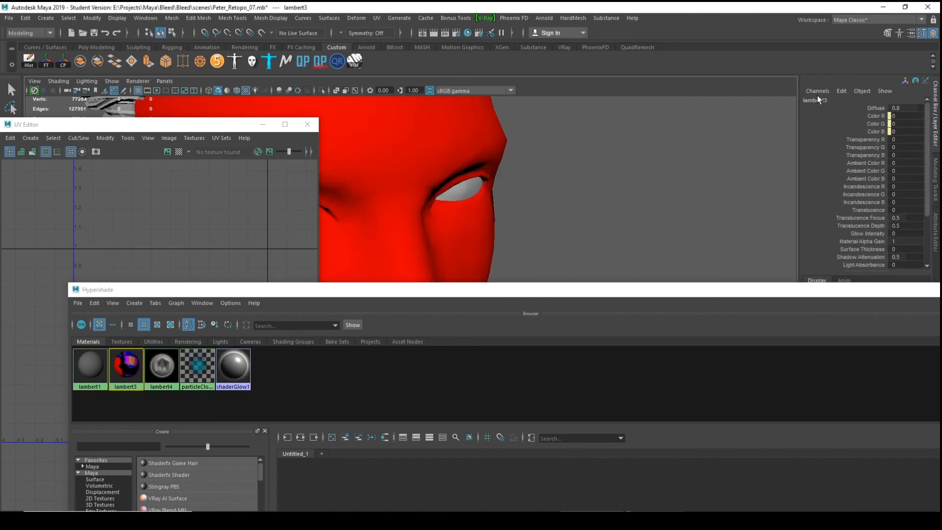
pyautogui.click(817, 99)
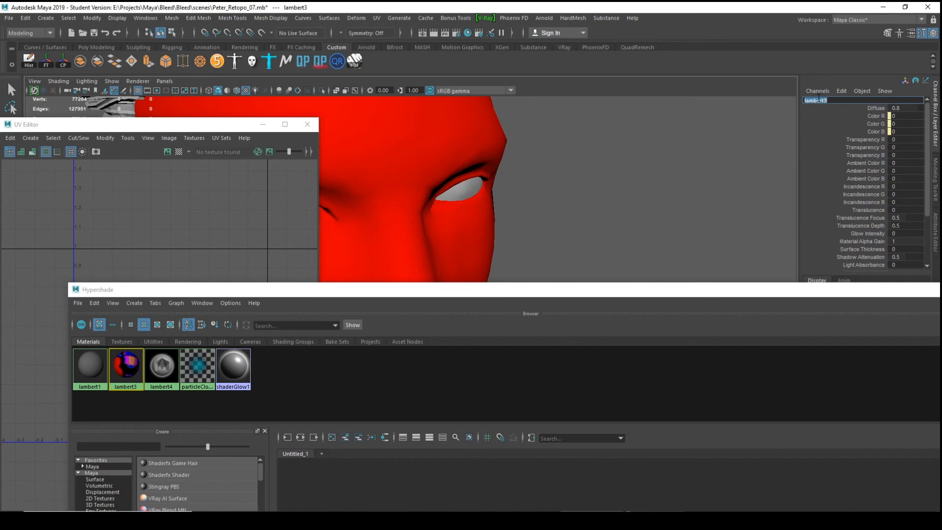
pyautogui.write('Suit Mt')
pyautogui.press('Return')
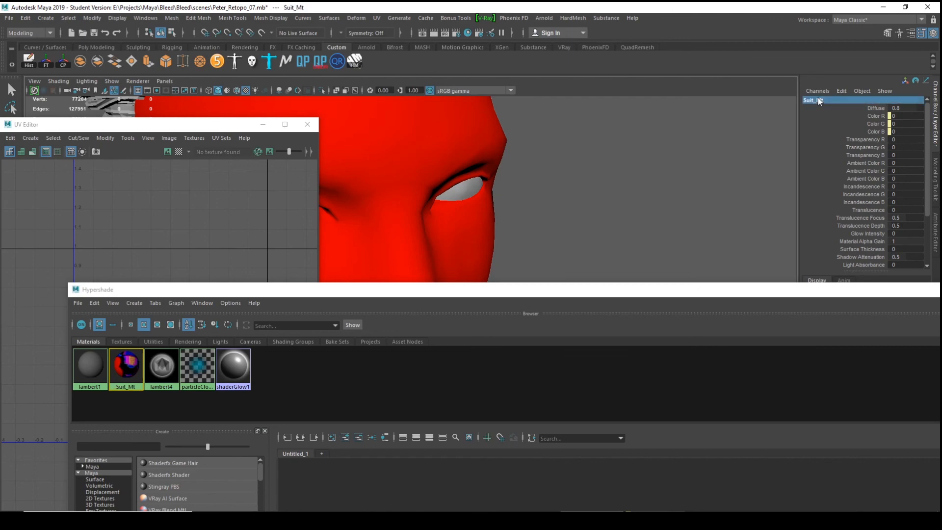
# - Select the objects that use the lambert4 material and examine their UV layout
pyautogui.click(158, 366)
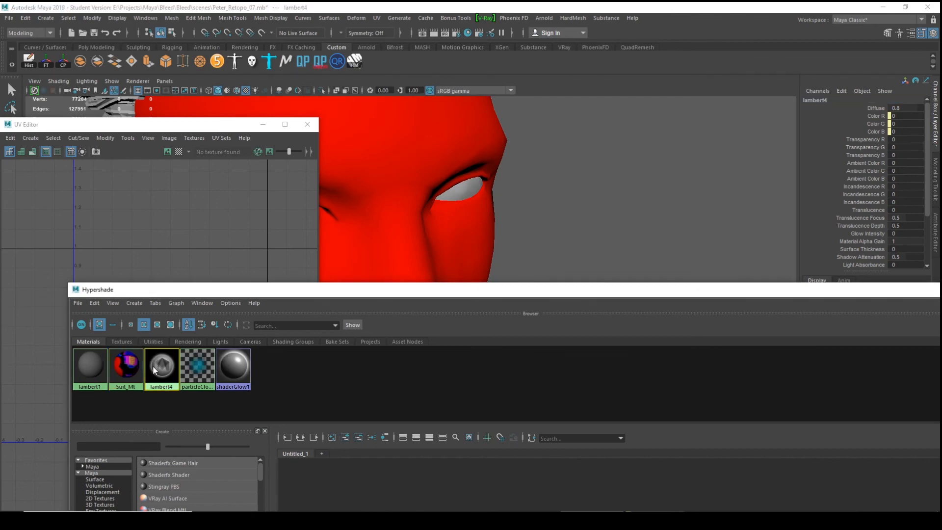
pyautogui.rightClick(152, 366)
pyautogui.moveTo(157, 369); pyautogui.dragTo(210, 364, button='right')
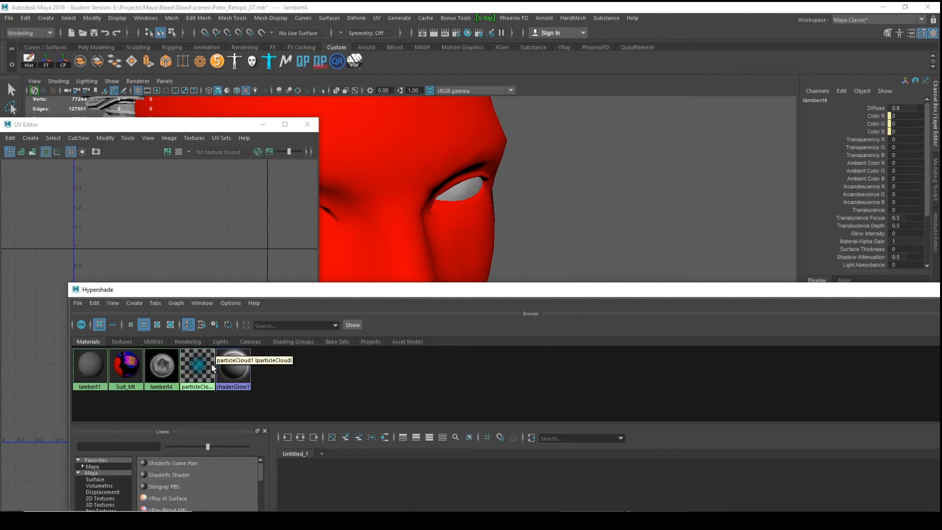
pyautogui.moveTo(208, 128); pyautogui.dragTo(210, 52)
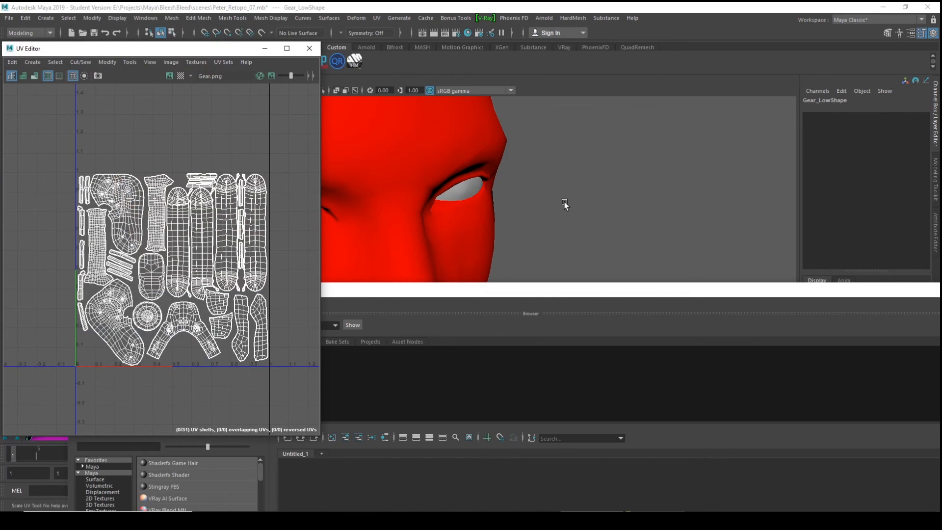
pyautogui.keyDown('alt'); pyautogui.moveTo(564, 201); pyautogui.dragTo(589, 143); pyautogui.keyUp('alt')
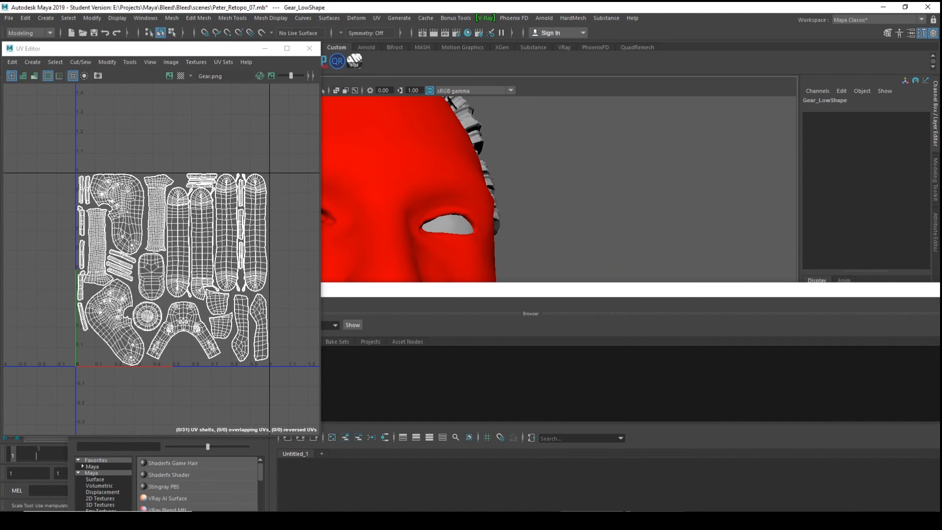
pyautogui.click(509, 288)
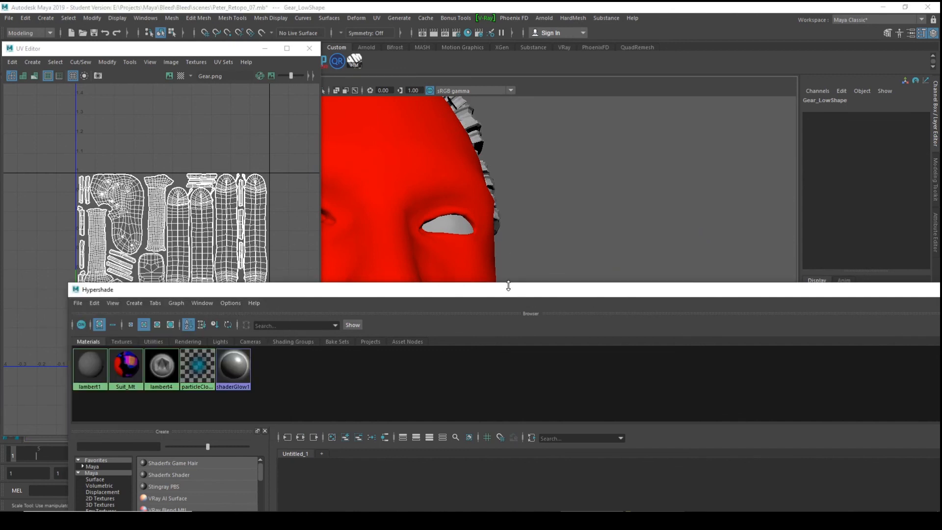
# - Rename the lambert4 material as Gear_Mt
pyautogui.click(162, 378)
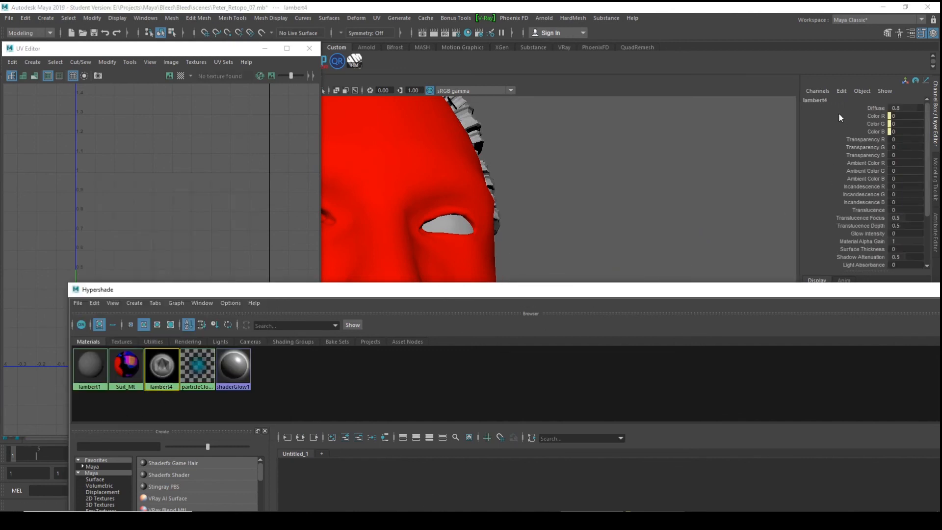
pyautogui.click(817, 100)
pyautogui.write('d')
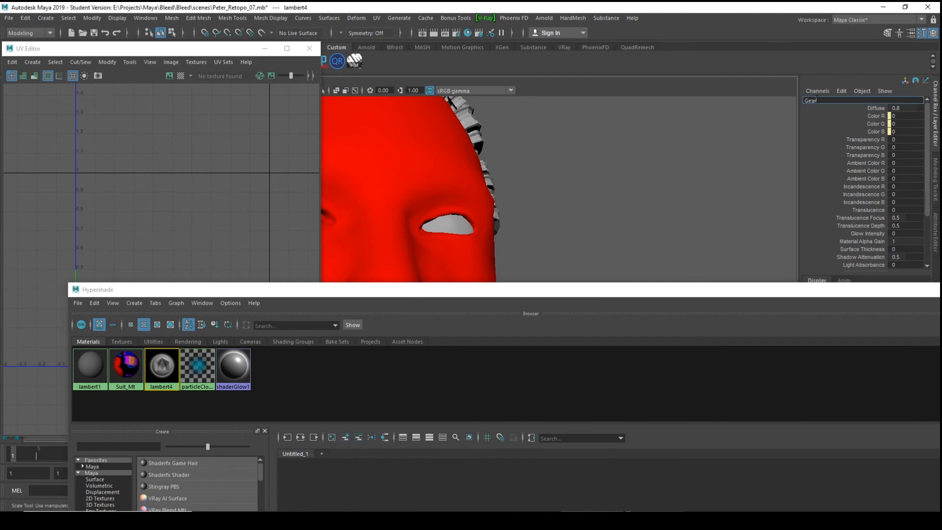
pyautogui.write('ear Mt')
pyautogui.press('Return')
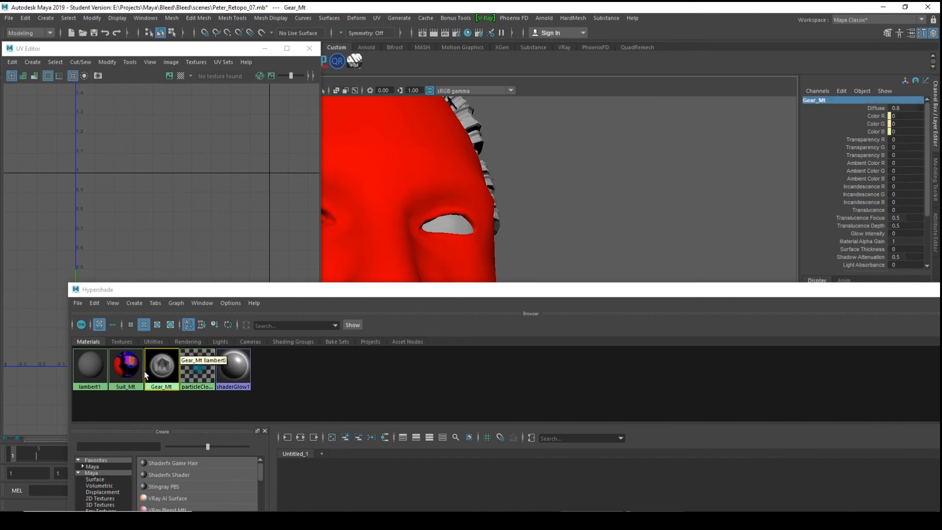
pyautogui.click(92, 367)
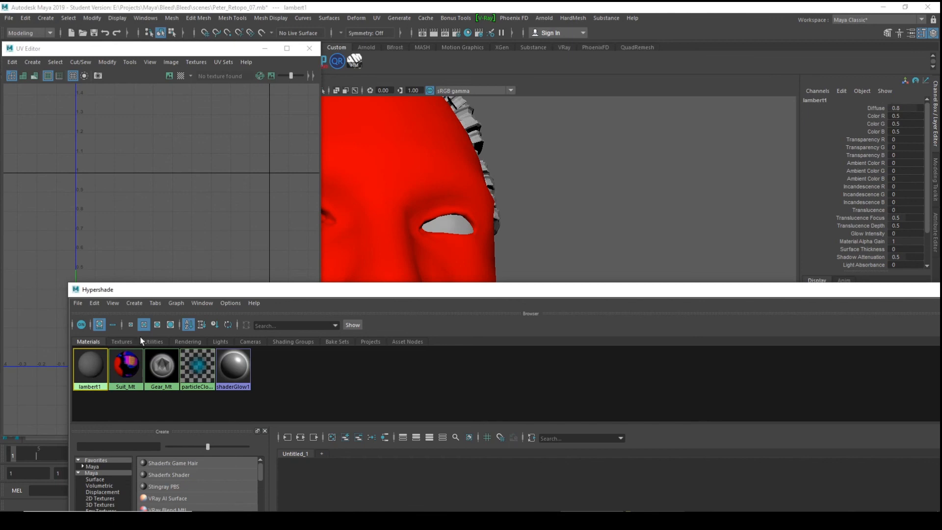
pyautogui.moveTo(86, 363); pyautogui.dragTo(87, 368, button='middle')
pyautogui.moveTo(90, 369); pyautogui.dragTo(485, 204, button='middle')
# - Create two new Blinn materials in the Hypershade
pyautogui.moveTo(382, 293); pyautogui.dragTo(418, 200)
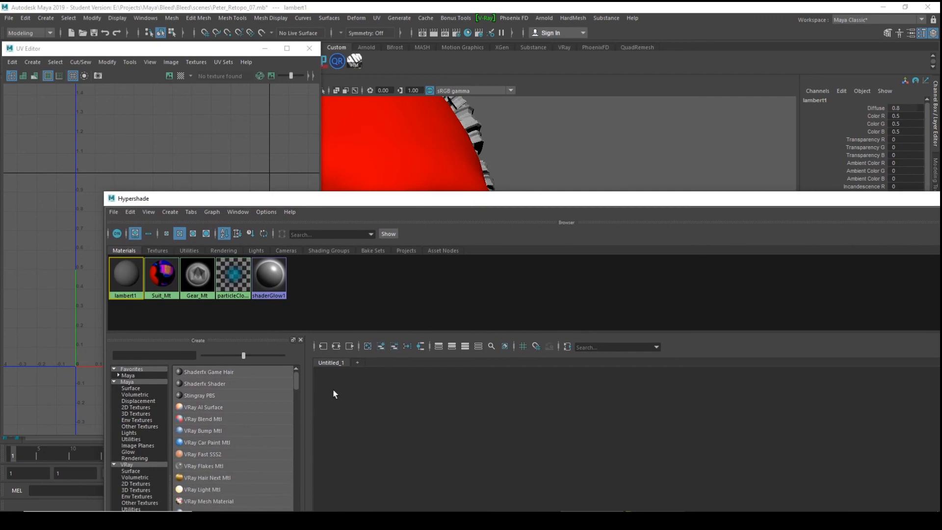
pyautogui.click(131, 375)
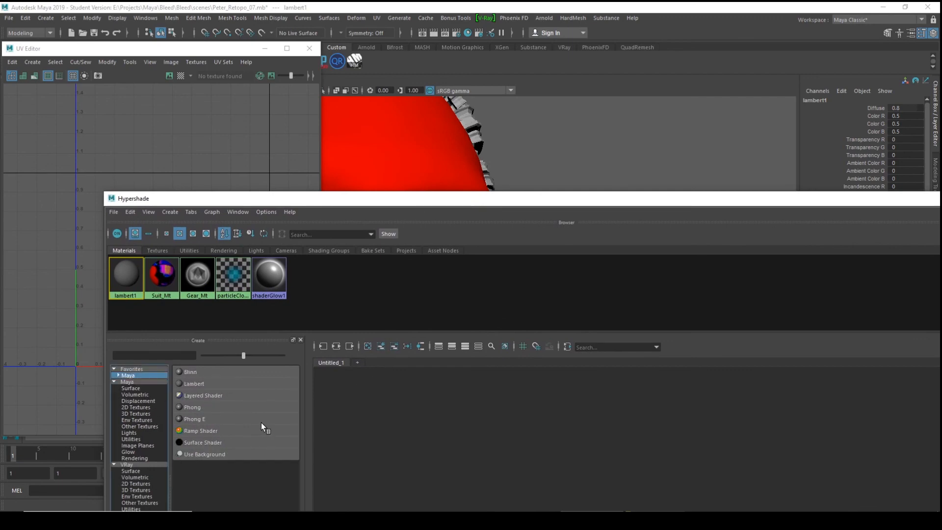
pyautogui.click(190, 372)
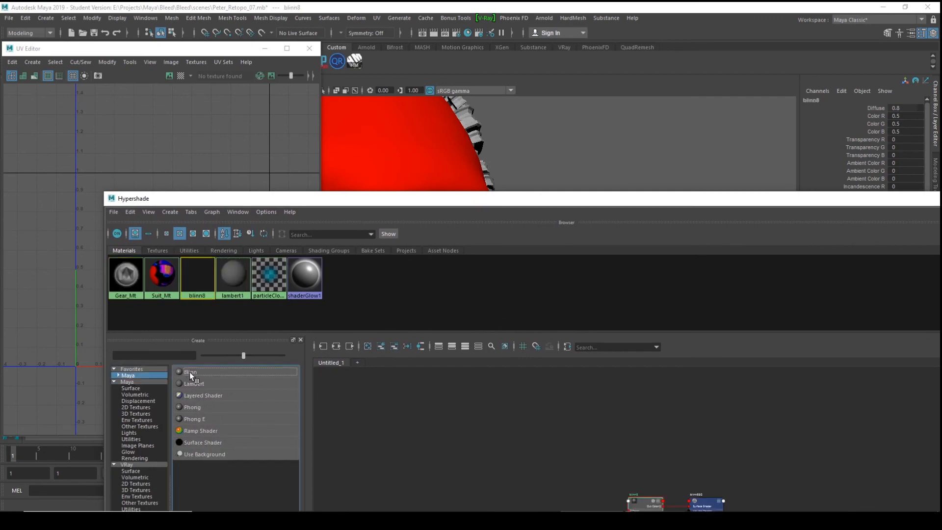
pyautogui.click(190, 372)
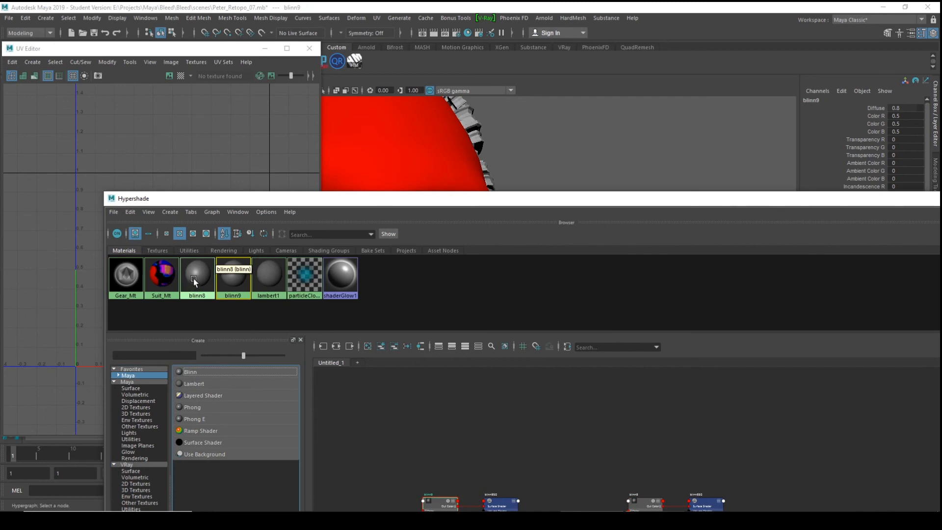
# - Rename the first new Blinn material as EyeBall_MT
pyautogui.click(193, 278)
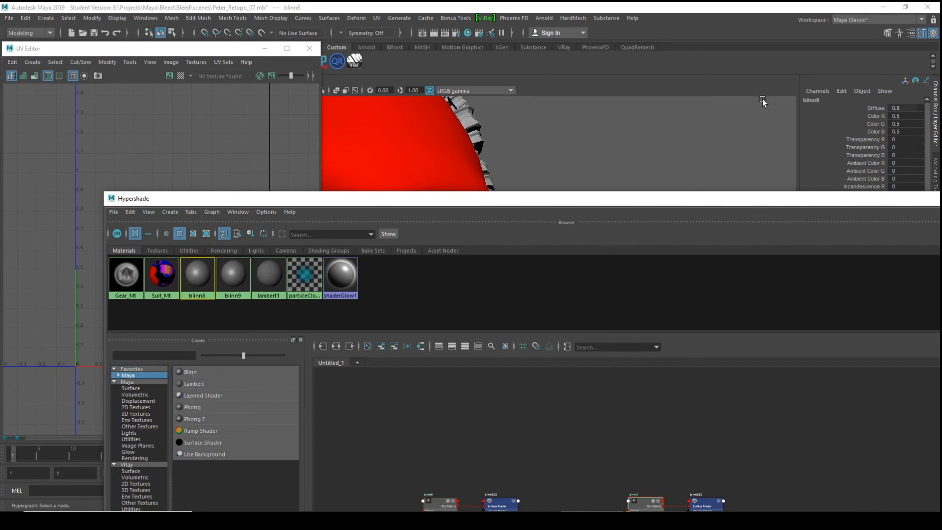
pyautogui.doubleClick(814, 100)
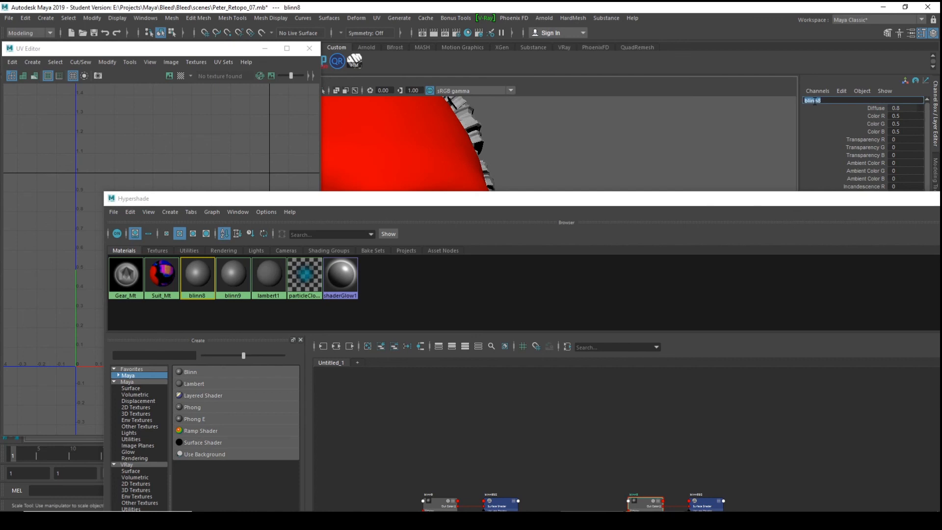
pyautogui.write('eu')
pyautogui.write('eBall M')
pyautogui.press('BackSpace')
pyautogui.write('E')
pyautogui.press('Return')
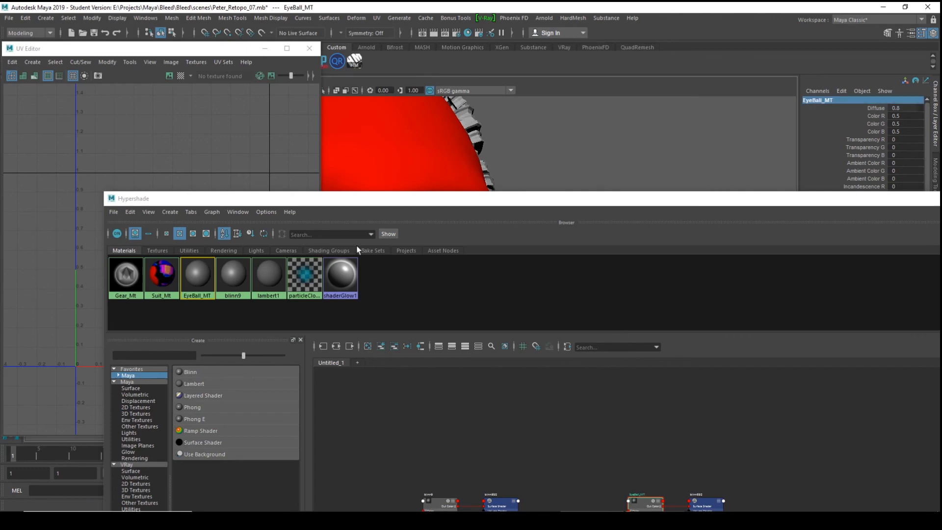
# - Rename the second new Blinn material as Iris_Mt
pyautogui.click(232, 277)
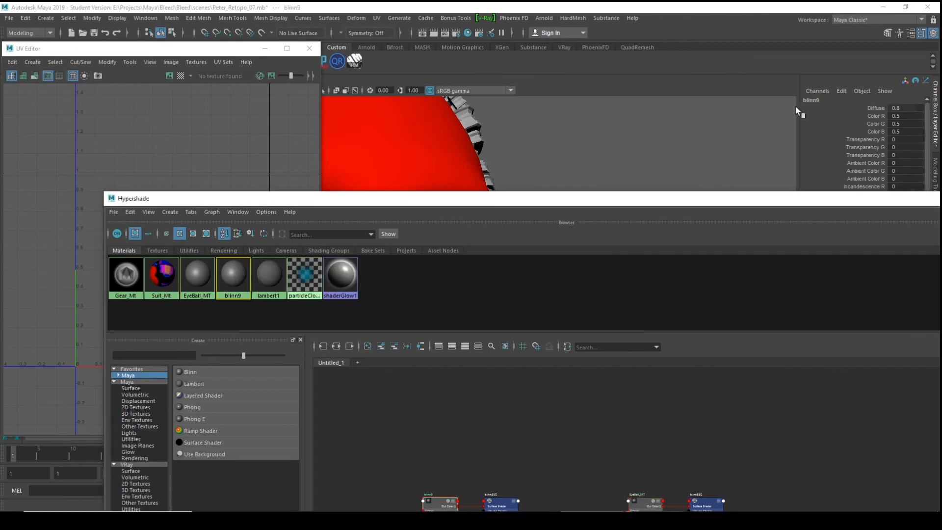
pyautogui.doubleClick(810, 100)
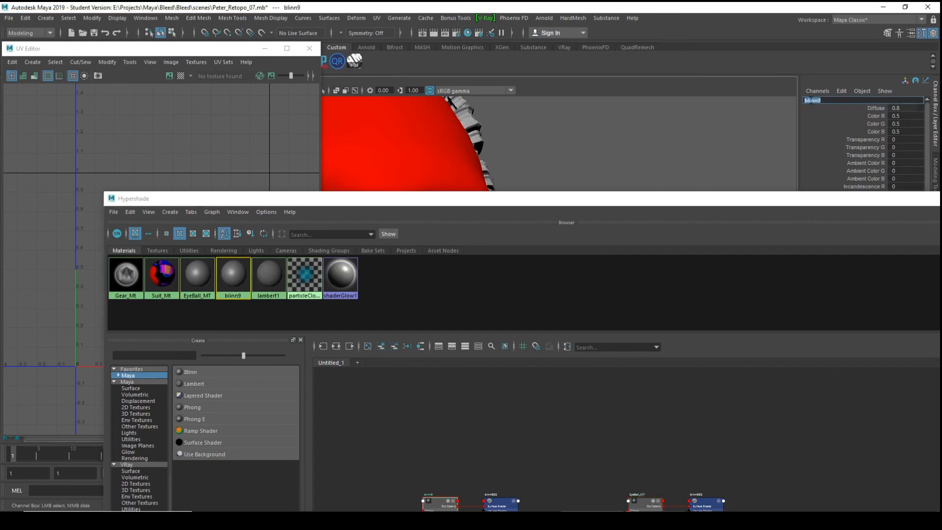
pyautogui.press('BackSpace')
pyautogui.write('Iris_Mt')
pyautogui.press('Return')
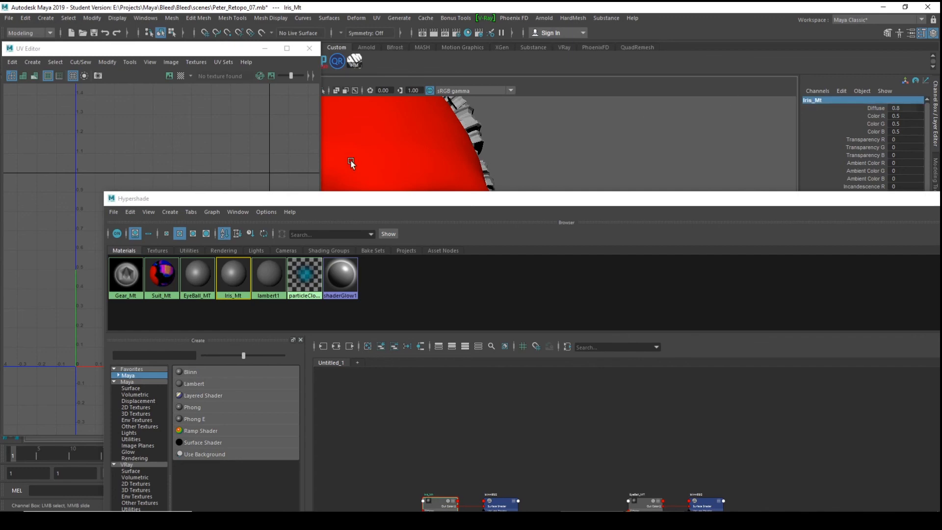
# - Assign the EyeBall_MT material to the EyeBall mesh in the character's eye socket, then clear the selection
pyautogui.moveTo(506, 194); pyautogui.dragTo(476, 306)
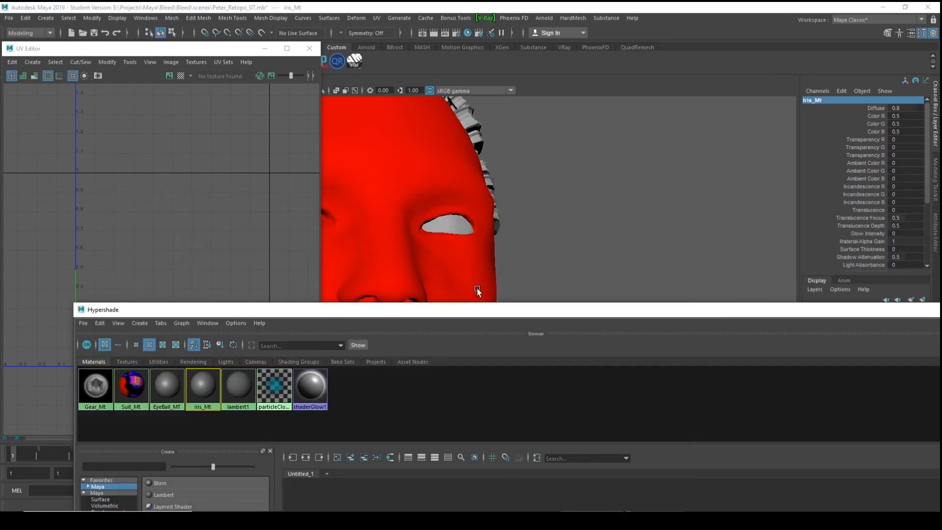
pyautogui.keyDown('alt'); pyautogui.moveTo(496, 162); pyautogui.dragTo(551, 196); pyautogui.keyUp('alt')
pyautogui.keyDown('alt'); pyautogui.moveTo(551, 196); pyautogui.dragTo(546, 253, button='right'); pyautogui.keyUp('alt')
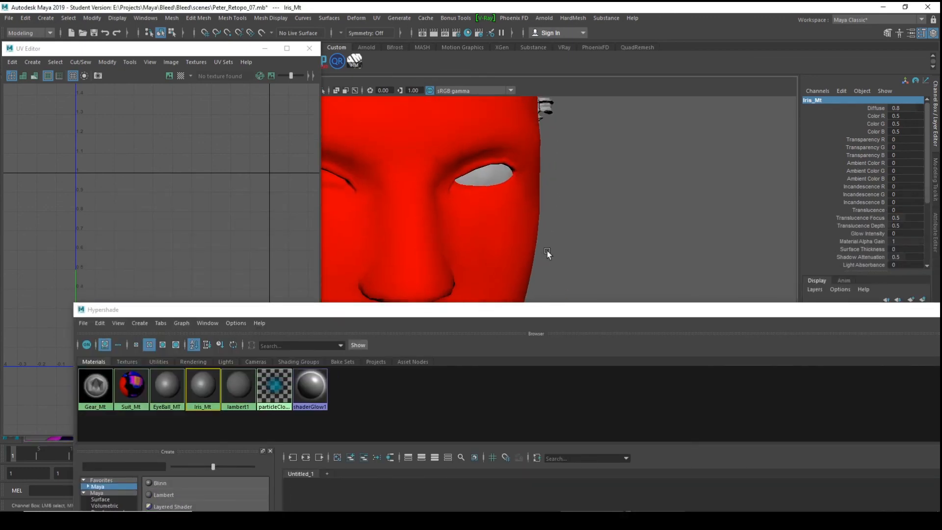
pyautogui.click(492, 177)
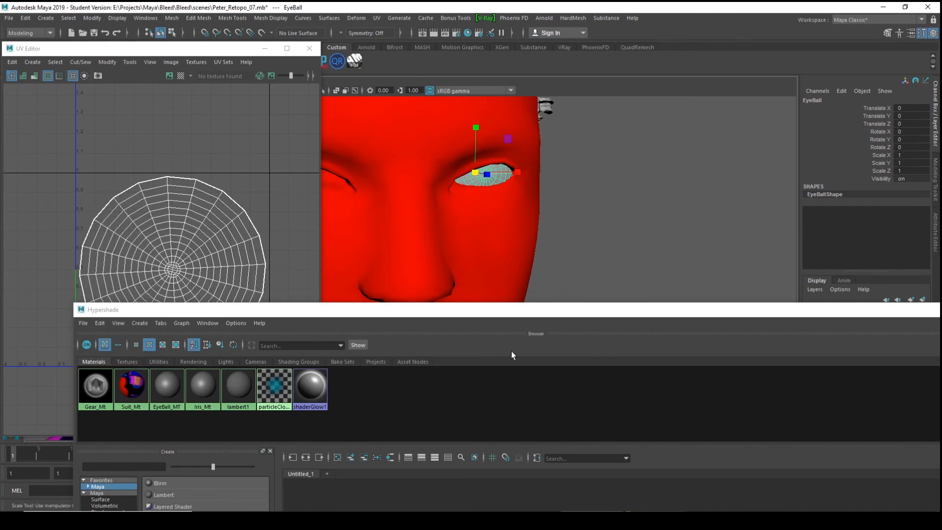
pyautogui.moveTo(176, 391); pyautogui.dragTo(175, 366, button='right')
pyautogui.click(583, 181)
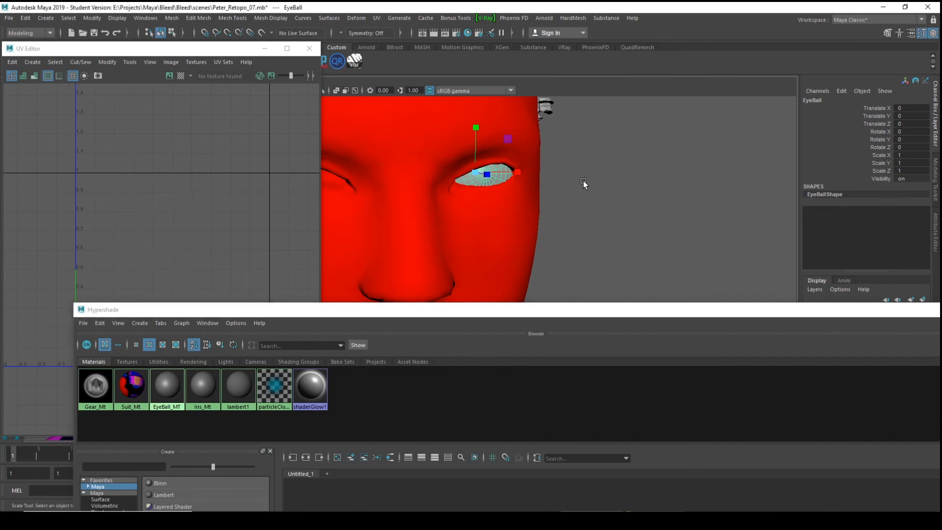
# - Assign the Iris_Mt material to the Iris object inside Eye_L_Grp
pyautogui.scroll(5, 501, 184)
pyautogui.keyDown('alt'); pyautogui.moveTo(498, 180); pyautogui.dragTo(479, 182); pyautogui.keyUp('alt')
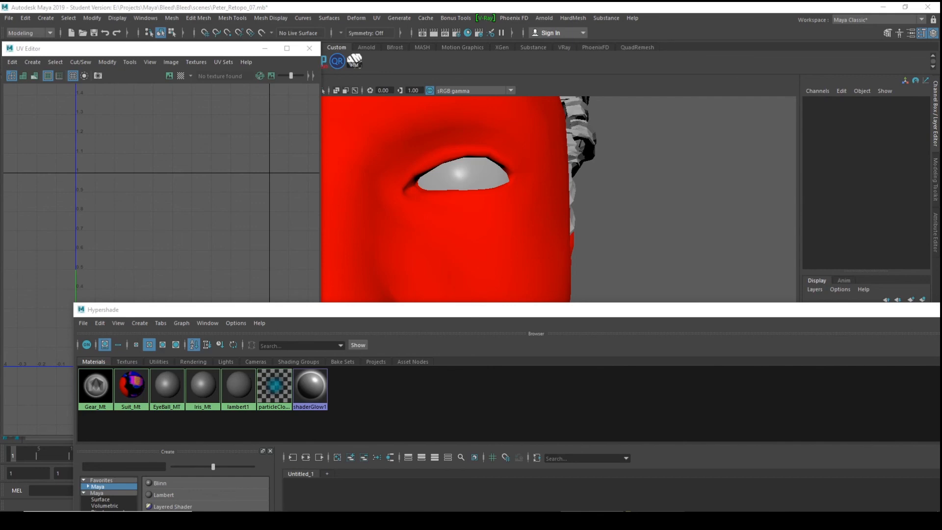
pyautogui.moveTo(941, 142); pyautogui.dragTo(542, 68)
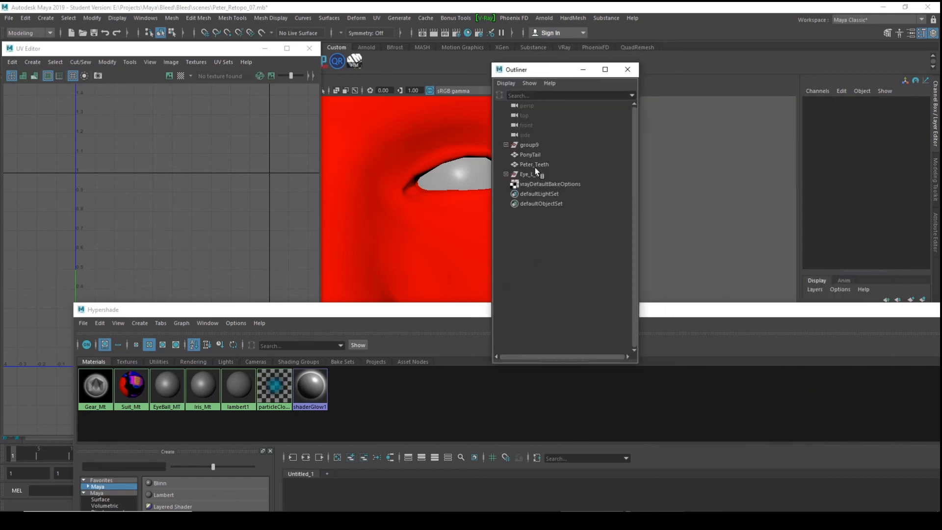
pyautogui.click(506, 175)
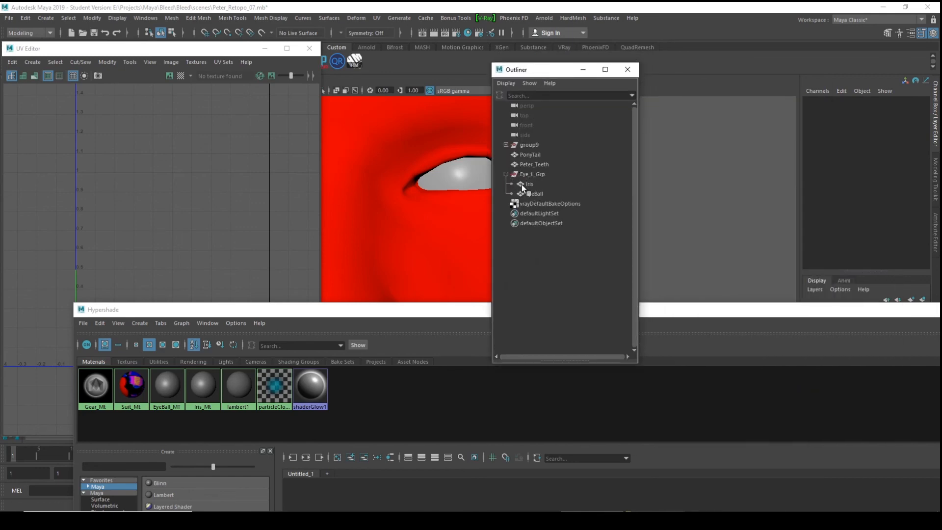
pyautogui.click(522, 184)
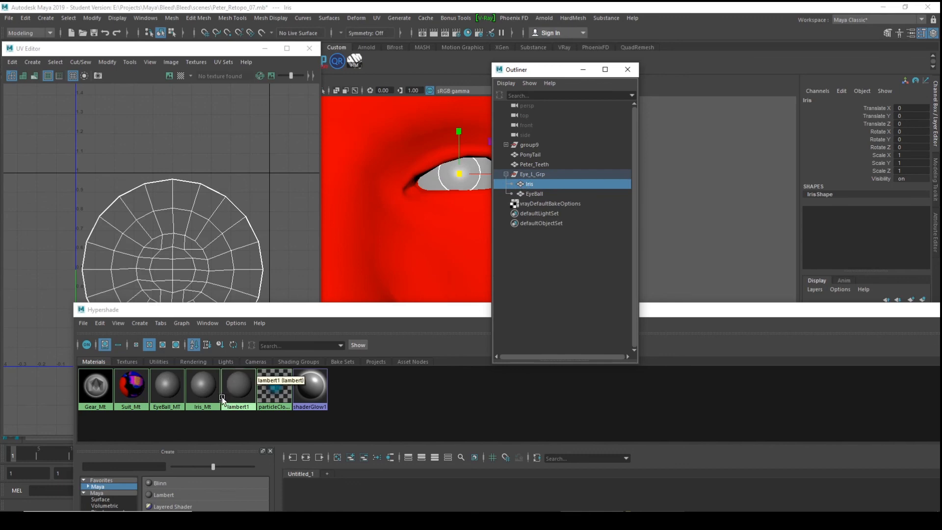
pyautogui.moveTo(201, 387); pyautogui.dragTo(207, 353, button='right')
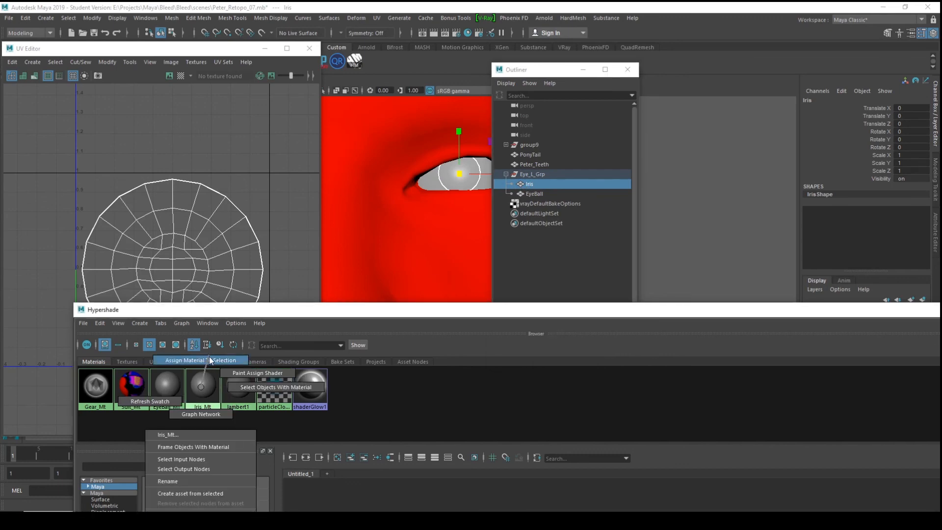
# - Apply Iris_Mt to the selected Iris object, and clear the UV Editor, Hypershade and Outliner windows off the viewport
pyautogui.moveTo(210, 360); pyautogui.dragTo(213, 360, button='right')
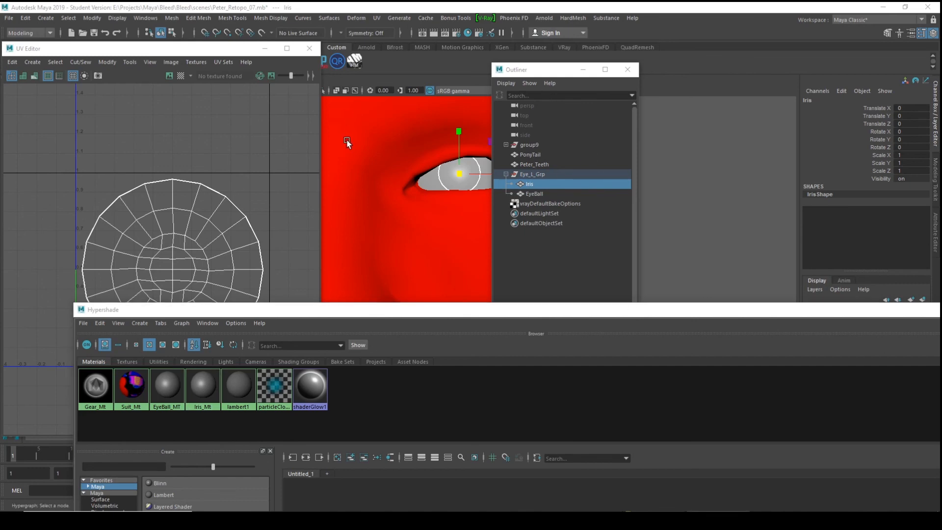
pyautogui.click(265, 48)
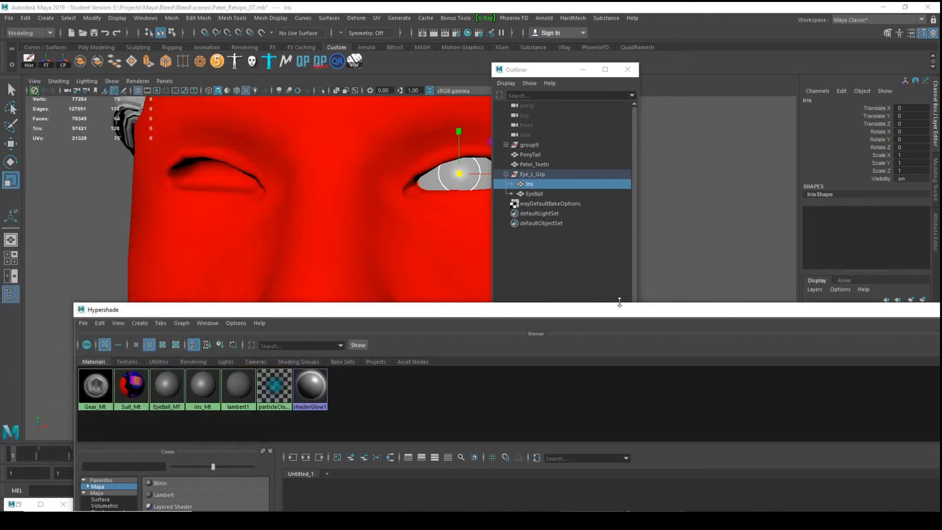
pyautogui.moveTo(621, 313); pyautogui.dragTo(512, 146)
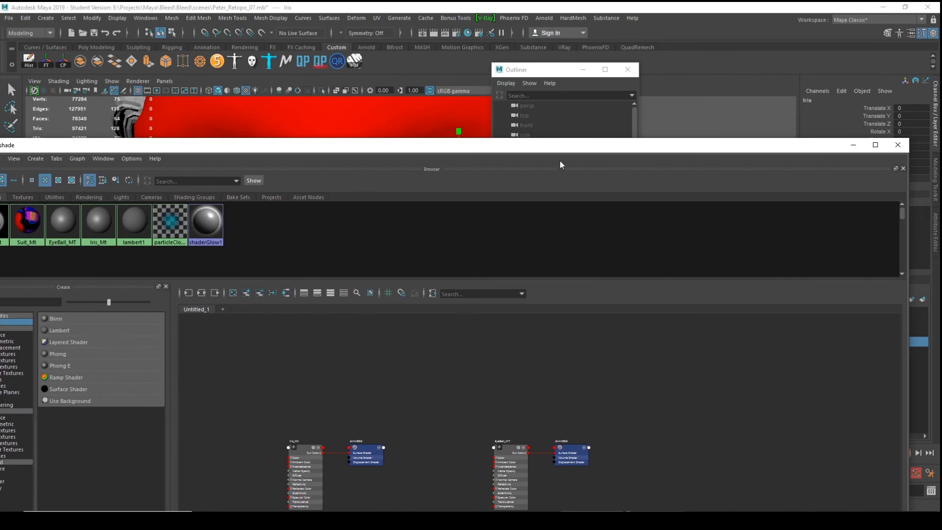
pyautogui.click(905, 149)
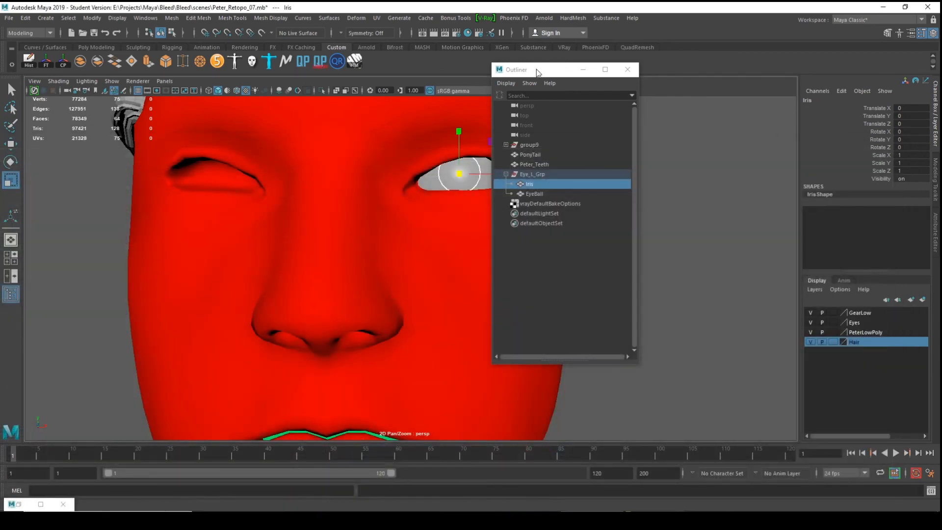
pyautogui.moveTo(537, 69); pyautogui.dragTo(726, 524)
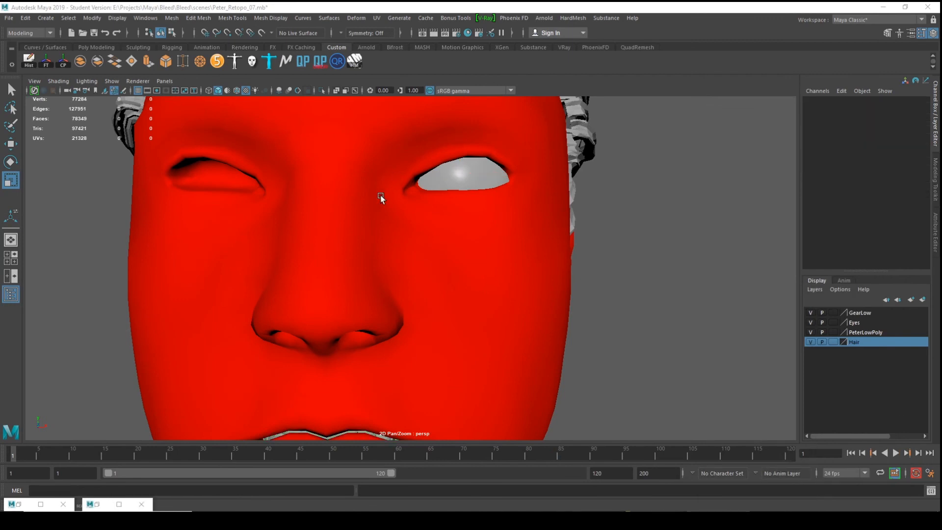
# - Open the Node Editor, graph the input and output connections of EyeBall_MT, and put the Hypershade away
pyautogui.click(145, 17)
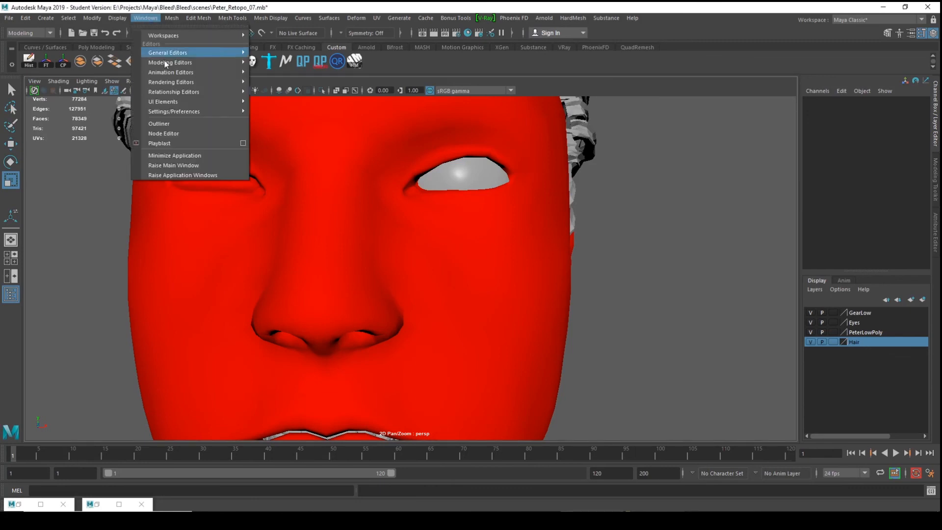
pyautogui.moveTo(163, 52)
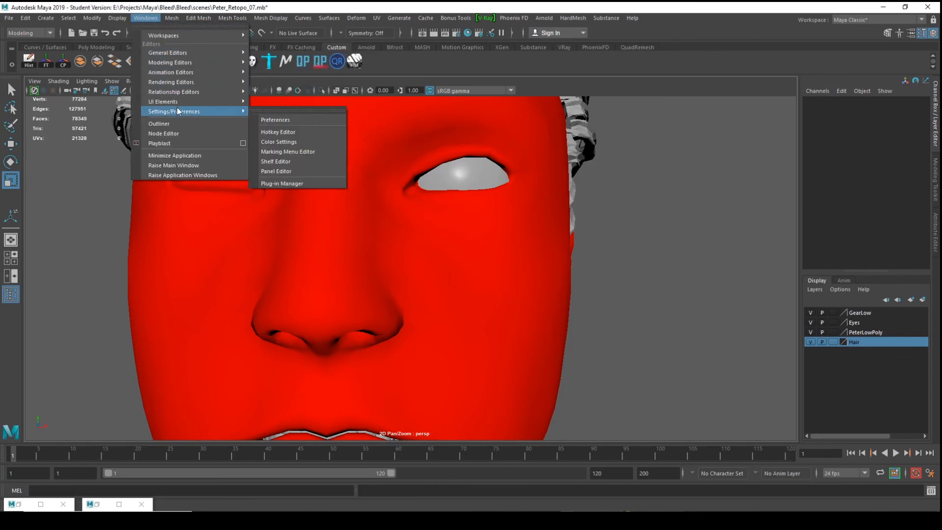
pyautogui.click(181, 137)
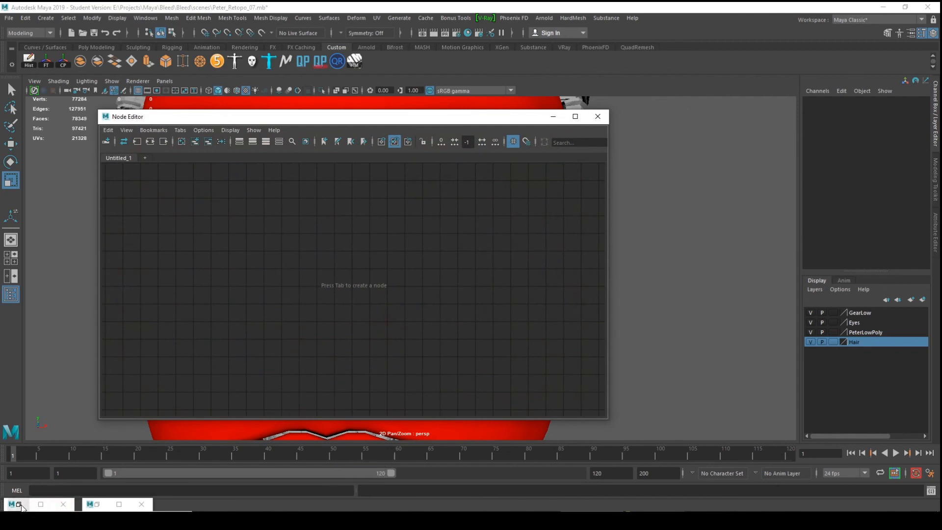
pyautogui.click(95, 504)
pyautogui.moveTo(180, 134); pyautogui.dragTo(399, 133)
pyautogui.click(126, 211)
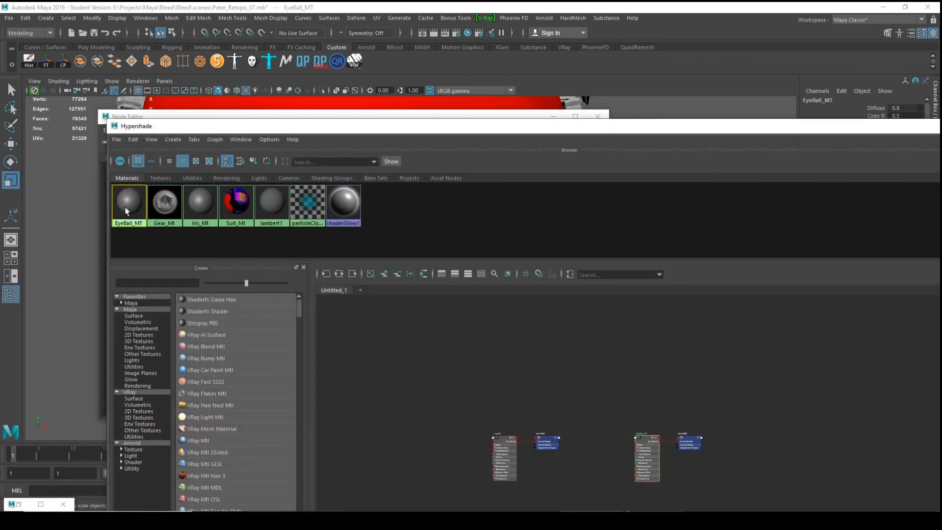
pyautogui.moveTo(791, 129); pyautogui.dragTo(561, 360)
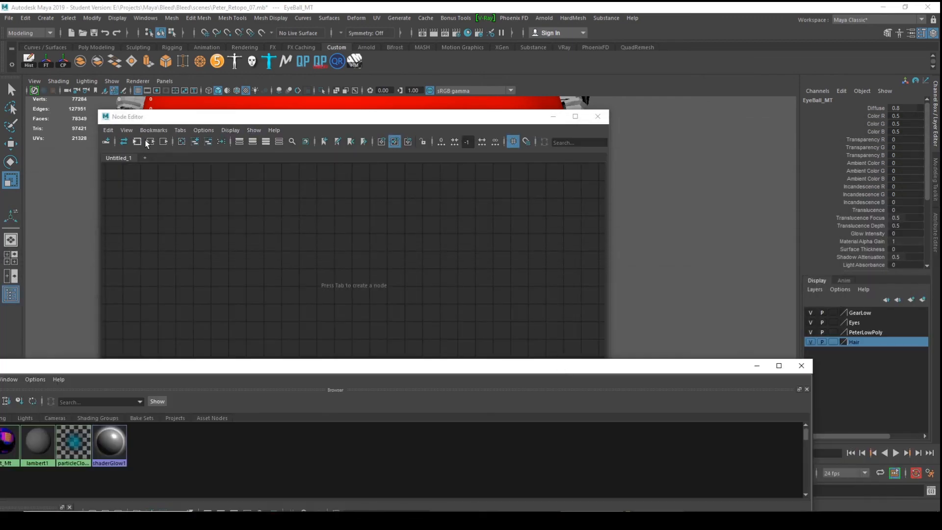
pyautogui.click(150, 141)
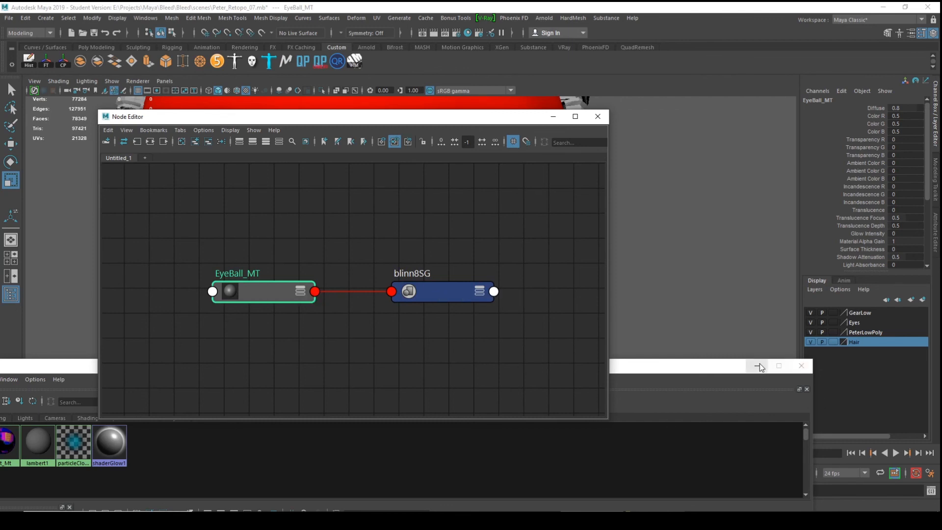
pyautogui.click(801, 366)
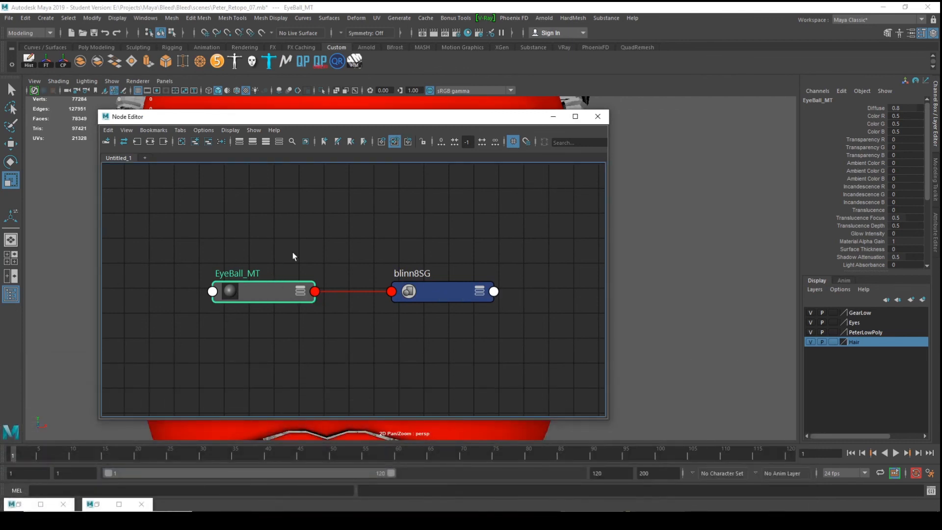
# - Arrange the Node Editor beside the character's head so the eye stays in view, and select the EyeBall_MT node
pyautogui.moveTo(375, 122); pyautogui.dragTo(288, 187)
pyautogui.keyDown('alt'); pyautogui.moveTo(620, 282); pyautogui.dragTo(777, 296, button='middle'); pyautogui.keyUp('alt')
pyautogui.keyDown('alt'); pyautogui.moveTo(777, 304); pyautogui.dragTo(642, 338); pyautogui.keyUp('alt')
pyautogui.keyDown('alt'); pyautogui.moveTo(693, 291); pyautogui.dragTo(679, 367, button='middle'); pyautogui.keyUp('alt')
pyautogui.keyDown('alt'); pyautogui.moveTo(691, 349); pyautogui.dragTo(630, 340, button='right'); pyautogui.keyUp('alt')
pyautogui.keyDown('alt'); pyautogui.moveTo(631, 341); pyautogui.dragTo(746, 311); pyautogui.keyUp('alt')
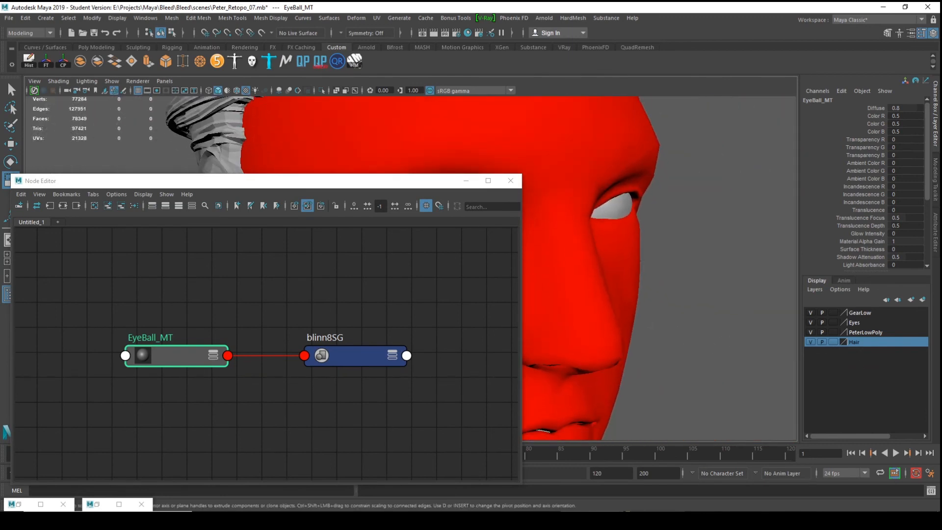
pyautogui.moveTo(314, 181); pyautogui.dragTo(259, 133)
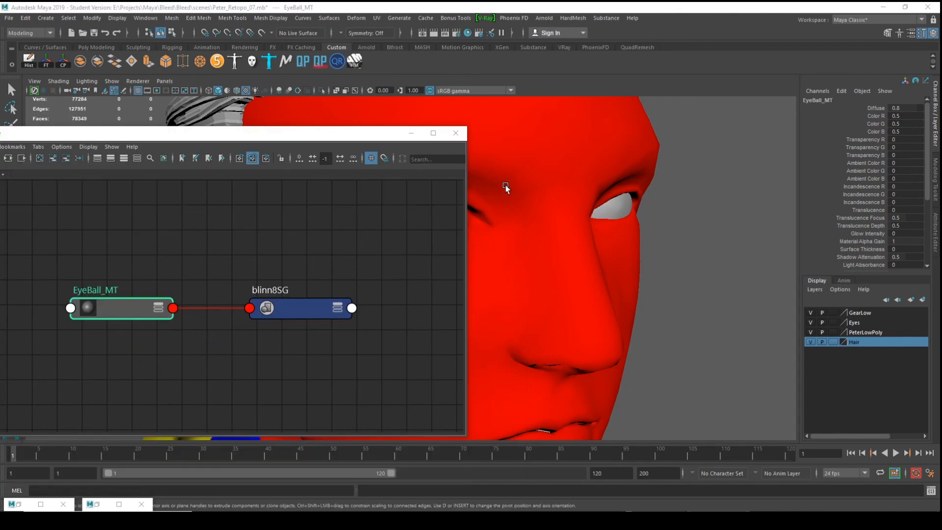
pyautogui.click(102, 289)
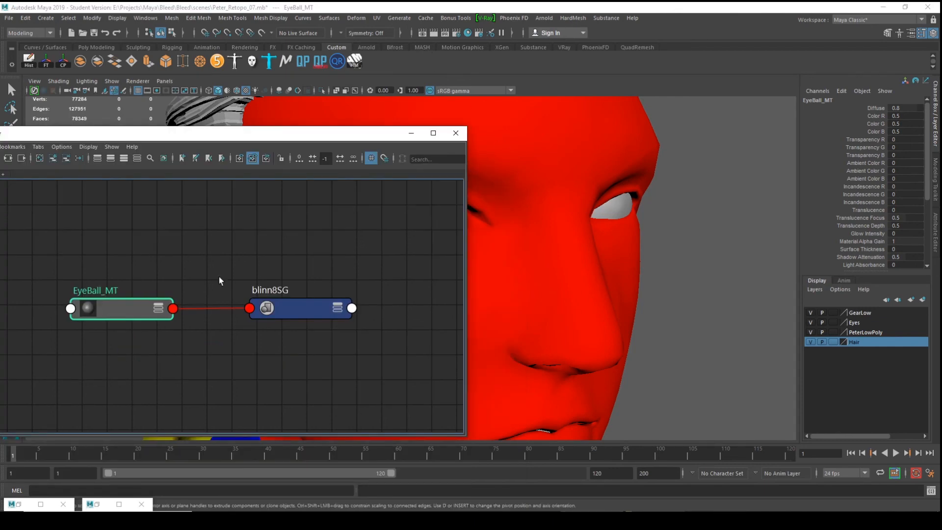
# - Show the attributes of EyeBall_MT and connect a new Ramp texture to its Color
pyautogui.click(936, 233)
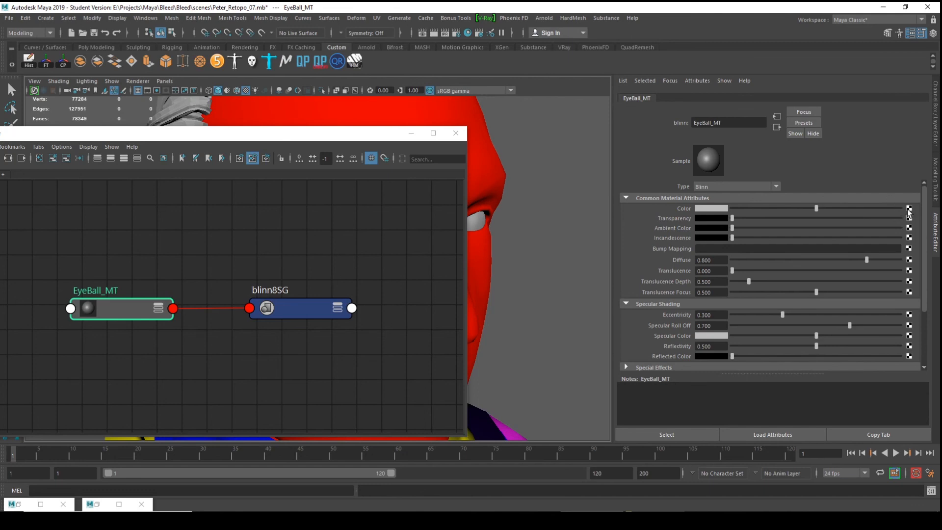
pyautogui.click(908, 210)
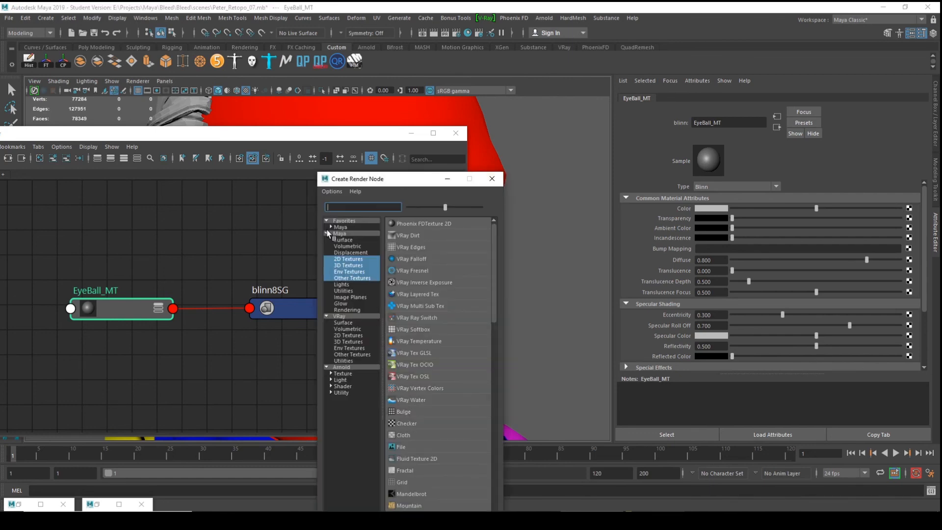
pyautogui.write('r')
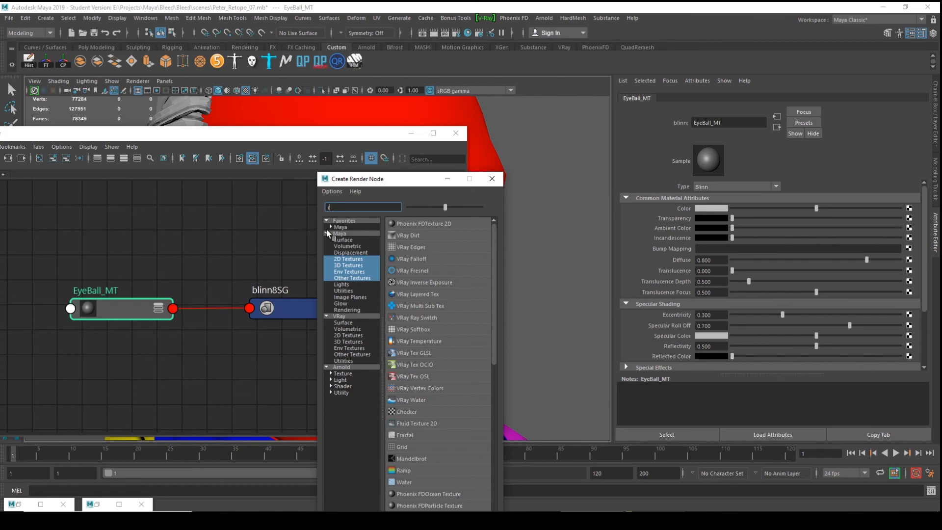
pyautogui.write('a')
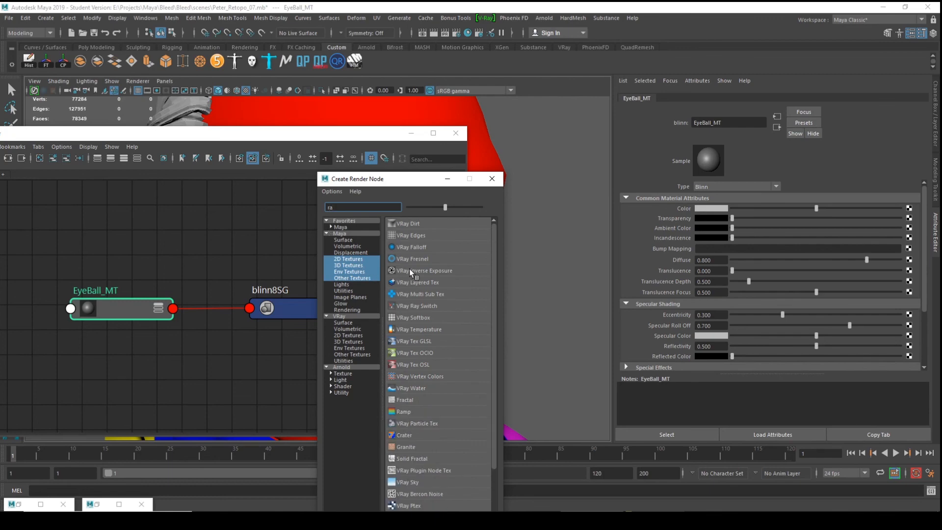
pyautogui.click(410, 415)
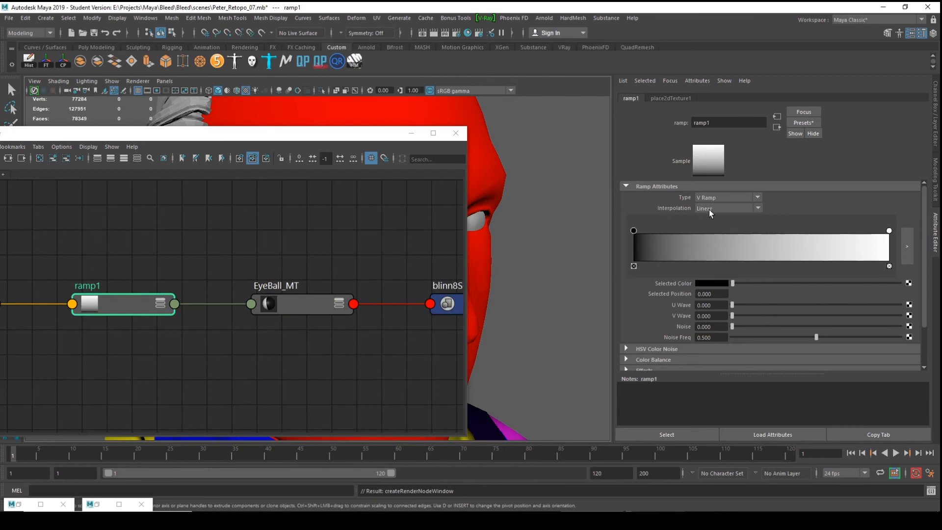
# - Change the type of the eyeball's ramp to Circular Ramp
pyautogui.click(708, 210)
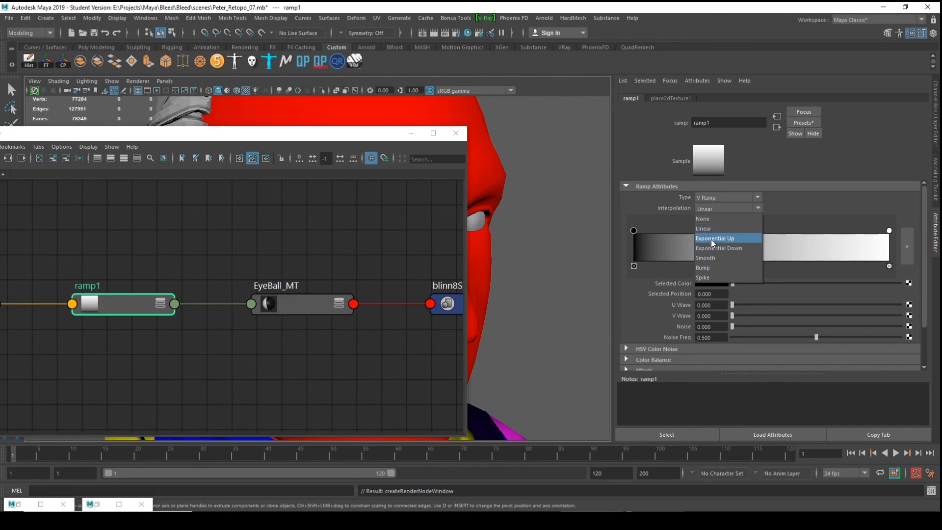
pyautogui.click(690, 196)
pyautogui.click(724, 196)
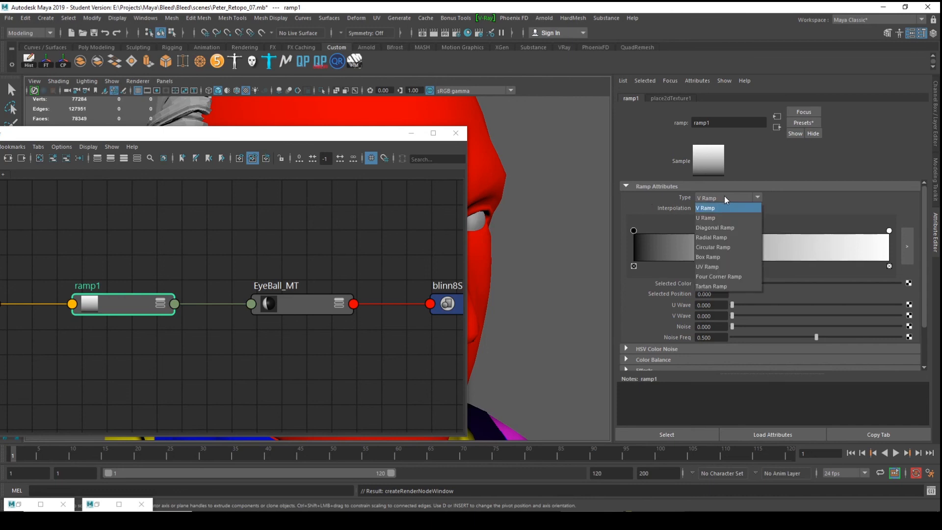
pyautogui.click(723, 247)
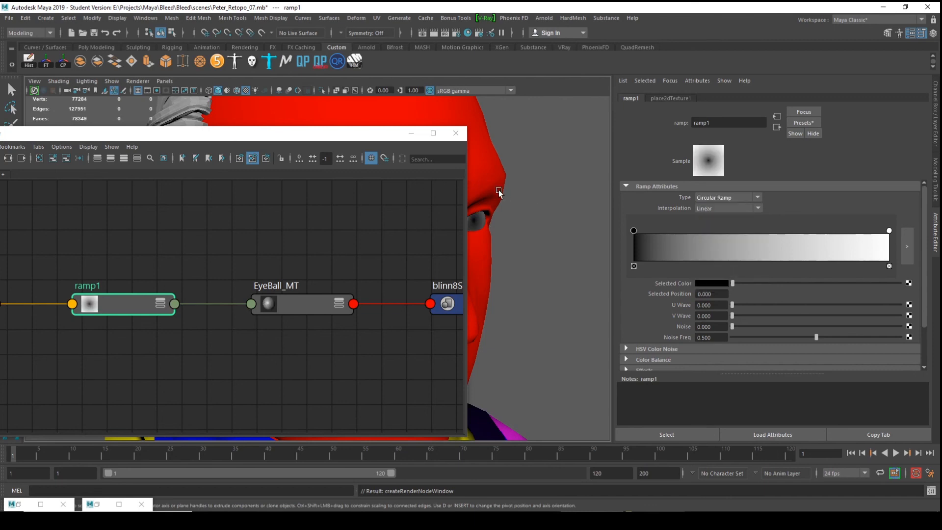
# - Try the ramp's black and white markers close together around 0.1 for a dark pupil, and inspect the eye from several angles
pyautogui.moveTo(546, 230)
pyautogui.keyDown('alt'); pyautogui.mouseDown()
pyautogui.moveTo(516, 231)
pyautogui.moveTo(546, 228)
pyautogui.moveTo(548, 242)
pyautogui.mouseUp(); pyautogui.keyUp('alt')
pyautogui.keyDown('alt'); pyautogui.moveTo(548, 242); pyautogui.dragTo(535, 257, button='right'); pyautogui.keyUp('alt')
pyautogui.moveTo(633, 230)
pyautogui.mouseDown()
pyautogui.moveTo(666, 230)
pyautogui.moveTo(651, 231)
pyautogui.mouseUp()
pyautogui.moveTo(889, 230); pyautogui.dragTo(659, 230)
pyautogui.click(660, 266)
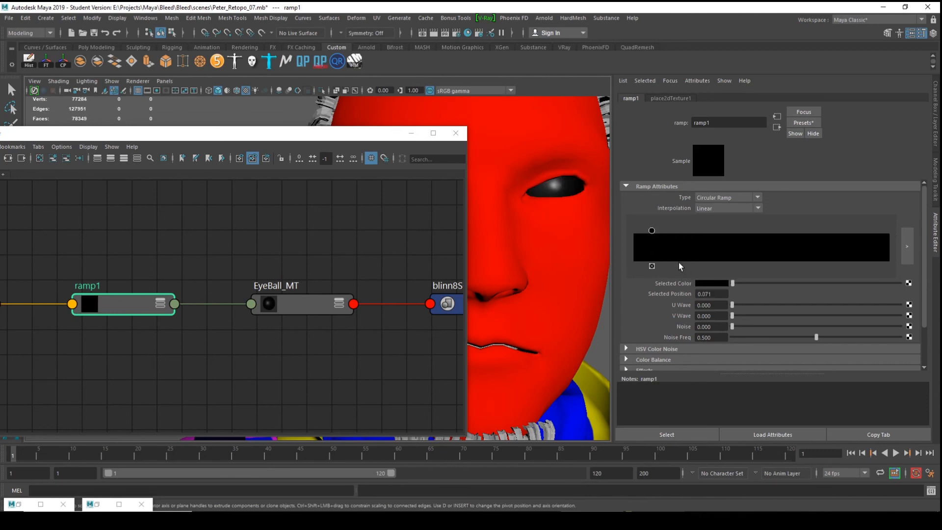
pyautogui.hotkey('ctrl', 'z')
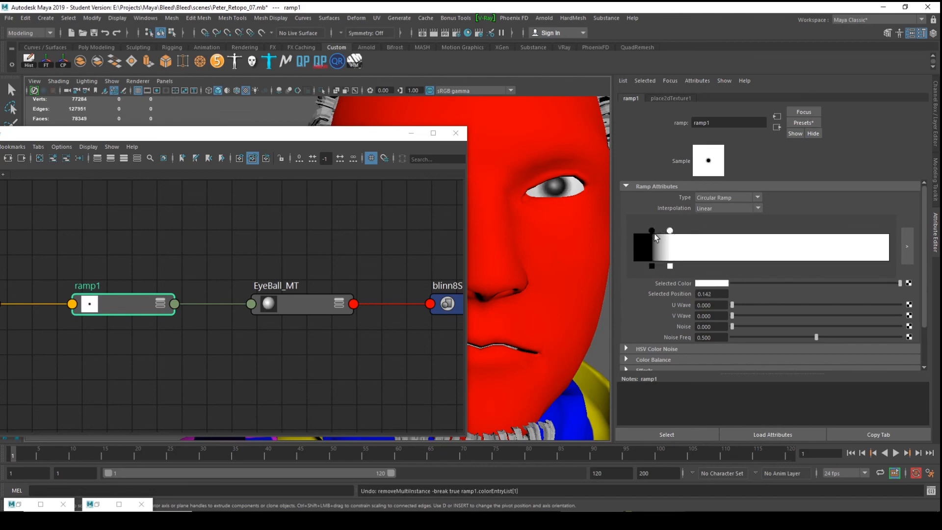
pyautogui.moveTo(650, 230)
pyautogui.mouseDown()
pyautogui.moveTo(668, 230)
pyautogui.moveTo(660, 231)
pyautogui.mouseUp()
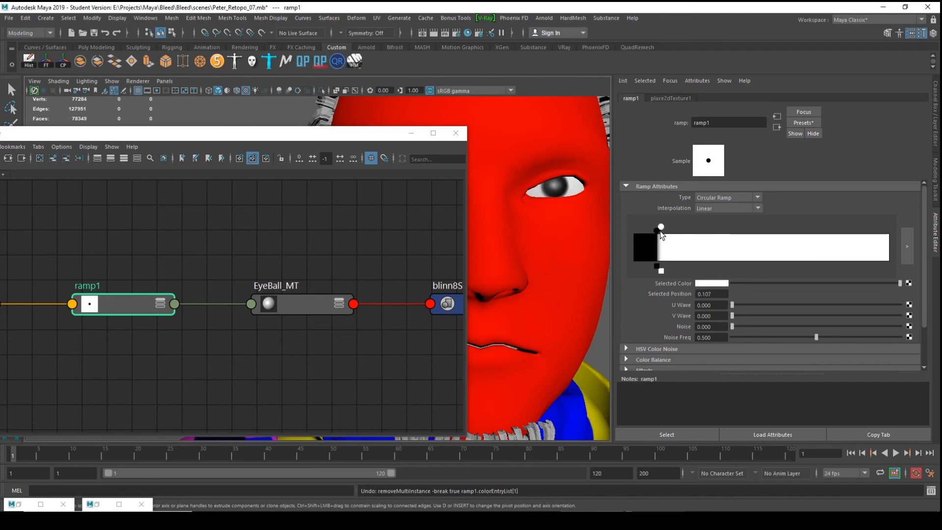
pyautogui.keyDown('alt'); pyautogui.moveTo(510, 222); pyautogui.dragTo(548, 237); pyautogui.keyUp('alt')
pyautogui.keyDown('alt'); pyautogui.moveTo(548, 237); pyautogui.dragTo(548, 213, button='middle'); pyautogui.keyUp('alt')
pyautogui.keyDown('alt'); pyautogui.moveTo(549, 213); pyautogui.dragTo(565, 227, button='right'); pyautogui.keyUp('alt')
pyautogui.keyDown('alt'); pyautogui.moveTo(546, 213); pyautogui.dragTo(531, 239, button='middle'); pyautogui.keyUp('alt')
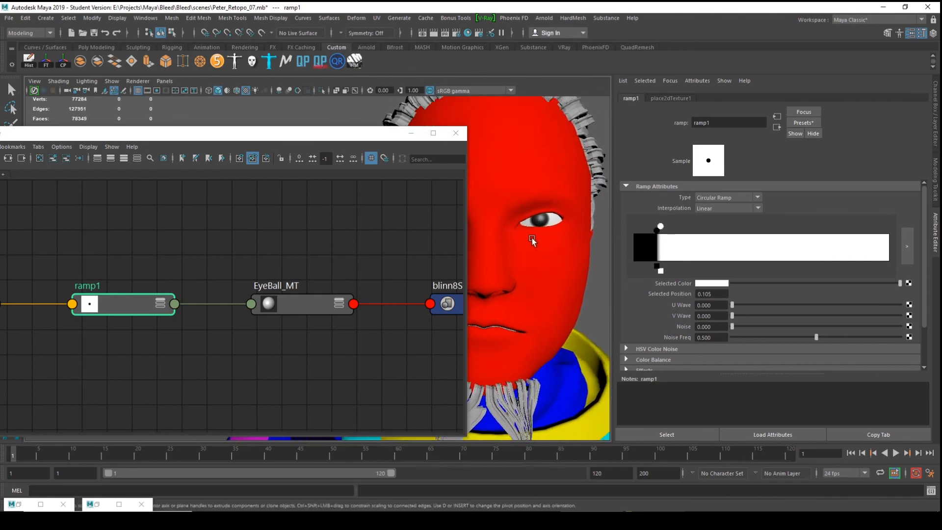
pyautogui.keyDown('alt'); pyautogui.moveTo(531, 239); pyautogui.dragTo(573, 248, button='right'); pyautogui.keyUp('alt')
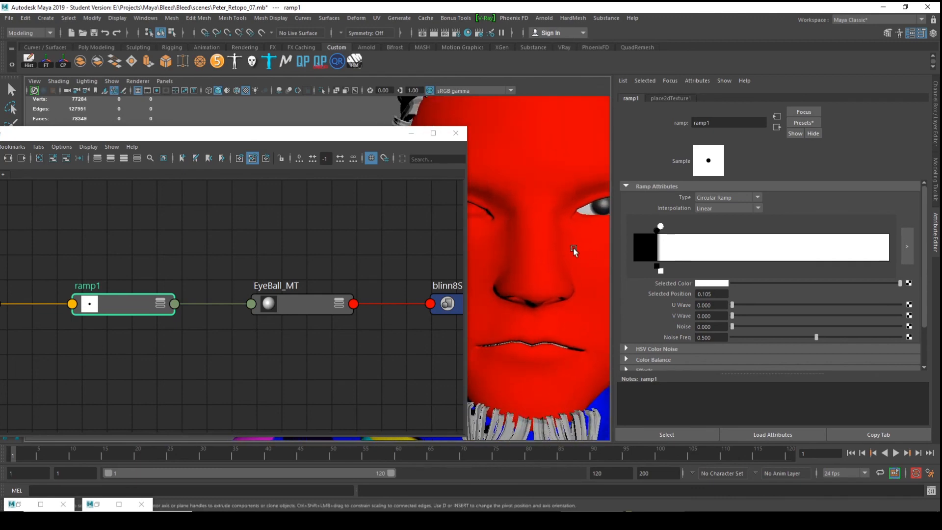
pyautogui.keyDown('alt'); pyautogui.moveTo(573, 251); pyautogui.dragTo(515, 262); pyautogui.keyUp('alt')
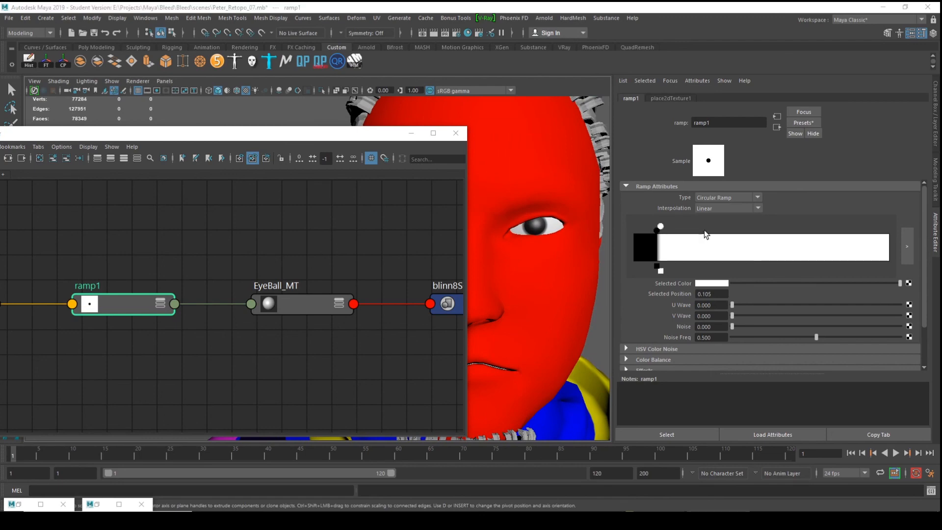
# - Reverse the circular ramp with white at 0.000 and black at about 0.967, adding a grey marker just before the black
pyautogui.moveTo(660, 227); pyautogui.dragTo(810, 230)
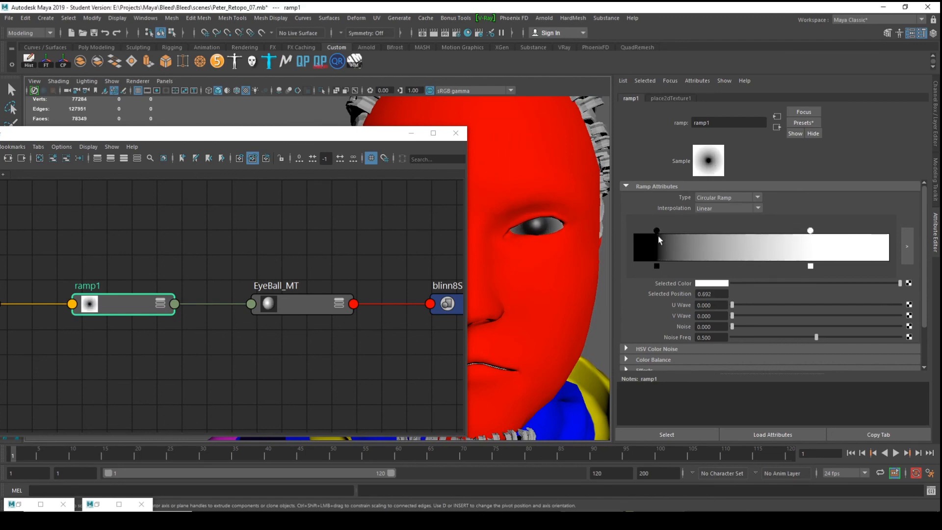
pyautogui.moveTo(655, 232); pyautogui.dragTo(880, 231)
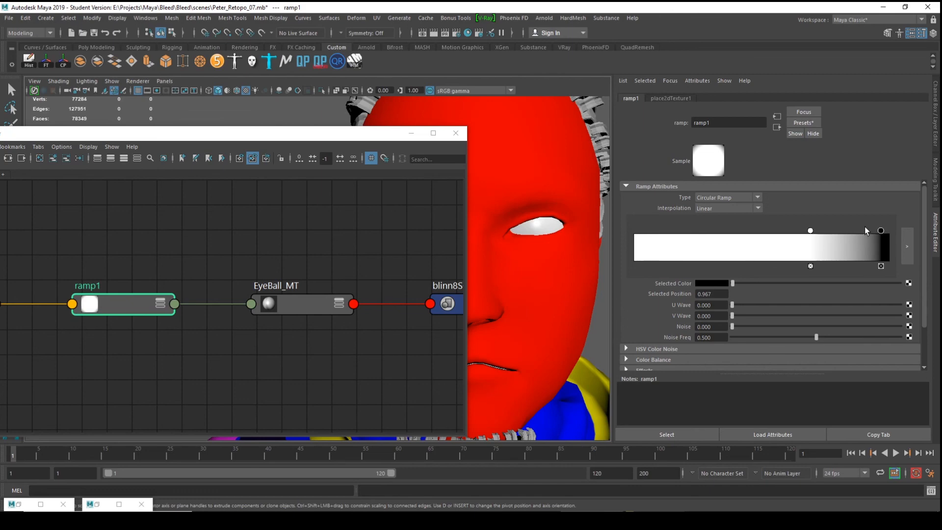
pyautogui.click(869, 232)
pyautogui.moveTo(868, 236); pyautogui.dragTo(574, 243)
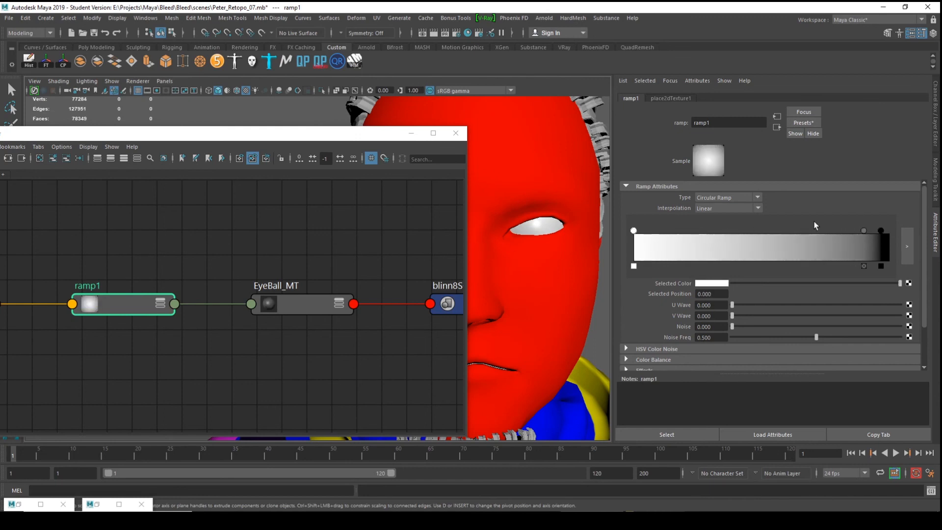
# - Add a second grey marker, respace the ramp's markers with black at 0.985, and select the ramp1 node in the graph
pyautogui.click(829, 237)
pyautogui.moveTo(828, 236); pyautogui.dragTo(803, 237)
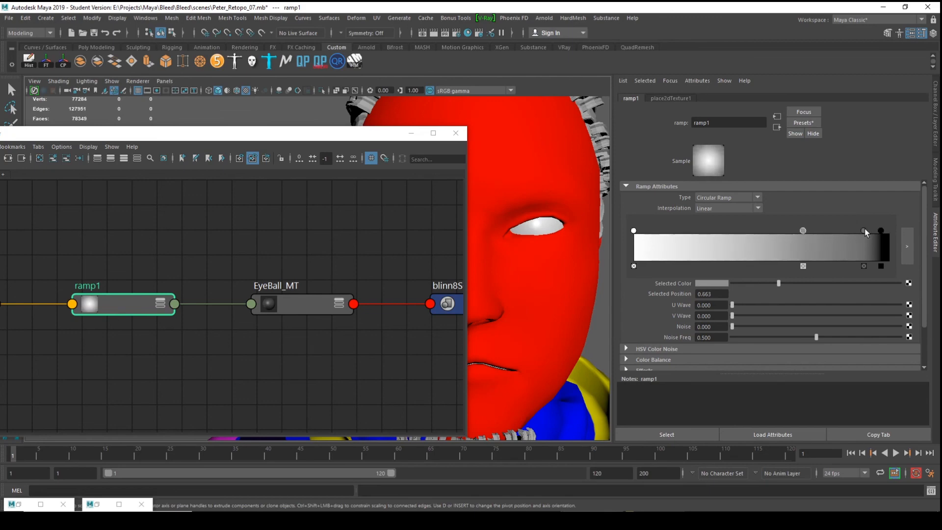
pyautogui.moveTo(863, 230); pyautogui.dragTo(784, 237)
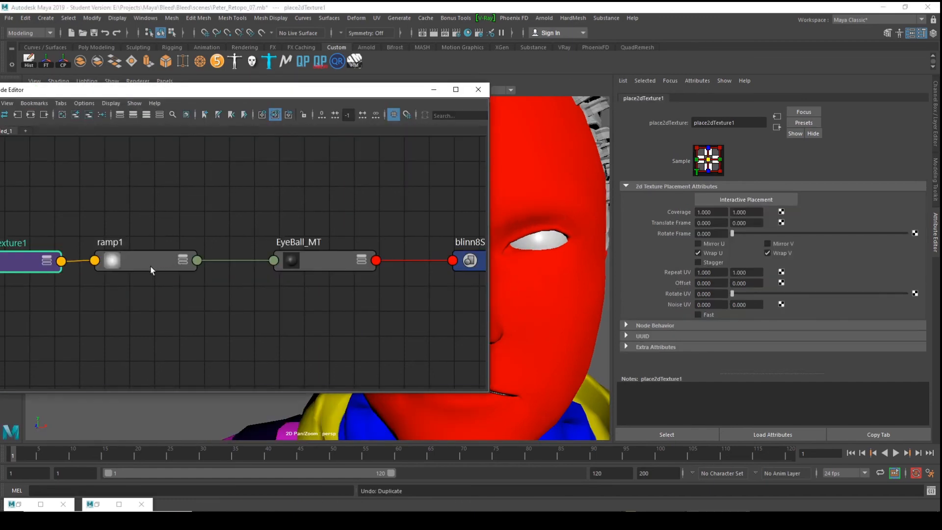
pyautogui.click(150, 266)
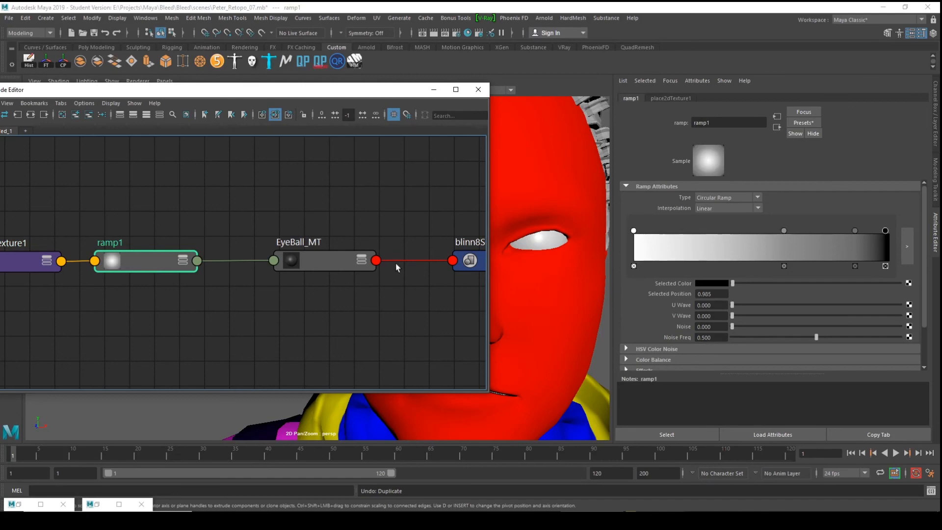
# - Duplicate the ramp1 node in the graph and expand the copy to show its attributes
pyautogui.hotkey('ctrl', 'd')
pyautogui.moveTo(283, 95)
pyautogui.mouseDown()
pyautogui.moveTo(329, 72)
pyautogui.moveTo(271, 93)
pyautogui.mouseUp()
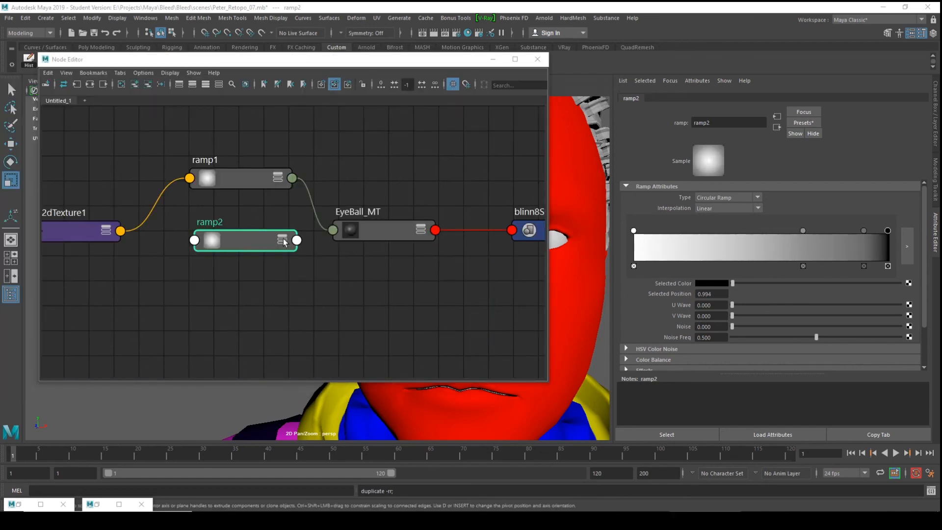
pyautogui.click(282, 240)
# - Move place2dTexture1 beside the ramps and connect its Out UV to ramp2's uvCoord
pyautogui.click(114, 237)
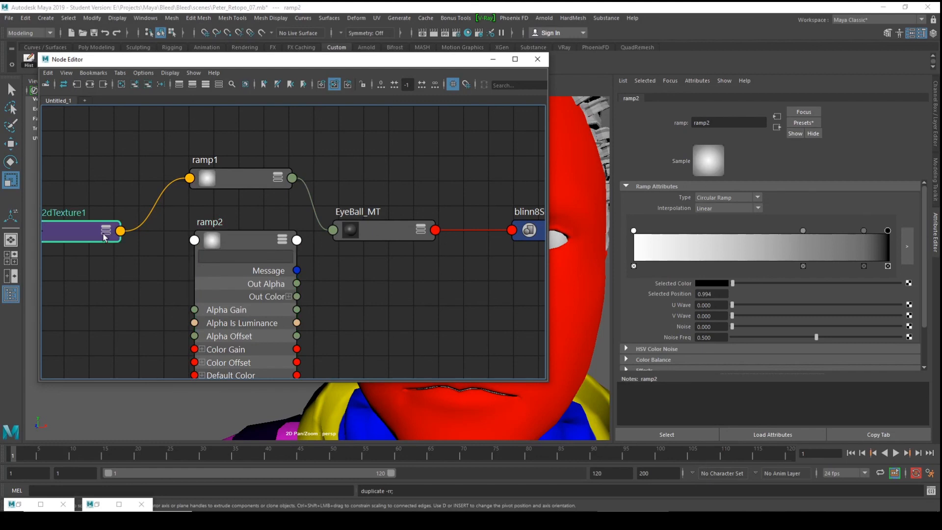
pyautogui.click(105, 231)
pyautogui.moveTo(62, 225); pyautogui.dragTo(95, 174)
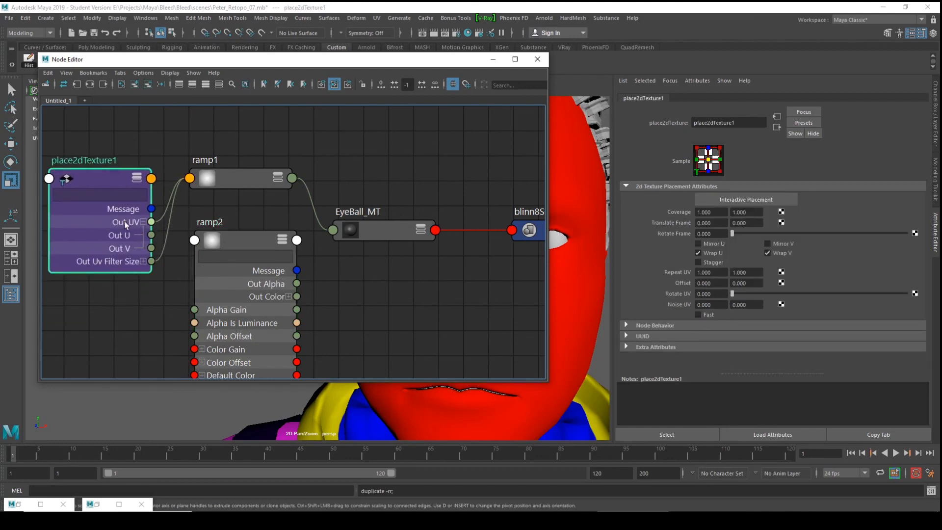
pyautogui.moveTo(152, 221); pyautogui.dragTo(194, 241)
pyautogui.click(219, 246)
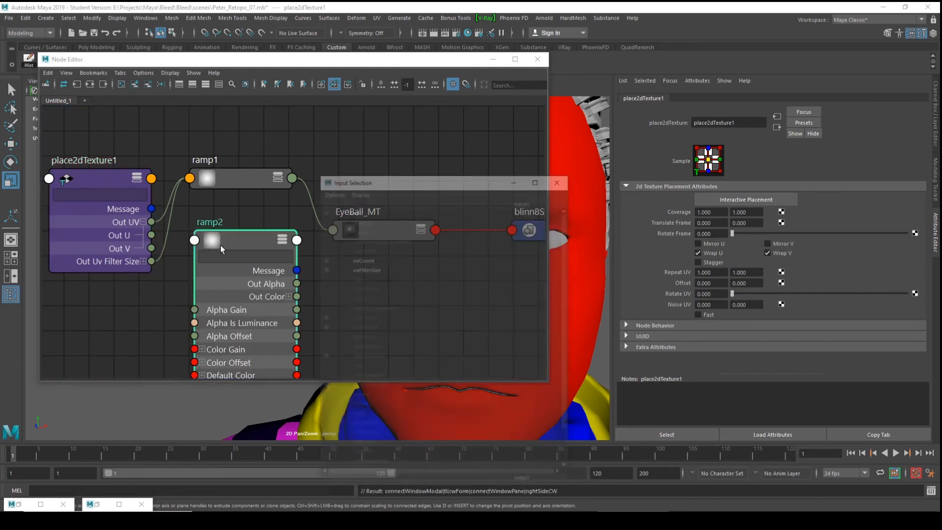
pyautogui.click(368, 260)
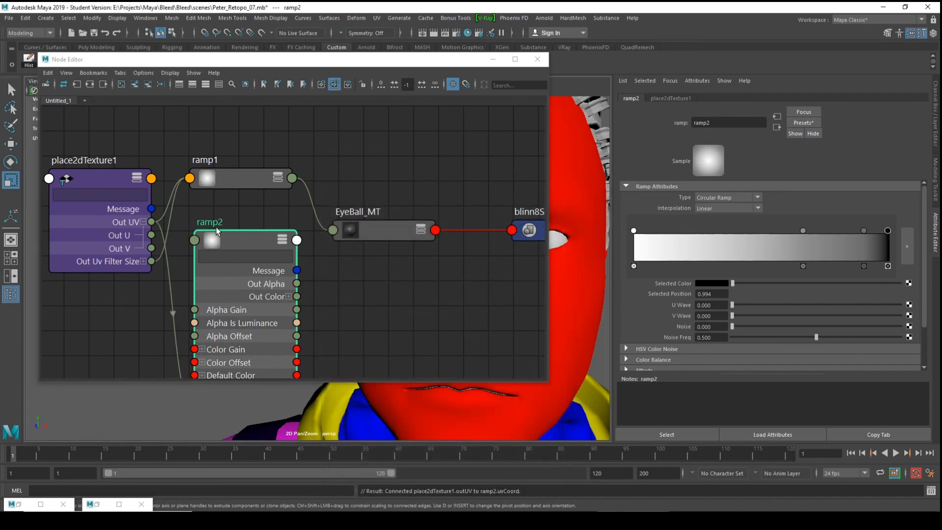
# - Connect place2dTexture1's Out Uv Filter Size to ramp2's uvFilterSize and line ramp2 up beneath ramp1
pyautogui.moveTo(216, 227); pyautogui.dragTo(238, 228)
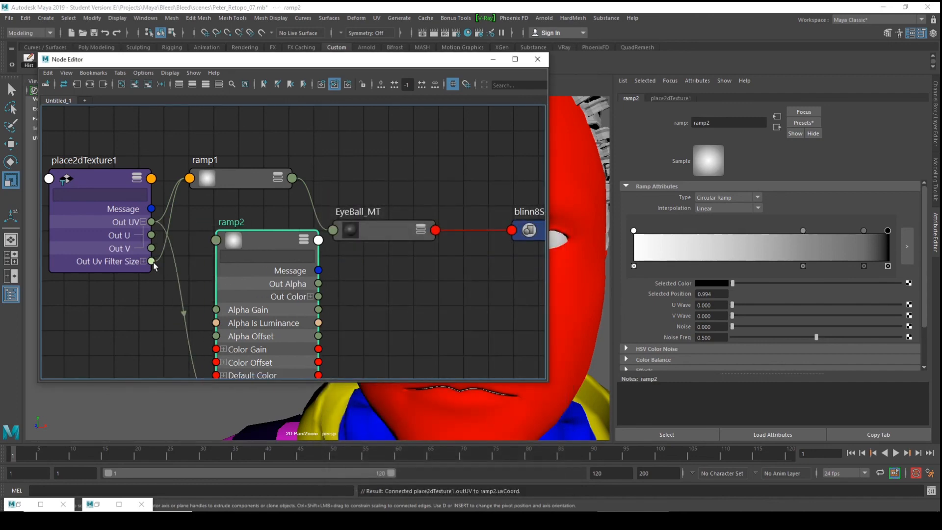
pyautogui.moveTo(153, 264); pyautogui.dragTo(222, 243)
pyautogui.click(240, 244)
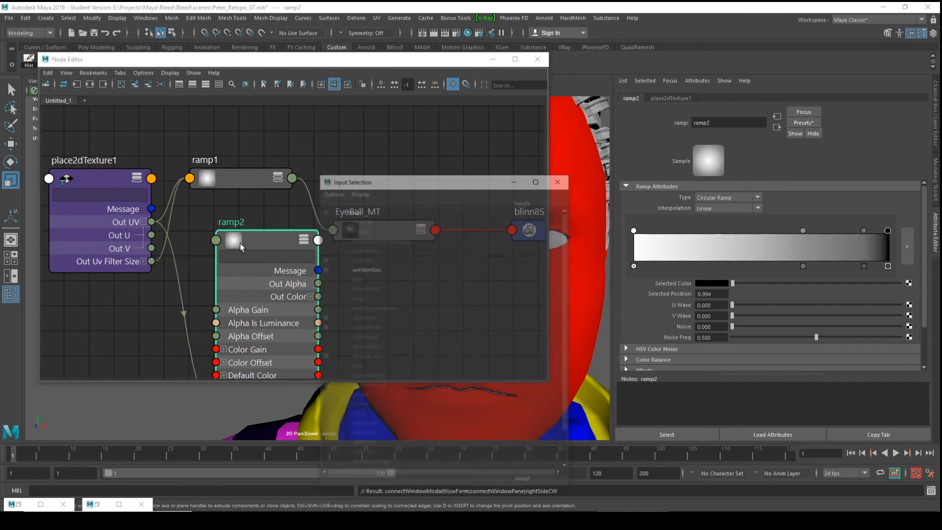
pyautogui.click(368, 270)
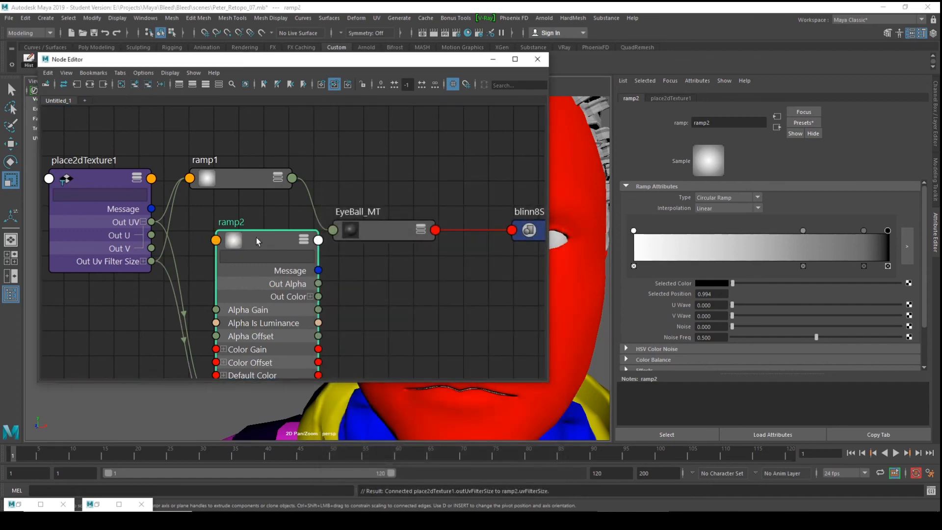
pyautogui.moveTo(257, 238)
pyautogui.mouseDown()
pyautogui.moveTo(204, 229)
pyautogui.moveTo(263, 235)
pyautogui.mouseUp()
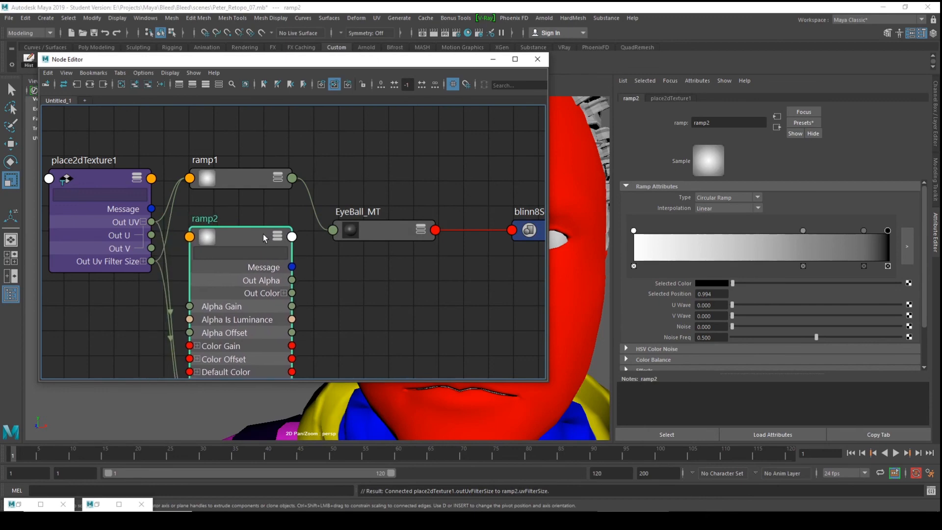
# - Connect ramp2's Out Color to the Transparency of EyeBall_MT
pyautogui.click(292, 238)
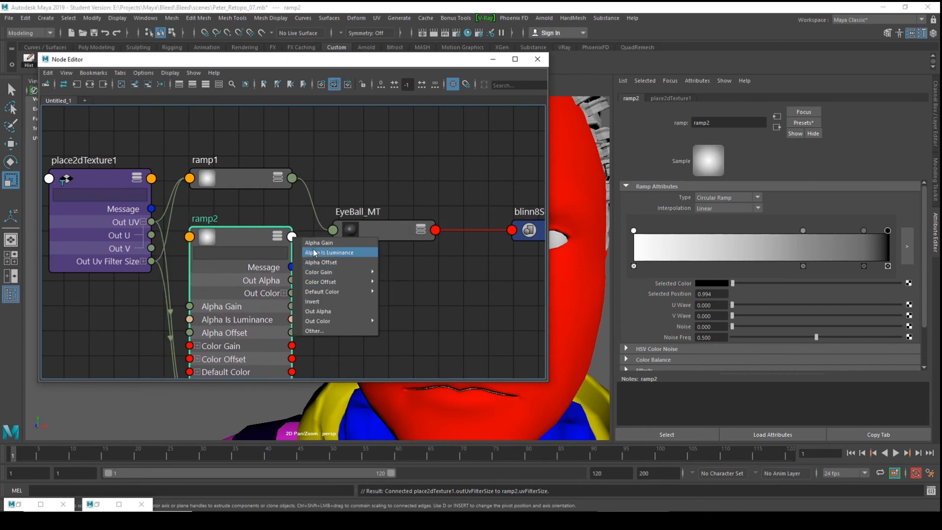
pyautogui.moveTo(335, 321)
pyautogui.click(401, 322)
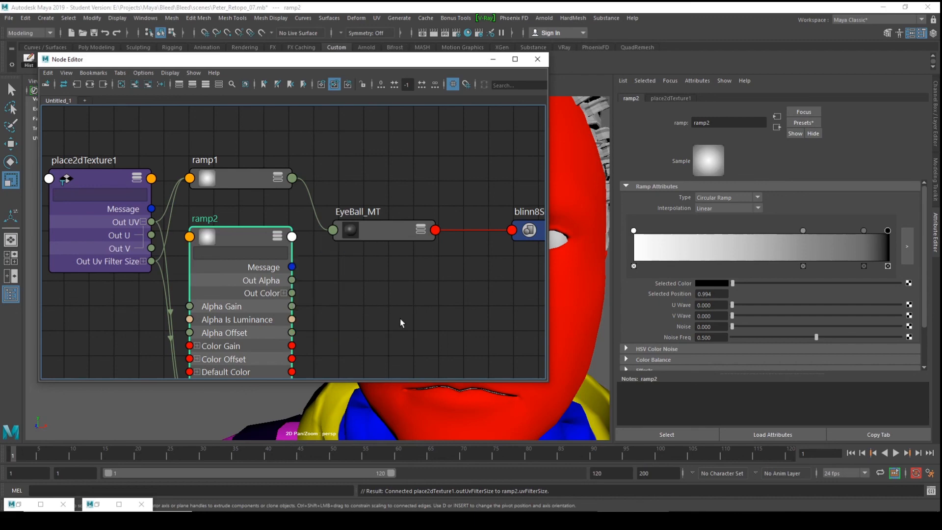
pyautogui.click(333, 229)
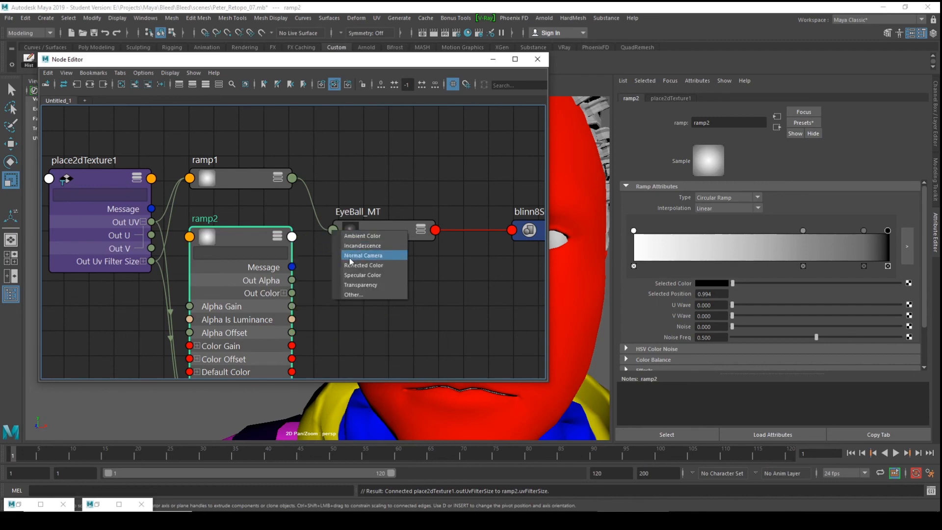
pyautogui.click(369, 284)
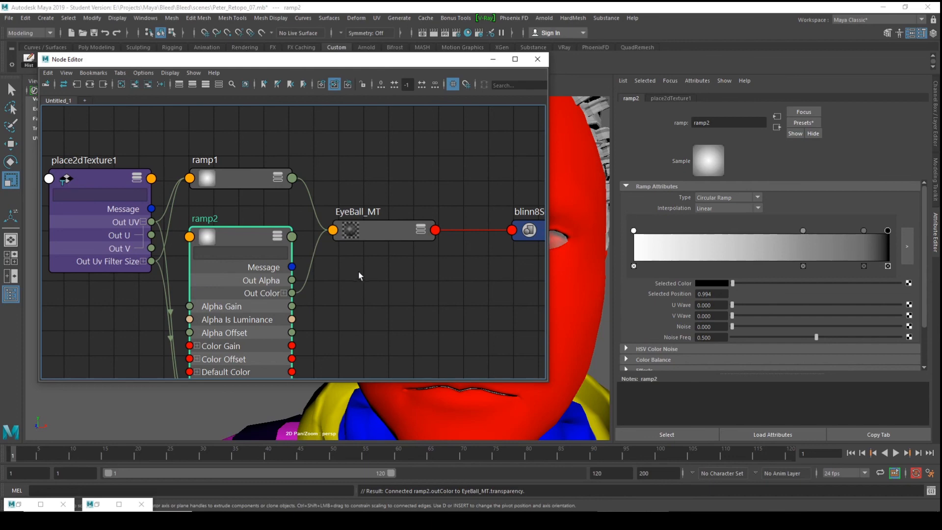
# - Check the eyeball's transparency on the face and collapse the ramp2 node
pyautogui.moveTo(438, 60); pyautogui.dragTo(359, 61)
pyautogui.scroll(2, 553, 240)
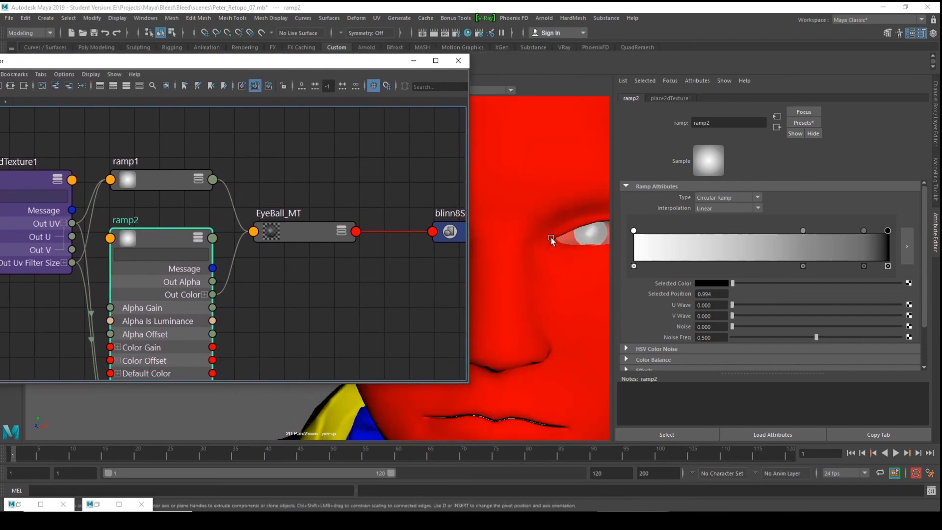
pyautogui.scroll(-2, 550, 240)
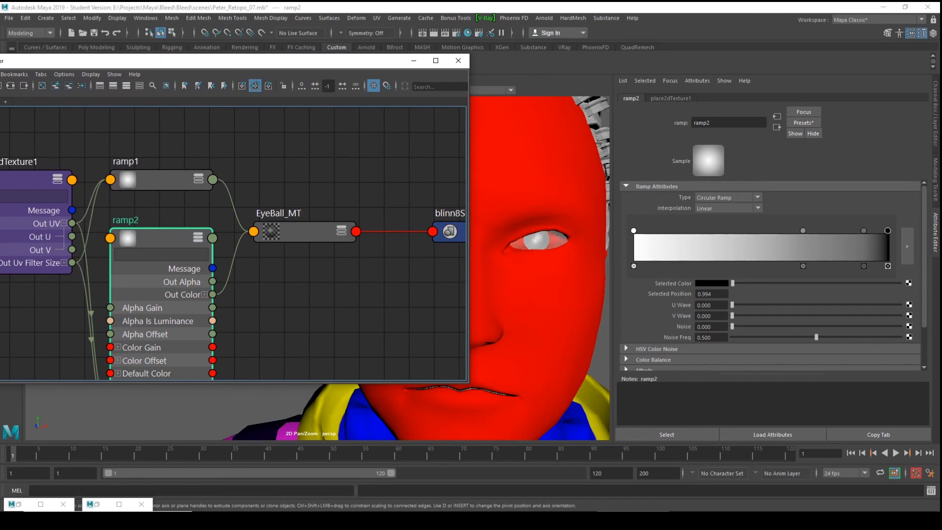
pyautogui.click(198, 238)
pyautogui.click(198, 240)
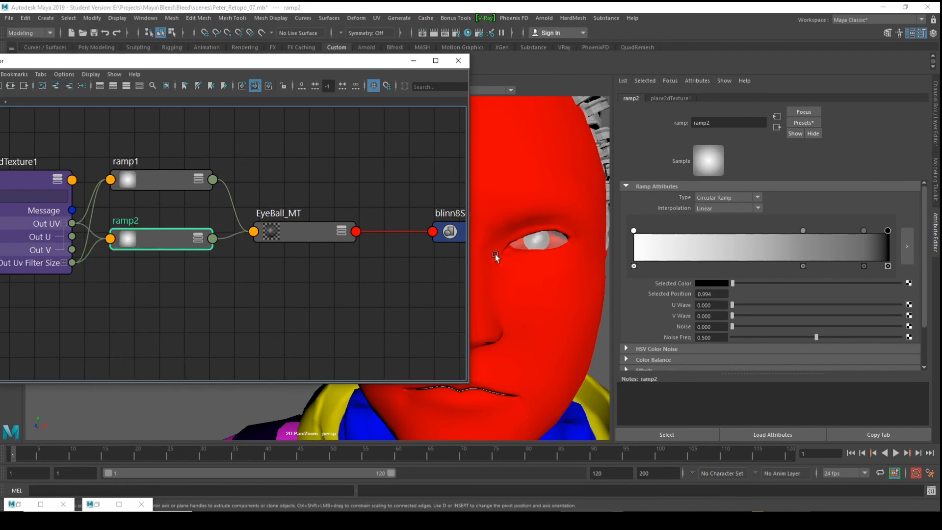
# - Delete ramp2's two grey markers and bring white and black close together, with black at 0.096
pyautogui.click(803, 266)
pyautogui.click(863, 265)
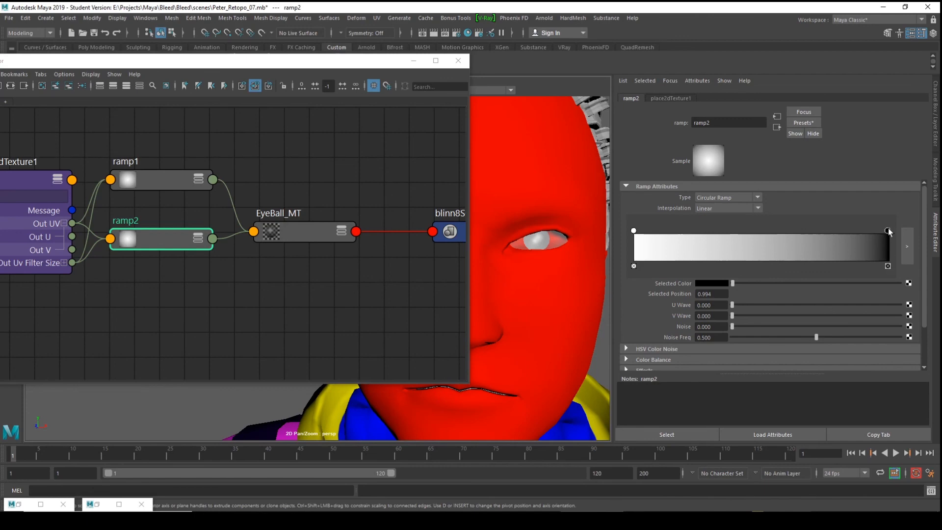
pyautogui.moveTo(888, 231); pyautogui.dragTo(697, 230)
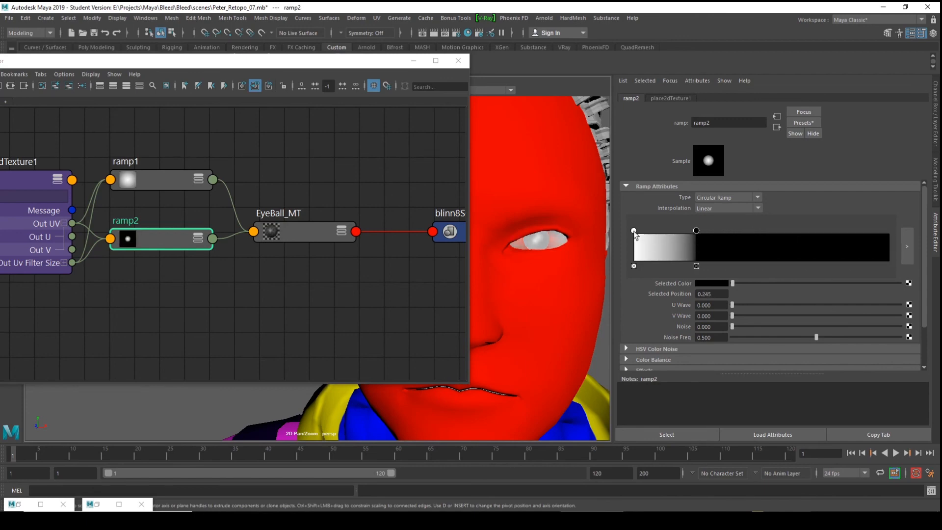
pyautogui.moveTo(634, 230); pyautogui.dragTo(658, 234)
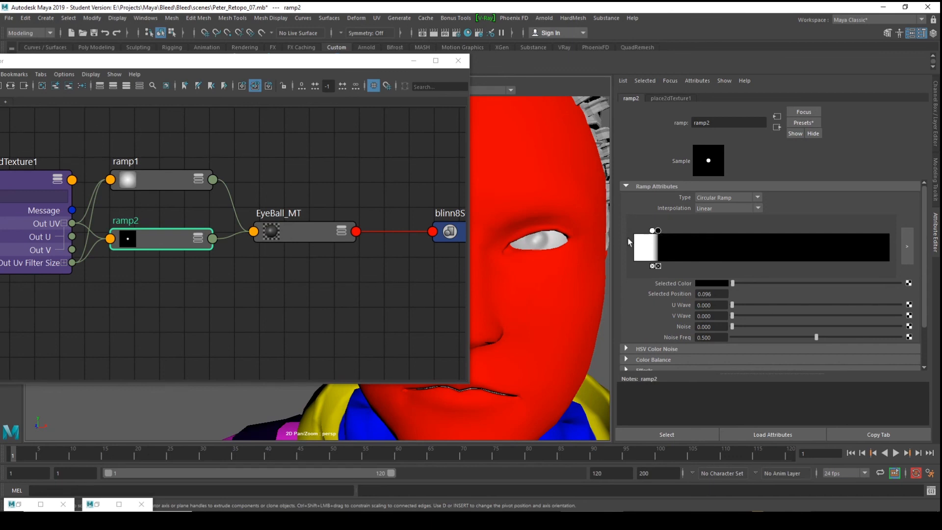
# - Inspect the eye up close, select the eyeball mesh and expand the Render Stats of EyeBallShape
pyautogui.keyDown('alt'); pyautogui.moveTo(537, 248); pyautogui.dragTo(525, 244); pyautogui.keyUp('alt')
pyautogui.keyDown('alt'); pyautogui.moveTo(526, 244); pyautogui.dragTo(554, 248, button='right'); pyautogui.keyUp('alt')
pyautogui.keyDown('alt'); pyautogui.moveTo(555, 248); pyautogui.dragTo(434, 275, button='middle'); pyautogui.keyUp('alt')
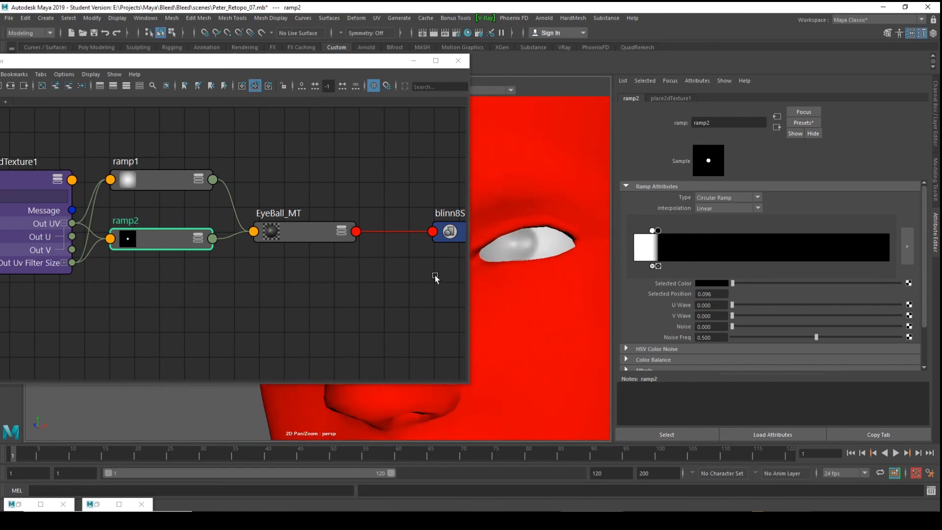
pyautogui.keyDown('alt'); pyautogui.moveTo(524, 282); pyautogui.dragTo(553, 287, button='right'); pyautogui.keyUp('alt')
pyautogui.keyDown('alt'); pyautogui.moveTo(563, 248); pyautogui.dragTo(517, 260, button='middle'); pyautogui.keyUp('alt')
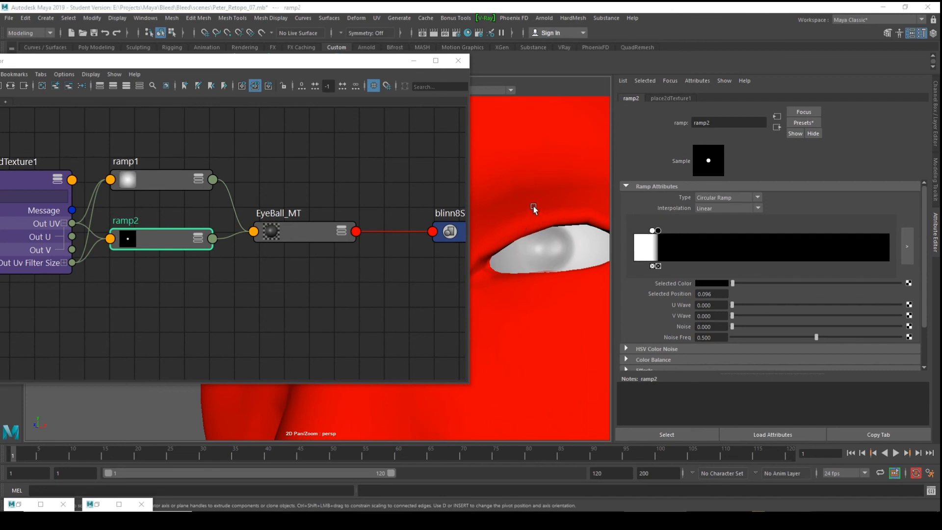
pyautogui.click(550, 242)
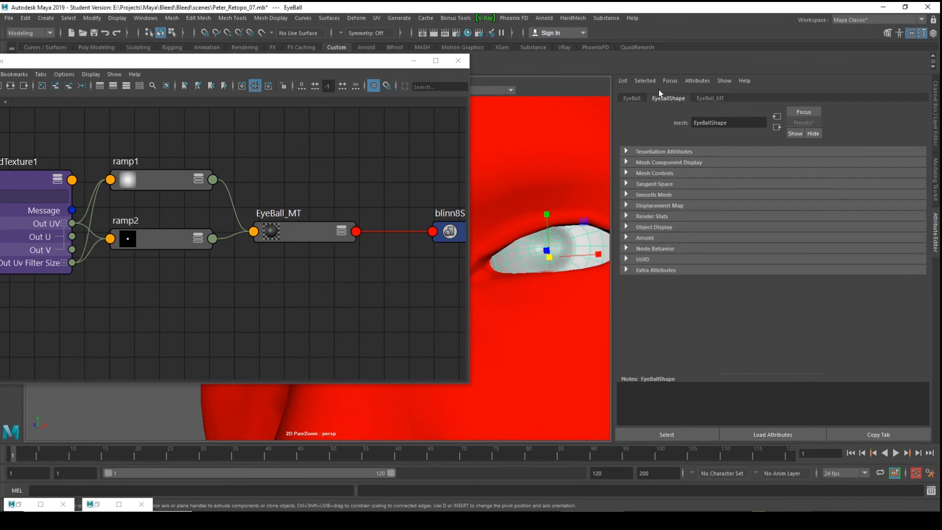
pyautogui.click(631, 98)
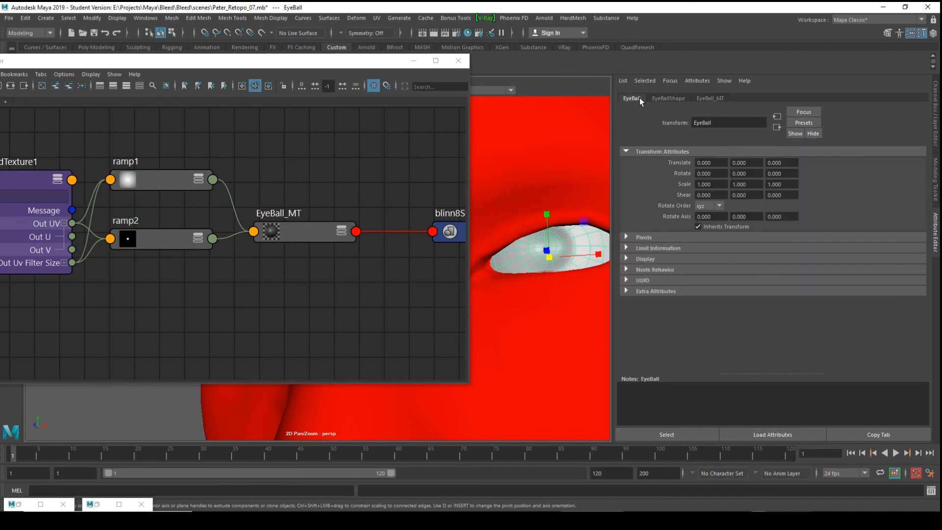
pyautogui.click(661, 98)
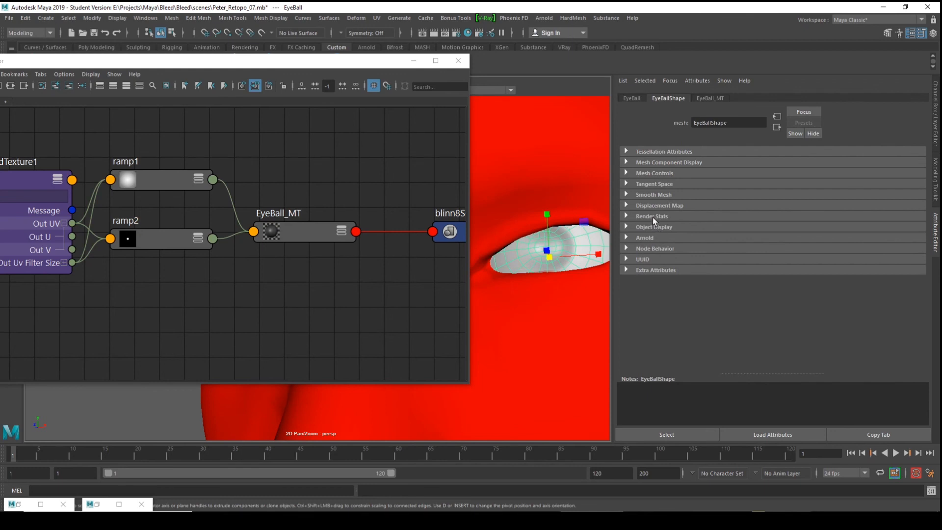
pyautogui.click(625, 216)
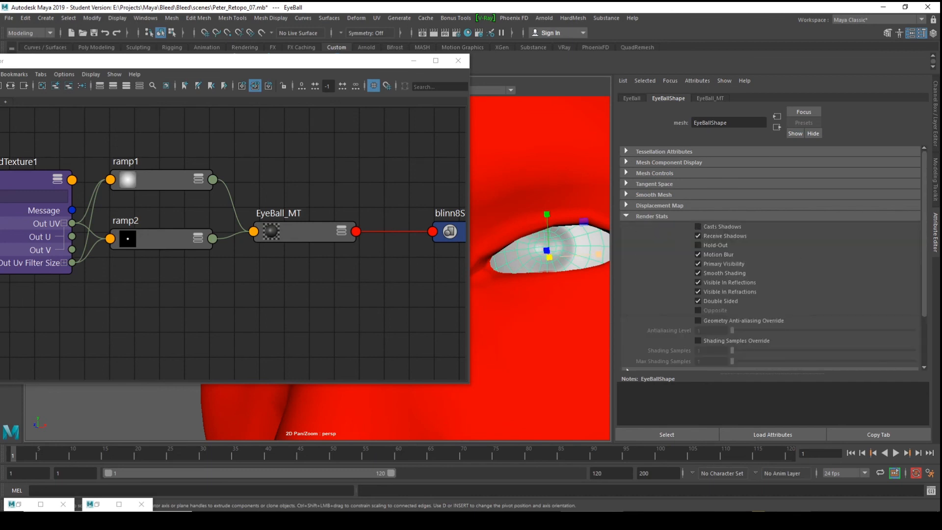
# - Collapse the place2dTexture1 node and arrange the ramps, EyeBall_MT and blinn8SG compactly in the graph
pyautogui.click(56, 178)
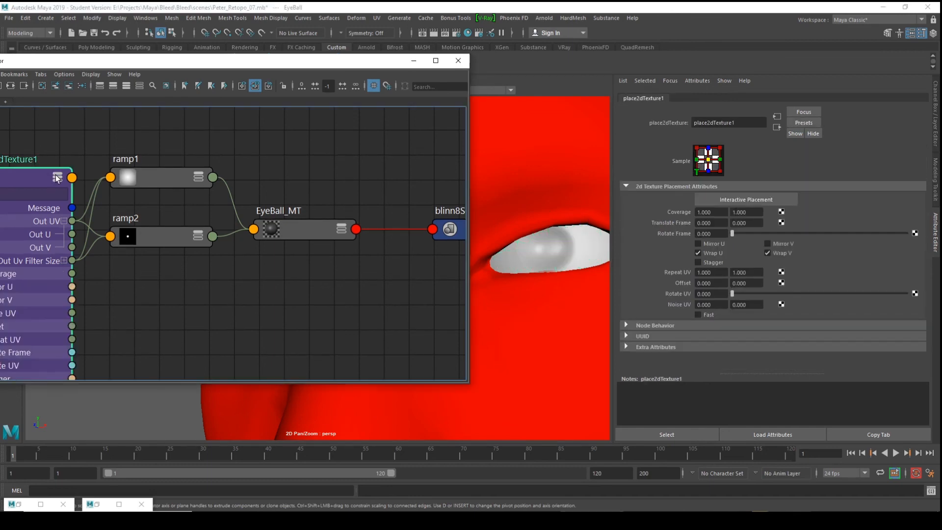
pyautogui.click(56, 177)
pyautogui.click(55, 177)
pyautogui.moveTo(33, 176)
pyautogui.mouseDown()
pyautogui.moveTo(41, 156)
pyautogui.moveTo(30, 170)
pyautogui.mouseUp()
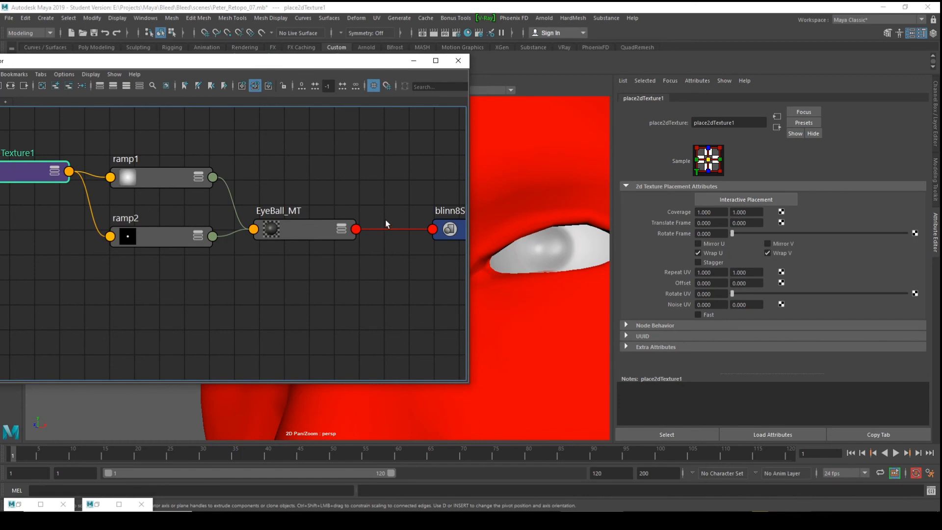
pyautogui.scroll(-2, 386, 220)
pyautogui.scroll(2, 392, 211)
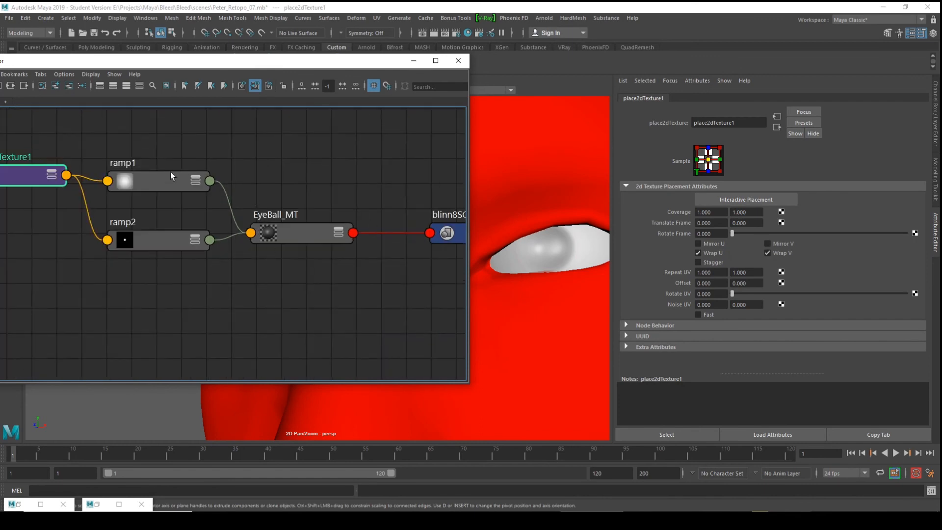
pyautogui.moveTo(152, 172); pyautogui.dragTo(137, 130)
pyautogui.moveTo(151, 237); pyautogui.dragTo(137, 196)
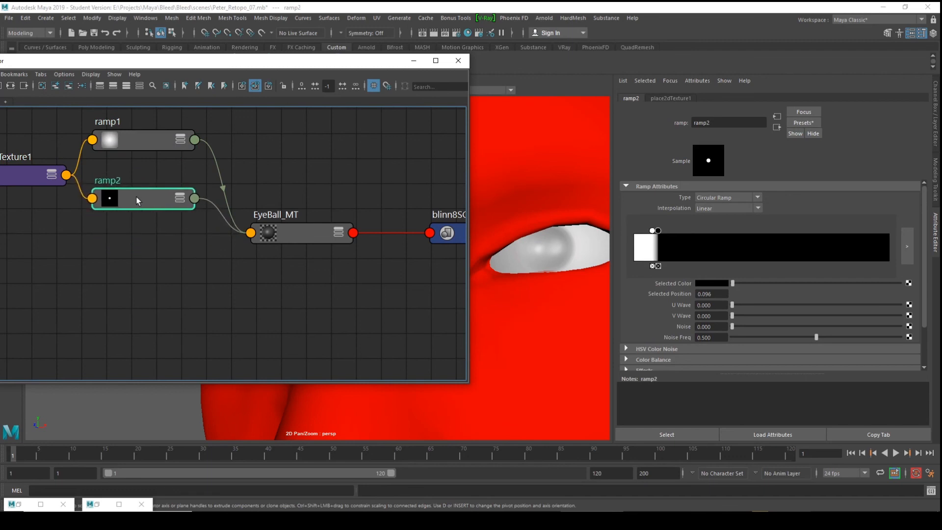
pyautogui.moveTo(299, 234); pyautogui.dragTo(264, 169)
pyautogui.moveTo(447, 234); pyautogui.dragTo(372, 172)
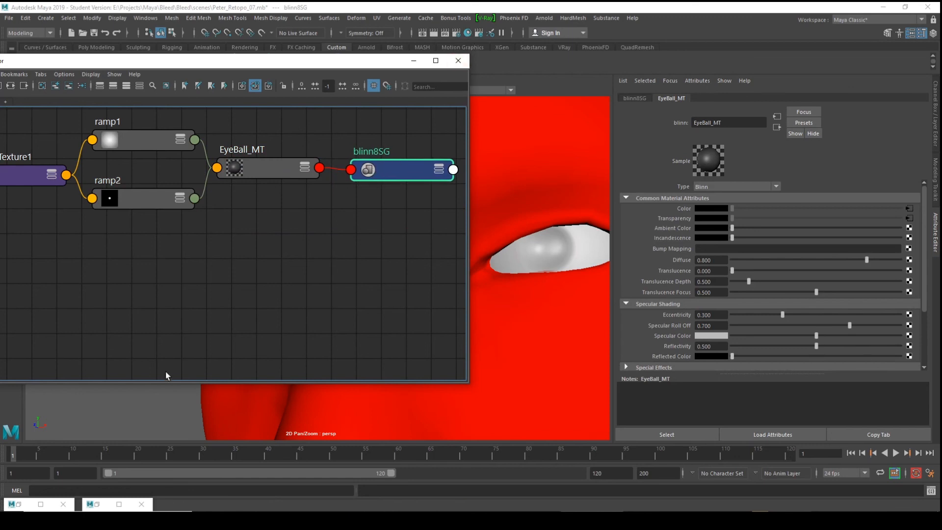
# - Select the Iris_Mt material in the Hypershade and graph its network in the Node Editor
pyautogui.click(95, 504)
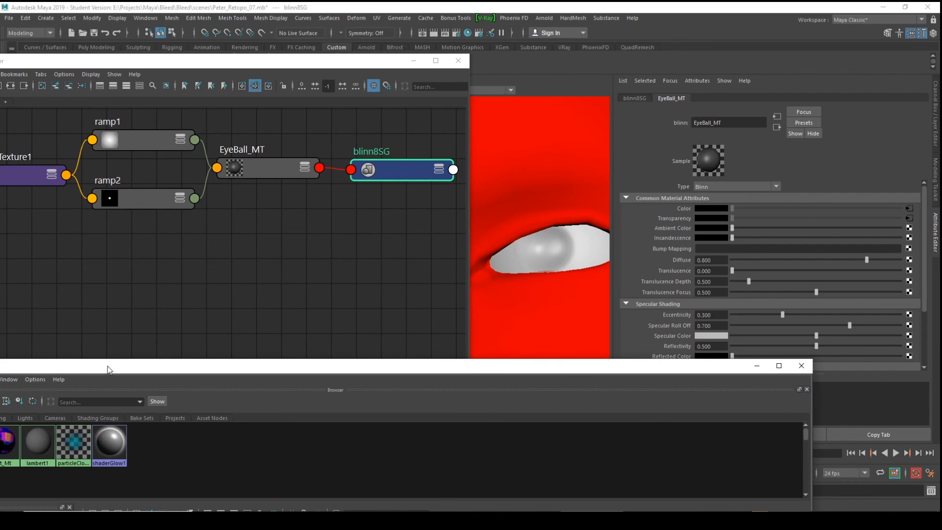
pyautogui.moveTo(107, 366); pyautogui.dragTo(336, 312)
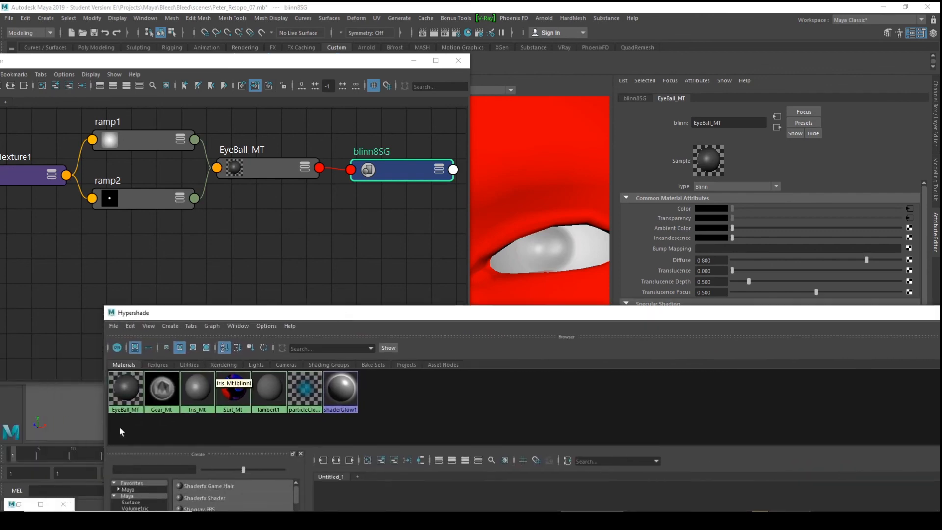
pyautogui.click(191, 387)
pyautogui.scroll(-2, 171, 245)
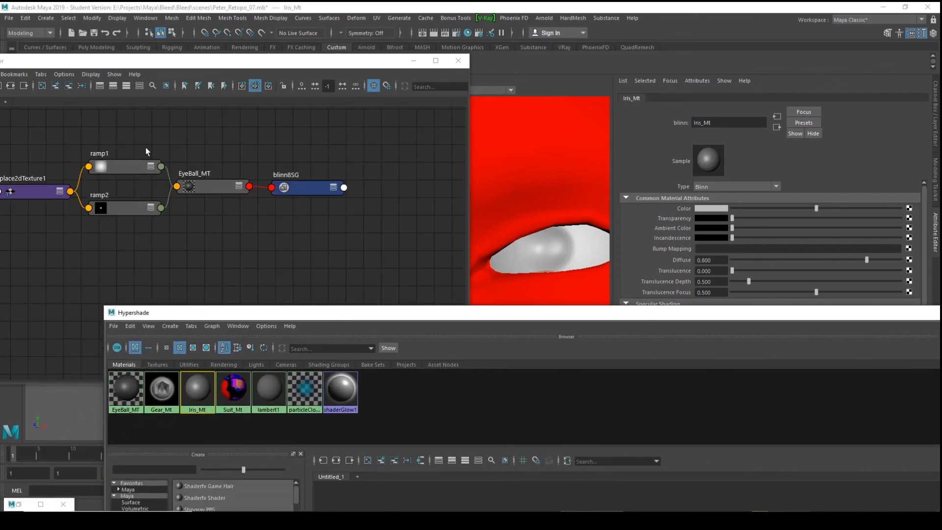
pyautogui.click(10, 85)
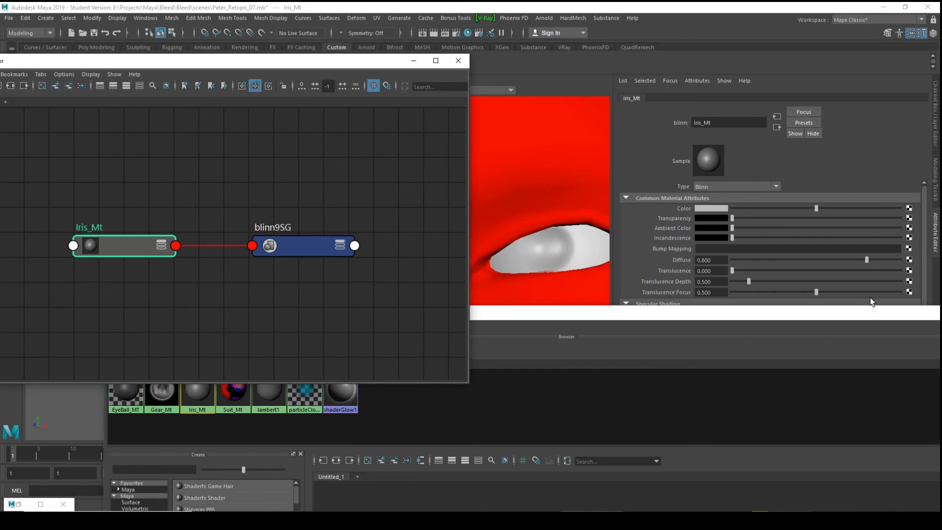
pyautogui.moveTo(872, 317); pyautogui.dragTo(677, 353)
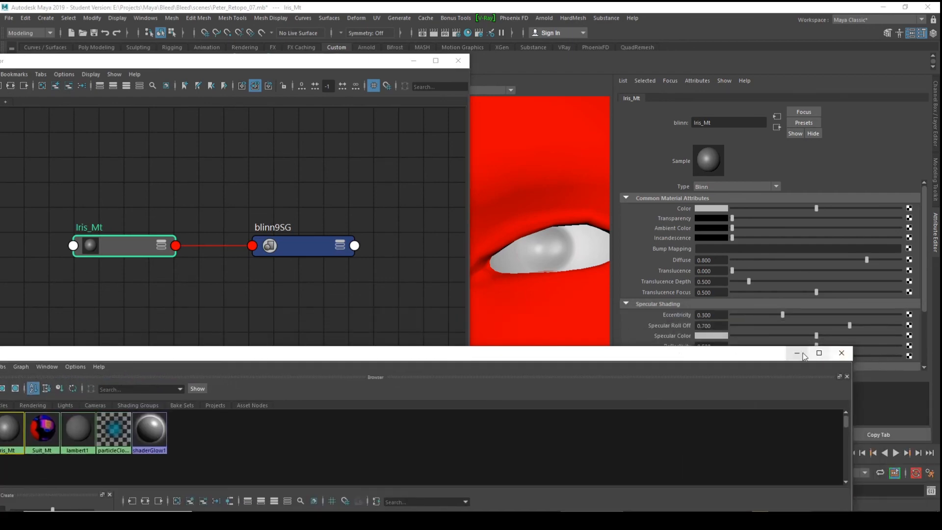
# - Map a Ramp texture to the Transparency of Iris_Mt
pyautogui.click(802, 352)
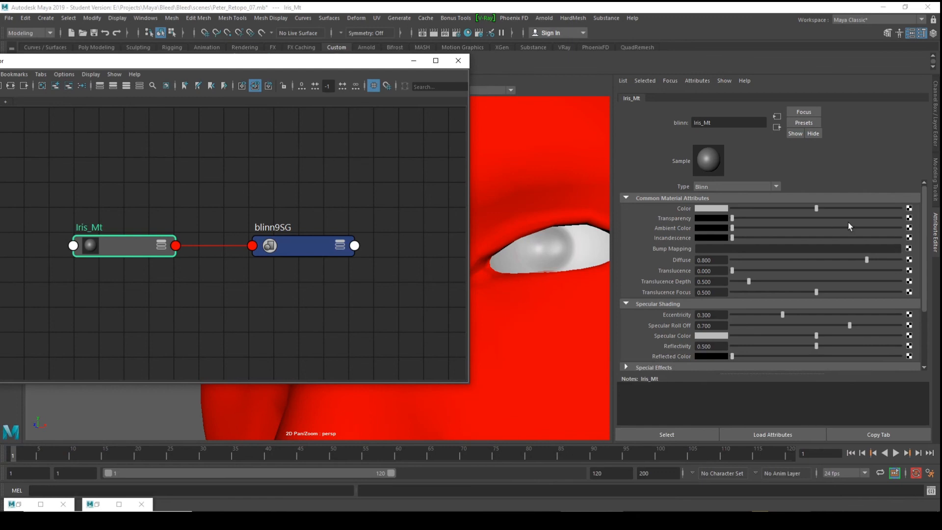
pyautogui.click(909, 218)
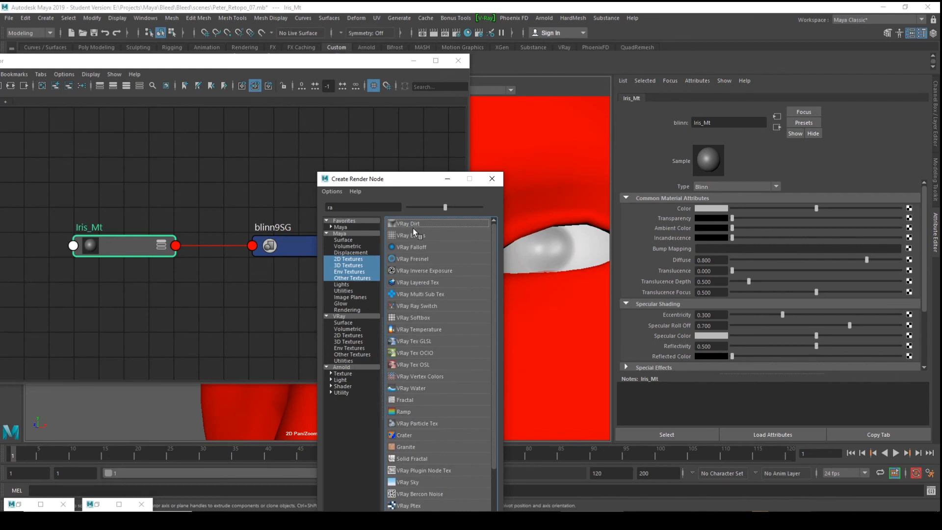
pyautogui.click(349, 208)
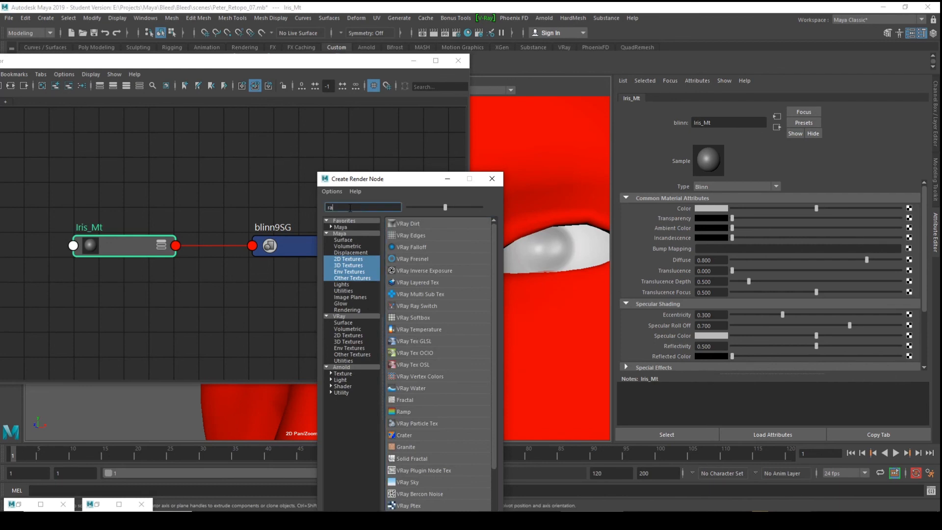
pyautogui.write('mp')
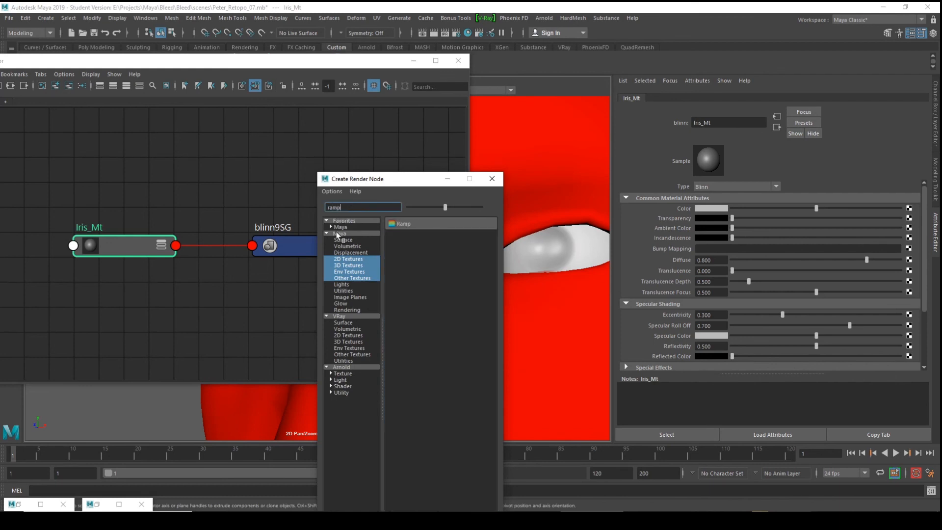
pyautogui.click(434, 228)
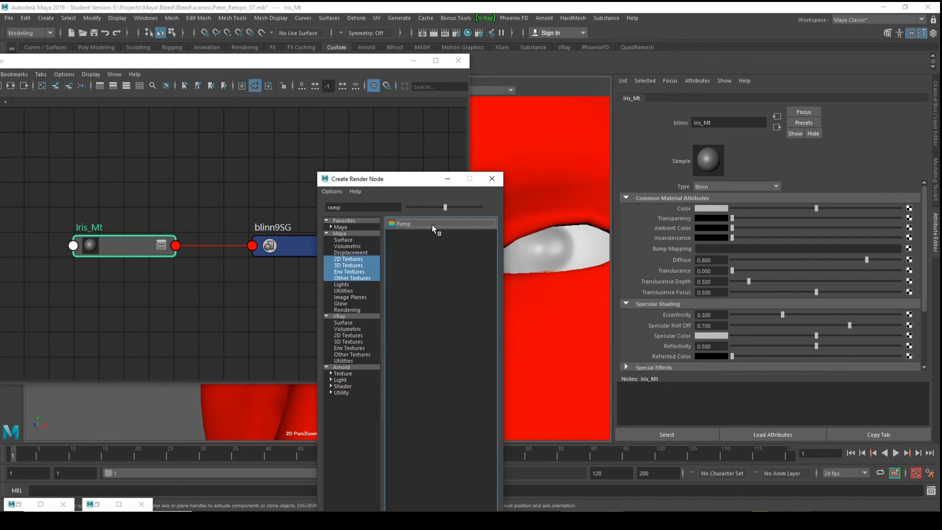
pyautogui.click(431, 224)
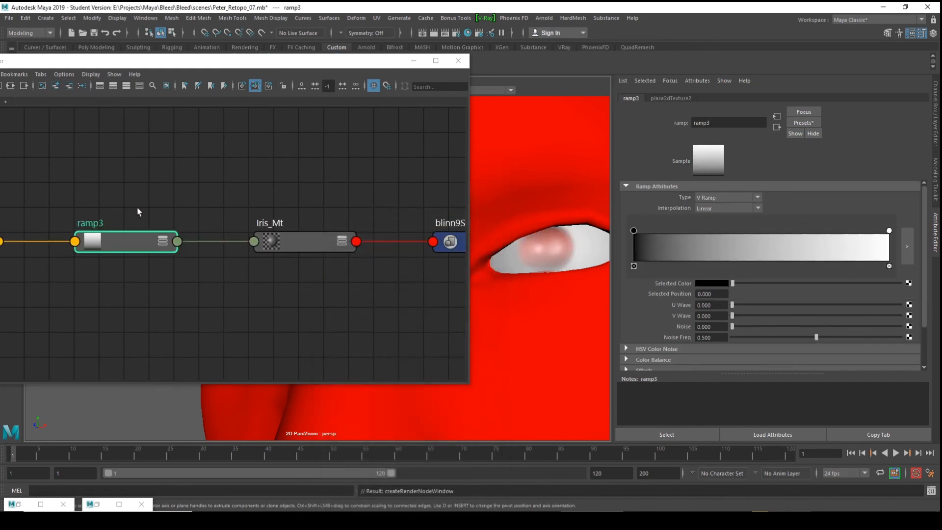
# - Frame the Iris_Mt network clear of the eye view and place the place2dTexture2 node beside ramp3
pyautogui.moveTo(224, 62); pyautogui.dragTo(366, 51)
pyautogui.moveTo(120, 236); pyautogui.dragTo(179, 182)
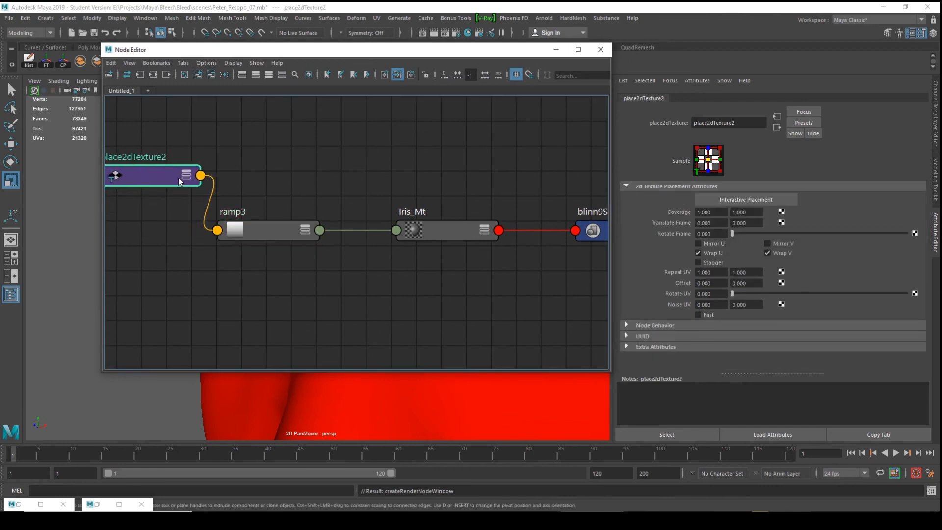
pyautogui.press('a')
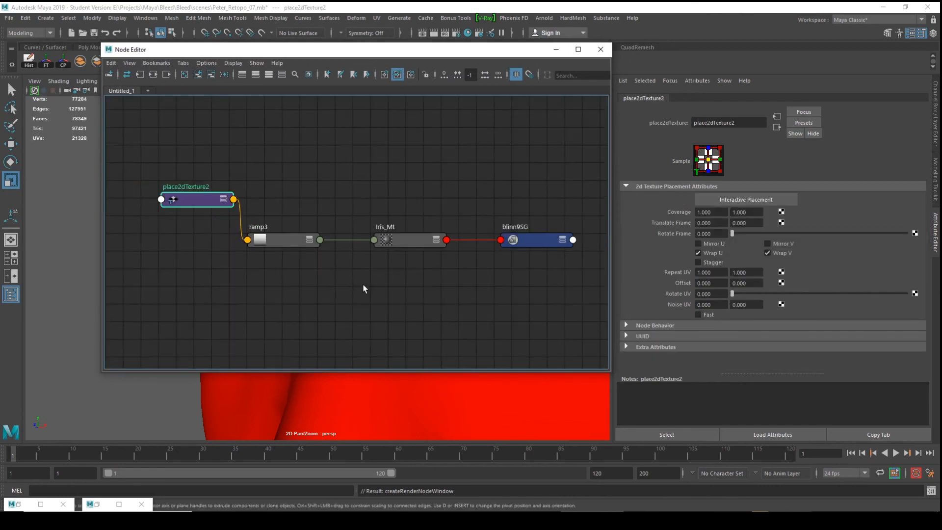
pyautogui.moveTo(377, 54); pyautogui.dragTo(328, 63)
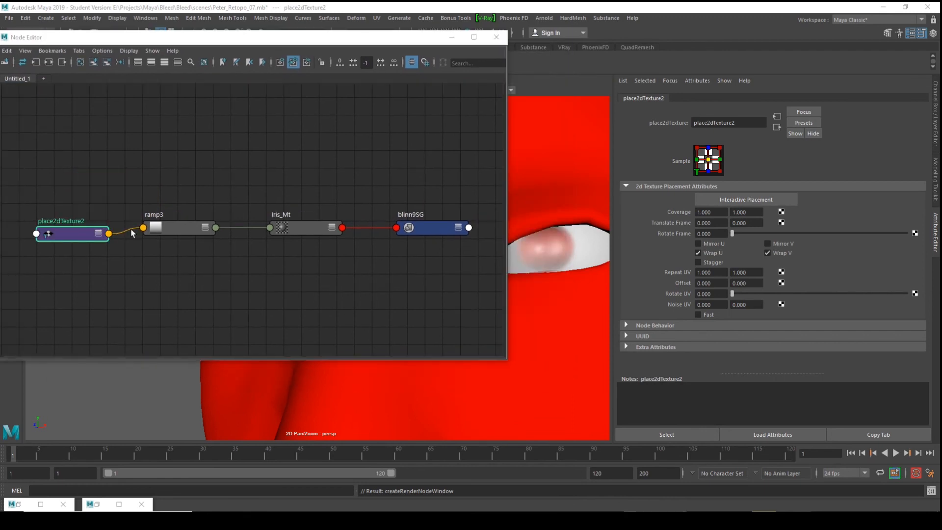
pyautogui.moveTo(58, 234); pyautogui.dragTo(64, 220)
# - Set the type of ramp3 to Circular Ramp
pyautogui.click(176, 222)
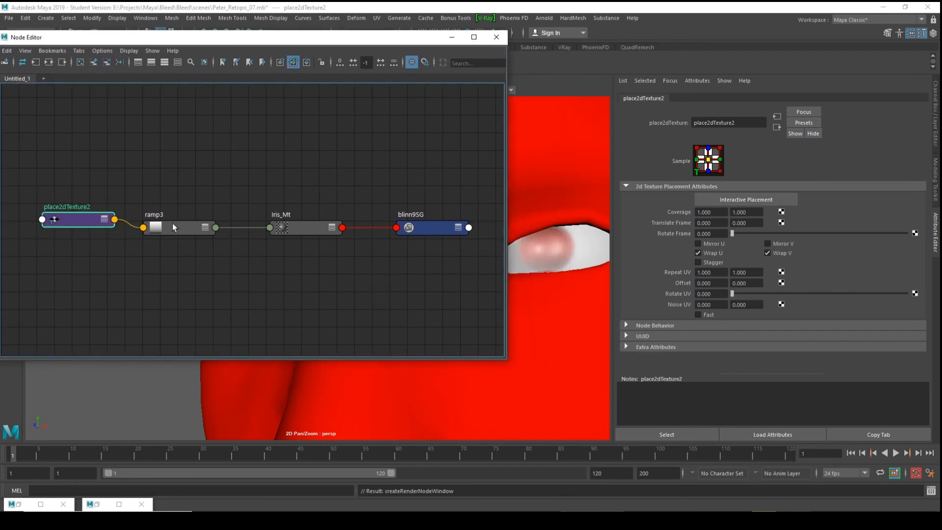
pyautogui.click(722, 197)
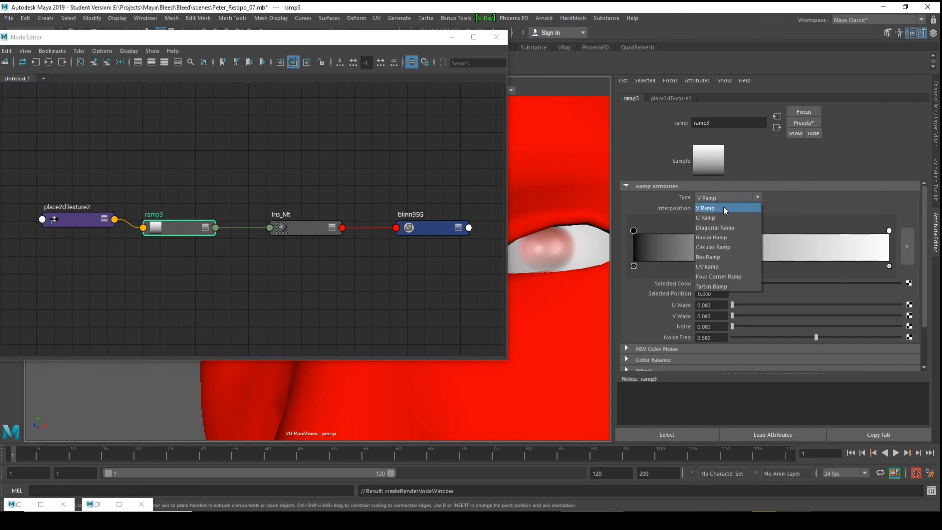
pyautogui.click(723, 246)
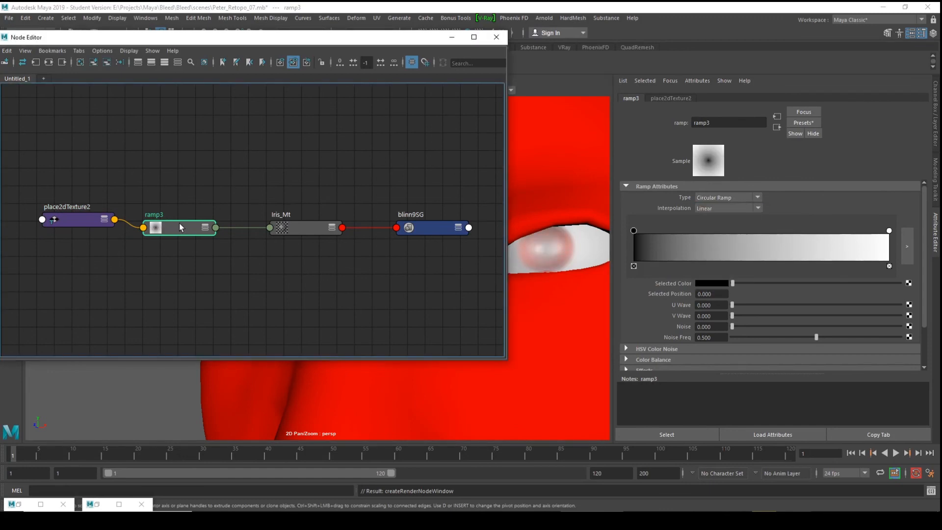
# - Narrow the Node Editor to uncover the eye and arrange place2dTexture2, ramp3, Iris_Mt and blinn9SG in a compact diagonal cascade
pyautogui.moveTo(552, 237)
pyautogui.keyDown('alt'); pyautogui.mouseDown()
pyautogui.moveTo(541, 248)
pyautogui.moveTo(553, 242)
pyautogui.mouseUp(); pyautogui.keyUp('alt')
pyautogui.moveTo(505, 199); pyautogui.dragTo(261, 198)
pyautogui.keyDown('alt'); pyautogui.moveTo(119, 288); pyautogui.dragTo(30, 301, button='middle'); pyautogui.keyUp('alt')
pyautogui.keyDown('alt'); pyautogui.moveTo(84, 278); pyautogui.dragTo(109, 290, button='right'); pyautogui.keyUp('alt')
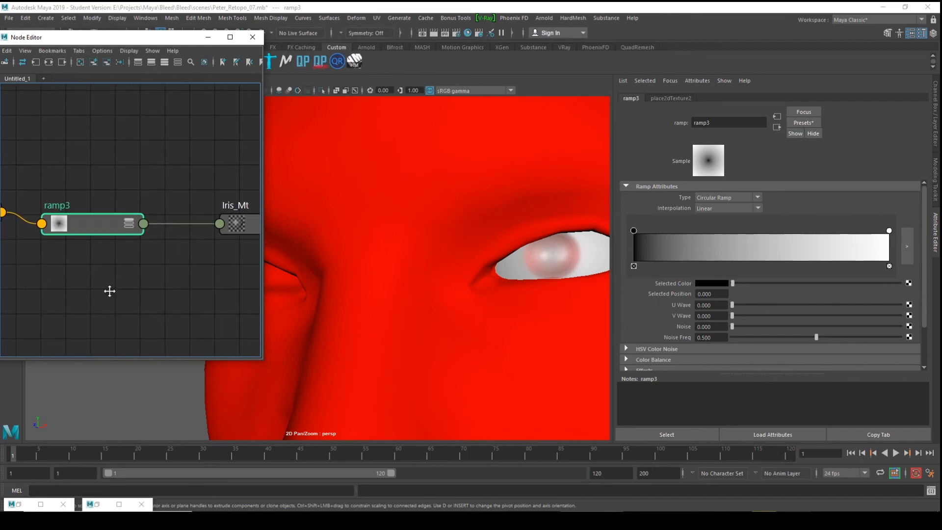
pyautogui.keyDown('alt'); pyautogui.moveTo(110, 290); pyautogui.dragTo(193, 306, button='middle'); pyautogui.keyUp('alt')
pyautogui.moveTo(206, 238); pyautogui.dragTo(153, 284)
pyautogui.moveTo(48, 221); pyautogui.dragTo(51, 156)
pyautogui.moveTo(105, 281); pyautogui.dragTo(106, 209)
pyautogui.scroll(-3, 125, 224)
pyautogui.moveTo(225, 234); pyautogui.dragTo(149, 256)
pyautogui.keyDown('alt'); pyautogui.moveTo(137, 301); pyautogui.dragTo(59, 298, button='middle'); pyautogui.keyUp('alt')
pyautogui.moveTo(241, 229); pyautogui.dragTo(129, 292)
# - Bring ramp3's black and white markers close together near the middle, with white at 0.561
pyautogui.click(44, 216)
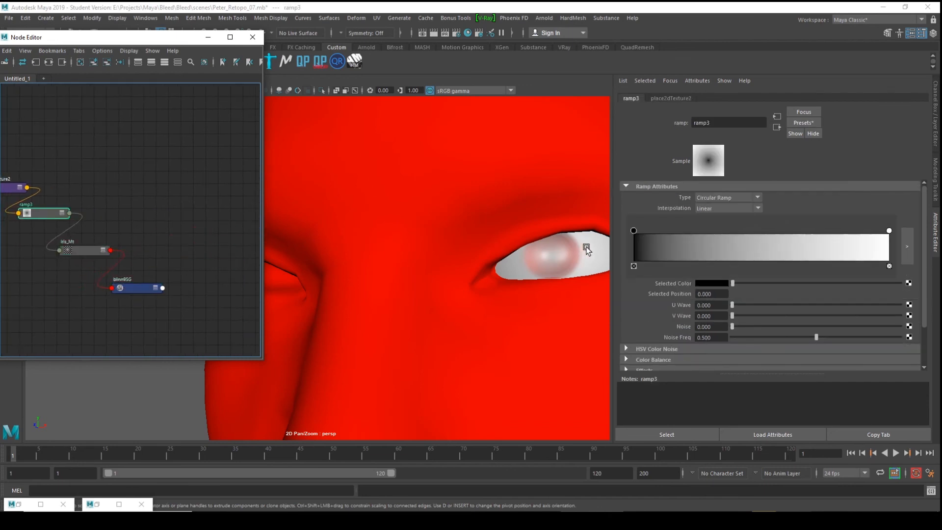
pyautogui.moveTo(633, 231); pyautogui.dragTo(742, 230)
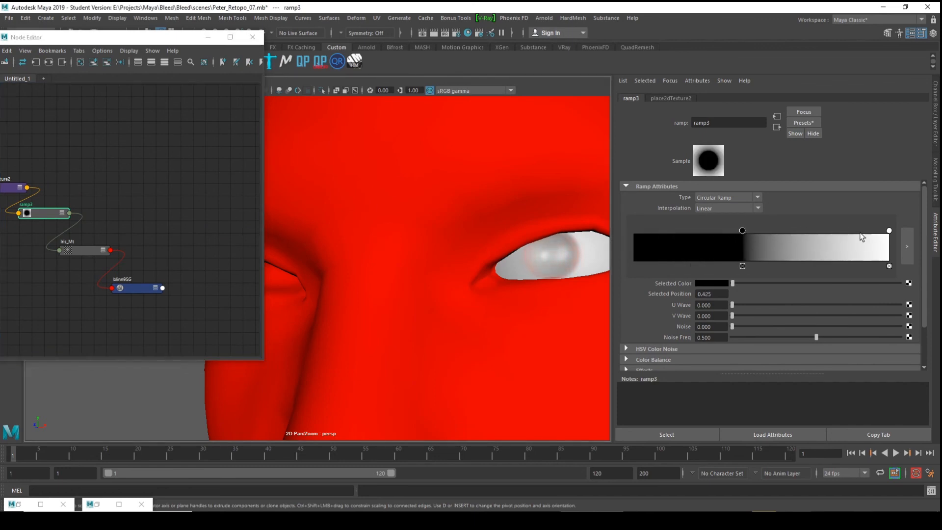
pyautogui.moveTo(888, 230)
pyautogui.mouseDown()
pyautogui.moveTo(747, 239)
pyautogui.moveTo(781, 240)
pyautogui.moveTo(750, 231)
pyautogui.moveTo(785, 232)
pyautogui.moveTo(764, 230)
pyautogui.moveTo(777, 233)
pyautogui.mouseUp()
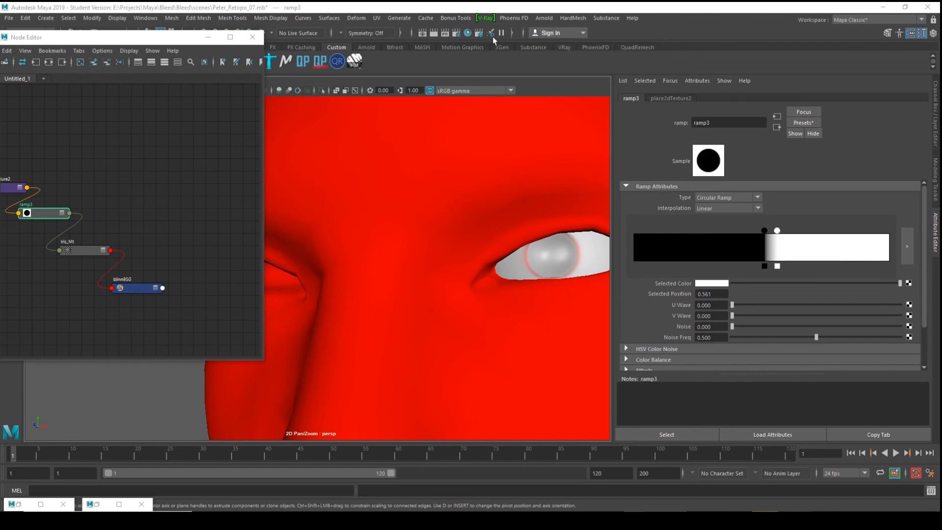
# - Add a reverse node to the Iris_Mt graph and place it below the material node
pyautogui.moveTo(173, 37); pyautogui.dragTo(250, 40)
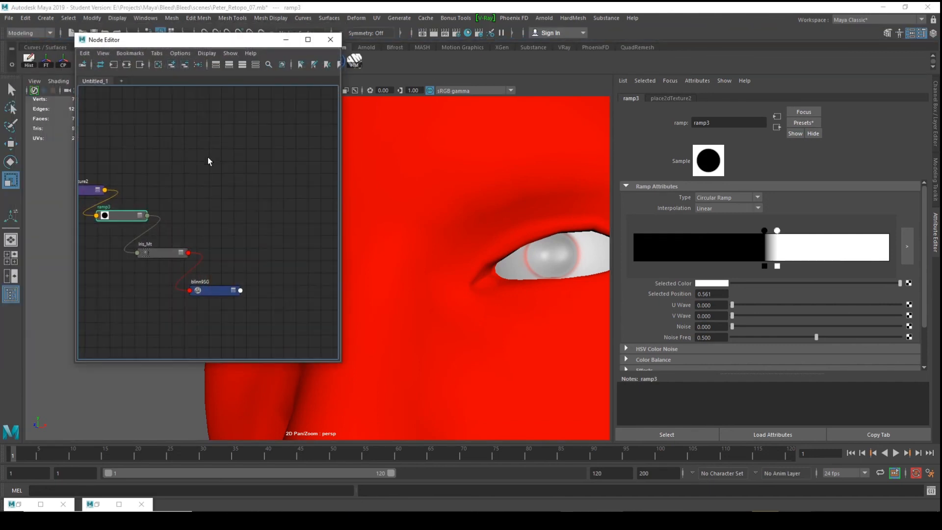
pyautogui.keyDown('alt'); pyautogui.moveTo(176, 209); pyautogui.dragTo(237, 193, button='middle'); pyautogui.keyUp('alt')
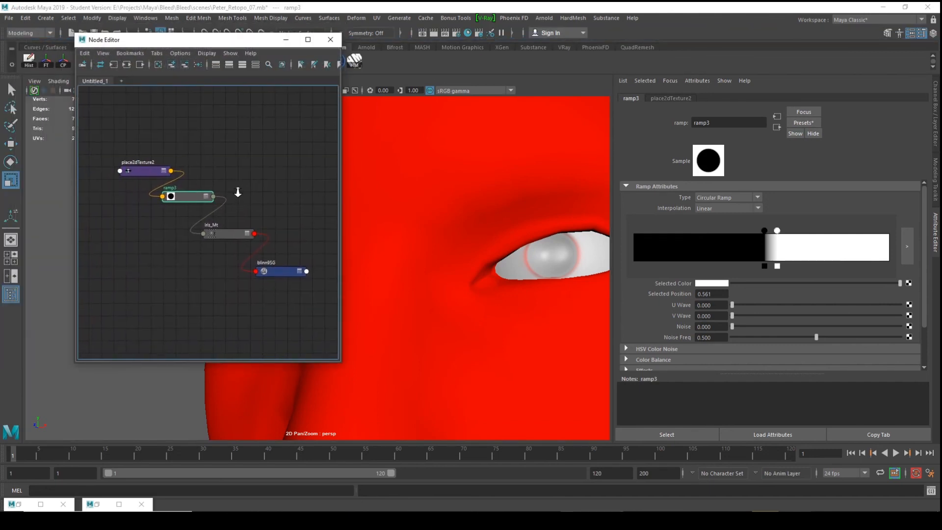
pyautogui.keyDown('alt'); pyautogui.moveTo(237, 192); pyautogui.dragTo(246, 199, button='right'); pyautogui.keyUp('alt')
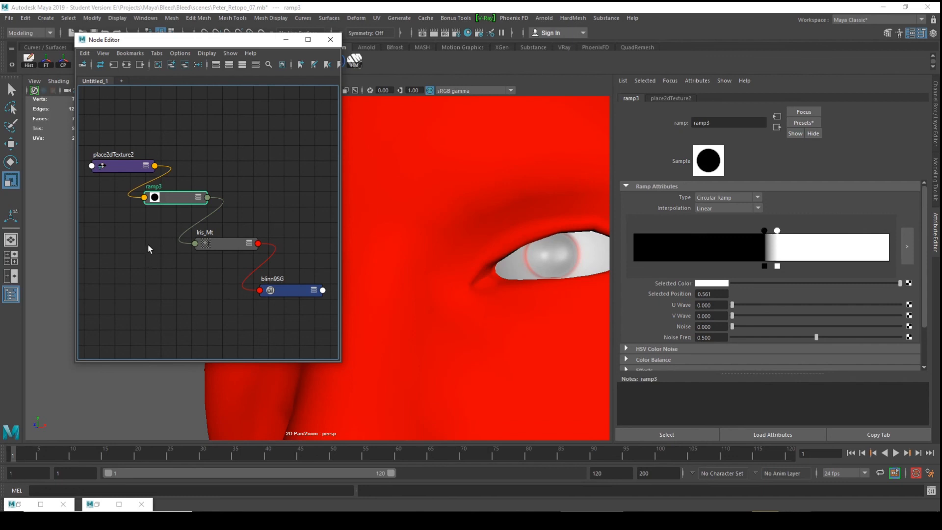
pyautogui.press('Tab')
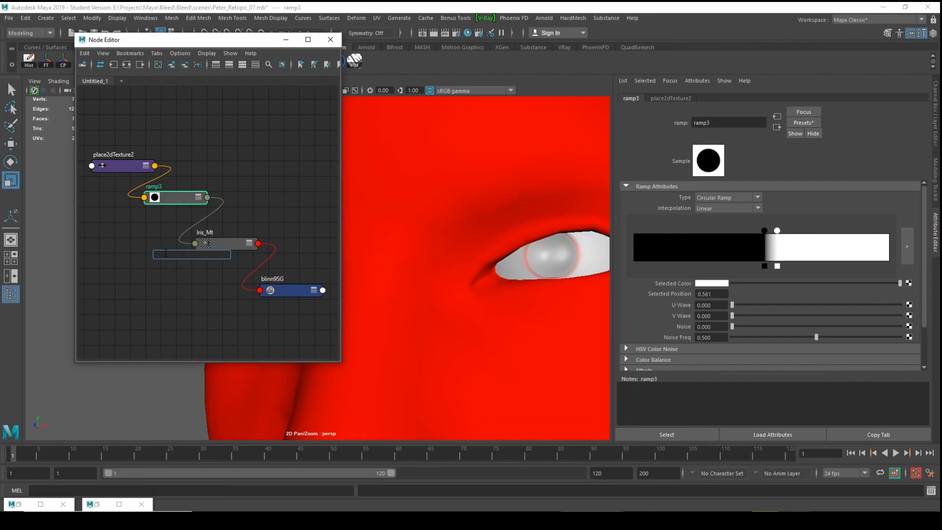
pyautogui.write('re')
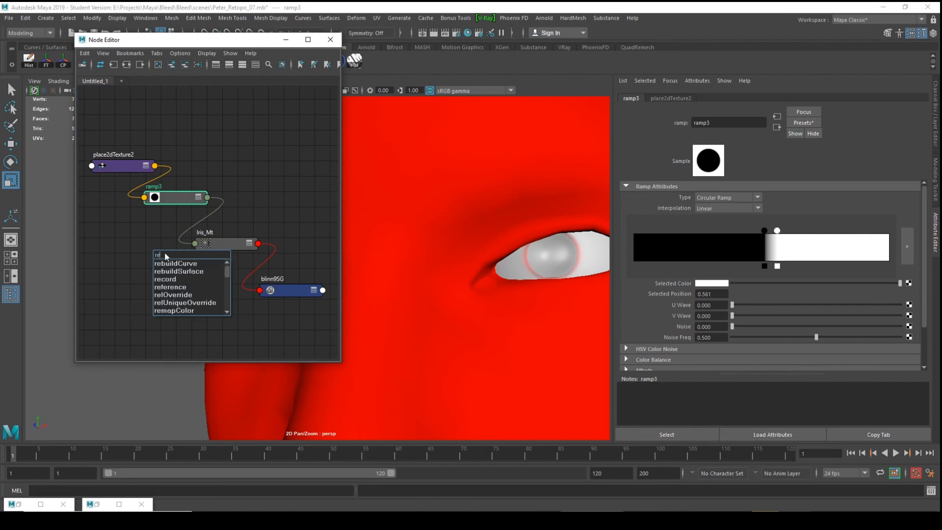
pyautogui.write('ve')
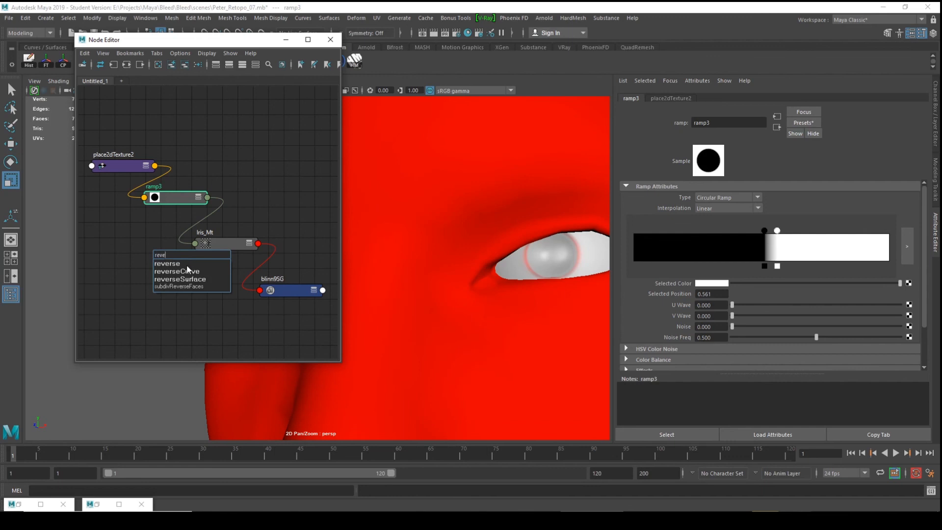
pyautogui.press('Return')
pyautogui.moveTo(190, 256); pyautogui.dragTo(207, 284)
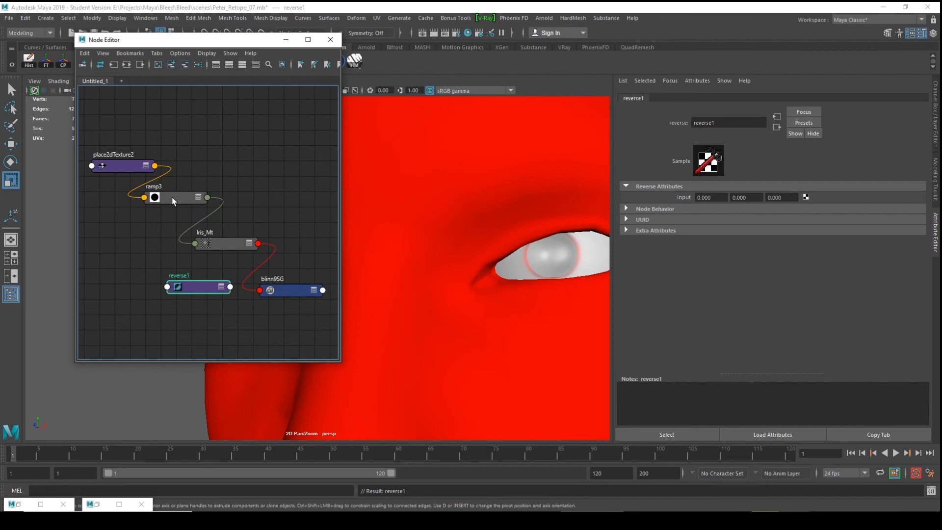
# - Connect ramp3 to the reverse node's Input and the reverse node's output to the Specular Color of Iris_Mt
pyautogui.moveTo(181, 195); pyautogui.dragTo(686, 195, button='middle')
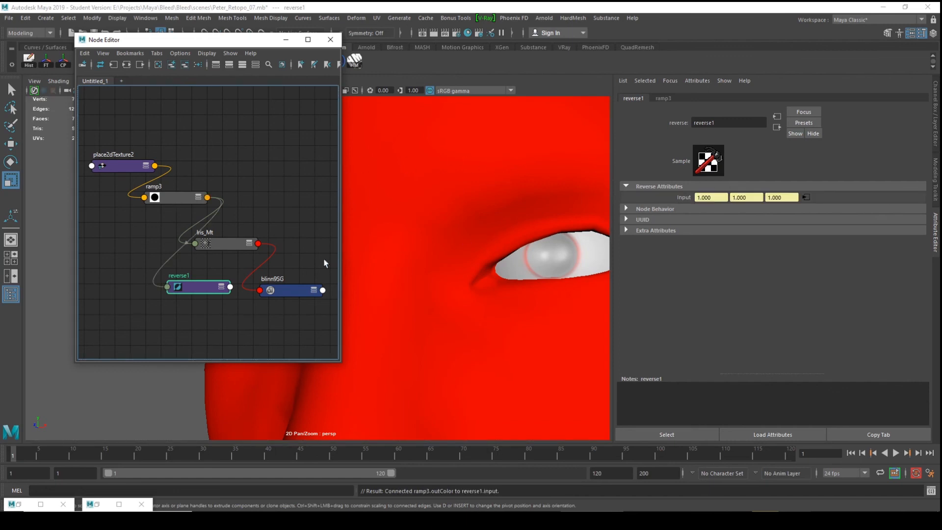
pyautogui.moveTo(192, 198); pyautogui.dragTo(168, 200)
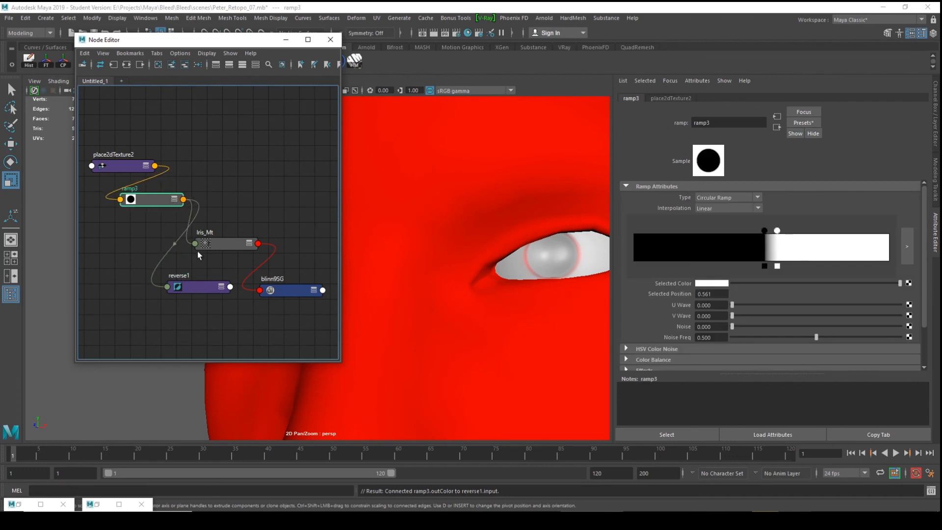
pyautogui.moveTo(203, 281); pyautogui.dragTo(188, 284)
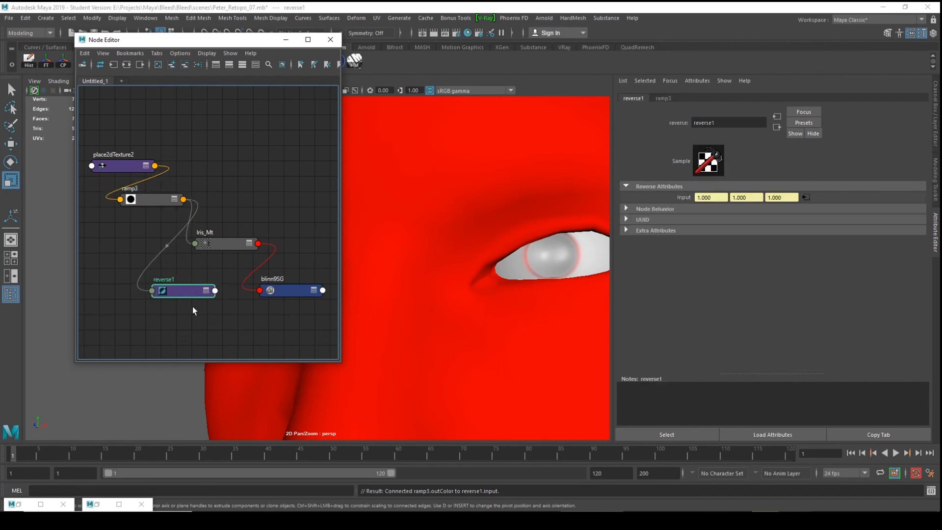
pyautogui.click(230, 240)
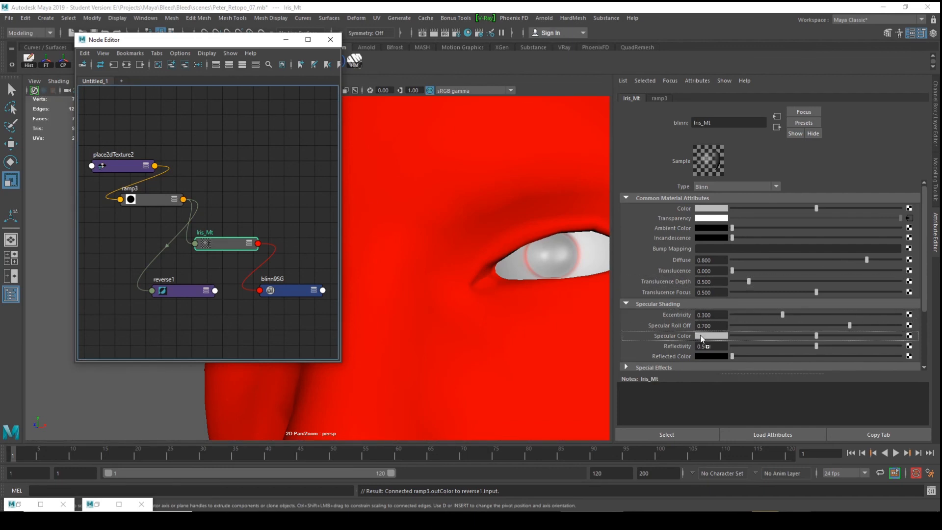
pyautogui.moveTo(699, 335); pyautogui.dragTo(699, 334, button='middle')
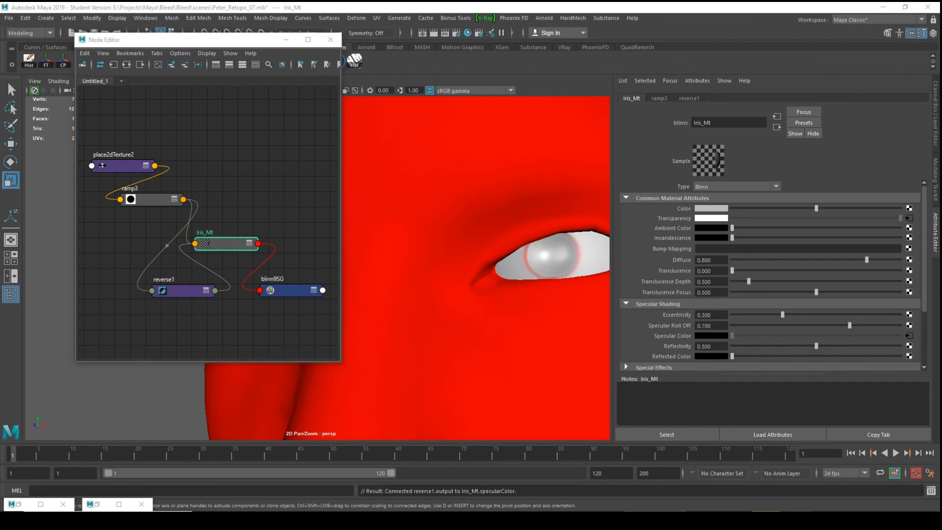
# - Add two inner markers to ramp3 for the pupil, coloring the innermost white and placing the adjacent black one at 0.253
pyautogui.click(133, 200)
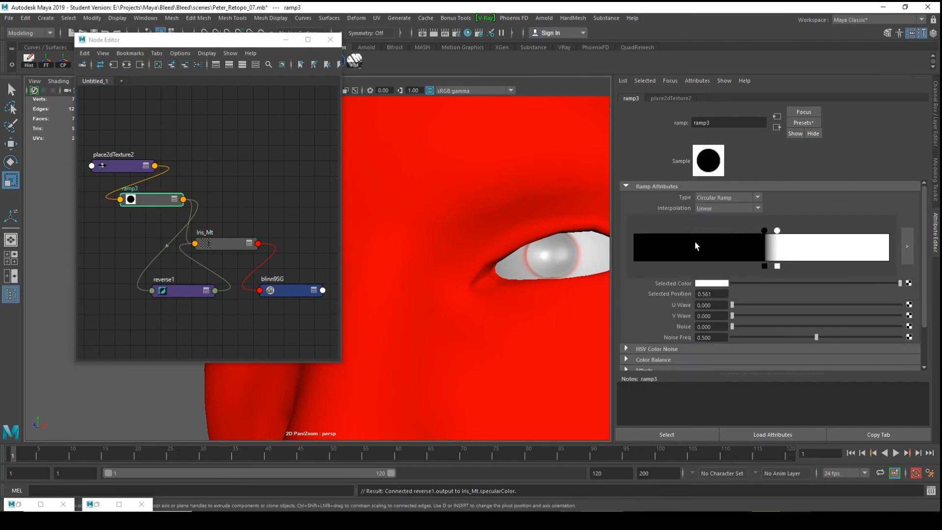
pyautogui.click(695, 242)
pyautogui.moveTo(696, 231); pyautogui.dragTo(714, 248)
pyautogui.click(699, 249)
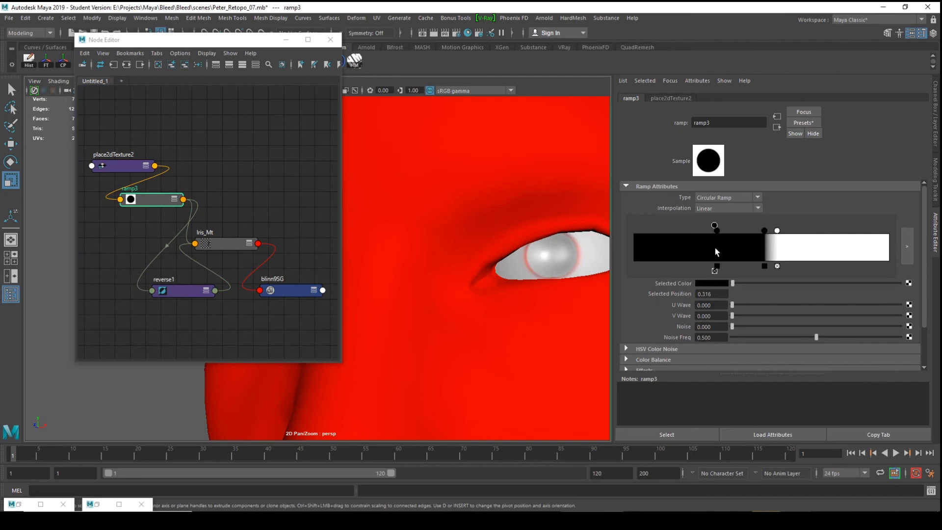
pyautogui.click(710, 283)
pyautogui.click(673, 262)
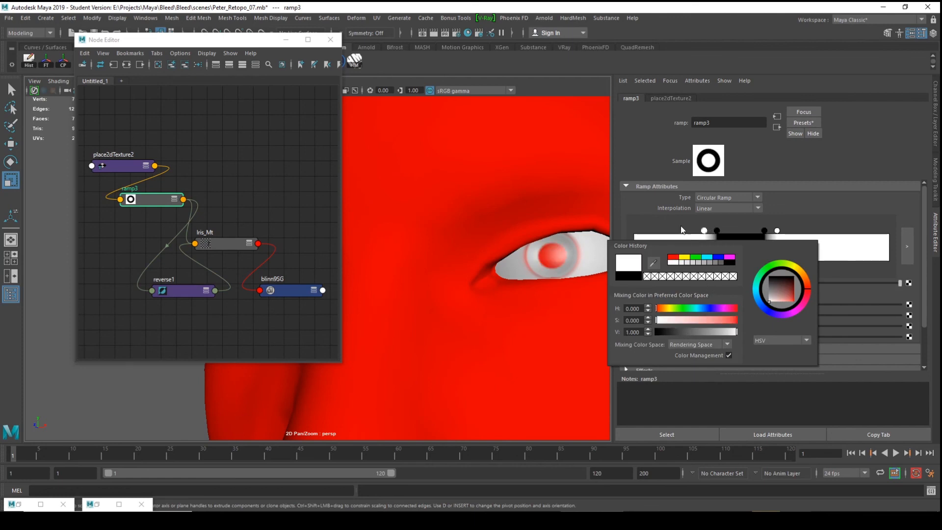
pyautogui.moveTo(702, 228)
pyautogui.mouseDown()
pyautogui.moveTo(691, 231)
pyautogui.moveTo(717, 230)
pyautogui.moveTo(689, 230)
pyautogui.moveTo(697, 233)
pyautogui.mouseUp()
# - Inspect the iris and pupil on the face from different distances and select the eyeball mesh
pyautogui.scroll(-5, 492, 258)
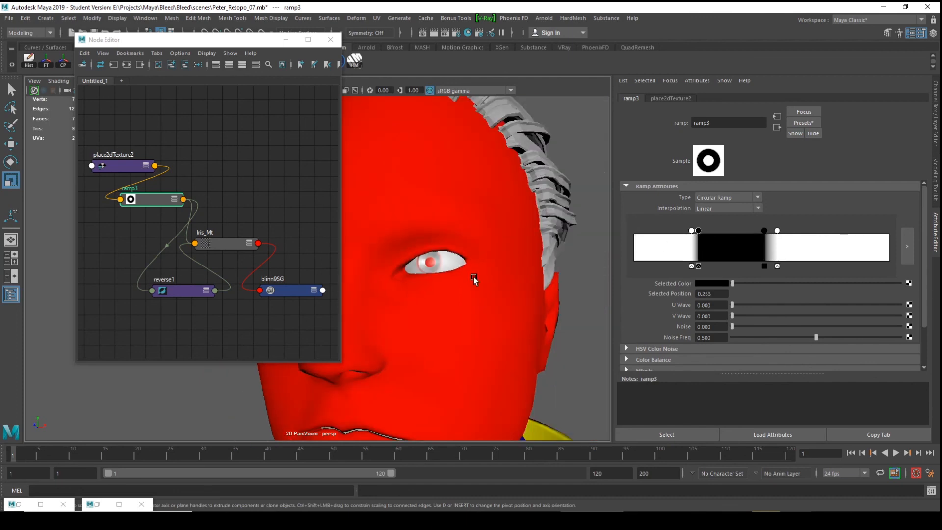
pyautogui.scroll(5, 488, 310)
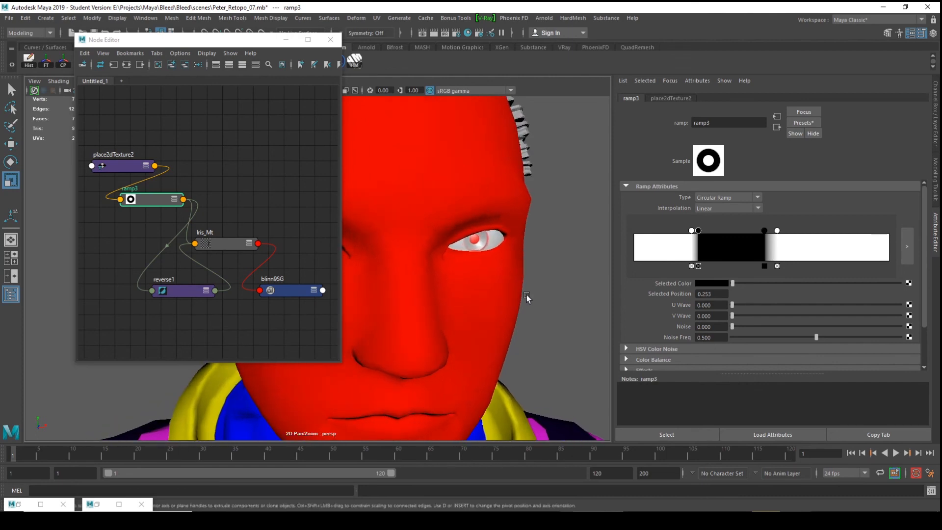
pyautogui.click(501, 232)
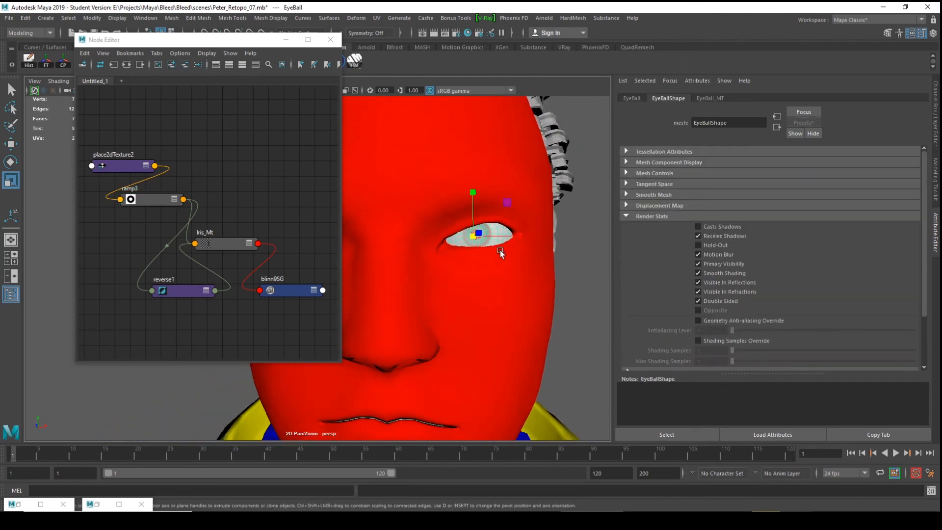
pyautogui.scroll(6, 385, 220)
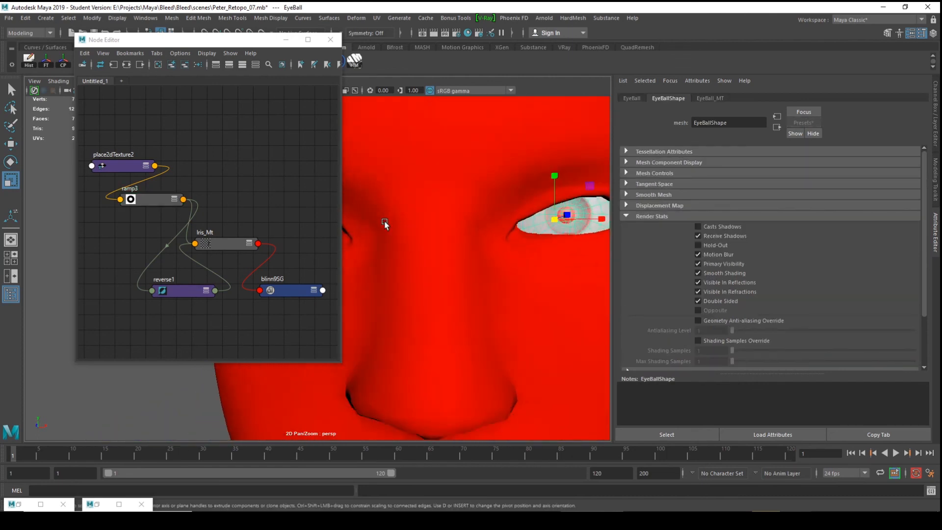
# - Try to graph the shading connections of the selected eyeball mesh through its EyeBallShape node
pyautogui.scroll(-2, 495, 239)
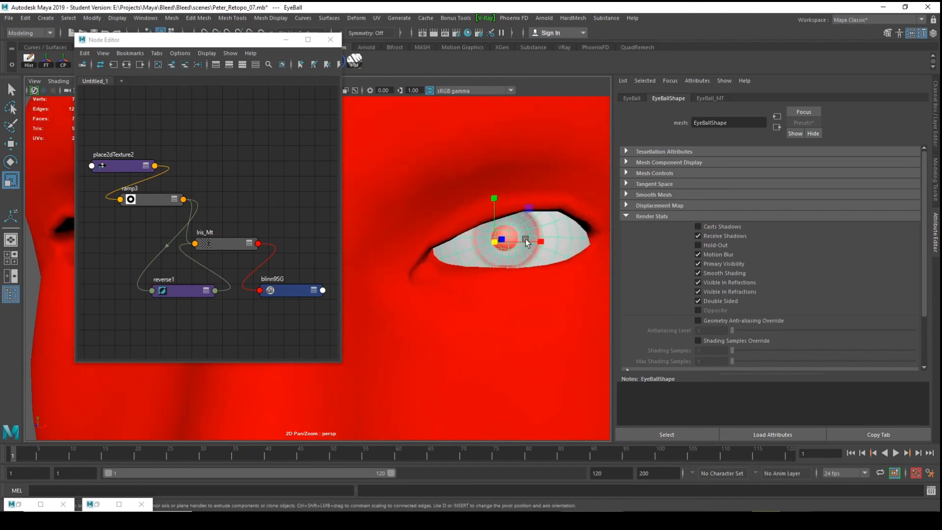
pyautogui.click(126, 65)
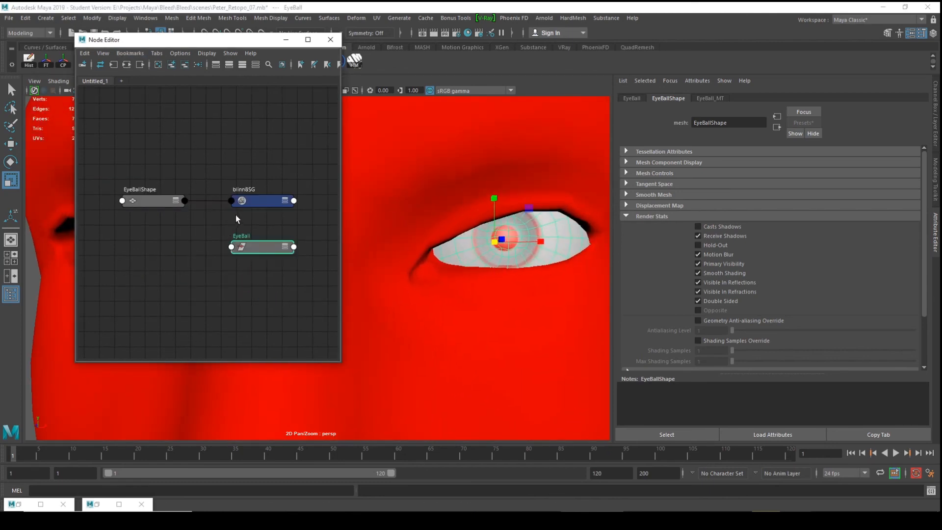
pyautogui.click(147, 202)
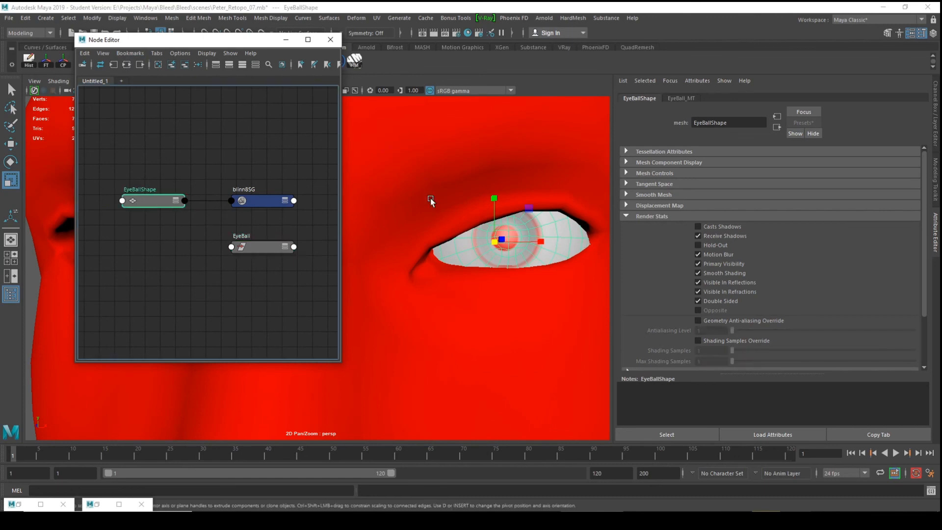
pyautogui.click(126, 64)
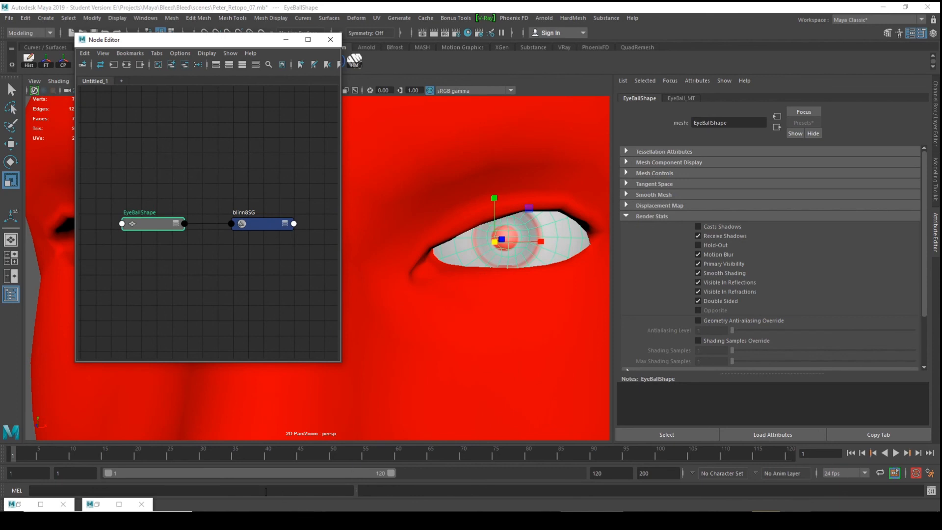
# - Bring up the Hypershade, select EyeBall_MT and replace the Node Editor graph with that material's network
pyautogui.click(96, 504)
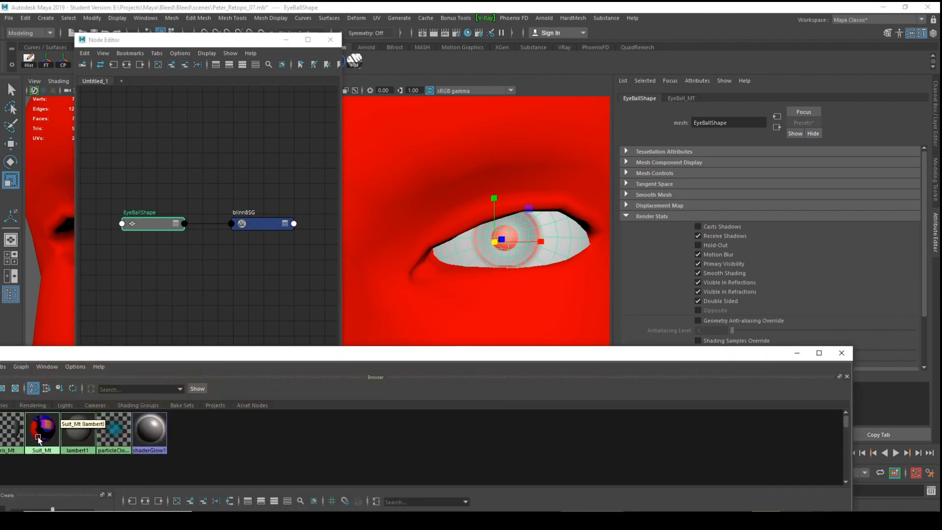
pyautogui.moveTo(150, 362); pyautogui.dragTo(268, 365)
pyautogui.click(51, 436)
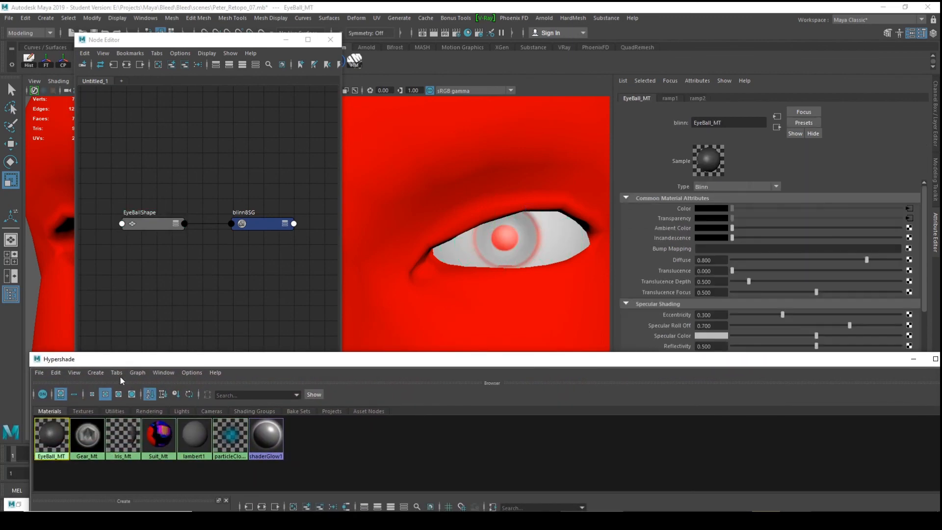
pyautogui.click(142, 66)
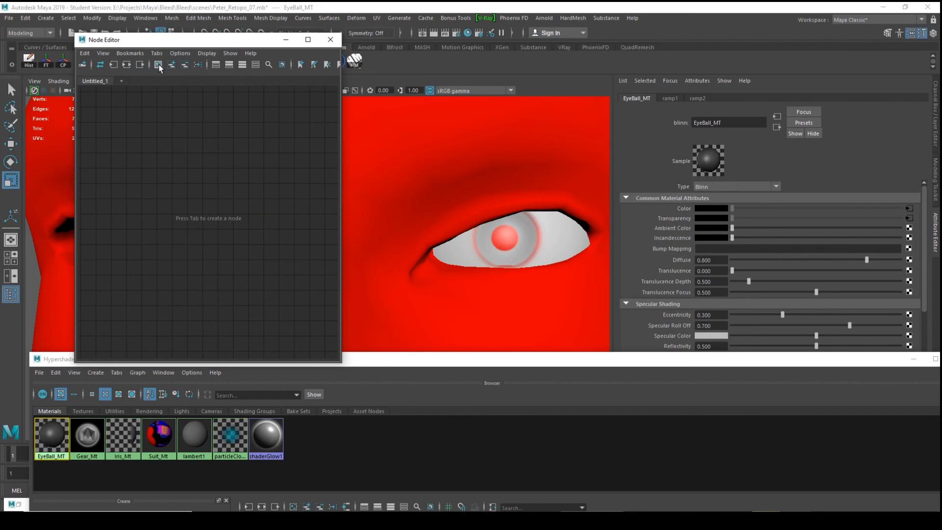
pyautogui.click(126, 65)
pyautogui.scroll(5, 209, 279)
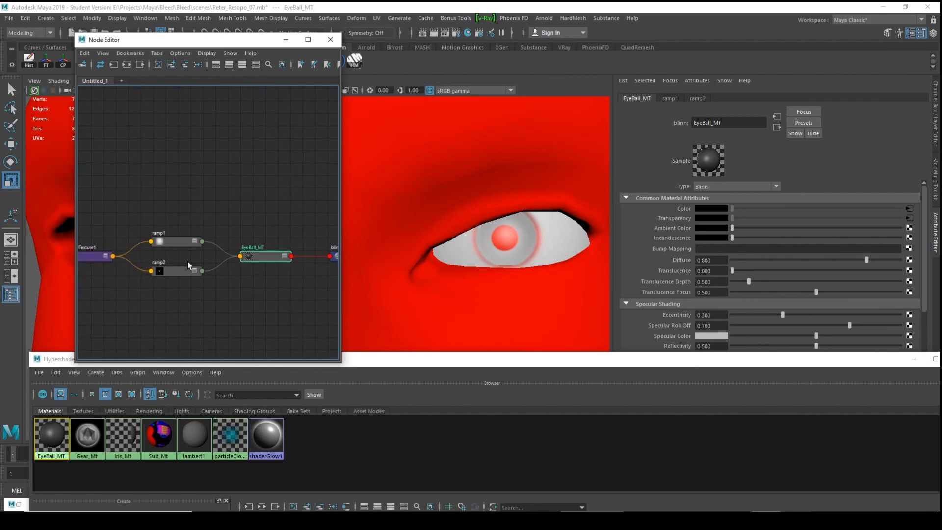
# - Shrink the white pupil area in ramp2 by moving its white marker to about 0.056 and its black marker to 0.079
pyautogui.click(170, 248)
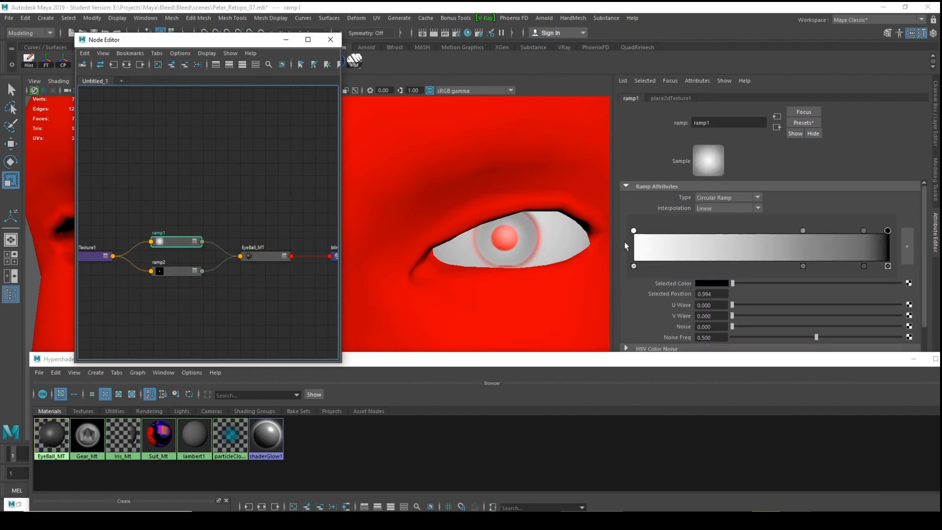
pyautogui.click(168, 271)
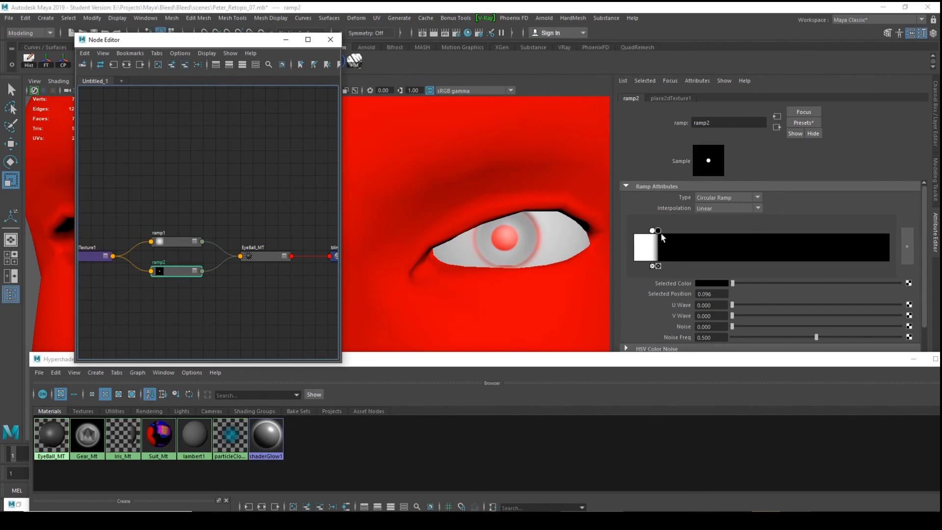
pyautogui.moveTo(657, 231); pyautogui.dragTo(654, 231)
pyautogui.click(647, 230)
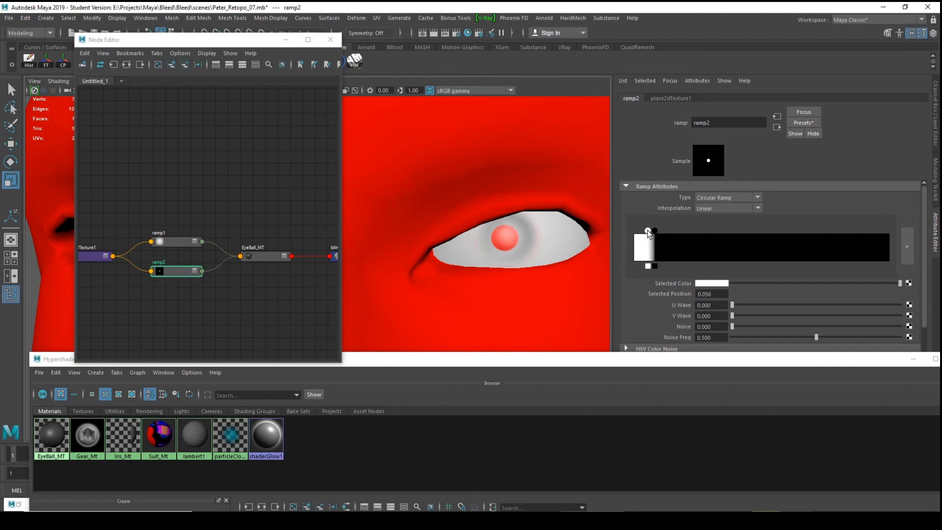
pyautogui.click(654, 231)
pyautogui.moveTo(653, 231); pyautogui.dragTo(654, 231)
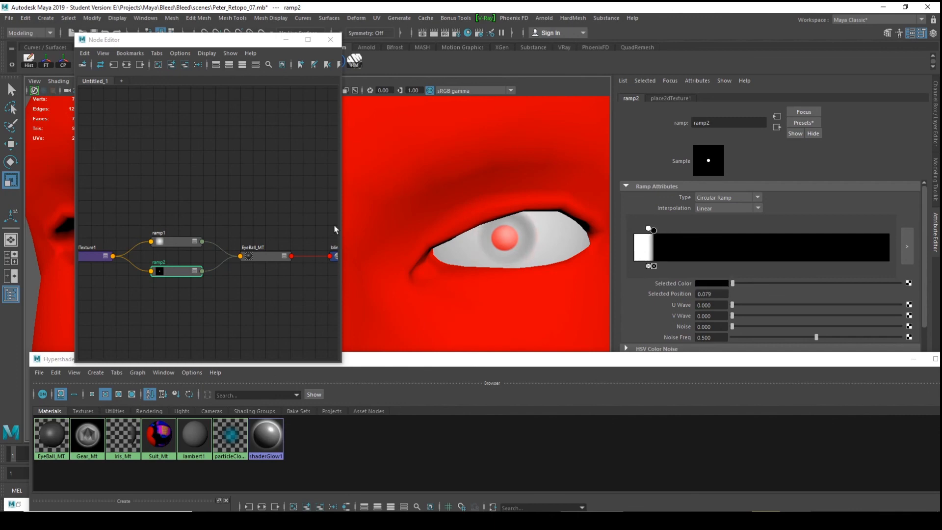
# - Graph the Iris_Mt network and widen ramp3's black band, placing the inner black marker at 0.195 and the outer white one at 0.588
pyautogui.click(123, 440)
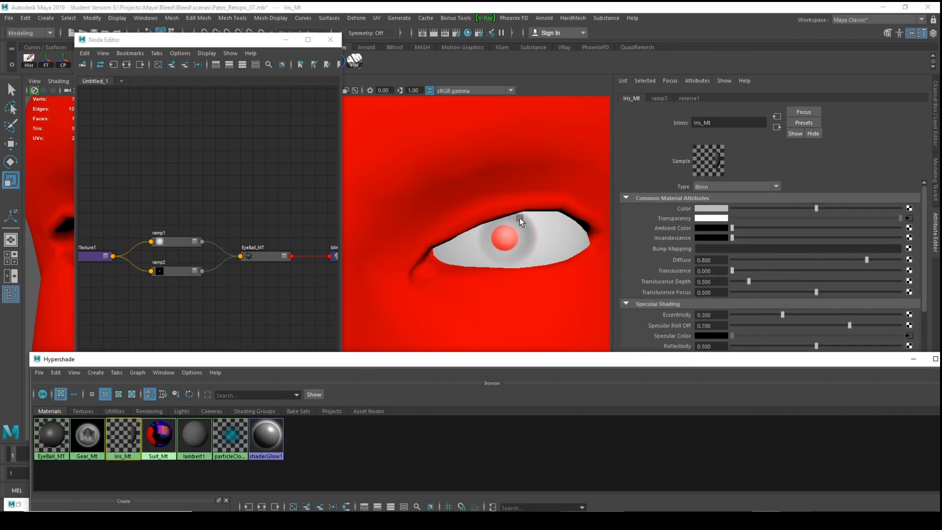
pyautogui.click(158, 64)
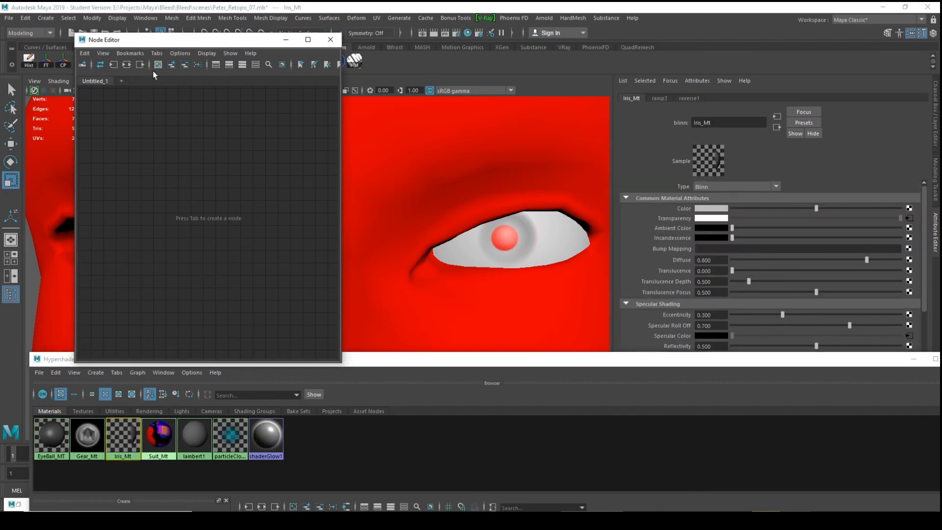
pyautogui.click(126, 65)
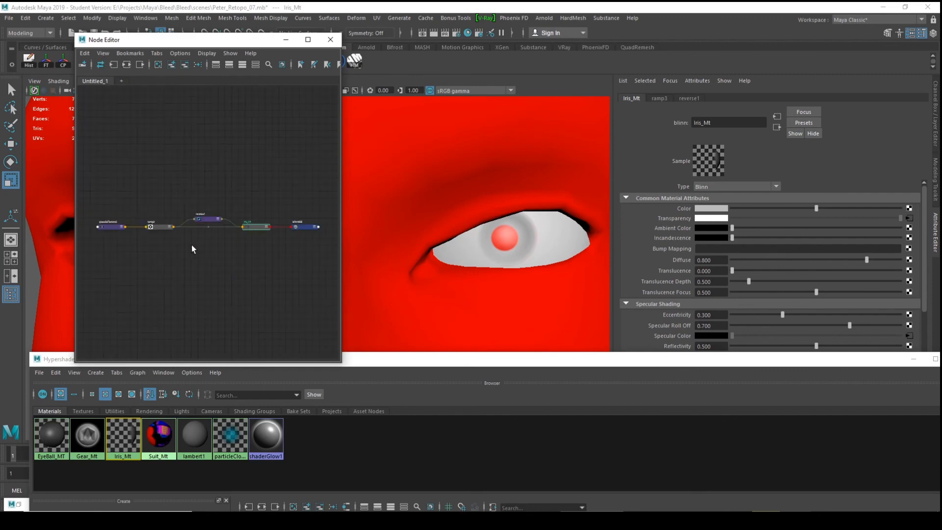
pyautogui.click(124, 204)
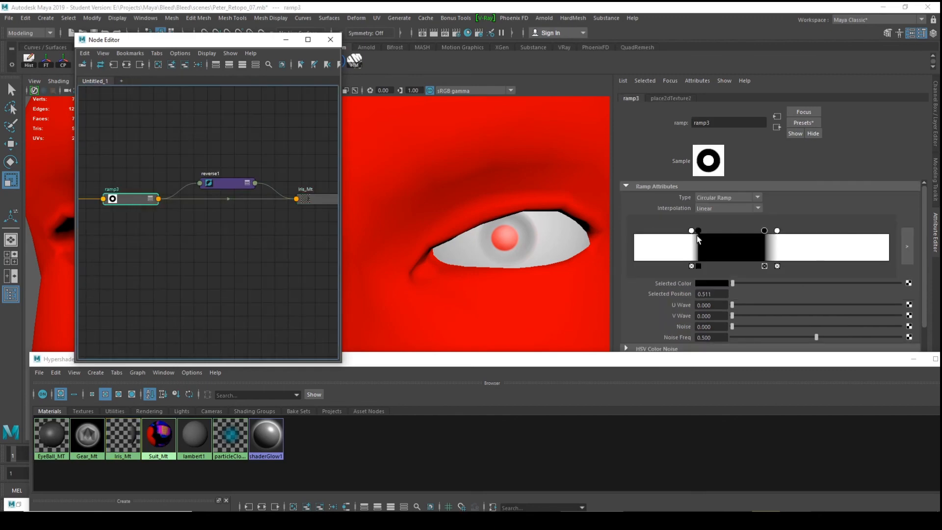
pyautogui.moveTo(698, 230)
pyautogui.mouseDown()
pyautogui.moveTo(663, 230)
pyautogui.moveTo(684, 234)
pyautogui.mouseUp()
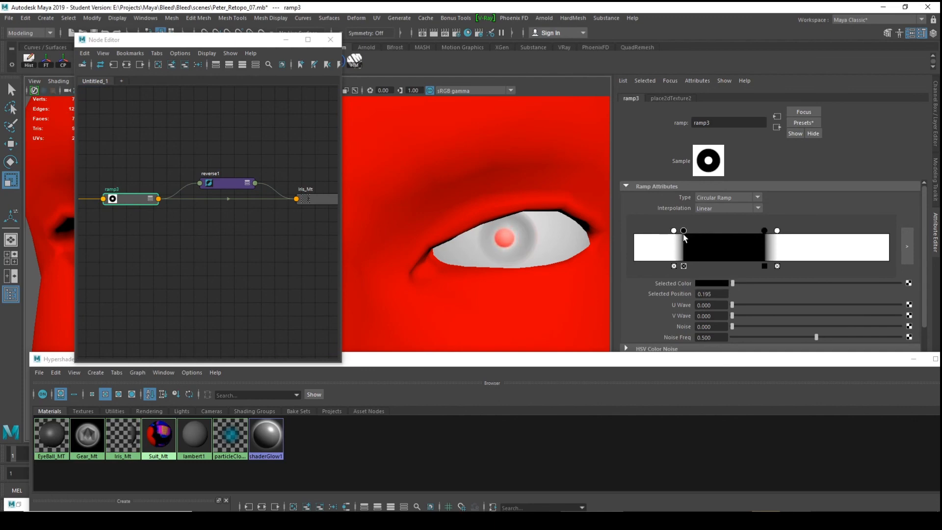
pyautogui.moveTo(777, 230); pyautogui.dragTo(784, 230)
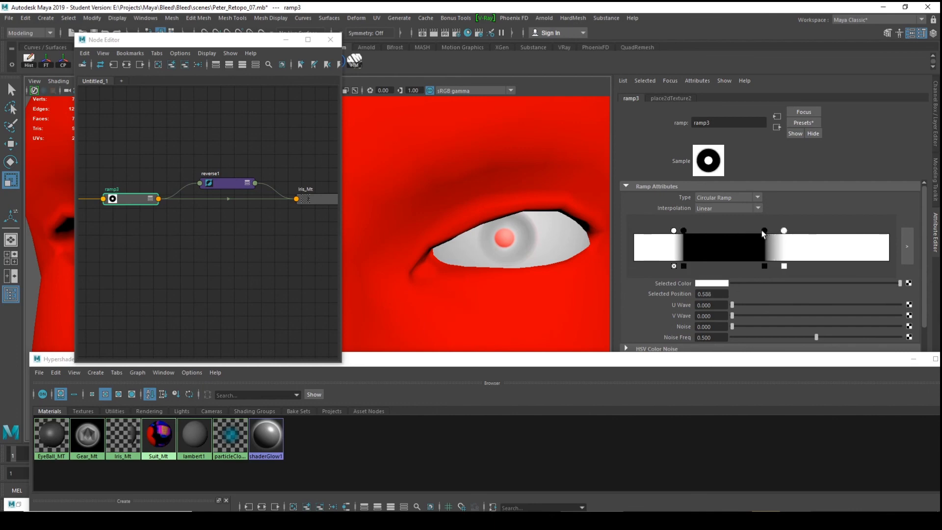
pyautogui.moveTo(510, 247)
pyautogui.keyDown('alt'); pyautogui.mouseDown()
pyautogui.moveTo(448, 252)
pyautogui.moveTo(549, 244)
pyautogui.moveTo(498, 263)
pyautogui.moveTo(475, 222)
pyautogui.moveTo(477, 243)
pyautogui.moveTo(439, 241)
pyautogui.moveTo(522, 264)
pyautogui.moveTo(496, 260)
pyautogui.moveTo(495, 237)
pyautogui.mouseUp(); pyautogui.keyUp('alt')
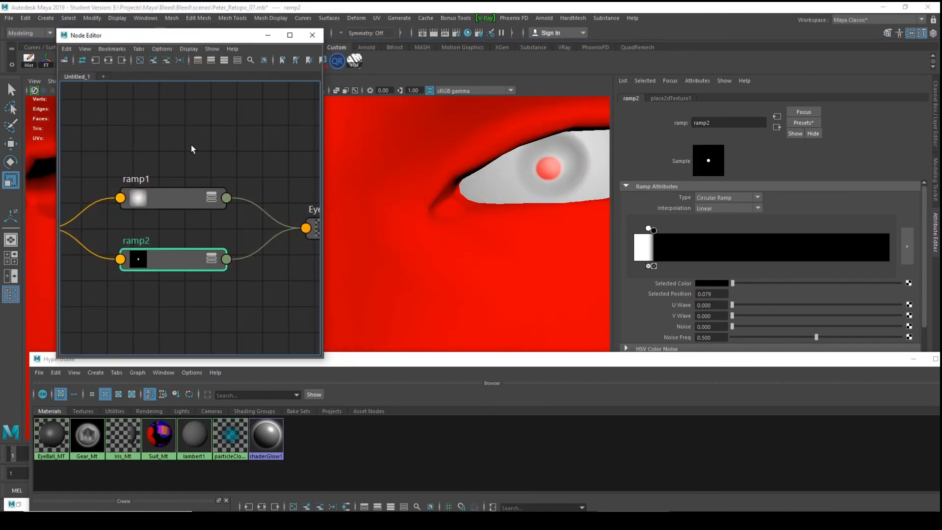
# - Graph the Iris_Mt and EyeBall_MT networks together in the Node Editor
pyautogui.scroll(-7, 190, 145)
pyautogui.keyDown('alt'); pyautogui.moveTo(189, 145); pyautogui.dragTo(156, 205, button='middle'); pyautogui.keyUp('alt')
pyautogui.scroll(3, 156, 205)
pyautogui.keyDown('alt'); pyautogui.moveTo(172, 140); pyautogui.dragTo(222, 138, button='middle'); pyautogui.keyUp('alt')
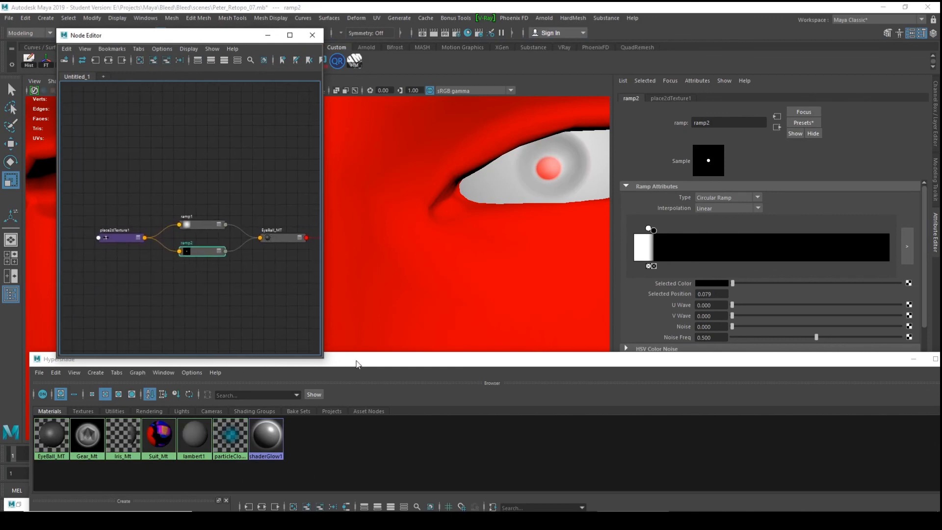
pyautogui.moveTo(358, 361); pyautogui.dragTo(449, 354)
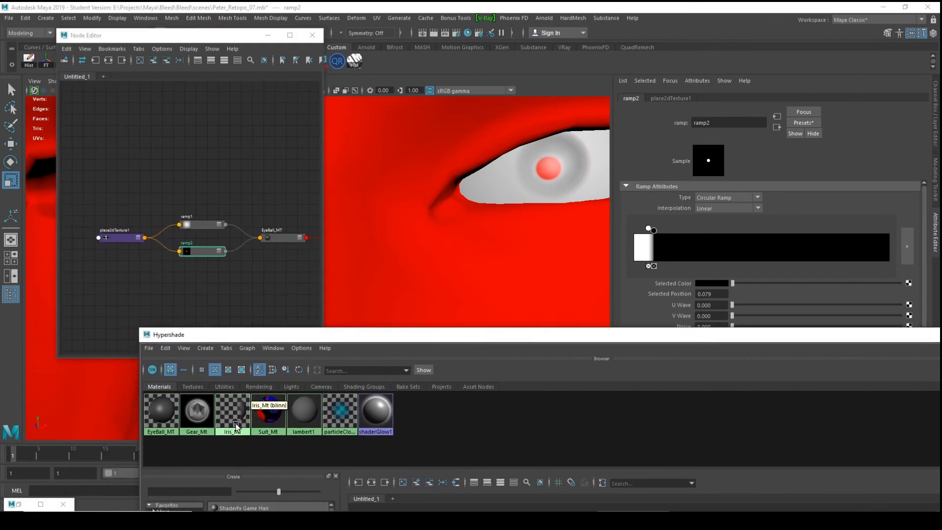
pyautogui.click(233, 411)
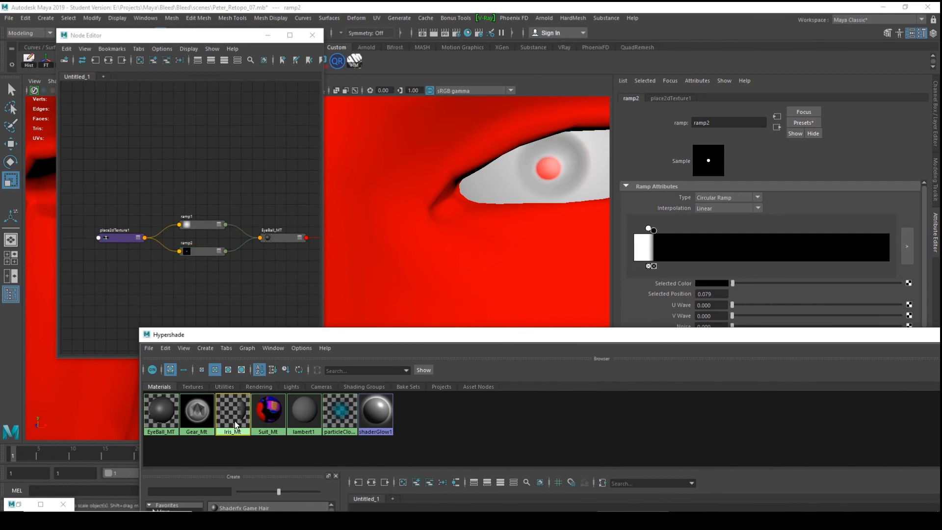
pyautogui.click(159, 415)
pyautogui.click(108, 61)
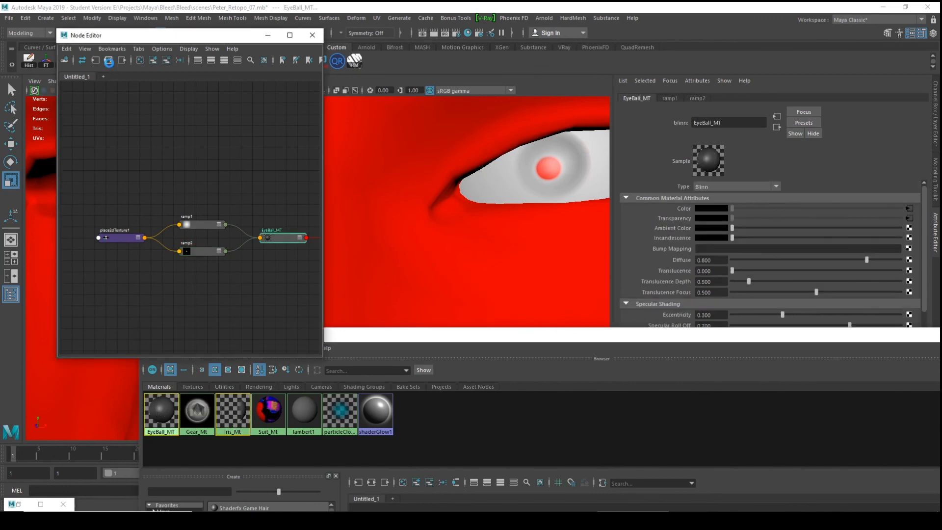
pyautogui.scroll(4, 217, 181)
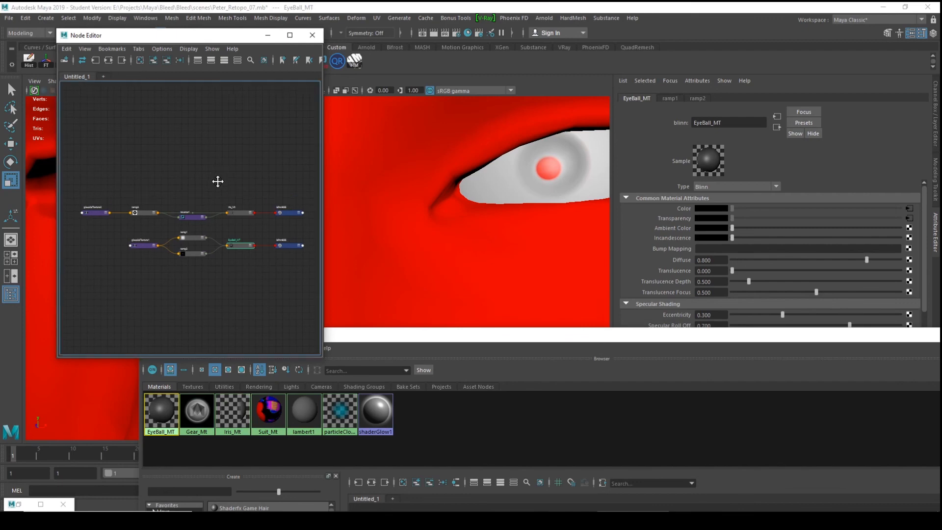
pyautogui.keyDown('alt'); pyautogui.moveTo(321, 227); pyautogui.dragTo(324, 229, button='right'); pyautogui.keyUp('alt')
pyautogui.keyDown('alt'); pyautogui.moveTo(244, 207); pyautogui.dragTo(215, 156, button='middle'); pyautogui.keyUp('alt')
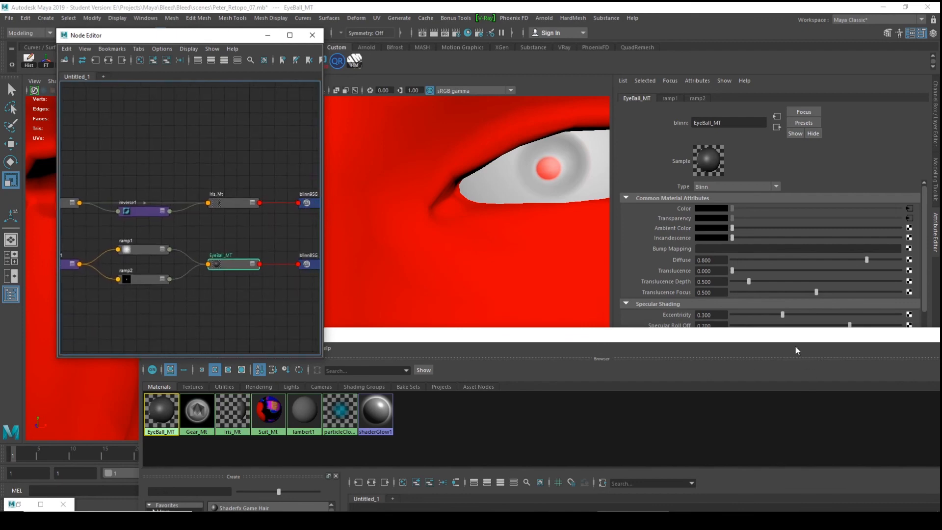
# - Close the Hypershade and inspect the eyeball, iris and pupil shading from several angles
pyautogui.moveTo(793, 338); pyautogui.dragTo(578, 332)
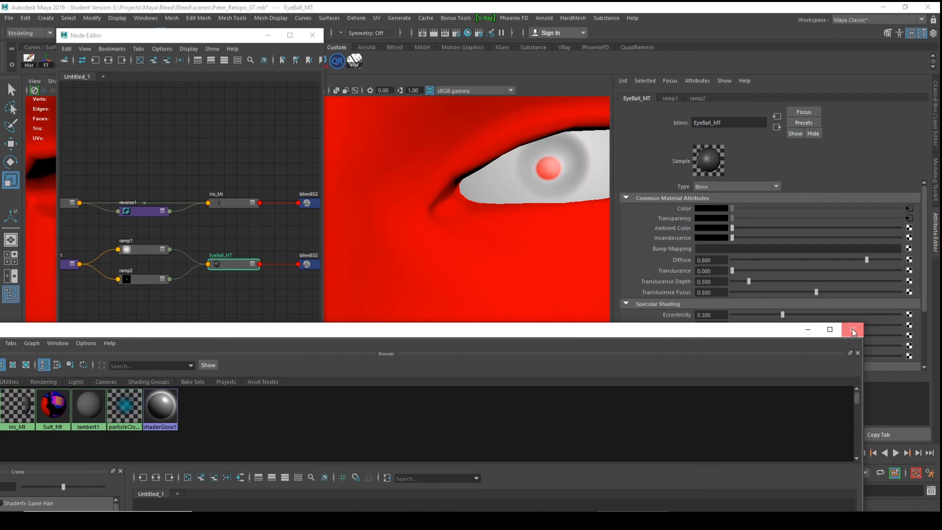
pyautogui.click(852, 332)
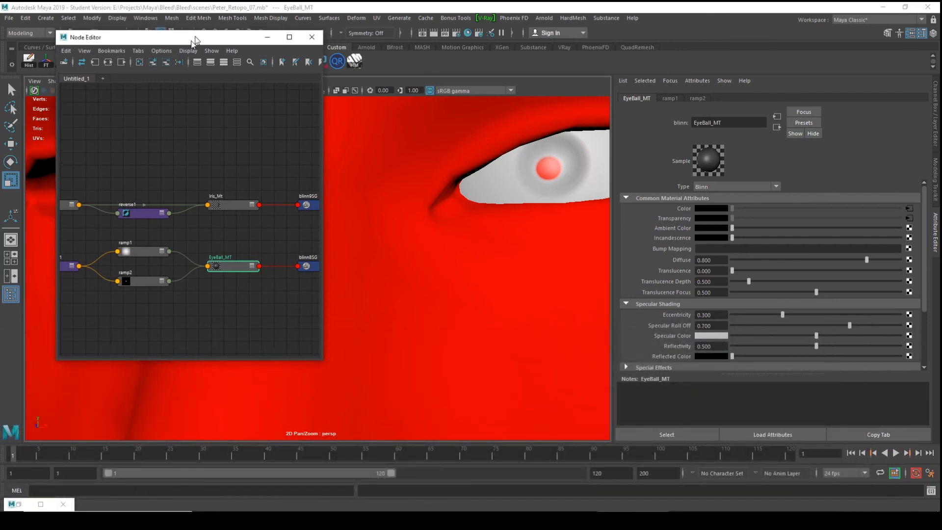
pyautogui.moveTo(196, 35); pyautogui.dragTo(137, 101)
pyautogui.scroll(5, 416, 222)
pyautogui.keyDown('alt'); pyautogui.moveTo(491, 265); pyautogui.dragTo(266, 296); pyautogui.keyUp('alt')
pyautogui.keyDown('alt'); pyautogui.moveTo(341, 290); pyautogui.dragTo(418, 297); pyautogui.keyUp('alt')
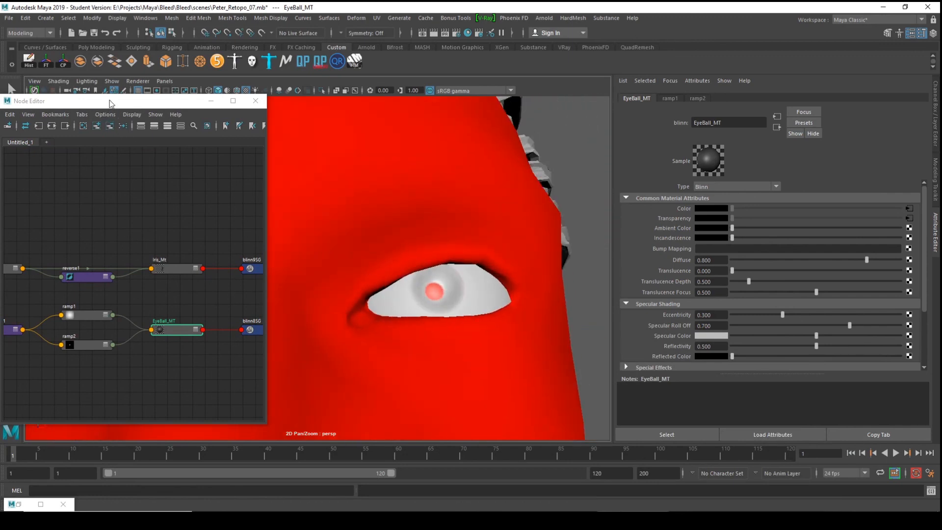
pyautogui.keyDown('alt'); pyautogui.moveTo(426, 272); pyautogui.dragTo(507, 257, button='middle'); pyautogui.keyUp('alt')
pyautogui.keyDown('alt'); pyautogui.moveTo(507, 257); pyautogui.dragTo(446, 280); pyautogui.keyUp('alt')
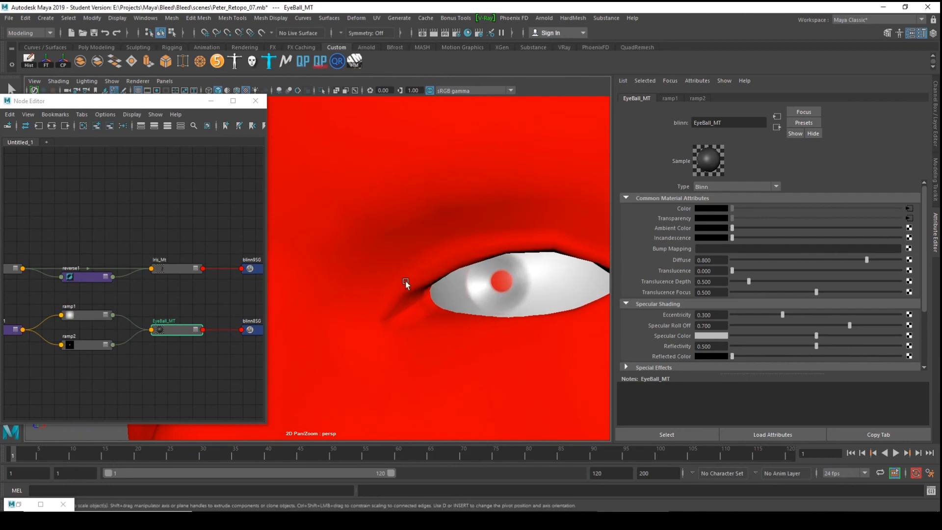
# - Select ramp3 in the Iris_Mt network and delete its inner white and inner black pupil markers
pyautogui.moveTo(118, 101); pyautogui.dragTo(186, 108)
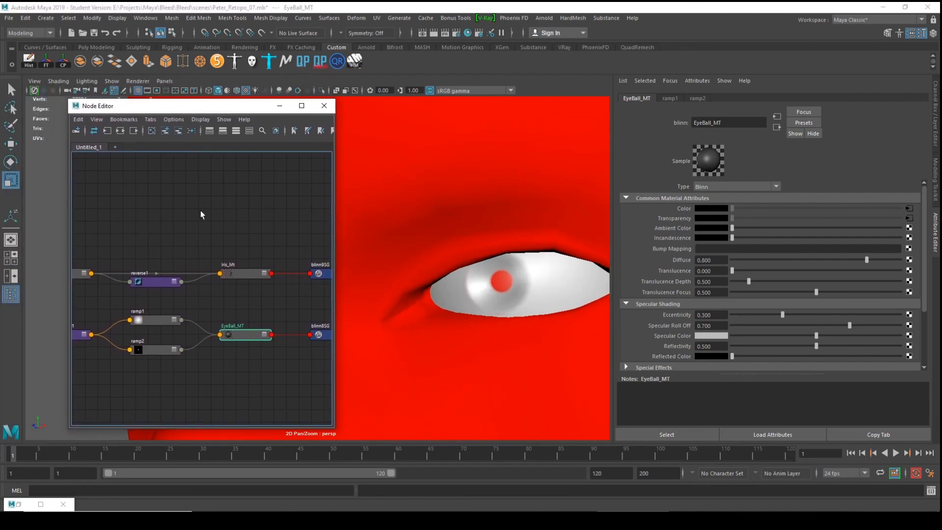
pyautogui.scroll(3, 185, 265)
pyautogui.keyDown('alt'); pyautogui.moveTo(185, 265); pyautogui.dragTo(194, 232, button='middle'); pyautogui.keyUp('alt')
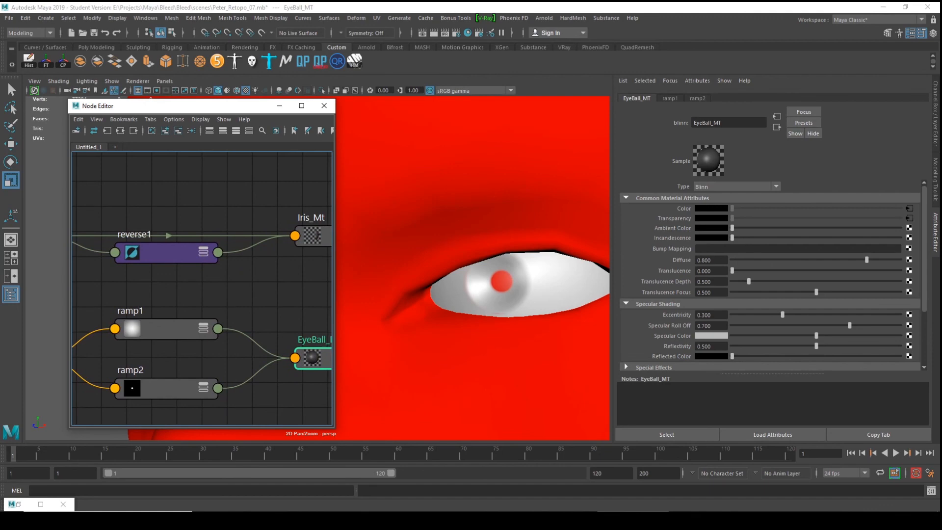
pyautogui.scroll(-4, 289, 235)
pyautogui.scroll(1, 211, 234)
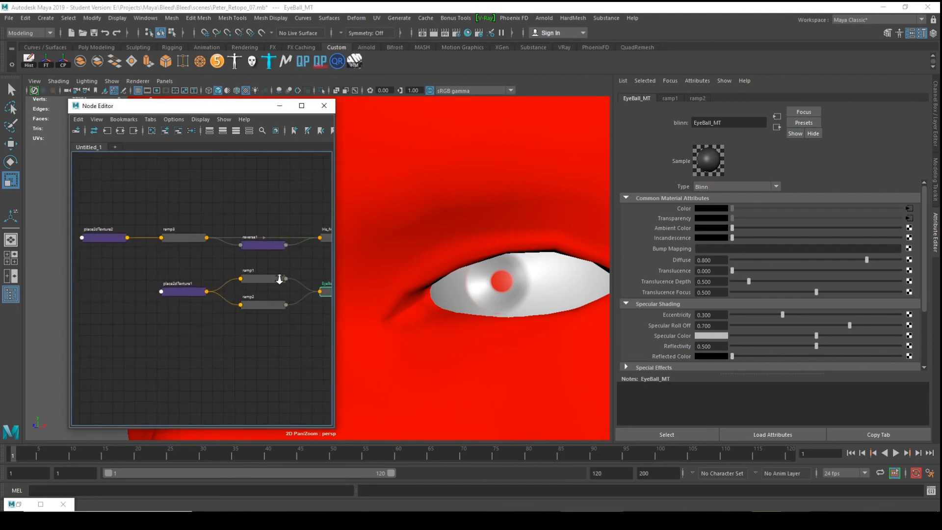
pyautogui.click(173, 241)
pyautogui.scroll(5, 222, 229)
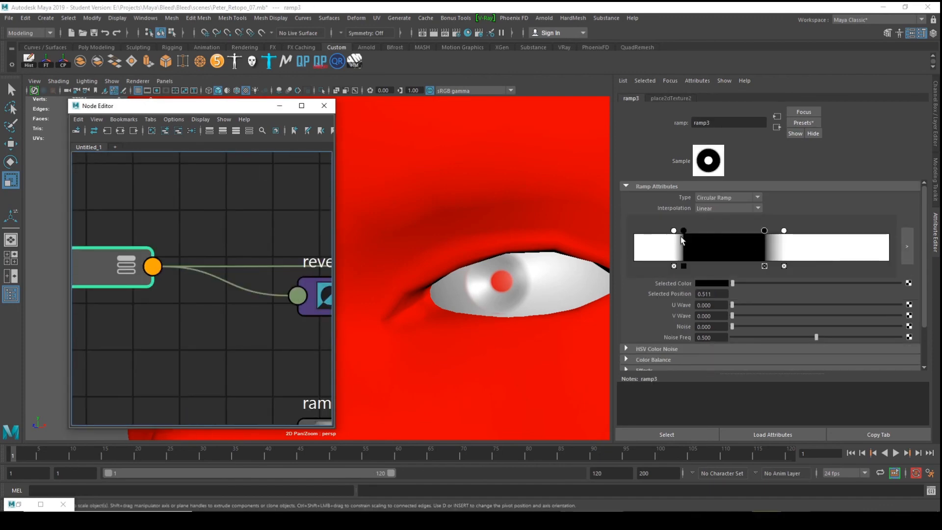
pyautogui.click(683, 266)
pyautogui.click(674, 266)
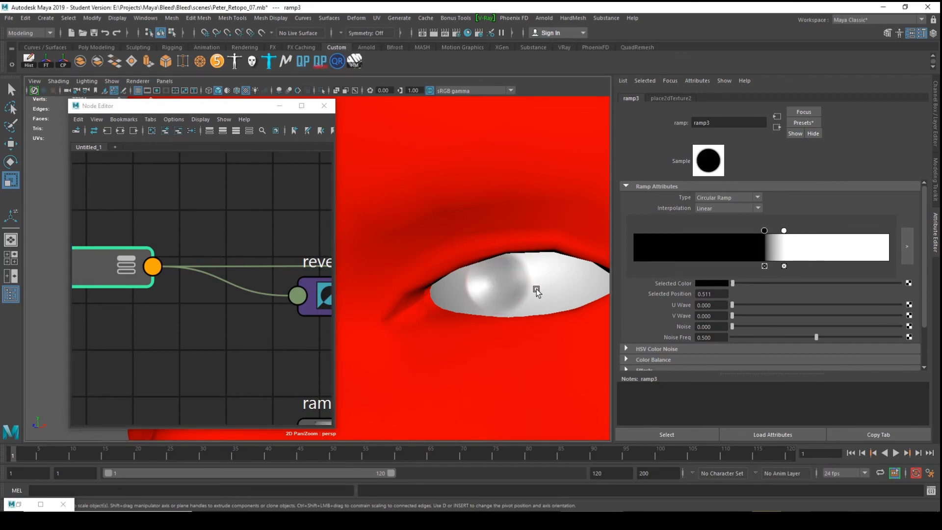
pyautogui.scroll(-5, 235, 220)
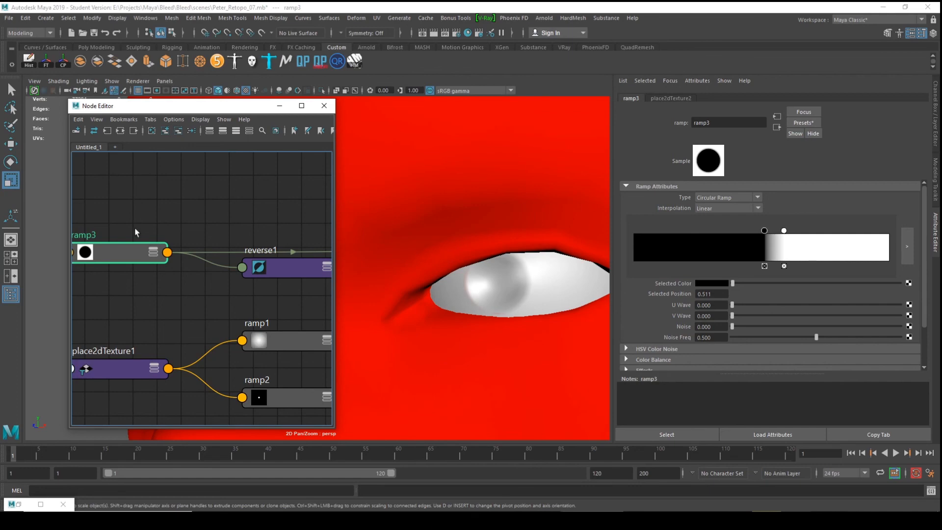
# - Duplicate the ramp3 node and place the copy just above ramp3 in the graph
pyautogui.click(183, 227)
pyautogui.click(138, 249)
pyautogui.moveTo(263, 207); pyautogui.dragTo(304, 213, button='middle')
pyautogui.moveTo(336, 236); pyautogui.dragTo(397, 231)
pyautogui.scroll(-4, 167, 234)
pyautogui.keyDown('alt'); pyautogui.moveTo(196, 219); pyautogui.dragTo(192, 251, button='middle'); pyautogui.keyUp('alt')
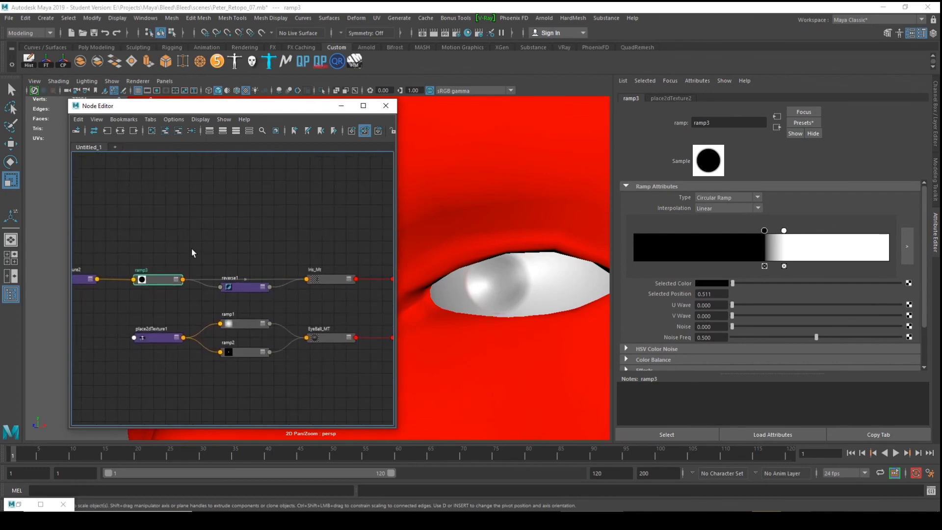
pyautogui.hotkey('ctrl', 'd')
pyautogui.moveTo(233, 210); pyautogui.dragTo(159, 253)
pyautogui.keyDown('alt'); pyautogui.moveTo(157, 263); pyautogui.dragTo(166, 295, button='middle'); pyautogui.keyUp('alt')
pyautogui.keyDown('alt'); pyautogui.moveTo(167, 295); pyautogui.dragTo(227, 313, button='right'); pyautogui.keyUp('alt')
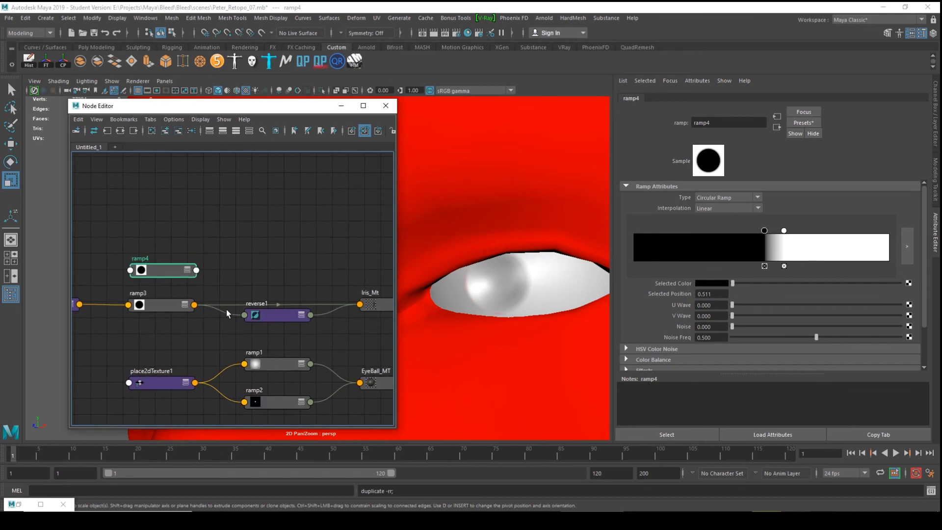
# - Connect ramp4's Out Color to the Color input of Iris_Mt
pyautogui.click(196, 270)
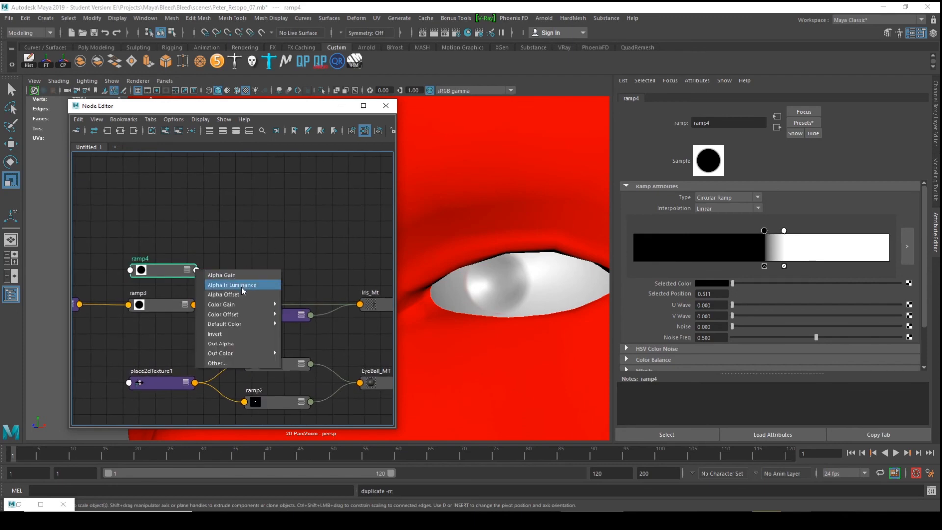
pyautogui.moveTo(243, 350)
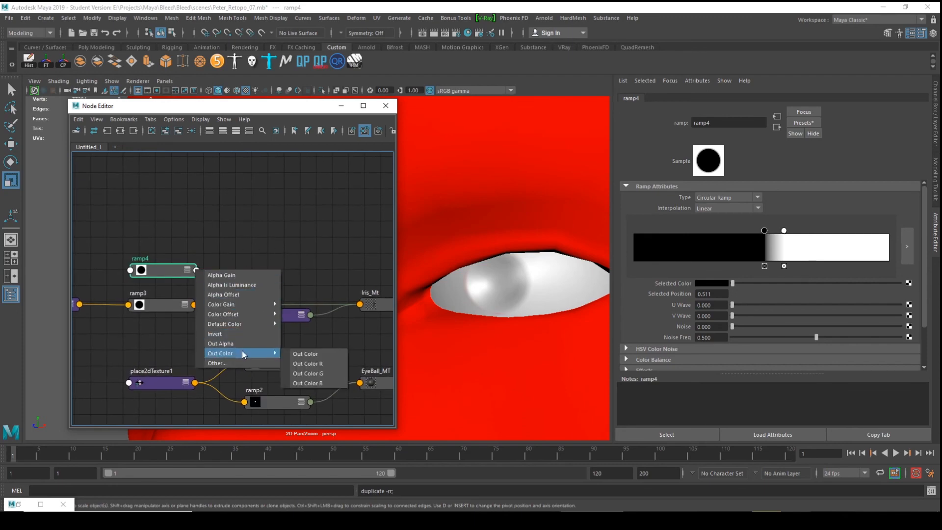
pyautogui.click(304, 354)
pyautogui.click(361, 304)
pyautogui.click(362, 305)
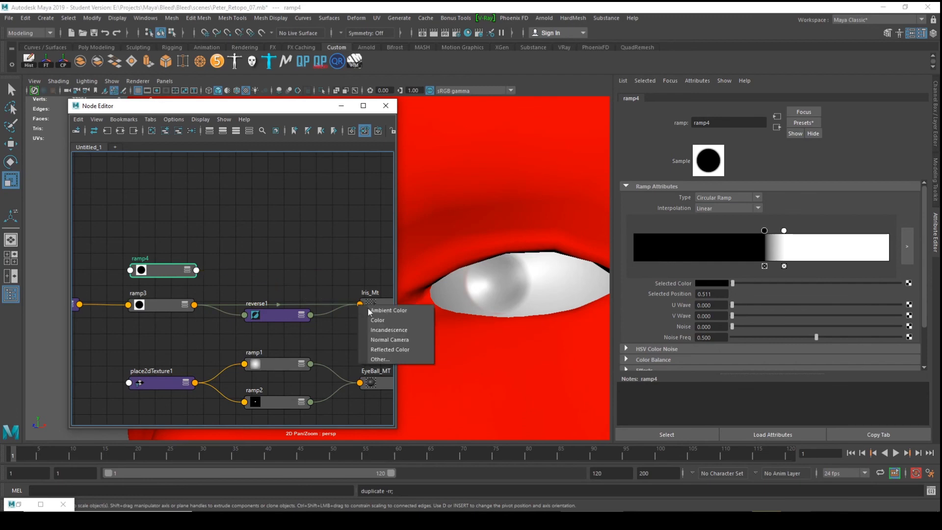
pyautogui.click(392, 319)
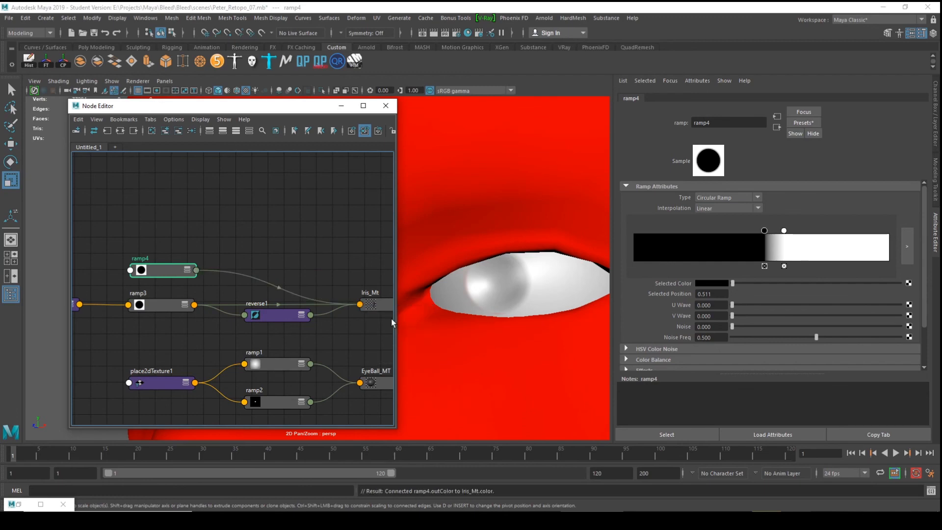
# - Shrink ramp4's black center to a small pupil, moving the black marker inward and placing the white marker at 0.245
pyautogui.keyDown('alt'); pyautogui.moveTo(488, 228); pyautogui.dragTo(530, 222); pyautogui.keyUp('alt')
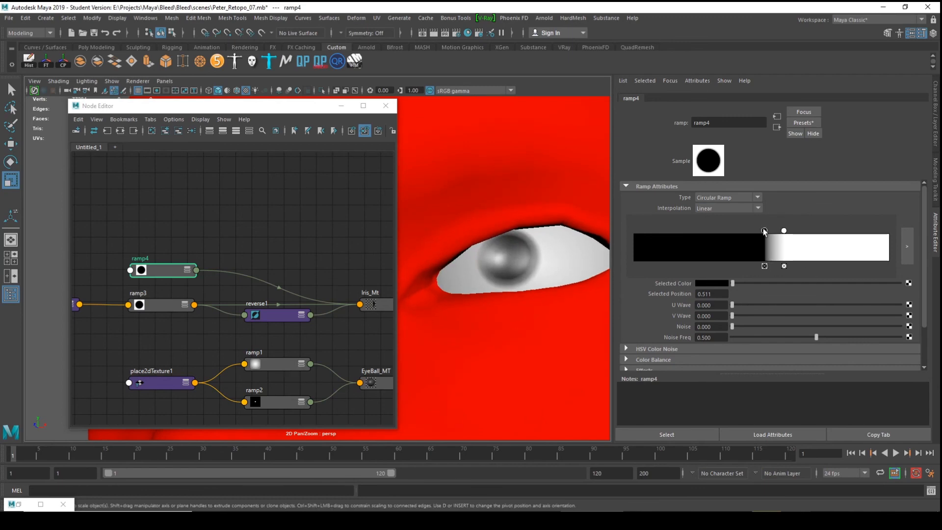
pyautogui.moveTo(764, 231); pyautogui.dragTo(681, 249)
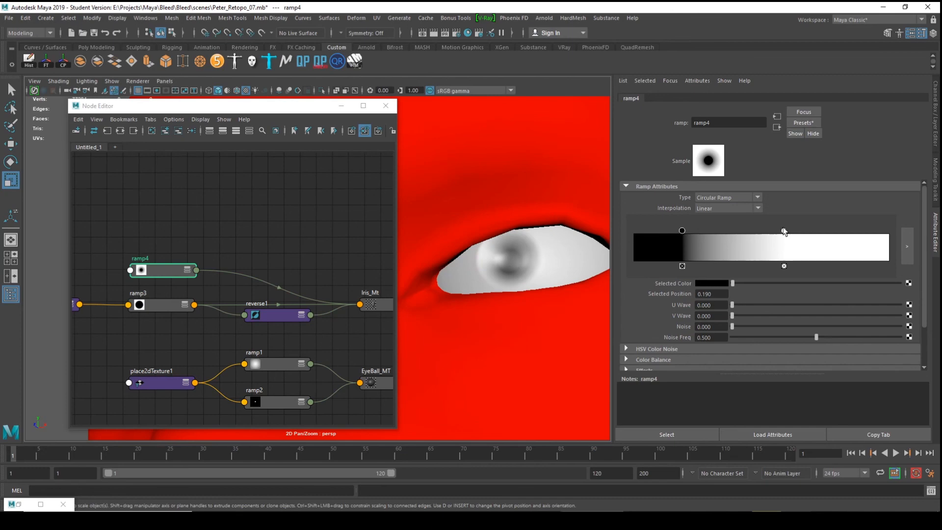
pyautogui.moveTo(783, 230); pyautogui.dragTo(696, 229)
pyautogui.scroll(-5, 420, 261)
pyautogui.keyDown('alt'); pyautogui.moveTo(452, 260); pyautogui.dragTo(496, 302); pyautogui.keyUp('alt')
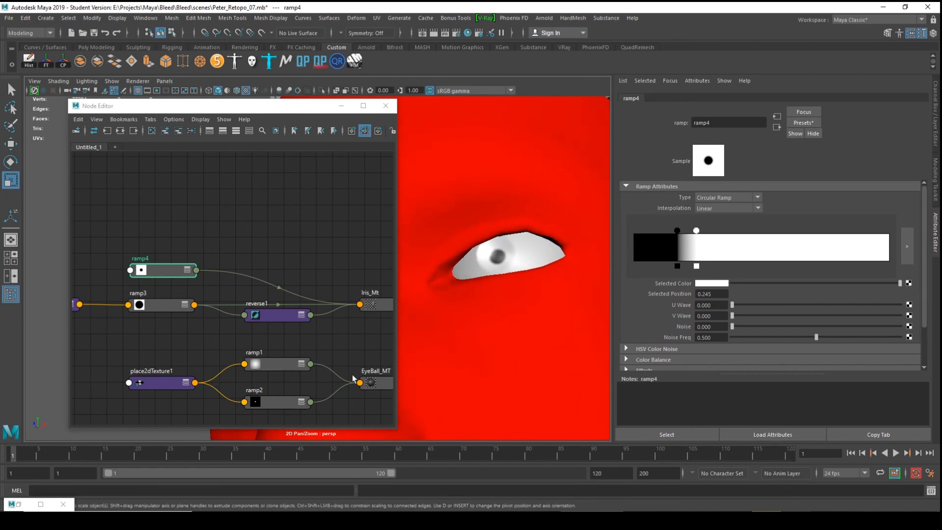
# - Sharpen EyeBall_MT's highlight by darkening the Specular Color, setting Eccentricity to 0.132 and lowering Specular Roll Off
pyautogui.click(384, 383)
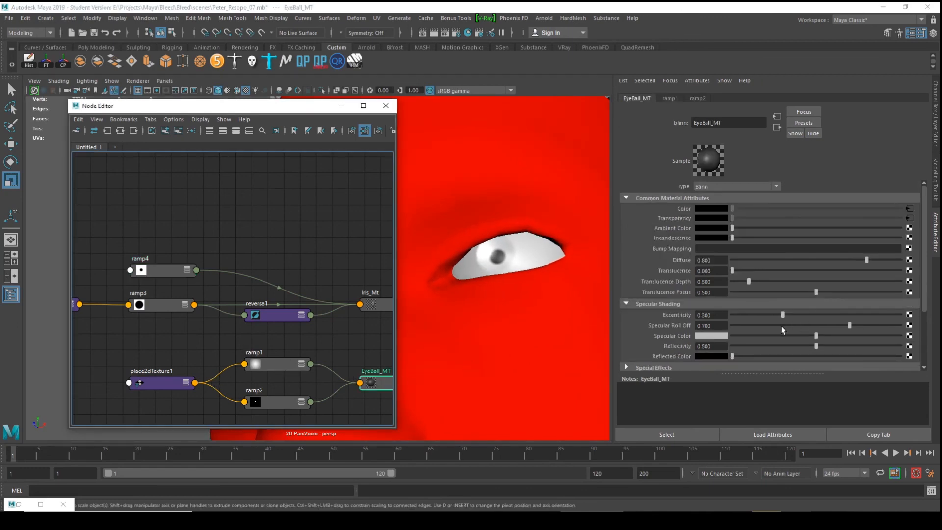
pyautogui.moveTo(816, 336); pyautogui.dragTo(777, 332)
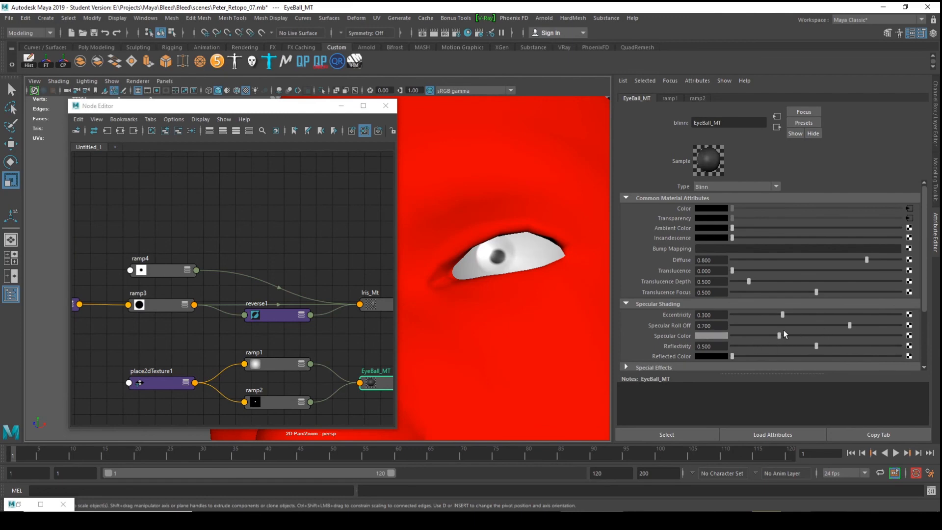
pyautogui.moveTo(783, 315); pyautogui.dragTo(771, 334)
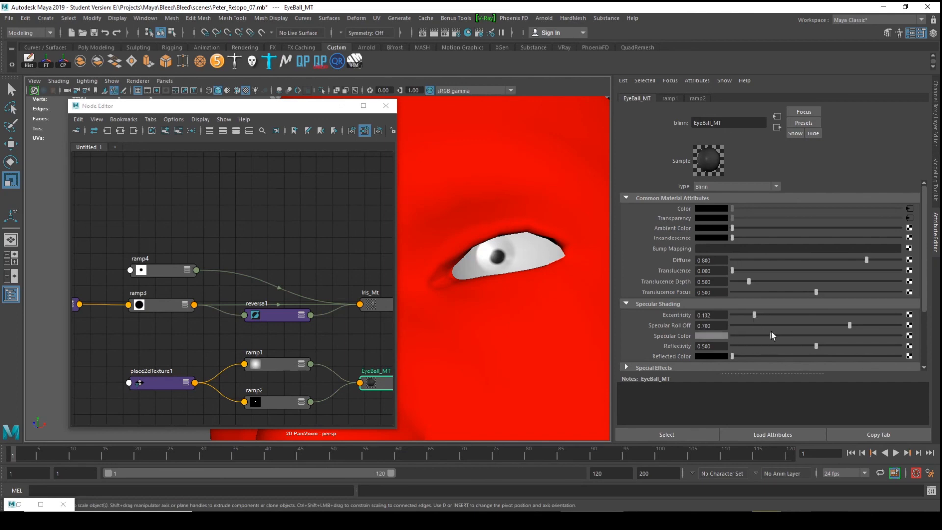
pyautogui.moveTo(847, 325); pyautogui.dragTo(827, 325)
pyautogui.scroll(-2, 760, 337)
pyautogui.moveTo(733, 326)
pyautogui.mouseDown()
pyautogui.moveTo(781, 319)
pyautogui.moveTo(707, 318)
pyautogui.moveTo(747, 316)
pyautogui.moveTo(732, 318)
pyautogui.mouseUp()
pyautogui.click(434, 261)
# - Change ramp4's white marker to mid gray with a value of 0.413 and check the iris on the face
pyautogui.keyDown('alt'); pyautogui.moveTo(434, 260); pyautogui.dragTo(500, 260); pyautogui.keyUp('alt')
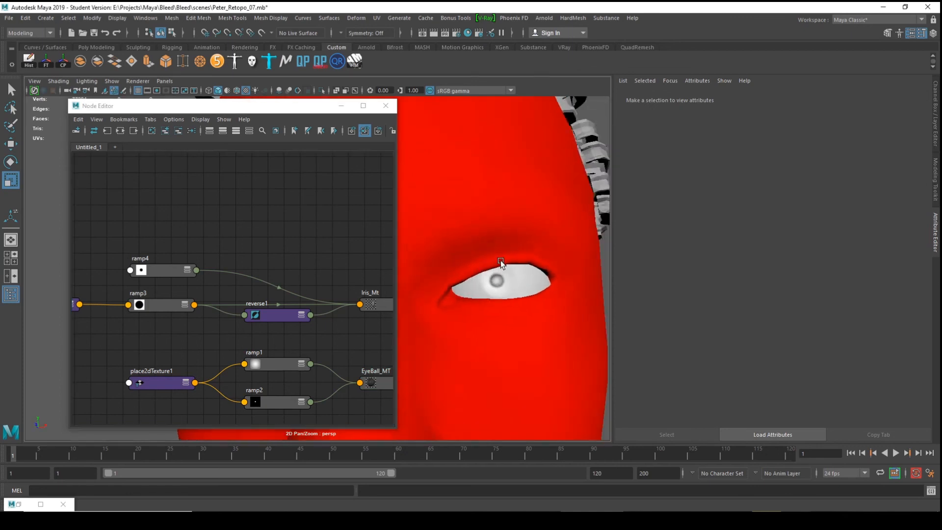
pyautogui.keyDown('alt'); pyautogui.moveTo(501, 260); pyautogui.dragTo(505, 216, button='middle'); pyautogui.keyUp('alt')
pyautogui.keyDown('alt'); pyautogui.moveTo(505, 216); pyautogui.dragTo(461, 219, button='right'); pyautogui.keyUp('alt')
pyautogui.keyDown('alt'); pyautogui.moveTo(461, 219); pyautogui.dragTo(521, 284); pyautogui.keyUp('alt')
pyautogui.keyDown('alt'); pyautogui.moveTo(522, 284); pyautogui.dragTo(568, 304, button='right'); pyautogui.keyUp('alt')
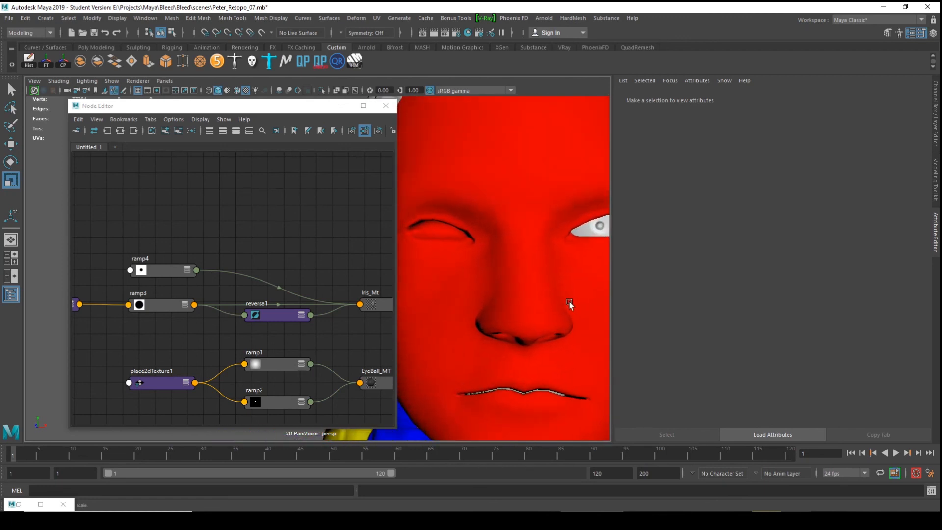
pyautogui.click(160, 269)
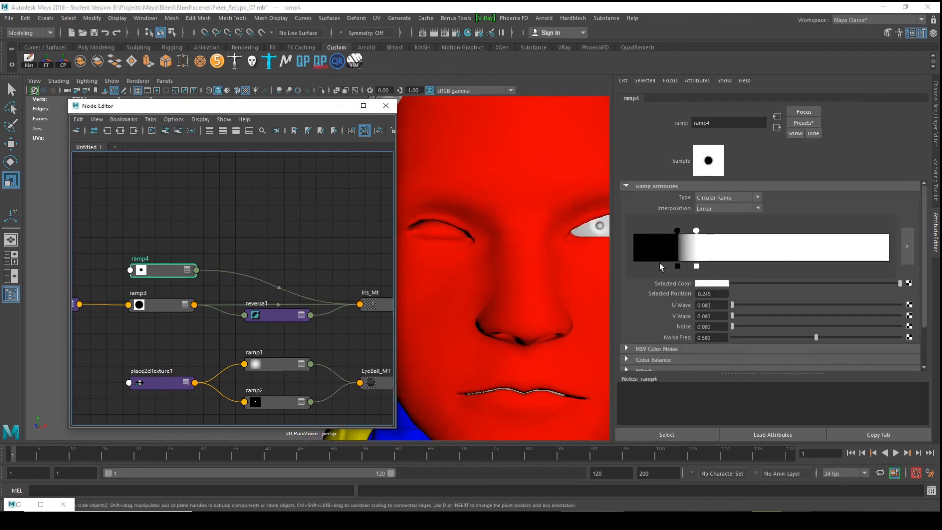
pyautogui.click(697, 231)
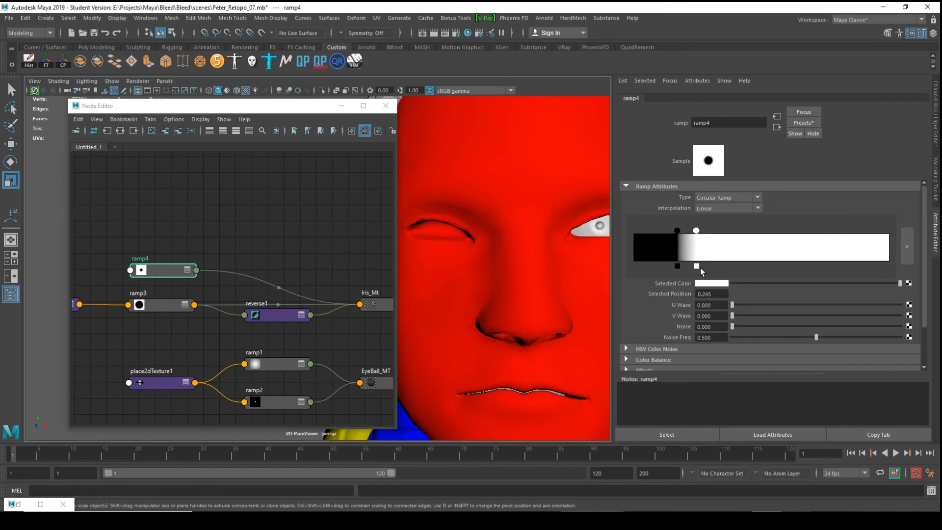
pyautogui.click(709, 283)
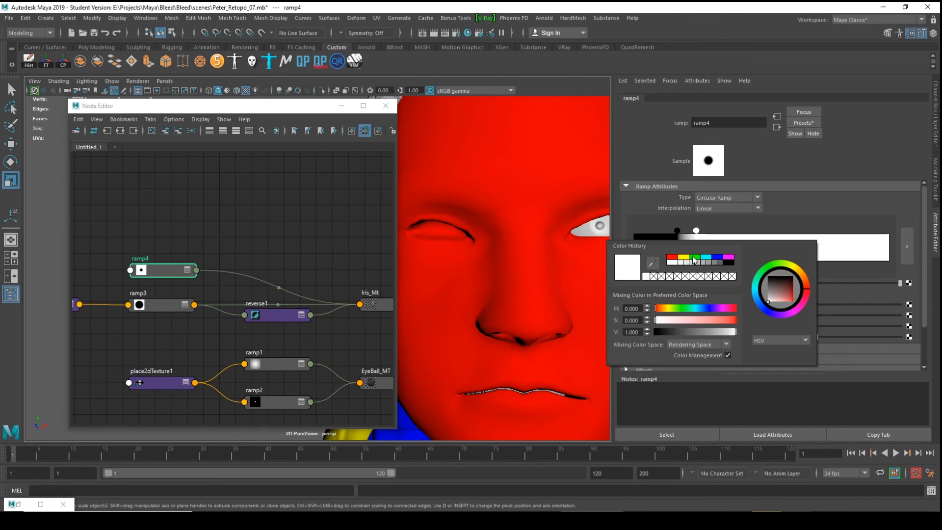
pyautogui.moveTo(664, 330); pyautogui.dragTo(714, 327)
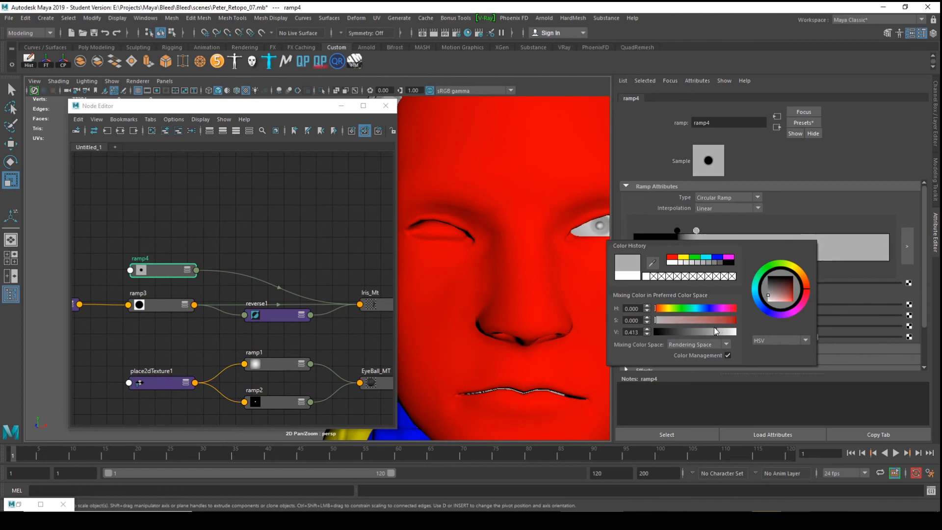
pyautogui.keyDown('alt'); pyautogui.moveTo(564, 173); pyautogui.dragTo(501, 208); pyautogui.keyUp('alt')
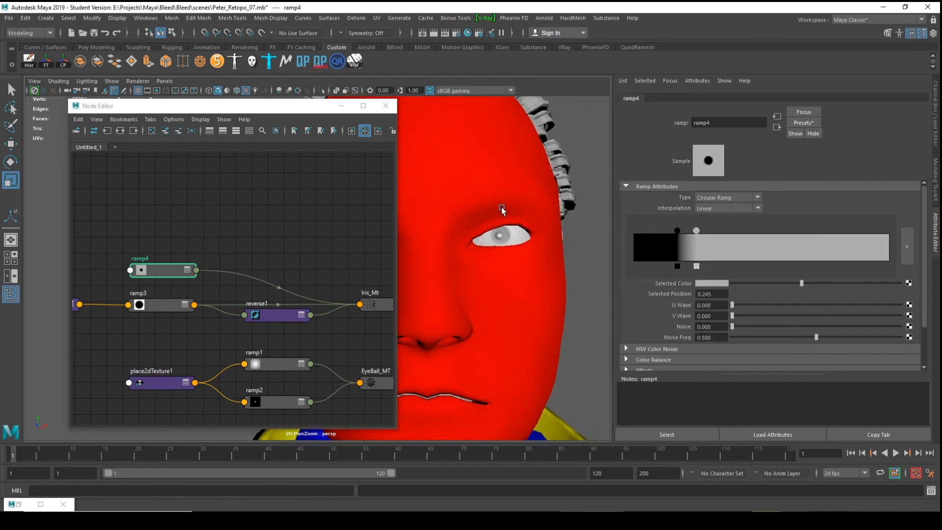
pyautogui.keyDown('alt'); pyautogui.moveTo(502, 208); pyautogui.dragTo(589, 266, button='right'); pyautogui.keyUp('alt')
pyautogui.keyDown('alt'); pyautogui.moveTo(579, 266); pyautogui.dragTo(509, 270); pyautogui.keyUp('alt')
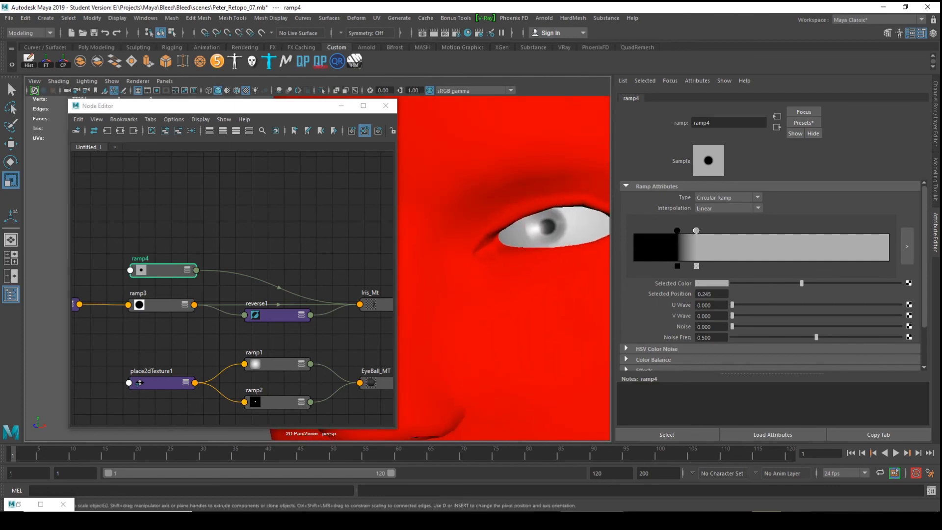
# - Switch to Photoshop and examine the painted face in PeterFaceFix4096_2.psd, hiding Layer 3 to view the photo beneath
pyautogui.click(466, 520)
pyautogui.moveTo(506, 160)
pyautogui.mouseDown()
pyautogui.moveTo(420, 89)
pyautogui.moveTo(432, 71)
pyautogui.mouseUp()
pyautogui.keyDown('alt'); pyautogui.scroll(-3, 355, 279); pyautogui.keyUp('alt')
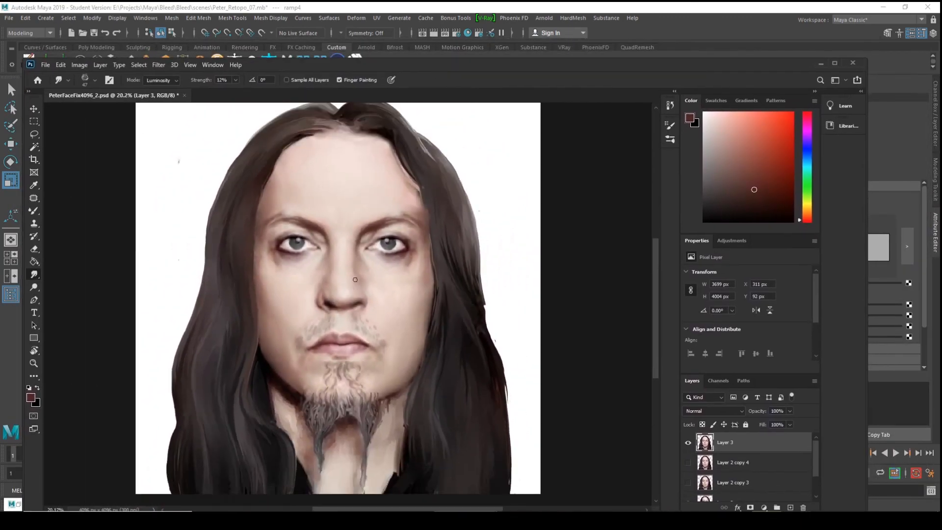
pyautogui.keyDown('alt'); pyautogui.scroll(-1, 458, 283); pyautogui.keyUp('alt')
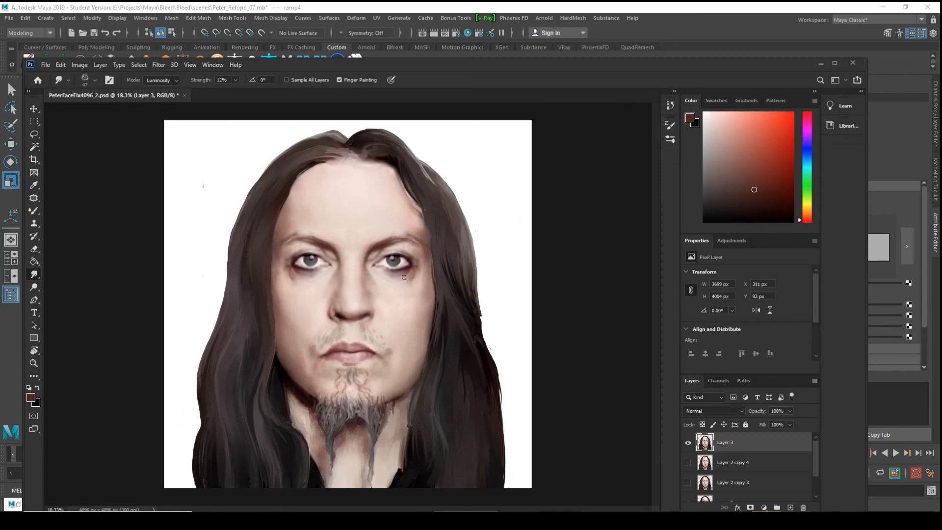
pyautogui.scroll(-1, 732, 443)
pyautogui.scroll(1, 722, 471)
pyautogui.click(687, 444)
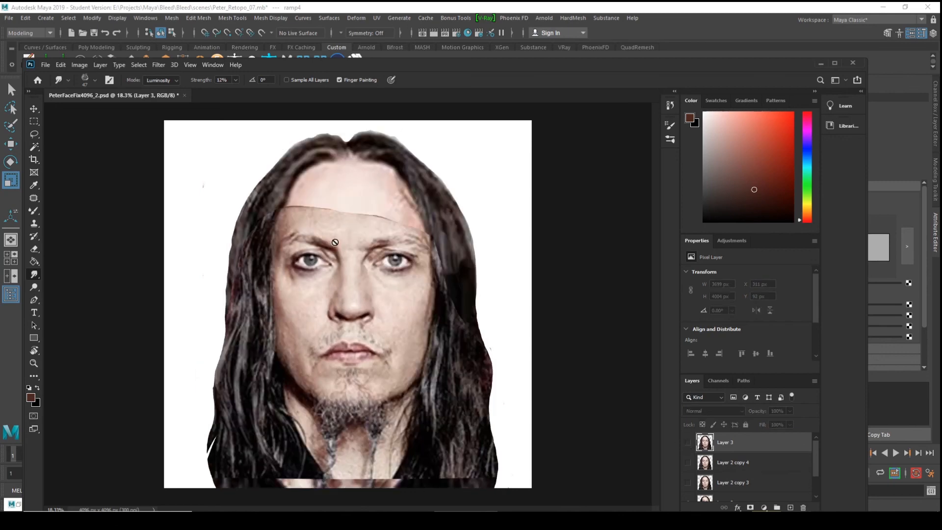
pyautogui.keyDown('alt'); pyautogui.scroll(-1, 387, 304); pyautogui.keyUp('alt')
pyautogui.keyDown('alt'); pyautogui.scroll(1, 387, 306); pyautogui.keyUp('alt')
# - Check the document's pixel dimensions in Image Size without changing them, and show Layer 3 again
pyautogui.click(79, 65)
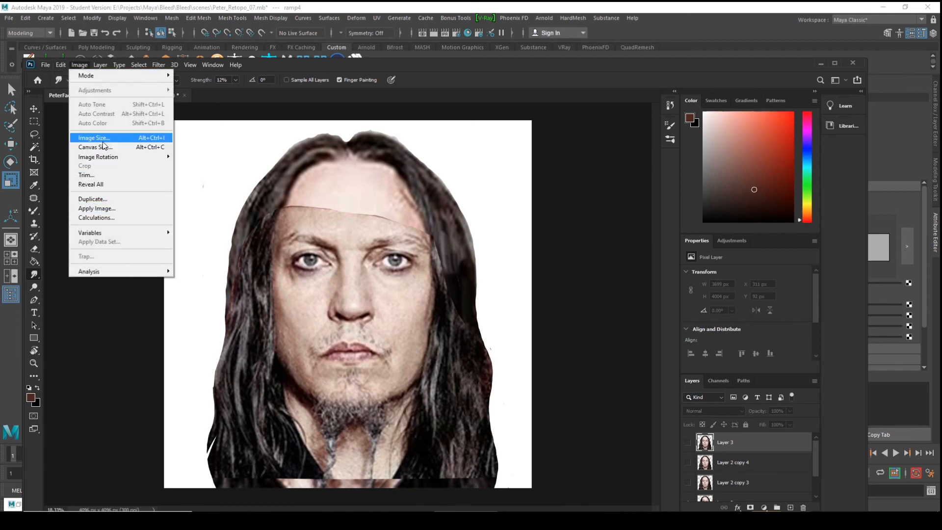
pyautogui.click(94, 138)
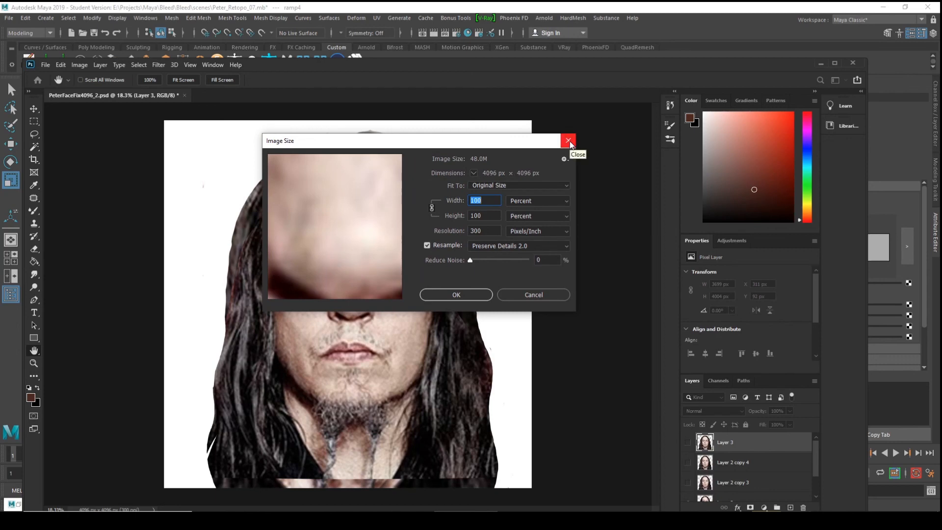
pyautogui.click(568, 140)
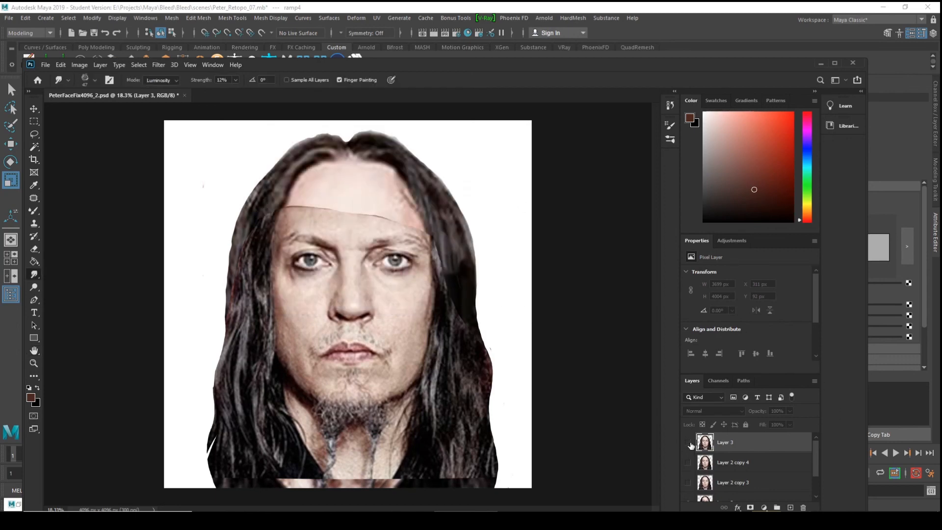
pyautogui.click(688, 444)
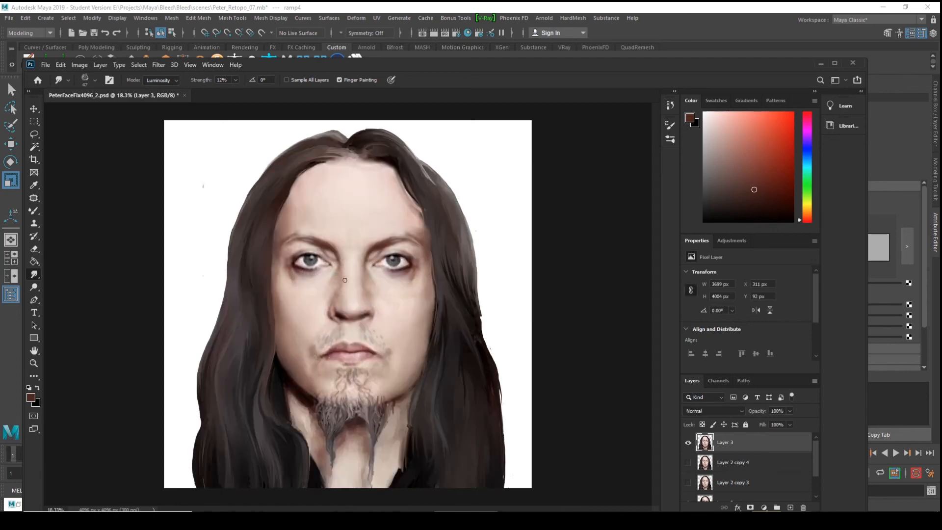
# - Compare the painted face and eyes on Layer 3 with the underlying photo by toggling the layer's visibility
pyautogui.keyDown('alt'); pyautogui.scroll(6, 338, 297); pyautogui.keyUp('alt')
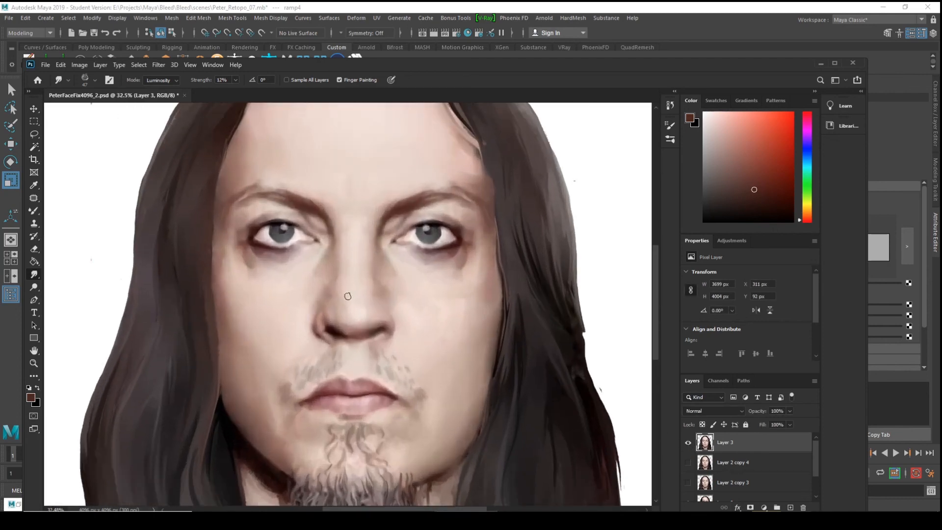
pyautogui.keyDown('alt'); pyautogui.scroll(-3, 348, 296); pyautogui.keyUp('alt')
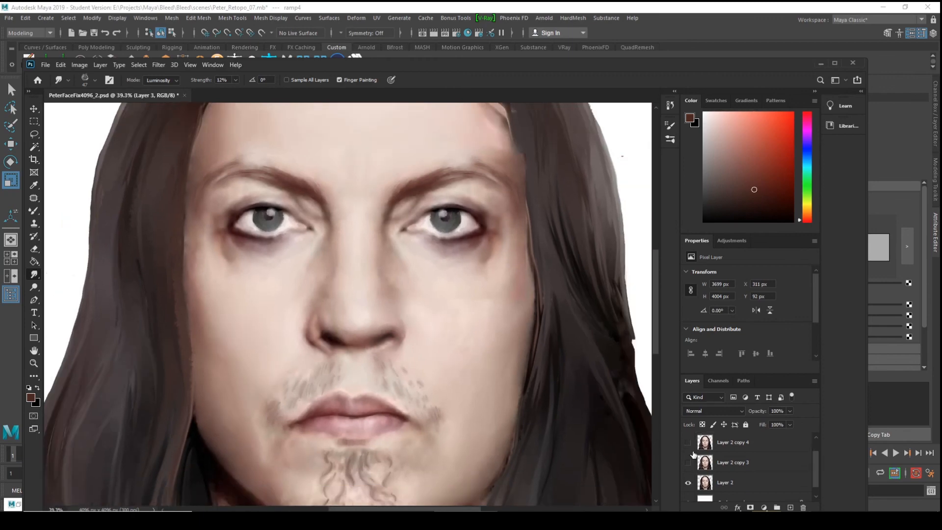
pyautogui.click(687, 443)
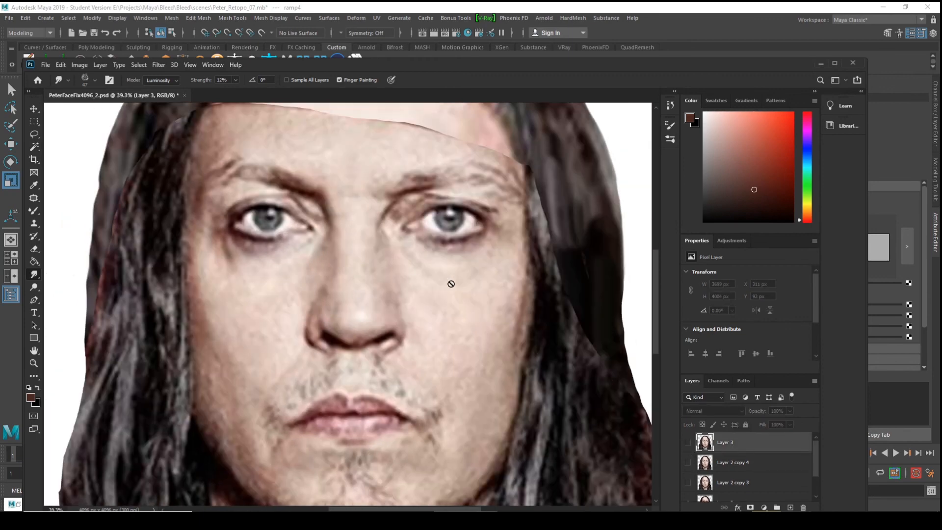
pyautogui.click(687, 443)
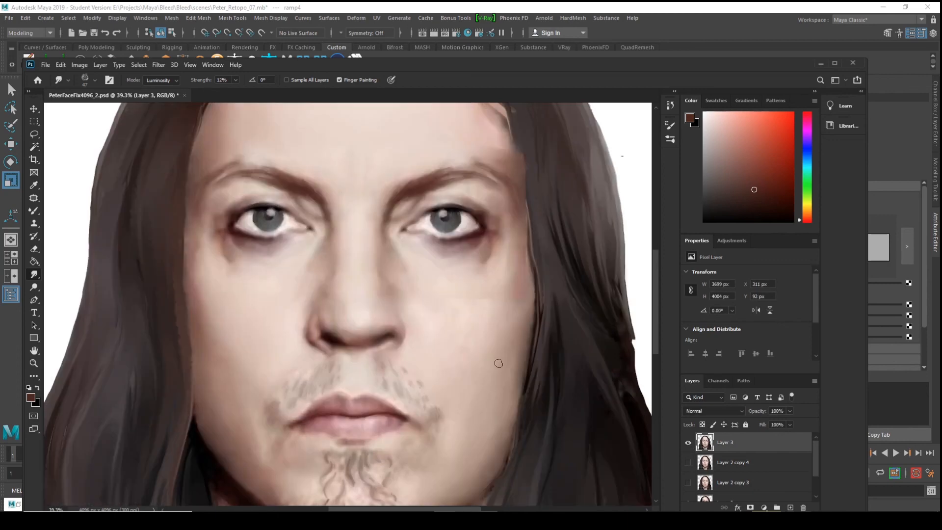
pyautogui.keyDown('alt'); pyautogui.scroll(-2, 493, 358); pyautogui.keyUp('alt')
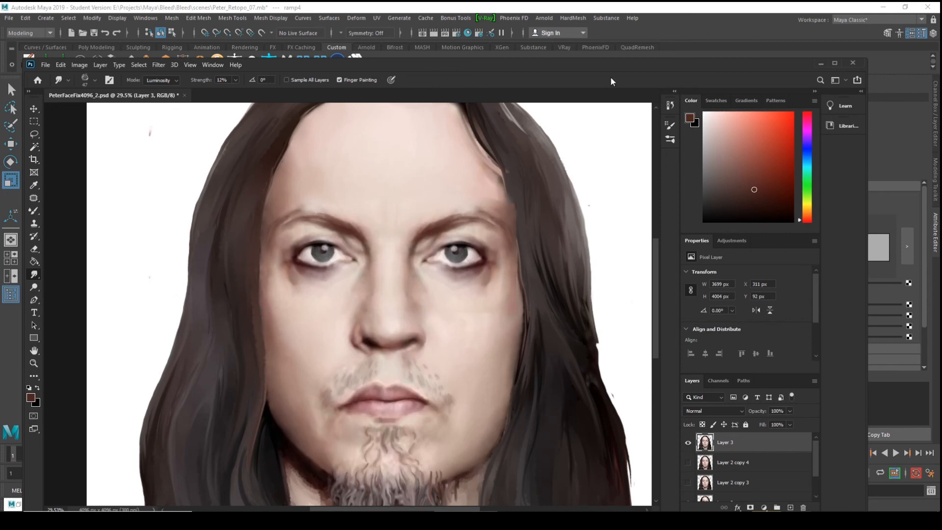
pyautogui.click(687, 443)
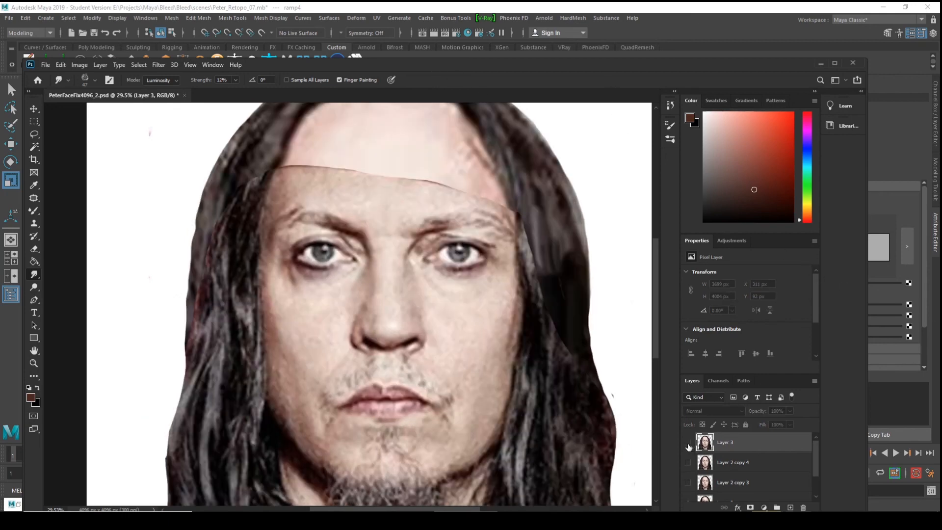
pyautogui.click(687, 443)
pyautogui.keyDown('alt'); pyautogui.scroll(-1, 409, 376); pyautogui.keyUp('alt')
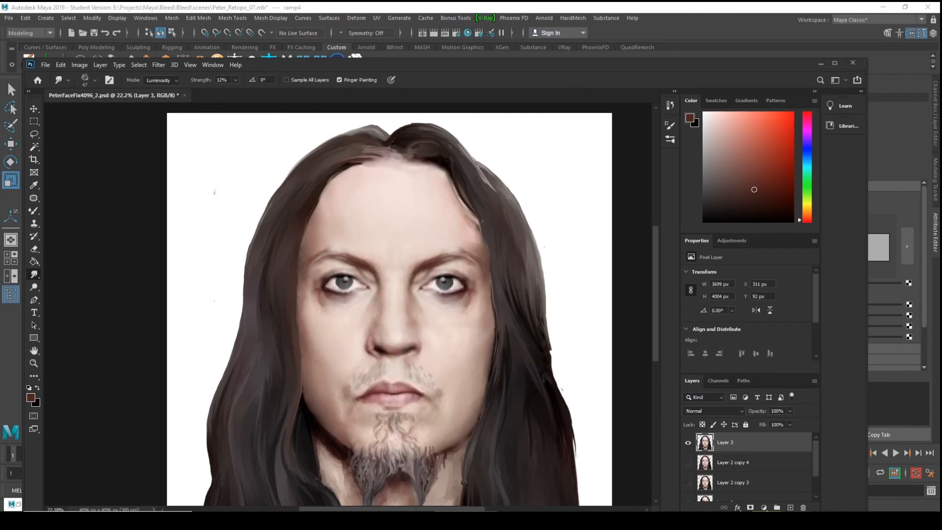
pyautogui.moveTo(473, 62); pyautogui.dragTo(461, 43)
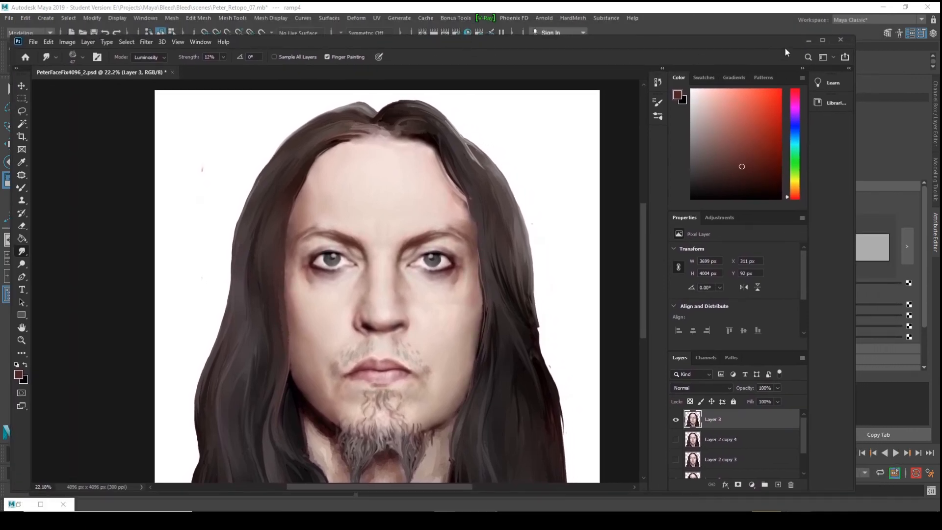
# - Close Photoshop, saving the changes to PeterFaceFix4096_2.psd, and switch back to the character scene in Maya
pyautogui.click(840, 40)
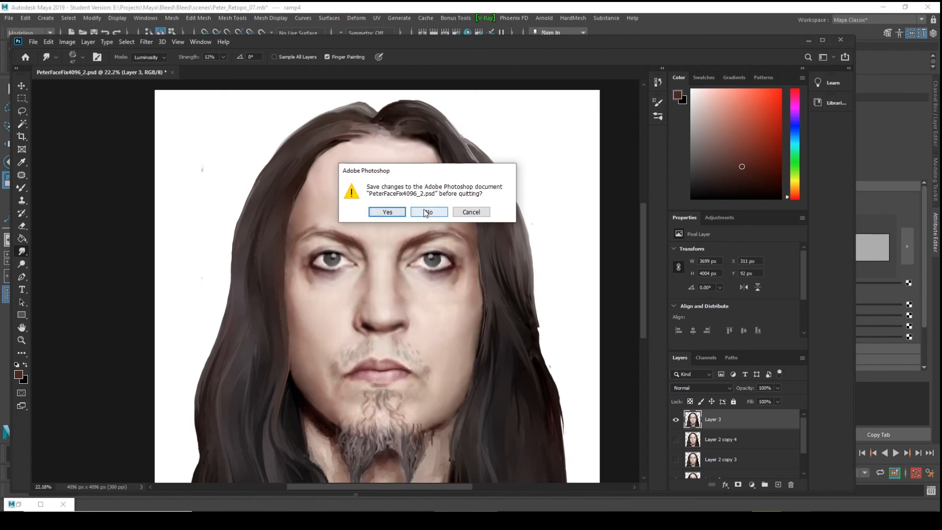
pyautogui.click(387, 212)
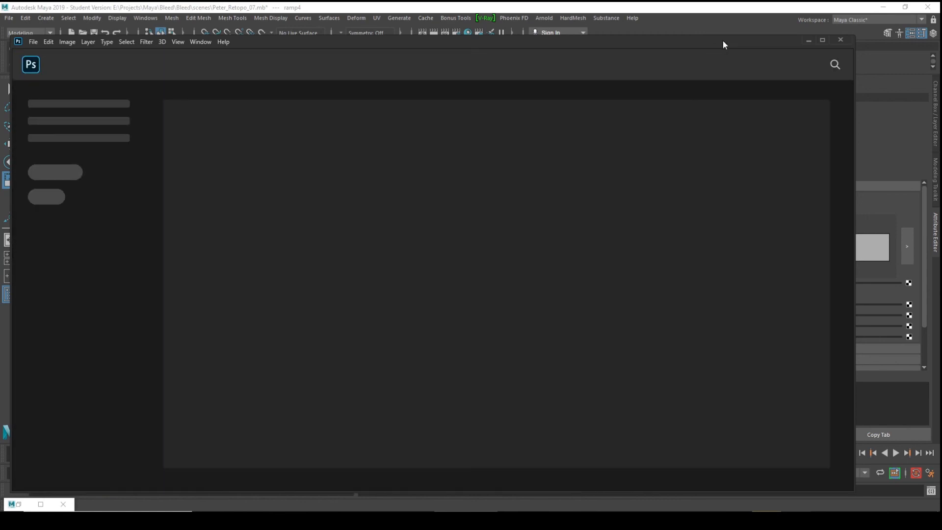
pyautogui.click(723, 18)
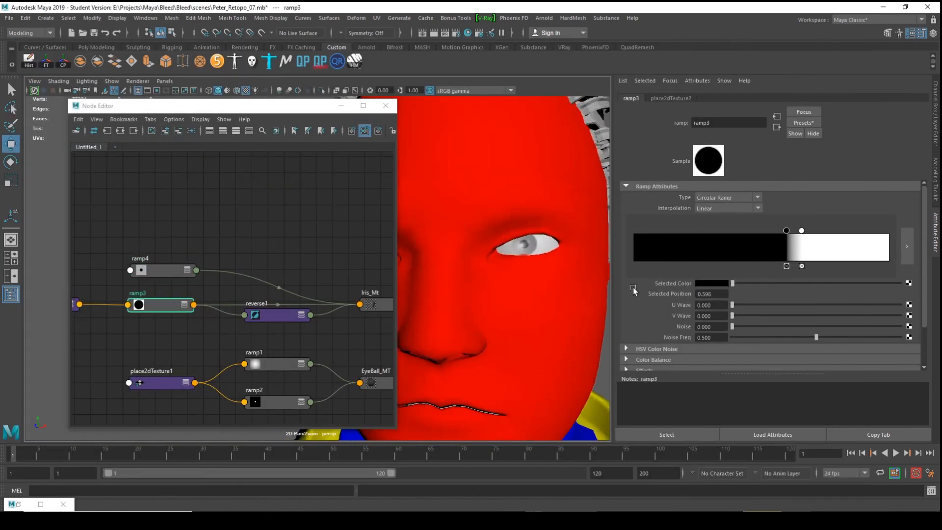
# - Sharpen the EyeBall_MT highlight by setting Eccentricity to 0.064, Specular Roll Off to 0.792 and Specular Color to white
pyautogui.moveTo(512, 322)
pyautogui.keyDown('alt'); pyautogui.mouseDown()
pyautogui.moveTo(533, 309)
pyautogui.moveTo(516, 322)
pyautogui.moveTo(543, 320)
pyautogui.moveTo(559, 346)
pyautogui.moveTo(490, 336)
pyautogui.moveTo(560, 337)
pyautogui.moveTo(505, 334)
pyautogui.moveTo(513, 337)
pyautogui.mouseUp(); pyautogui.keyUp('alt')
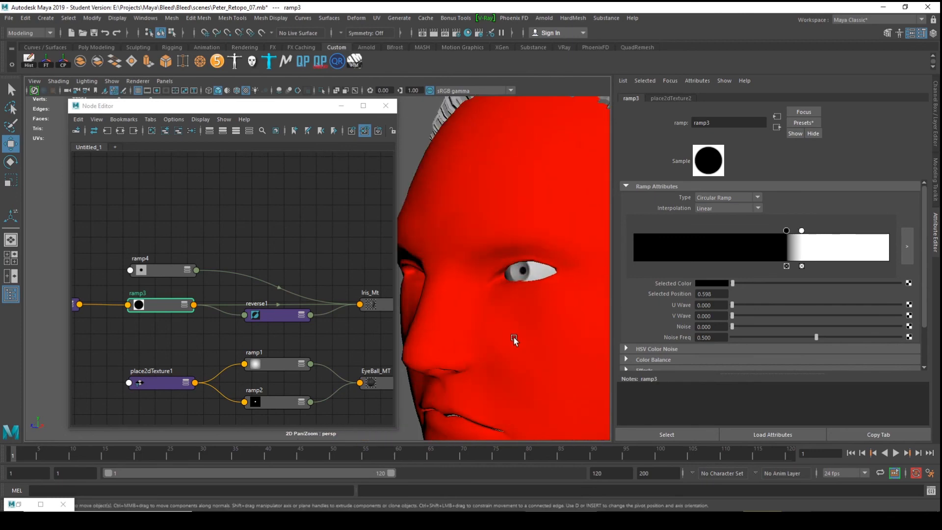
pyautogui.click(364, 383)
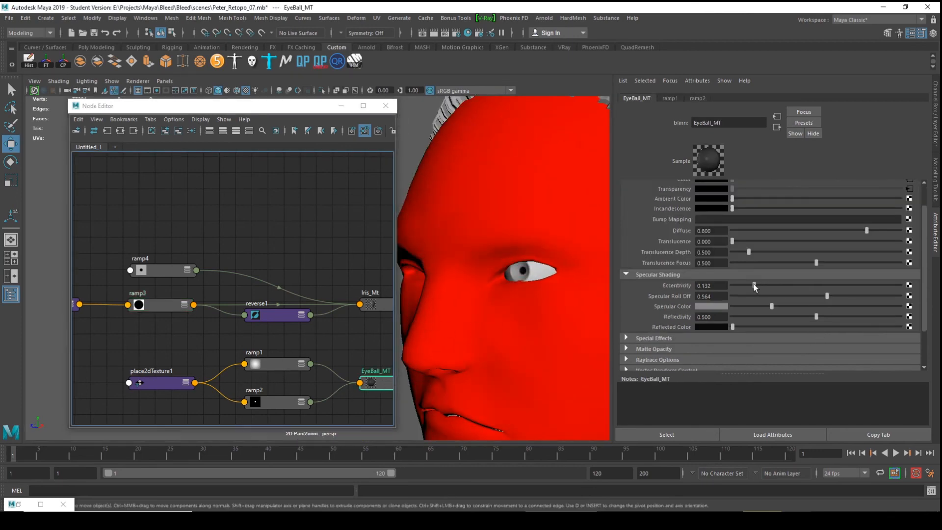
pyautogui.moveTo(754, 285); pyautogui.dragTo(733, 290)
pyautogui.moveTo(492, 284)
pyautogui.keyDown('alt'); pyautogui.mouseDown()
pyautogui.moveTo(521, 284)
pyautogui.moveTo(498, 281)
pyautogui.mouseUp(); pyautogui.keyUp('alt')
pyautogui.keyDown('alt'); pyautogui.moveTo(498, 282); pyautogui.dragTo(540, 348, button='right'); pyautogui.keyUp('alt')
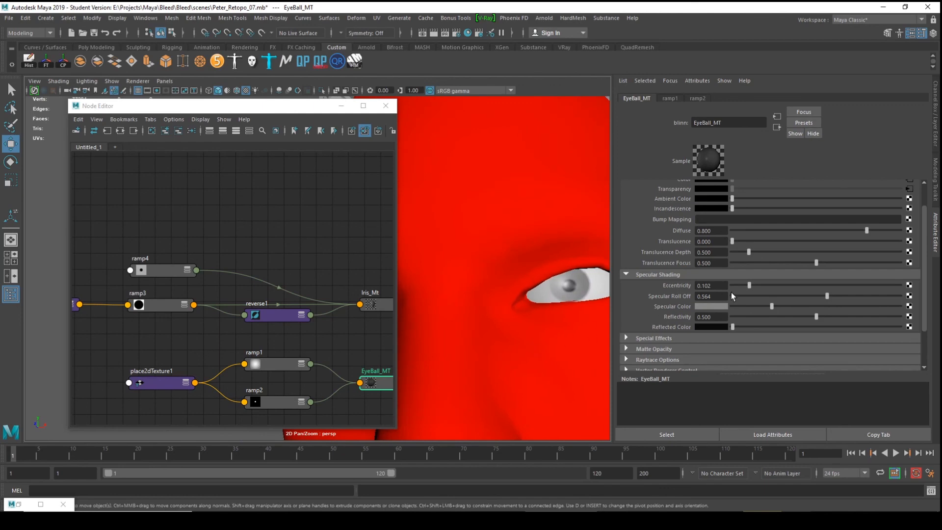
pyautogui.moveTo(749, 285)
pyautogui.mouseDown()
pyautogui.moveTo(787, 286)
pyautogui.moveTo(742, 283)
pyautogui.mouseUp()
pyautogui.moveTo(824, 294); pyautogui.dragTo(862, 296)
pyautogui.moveTo(769, 305); pyautogui.dragTo(926, 305)
pyautogui.keyDown('alt'); pyautogui.moveTo(562, 261); pyautogui.dragTo(531, 316); pyautogui.keyUp('alt')
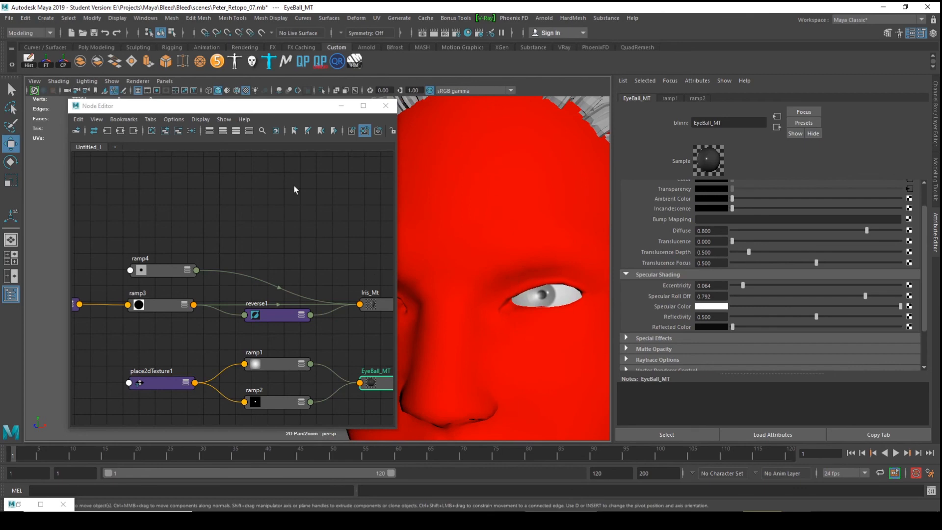
# - Close the Node Editor and select the whole left eye group, Eye_L_Grp, on the character's face
pyautogui.click(385, 105)
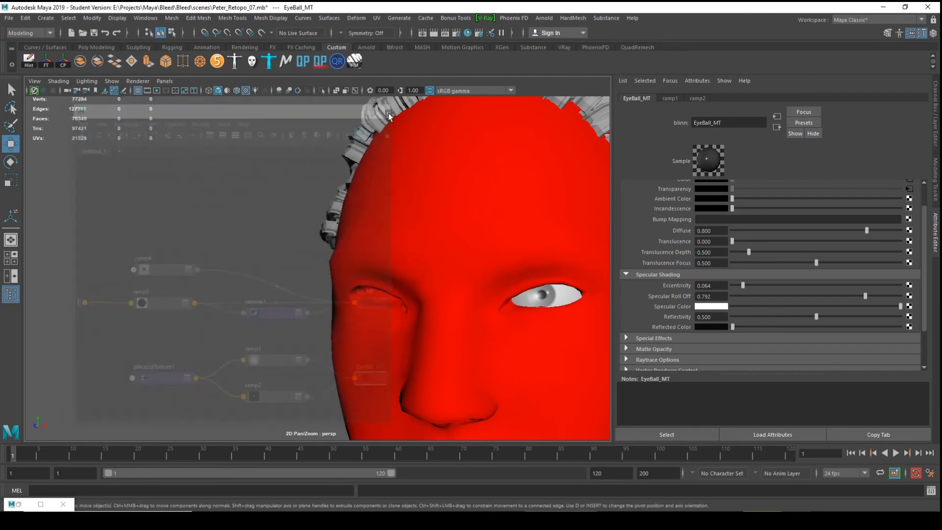
pyautogui.keyDown('alt'); pyautogui.moveTo(368, 265); pyautogui.dragTo(123, 267, button='right'); pyautogui.keyUp('alt')
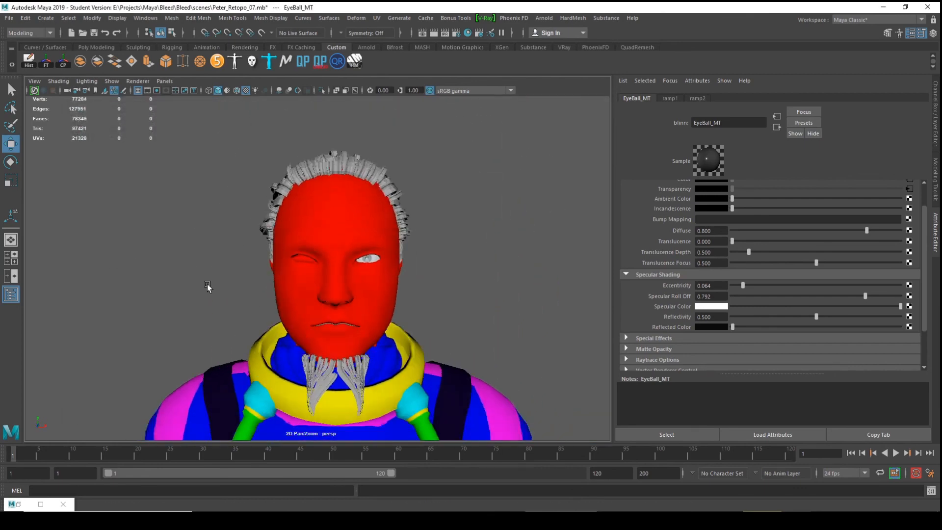
pyautogui.moveTo(314, 285)
pyautogui.keyDown('alt'); pyautogui.mouseDown()
pyautogui.moveTo(287, 326)
pyautogui.moveTo(338, 261)
pyautogui.moveTo(308, 297)
pyautogui.mouseUp(); pyautogui.keyUp('alt')
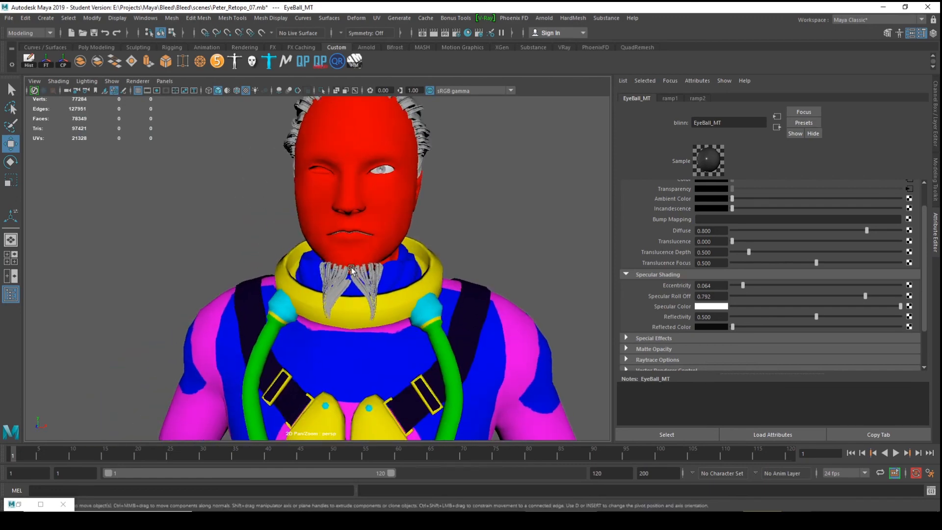
pyautogui.keyDown('alt'); pyautogui.moveTo(355, 264); pyautogui.dragTo(340, 287, button='middle'); pyautogui.keyUp('alt')
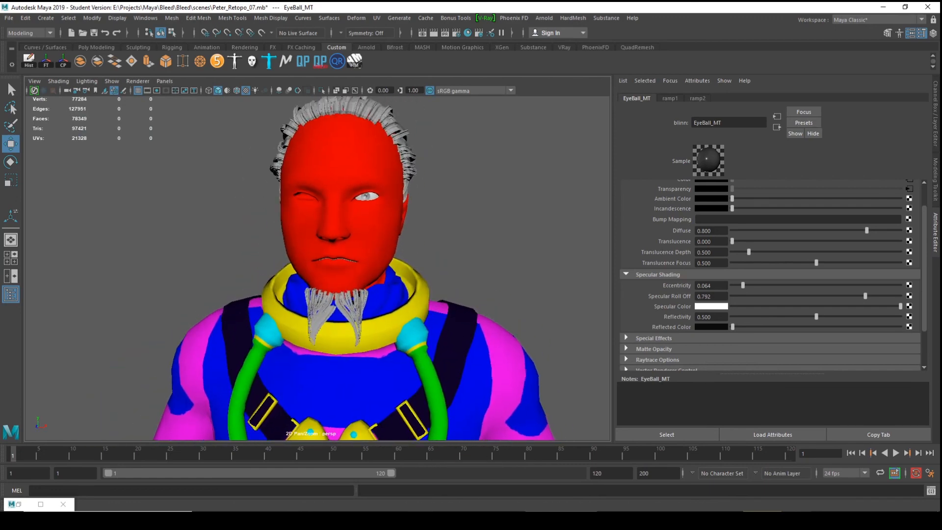
pyautogui.click(366, 196)
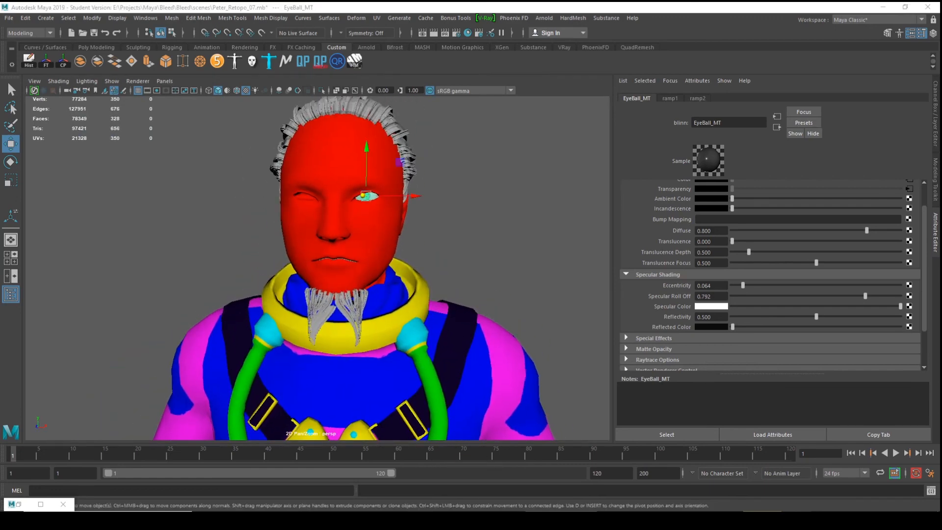
pyautogui.scroll(-2, 377, 221)
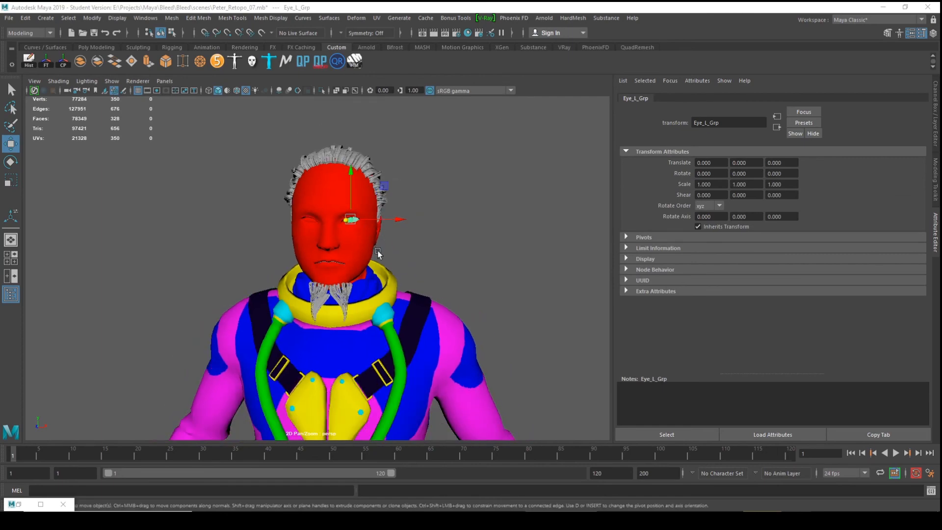
# - Move the pivot of Eye_L_Grp to the center of the grid between the character's feet, using grid snapping
pyautogui.keyDown('alt'); pyautogui.moveTo(378, 253); pyautogui.dragTo(305, 284); pyautogui.keyUp('alt')
pyautogui.keyDown('alt'); pyautogui.moveTo(344, 253); pyautogui.dragTo(337, 322, button='middle'); pyautogui.keyUp('alt')
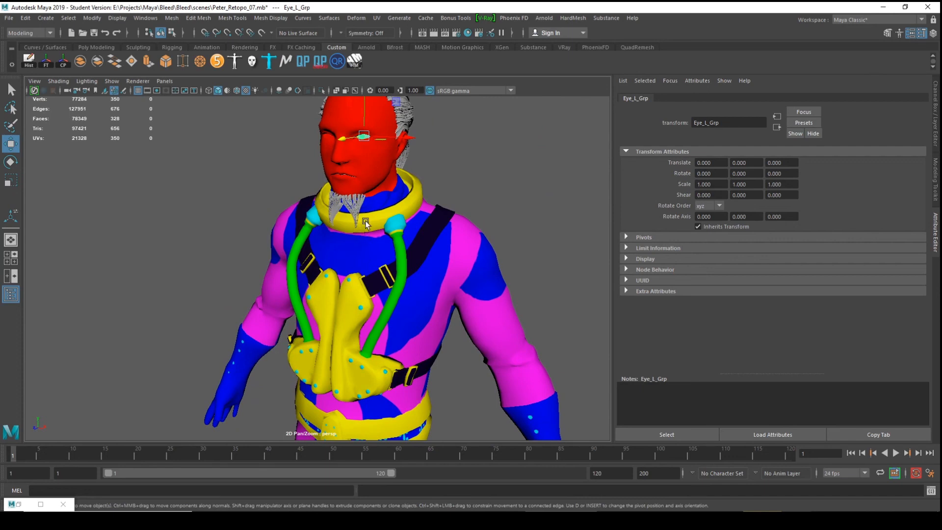
pyautogui.hotkey('ctrl', 's')
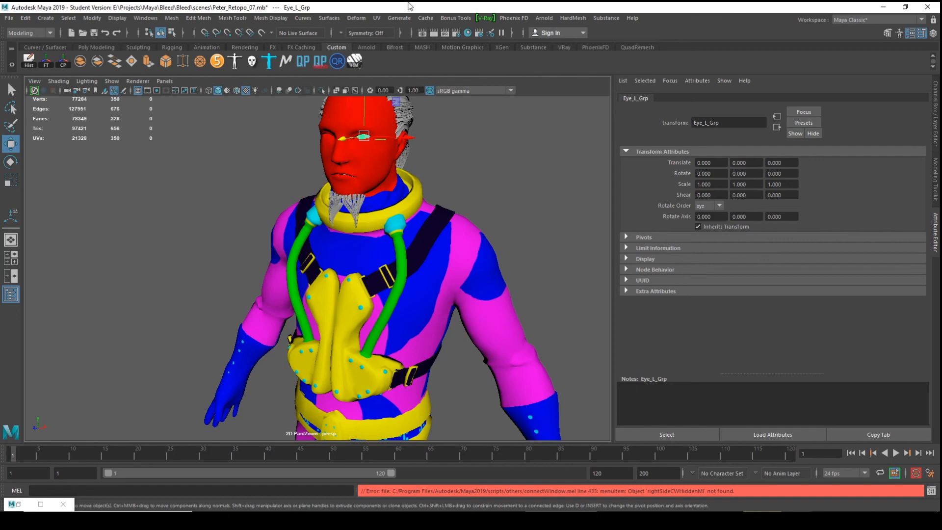
pyautogui.keyDown('alt'); pyautogui.moveTo(347, 222); pyautogui.dragTo(316, 284); pyautogui.keyUp('alt')
pyautogui.keyDown('alt'); pyautogui.moveTo(315, 284); pyautogui.dragTo(306, 292, button='middle'); pyautogui.keyUp('alt')
pyautogui.press('x')
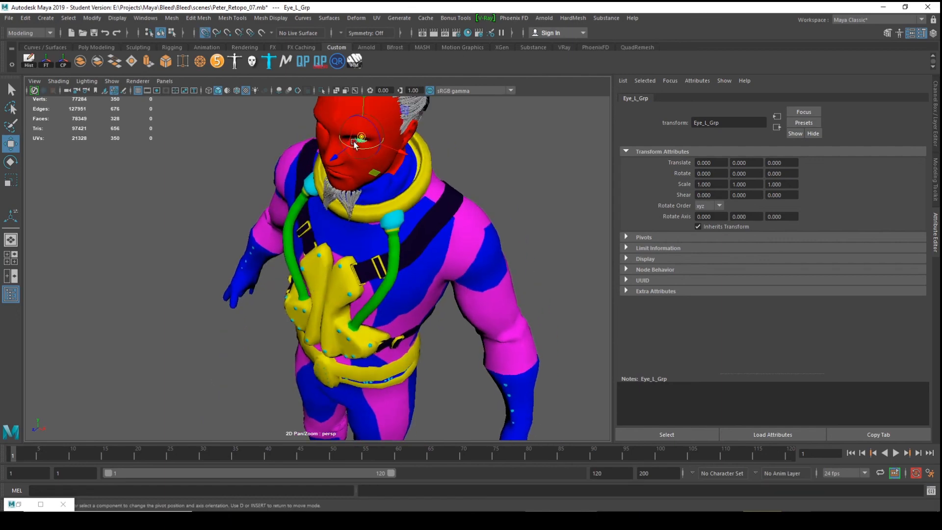
pyautogui.moveTo(361, 138); pyautogui.dragTo(262, 405)
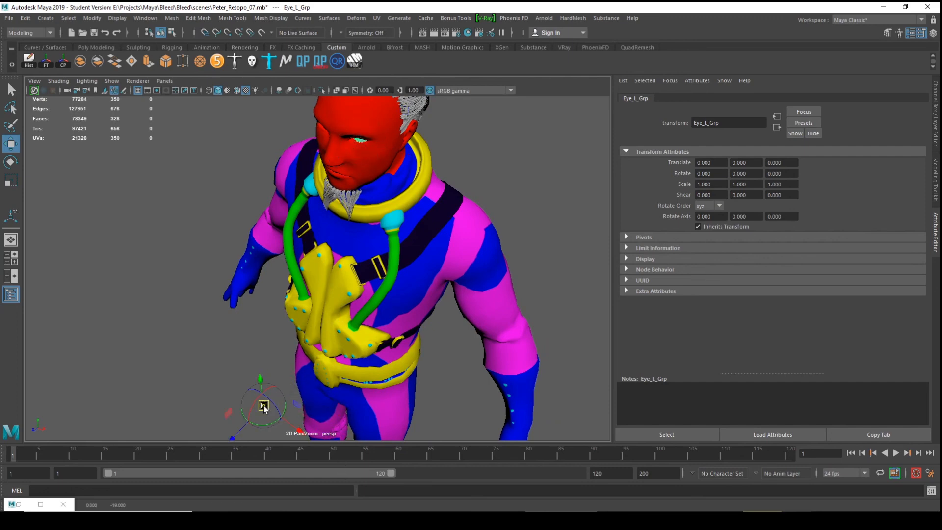
pyautogui.keyDown('alt'); pyautogui.moveTo(309, 403); pyautogui.dragTo(316, 376, button='middle'); pyautogui.keyUp('alt')
pyautogui.keyDown('alt'); pyautogui.moveTo(317, 376); pyautogui.dragTo(341, 334); pyautogui.keyUp('alt')
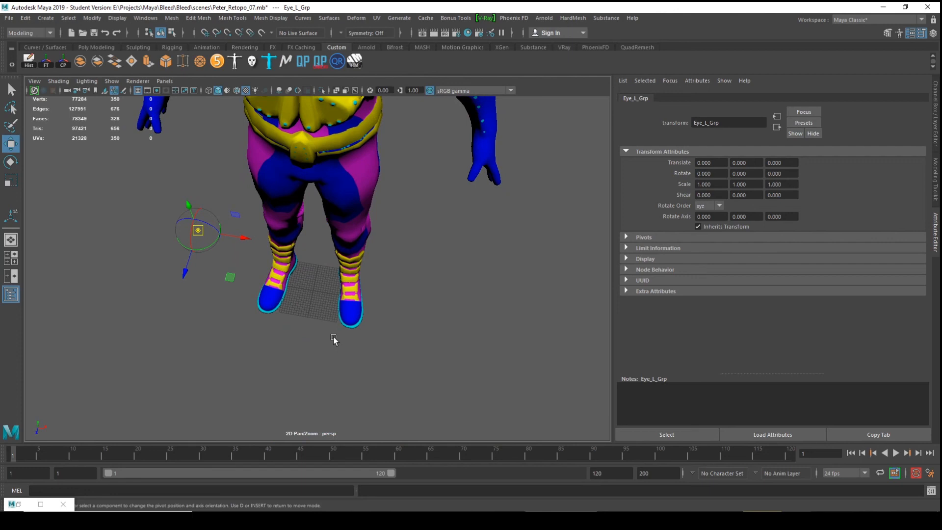
pyautogui.press('x')
pyautogui.moveTo(197, 231); pyautogui.dragTo(313, 293)
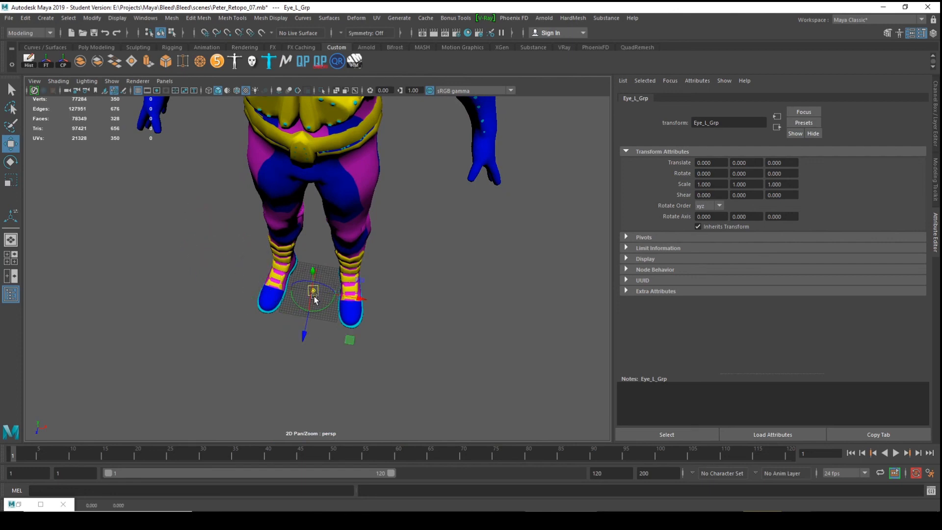
pyautogui.keyDown('alt'); pyautogui.moveTo(314, 292); pyautogui.dragTo(311, 332, button='right'); pyautogui.keyUp('alt')
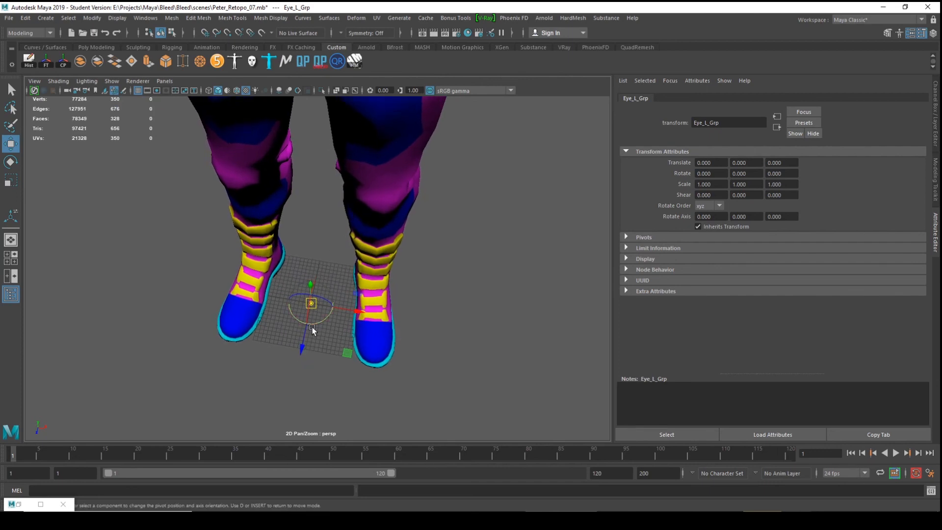
pyautogui.press('d')
pyautogui.scroll(-5, 312, 327)
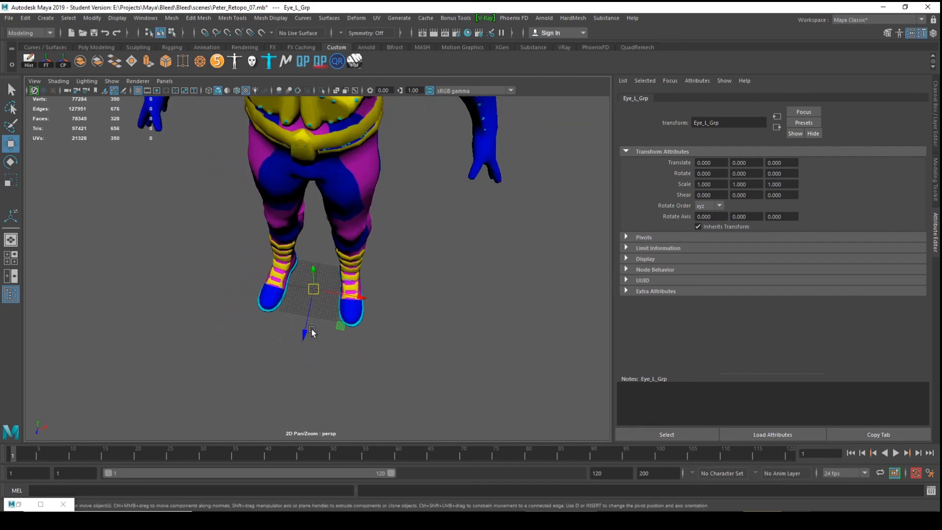
# - Duplicate the left eye group and rename the copy Eye_R_Grp
pyautogui.keyDown('alt'); pyautogui.moveTo(288, 353); pyautogui.dragTo(294, 299); pyautogui.keyUp('alt')
pyautogui.keyDown('alt'); pyautogui.moveTo(294, 365); pyautogui.dragTo(334, 444, button='middle'); pyautogui.keyUp('alt')
pyautogui.keyDown('alt'); pyautogui.moveTo(369, 196); pyautogui.dragTo(359, 363, button='middle'); pyautogui.keyUp('alt')
pyautogui.scroll(4, 371, 204)
pyautogui.keyDown('alt'); pyautogui.moveTo(371, 204); pyautogui.dragTo(366, 267, button='middle'); pyautogui.keyUp('alt')
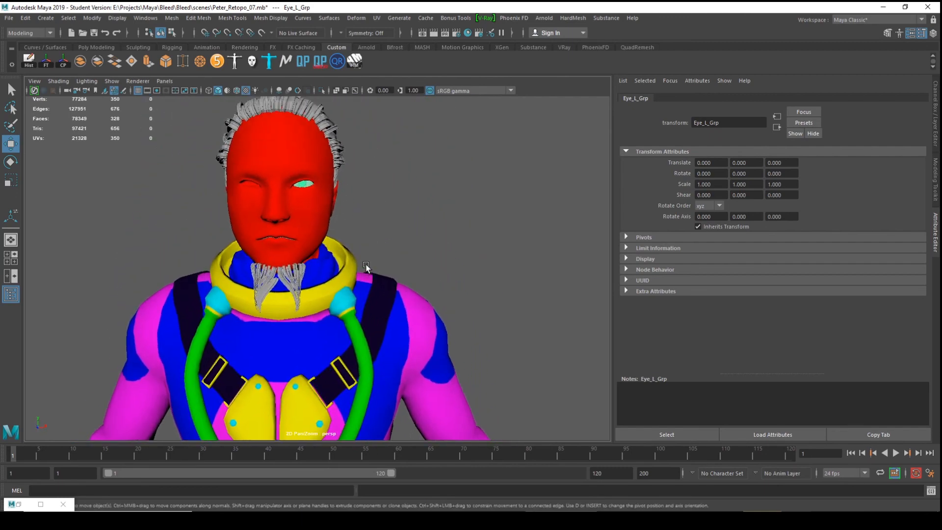
pyautogui.hotkey('ctrl', 'd')
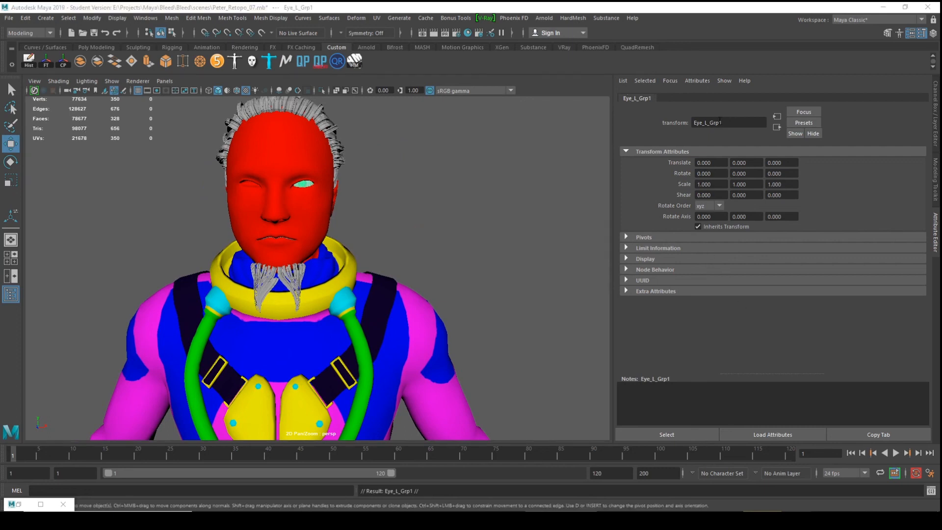
pyautogui.click(704, 123)
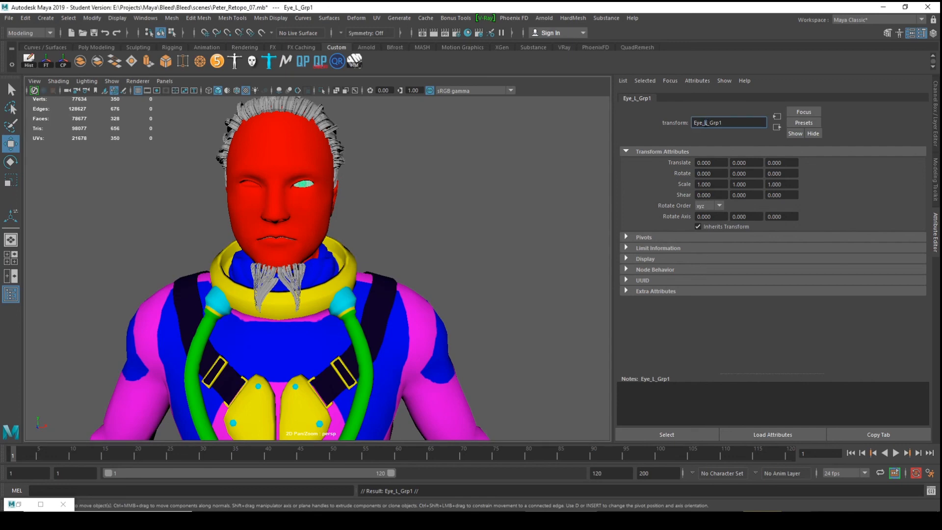
pyautogui.write('R')
pyautogui.press('Return')
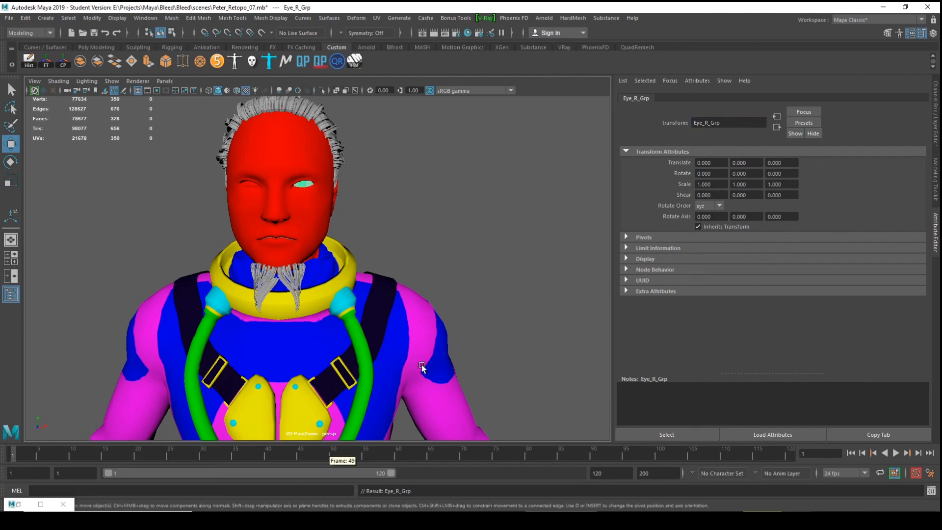
# - Mirror Eye_R_Grp to the other side of the face by setting its Scale X to -1, and deselect it
pyautogui.click(935, 117)
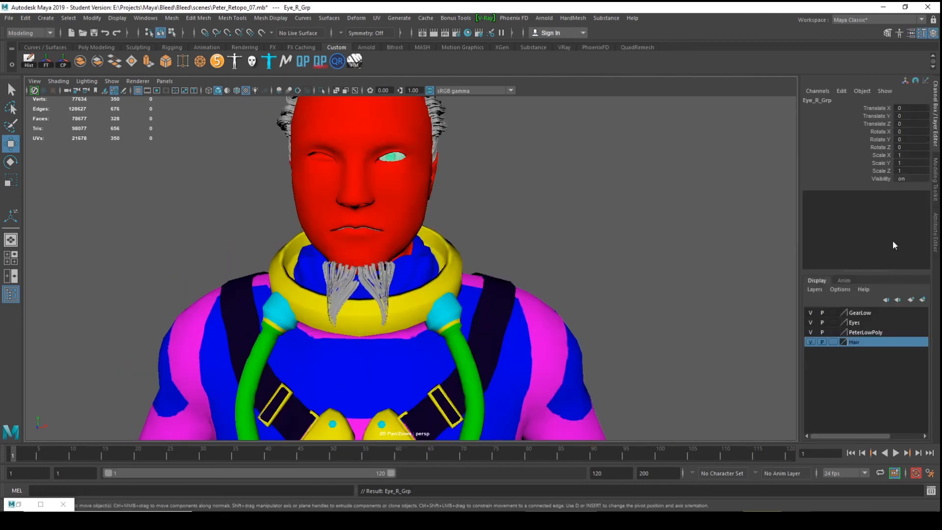
pyautogui.doubleClick(904, 154)
pyautogui.press('Return')
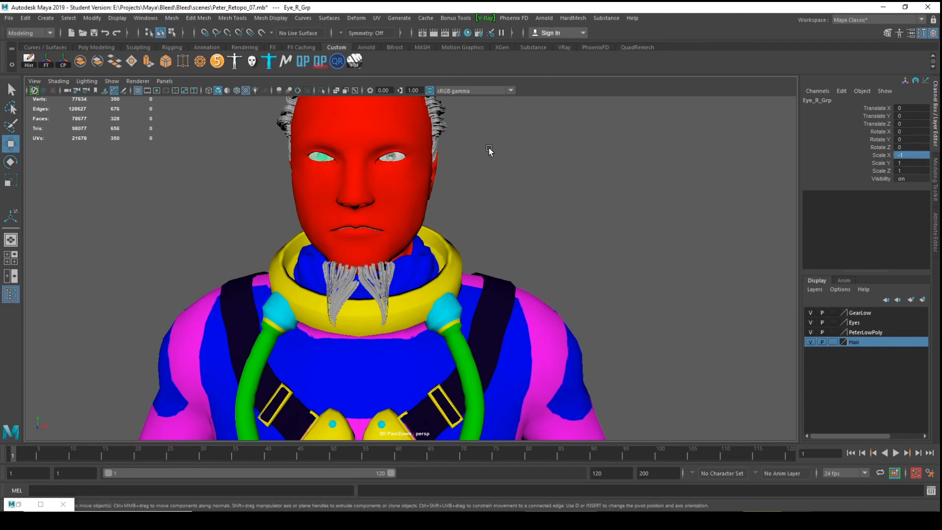
pyautogui.click(490, 192)
# - Examine both eyes on the character's head from the front and three-quarter views, close up and from farther away
pyautogui.moveTo(358, 221)
pyautogui.keyDown('alt'); pyautogui.mouseDown()
pyautogui.moveTo(394, 216)
pyautogui.moveTo(369, 216)
pyautogui.mouseUp(); pyautogui.keyUp('alt')
pyautogui.keyDown('alt'); pyautogui.moveTo(428, 224); pyautogui.dragTo(484, 232, button='middle'); pyautogui.keyUp('alt')
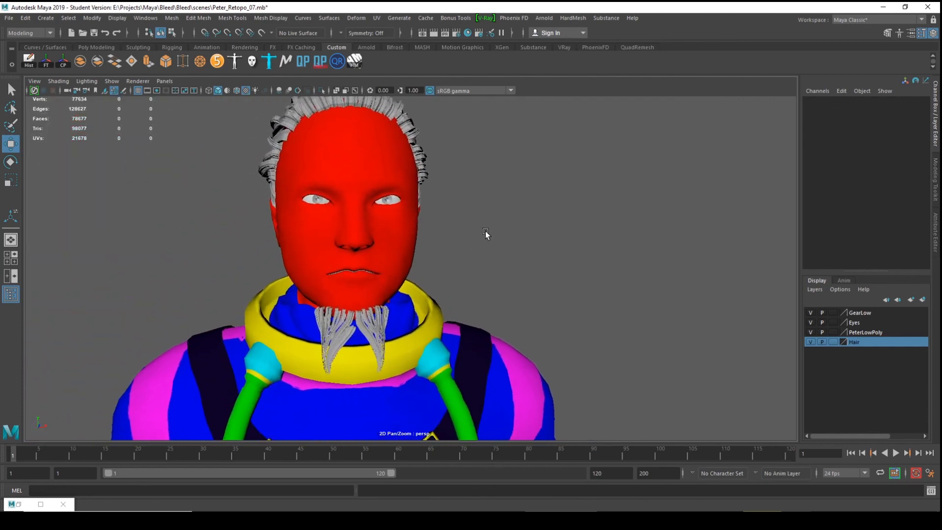
pyautogui.keyDown('alt'); pyautogui.moveTo(485, 233); pyautogui.dragTo(776, 397, button='right'); pyautogui.keyUp('alt')
pyautogui.keyDown('alt'); pyautogui.moveTo(548, 272); pyautogui.dragTo(552, 272); pyautogui.keyUp('alt')
pyautogui.keyDown('alt'); pyautogui.moveTo(553, 272); pyautogui.dragTo(629, 228, button='middle'); pyautogui.keyUp('alt')
pyautogui.keyDown('alt'); pyautogui.moveTo(554, 214); pyautogui.dragTo(481, 268); pyautogui.keyUp('alt')
pyautogui.scroll(-3, 510, 215)
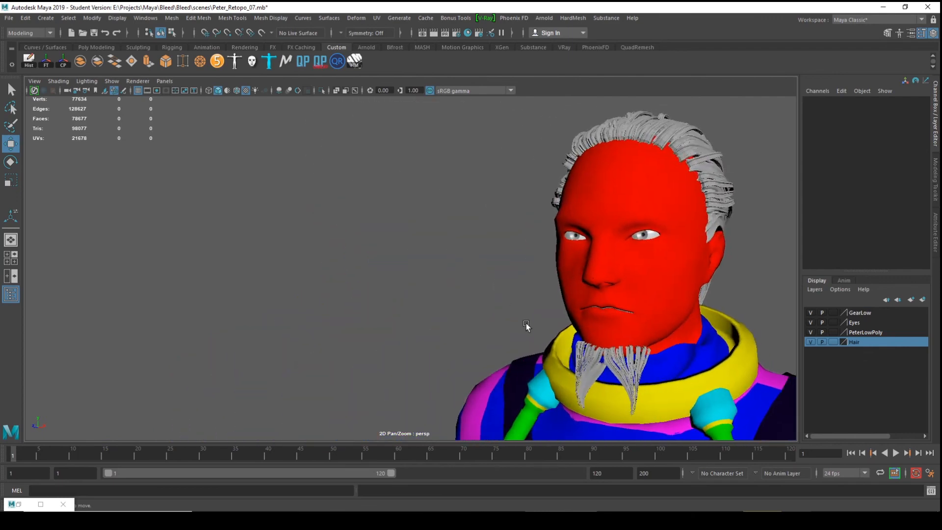
pyautogui.keyDown('alt'); pyautogui.moveTo(527, 325); pyautogui.dragTo(419, 222, button='middle'); pyautogui.keyUp('alt')
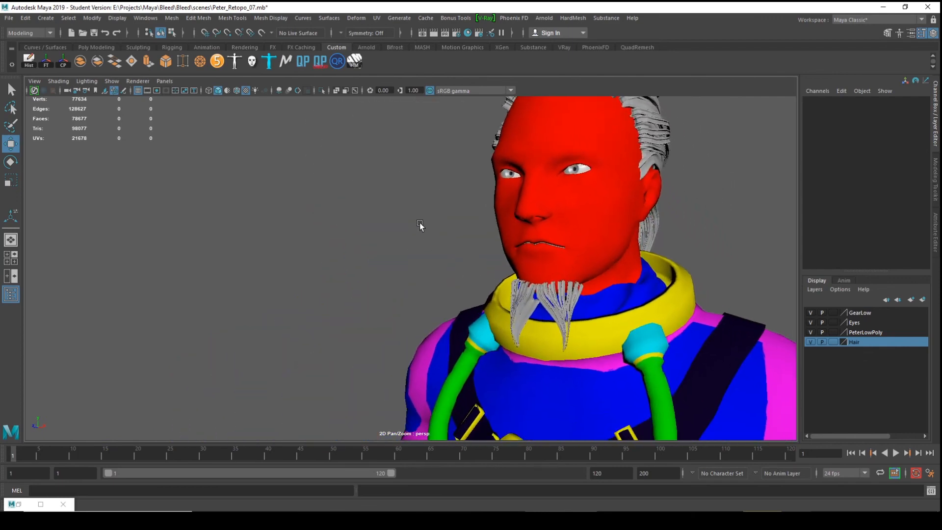
pyautogui.scroll(-3, 428, 238)
pyautogui.keyDown('alt'); pyautogui.moveTo(428, 238); pyautogui.dragTo(437, 299); pyautogui.keyUp('alt')
pyautogui.keyDown('alt'); pyautogui.moveTo(437, 299); pyautogui.dragTo(524, 295, button='middle'); pyautogui.keyUp('alt')
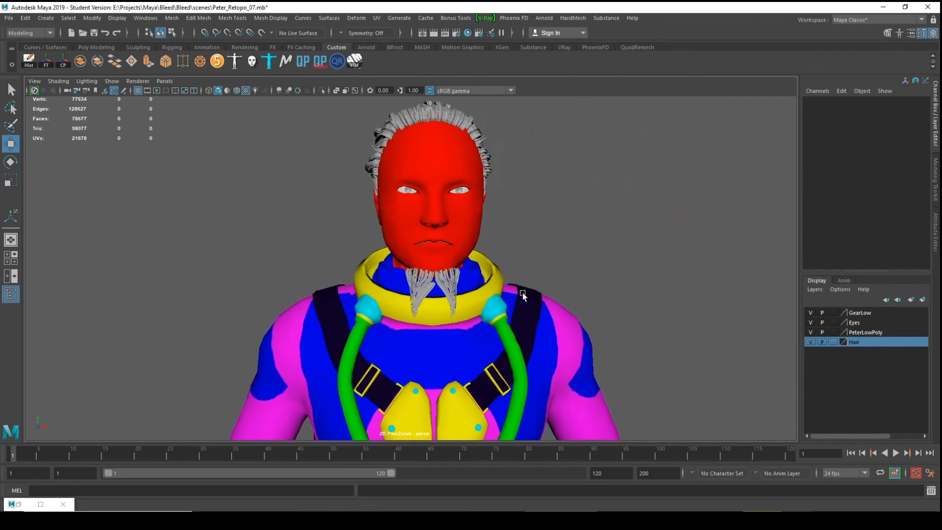
pyautogui.keyDown('alt'); pyautogui.moveTo(523, 294); pyautogui.dragTo(348, 370); pyautogui.keyUp('alt')
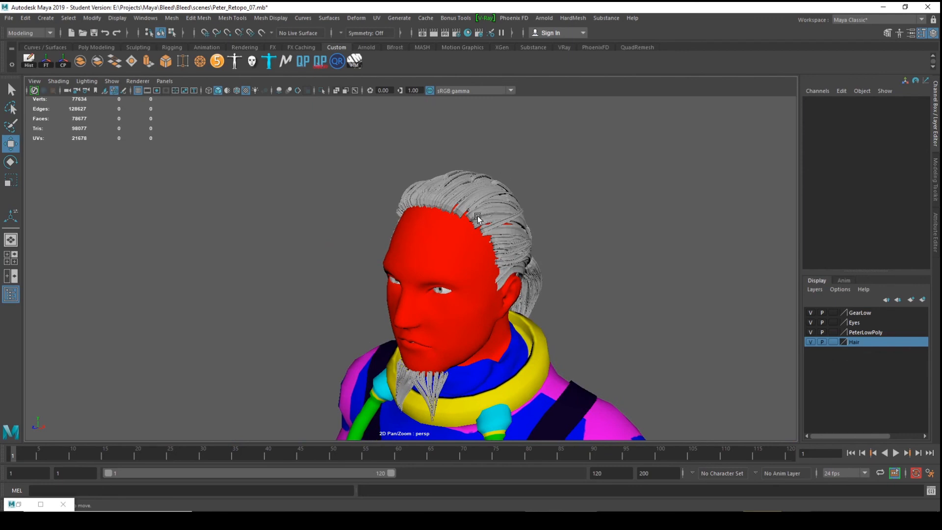
pyautogui.keyDown('alt'); pyautogui.moveTo(411, 389); pyautogui.dragTo(332, 284); pyautogui.keyUp('alt')
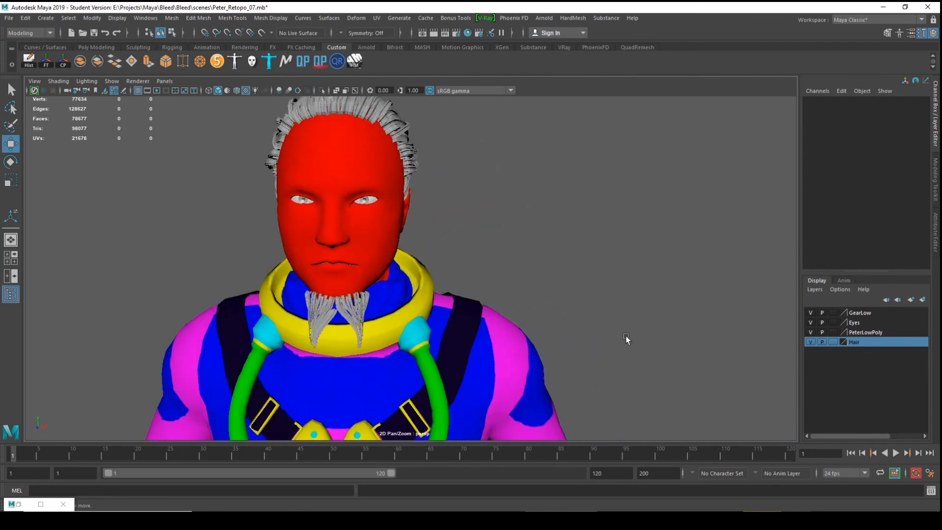